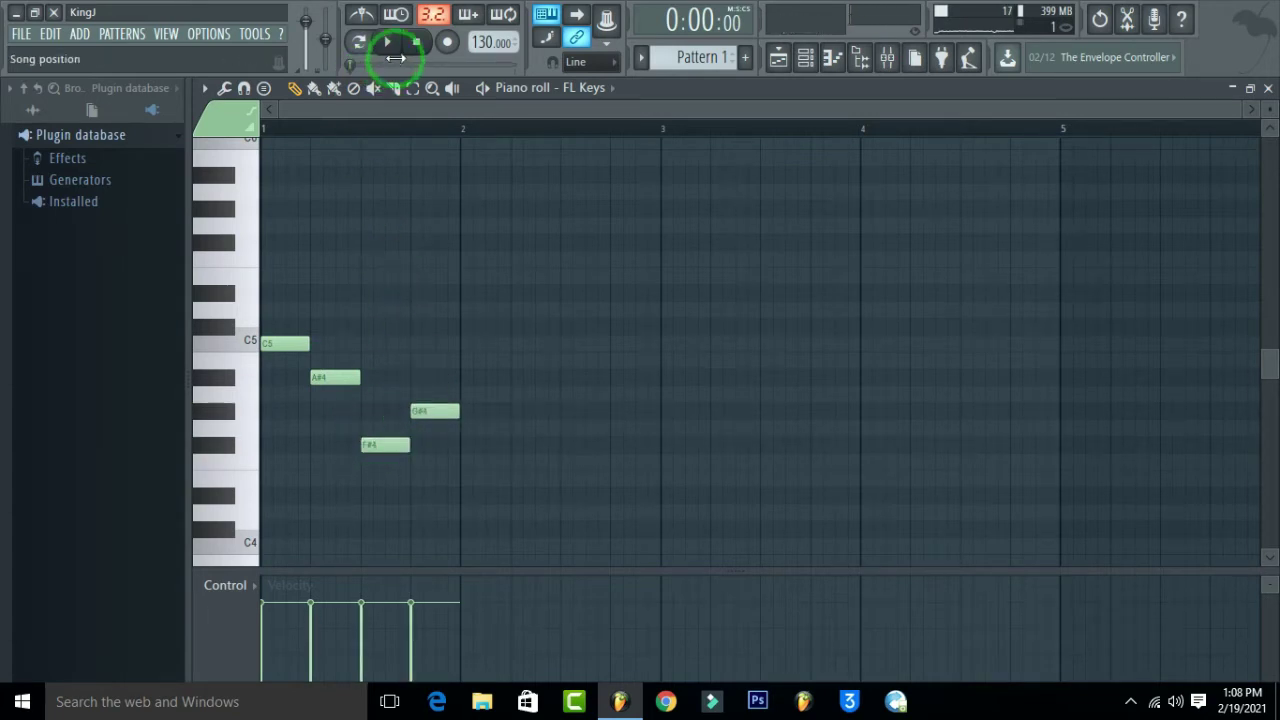
Step: Play back the FL Keys melody of Pattern 1 from its start
left_click(388, 44)
left_click(392, 48)
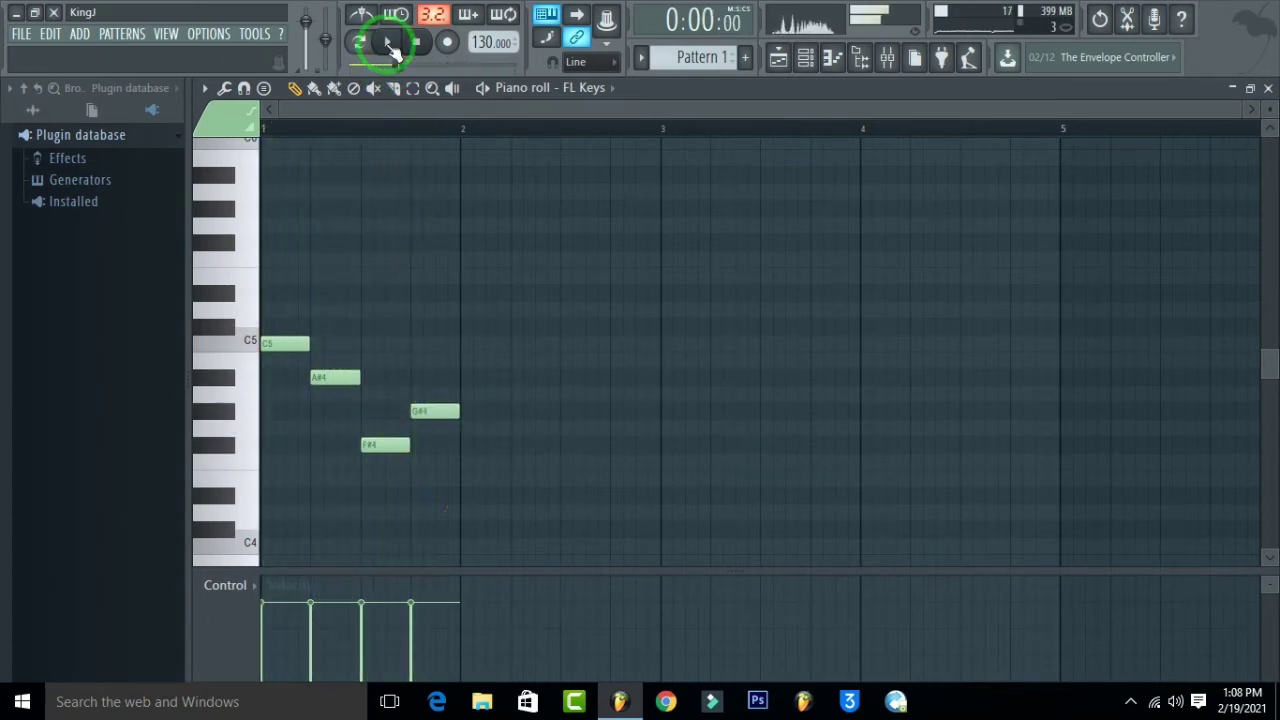
key("space")
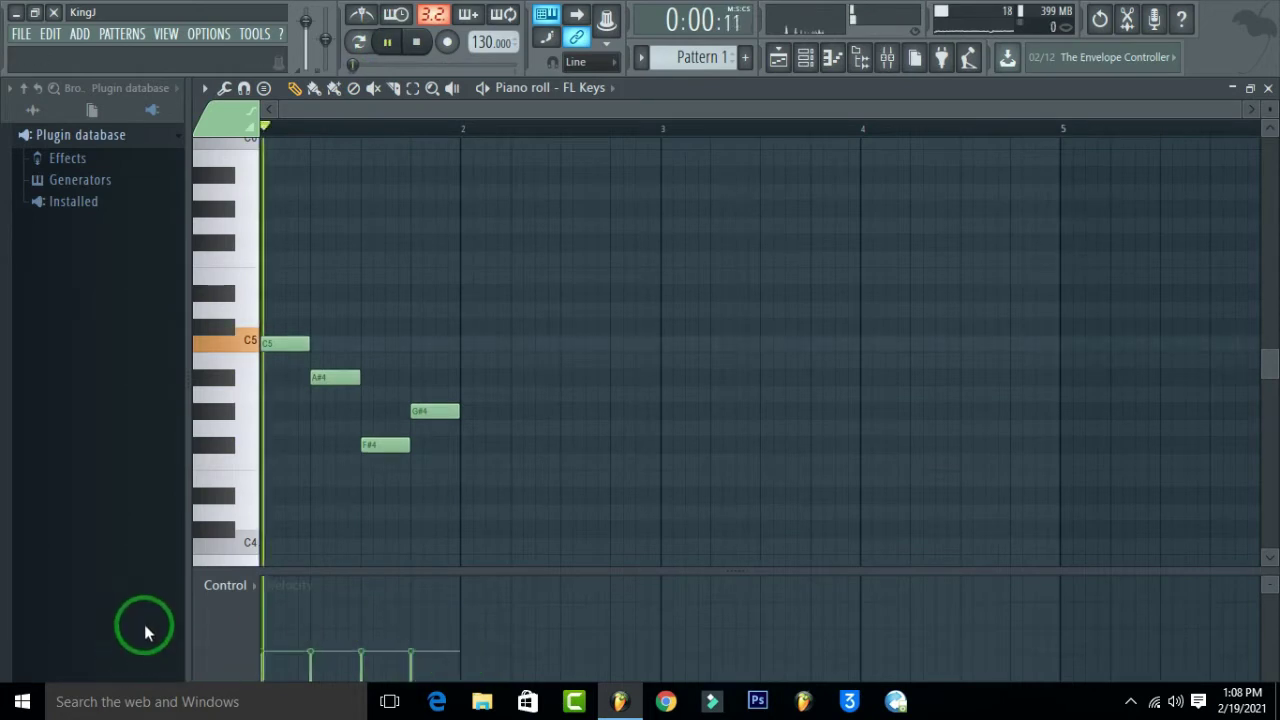
key("space")
Step: Enter one-beat Piano notes C5, D5, F#5 and E5 in bar 1 of Pattern 1 and play the pattern
left_click(606, 88)
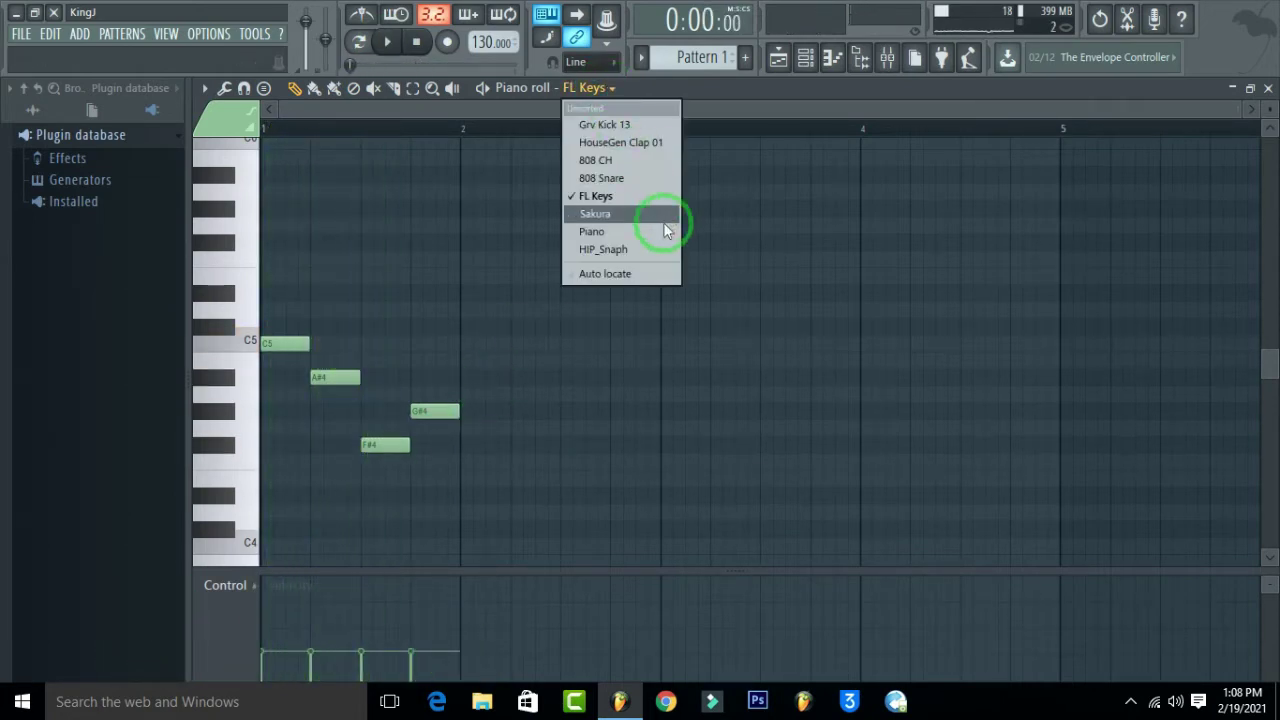
left_click(654, 233)
left_click(262, 343)
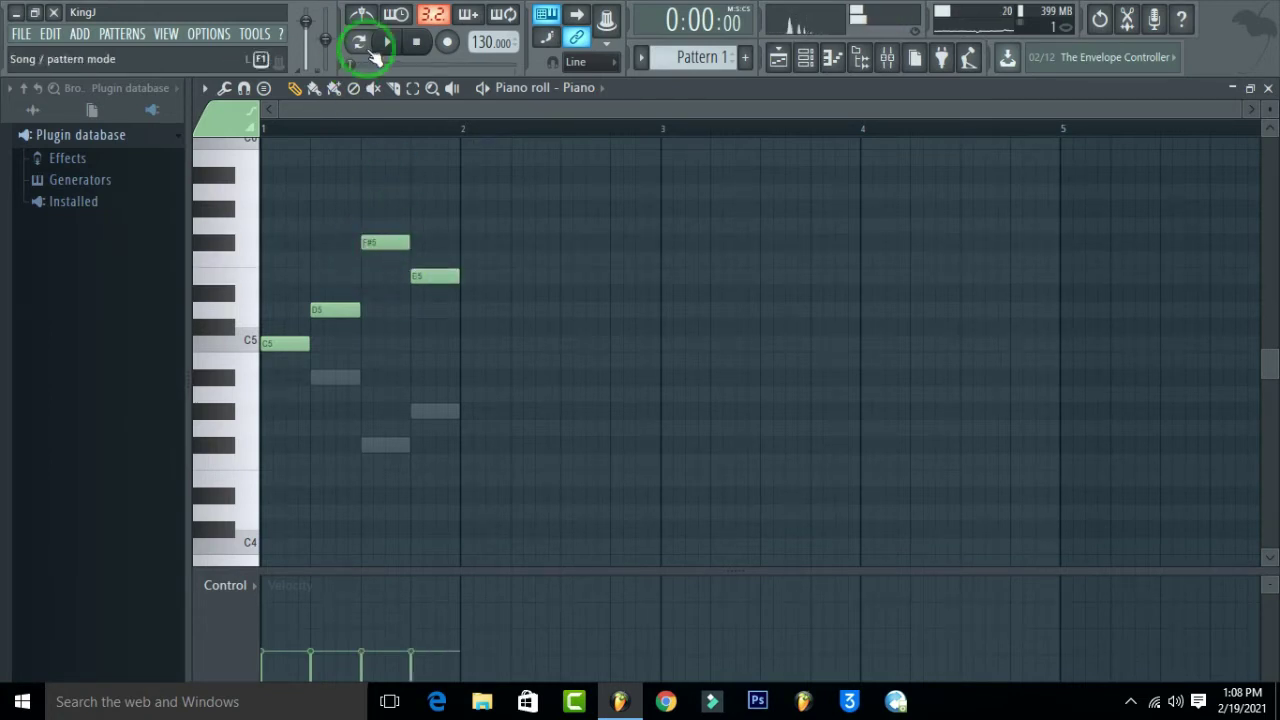
left_click(385, 45)
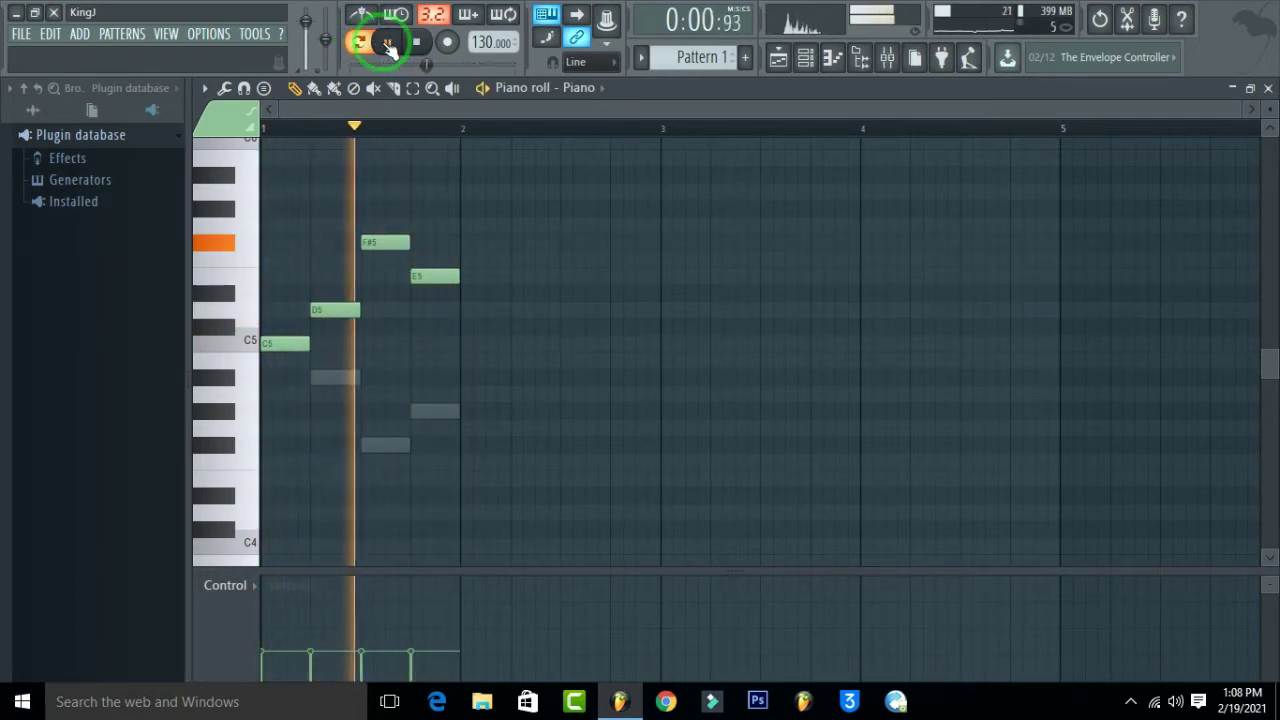
left_click(389, 48)
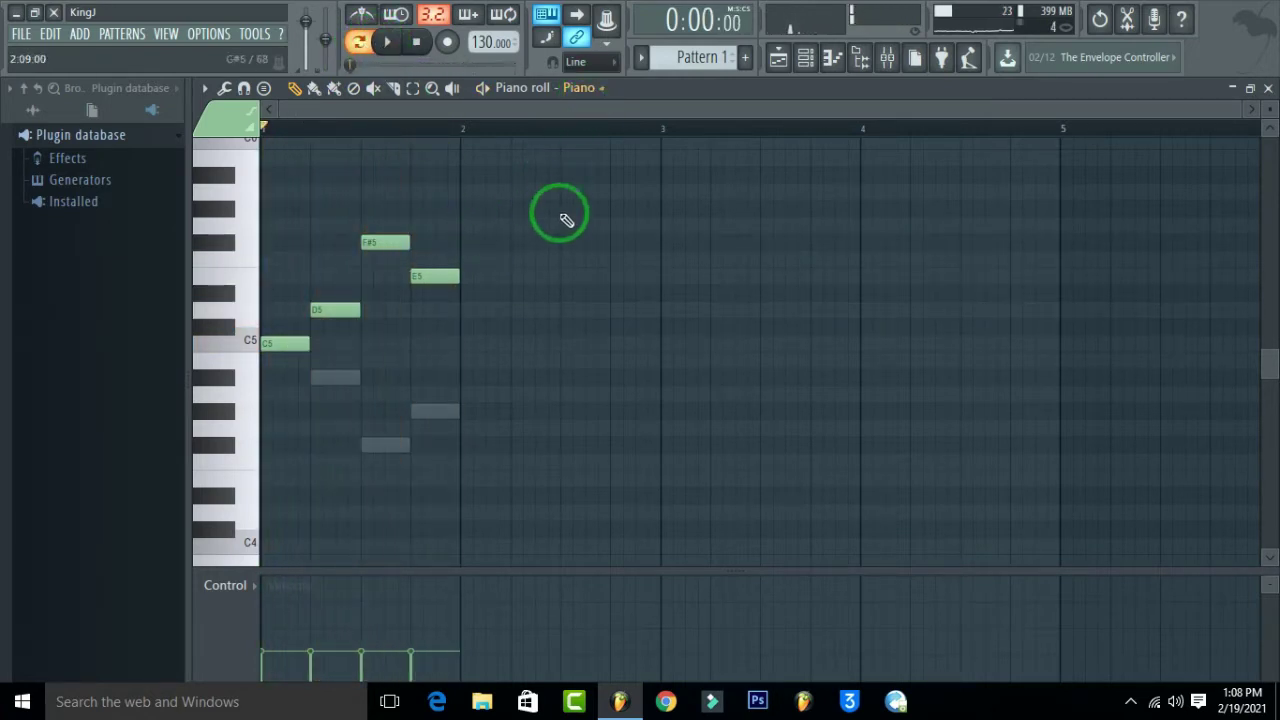
Step: Add Pattern 1 clips to bars 2, 3 and 4 of playlist Track 1 and play the song
left_click(1268, 88)
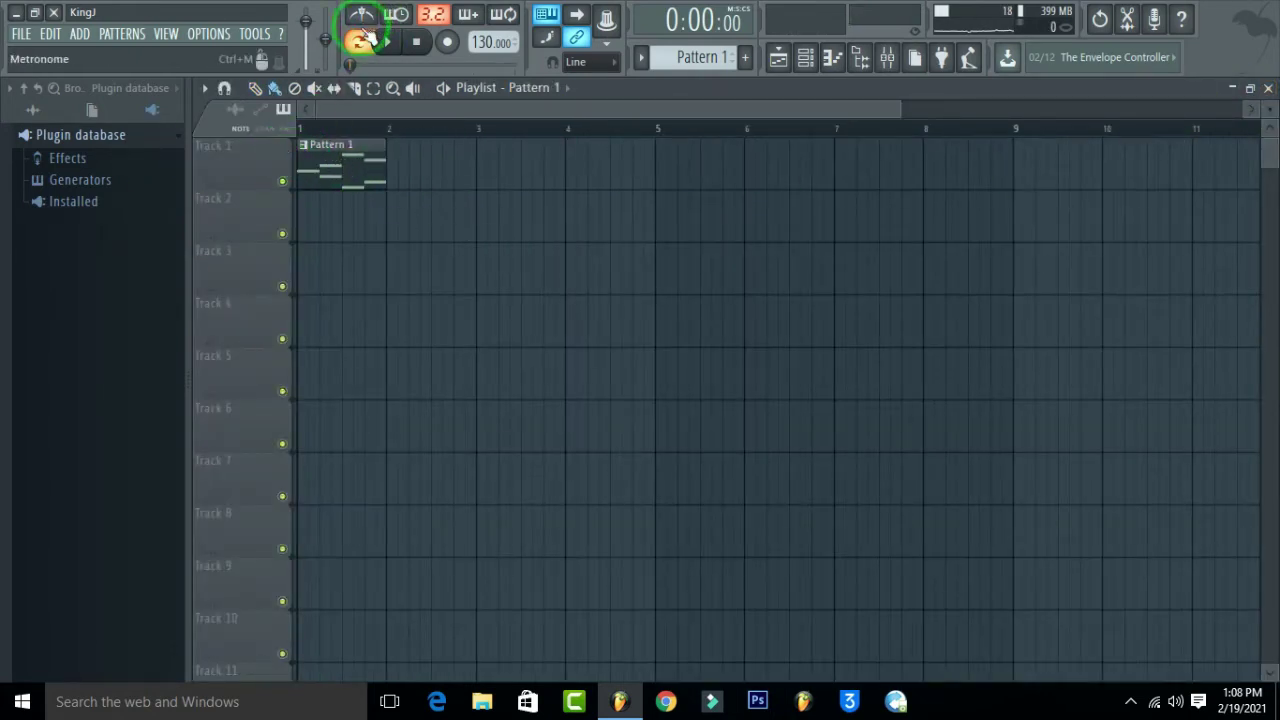
left_click(389, 42)
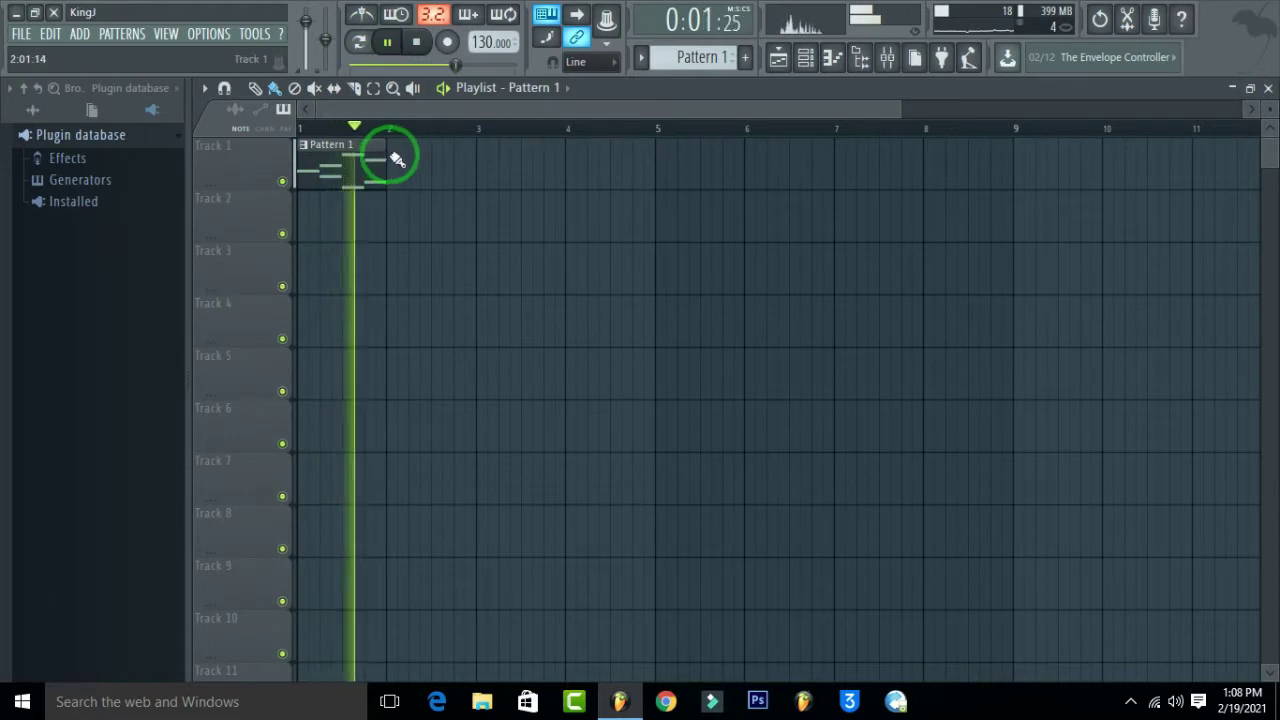
left_click(447, 160)
left_click(557, 160)
left_click(610, 160)
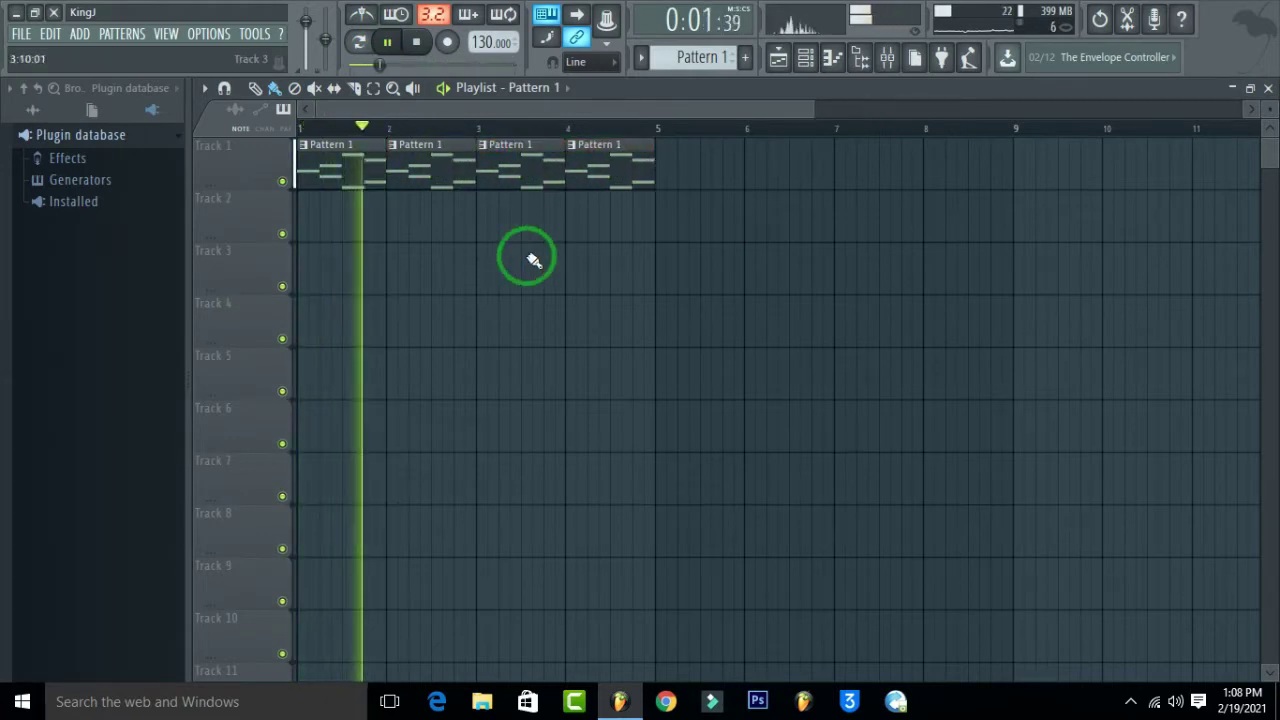
key("space")
key("space")
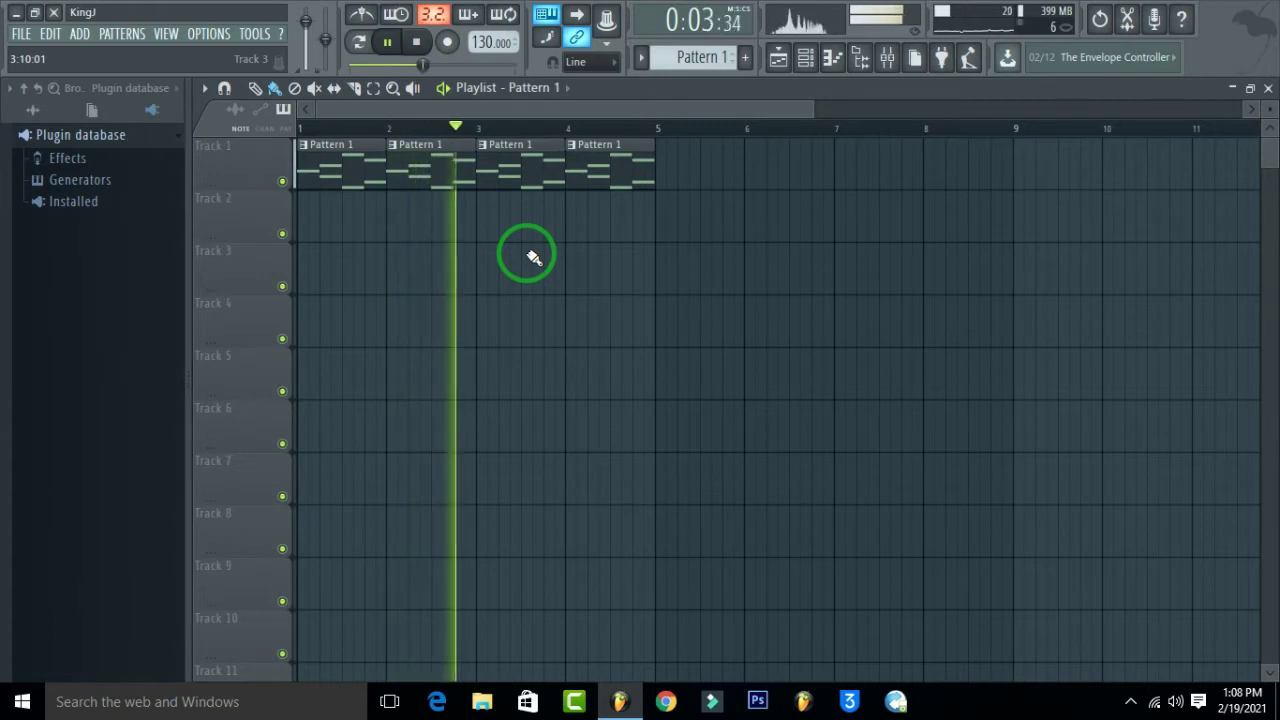
key("space")
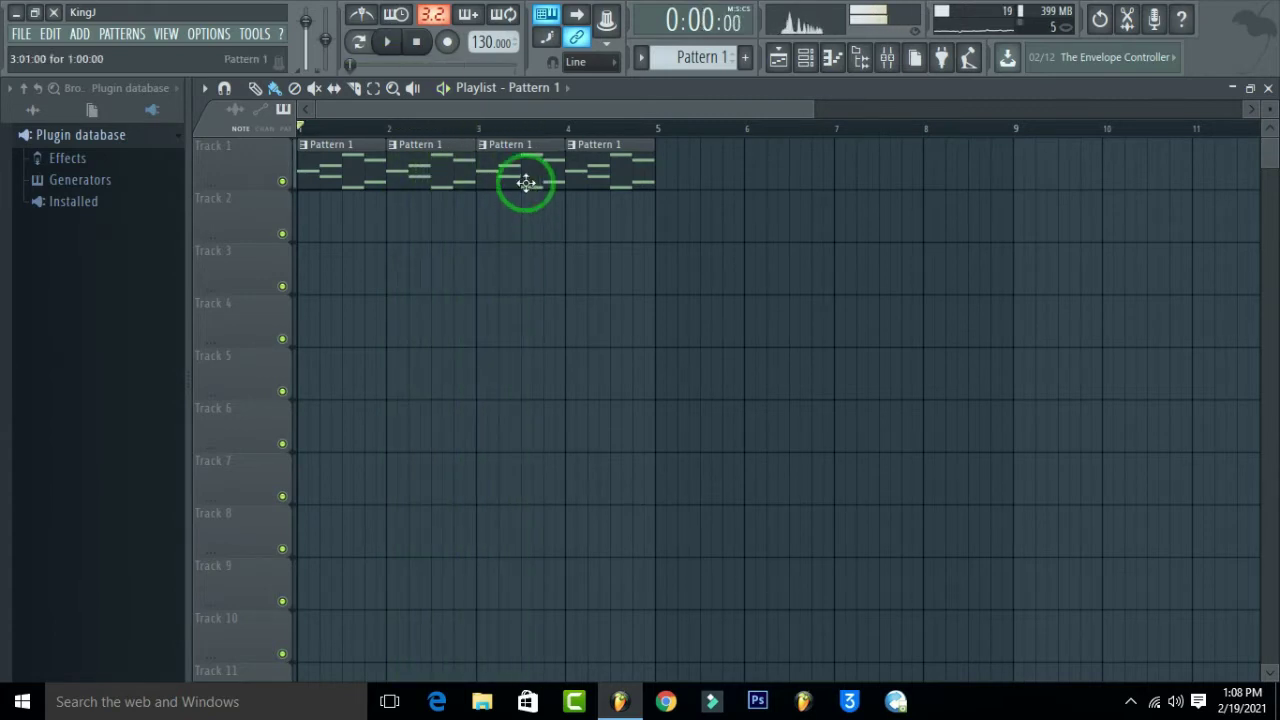
Step: Copy all FL Keys notes from Pattern 1 into Pattern 2
double_click(523, 183)
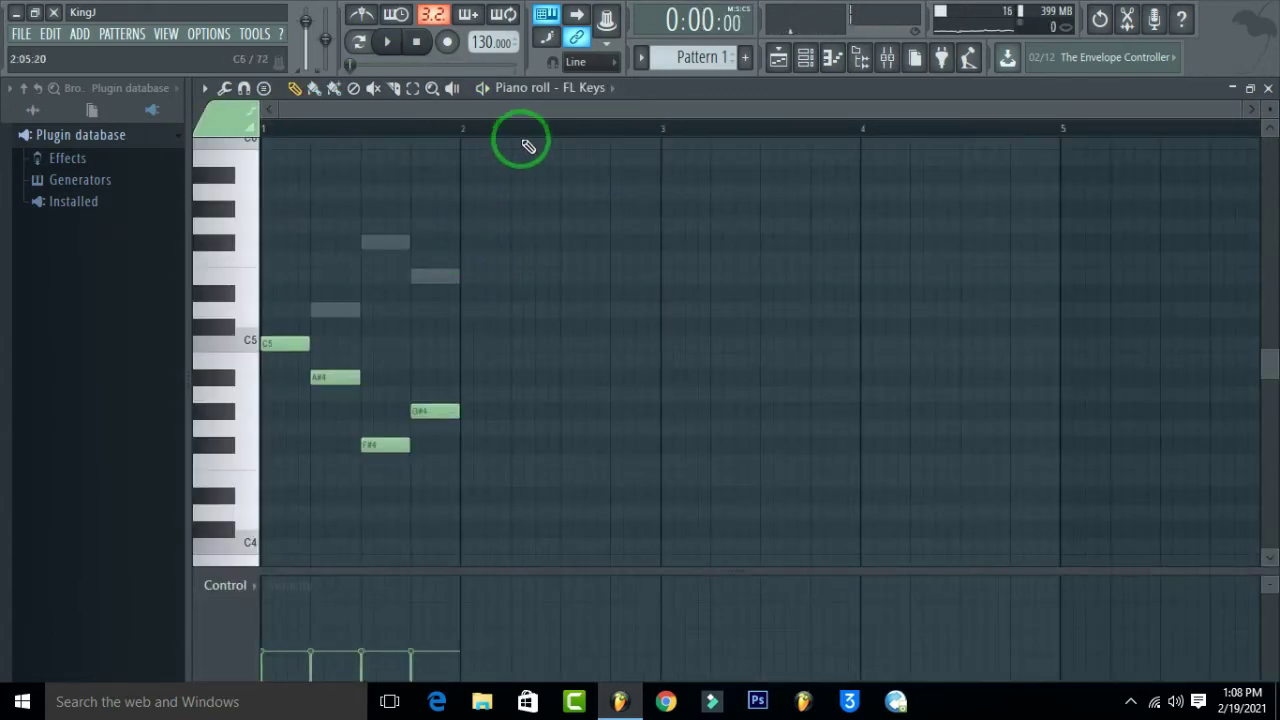
key("ctrl+a")
scroll(701, 60, "down", 1)
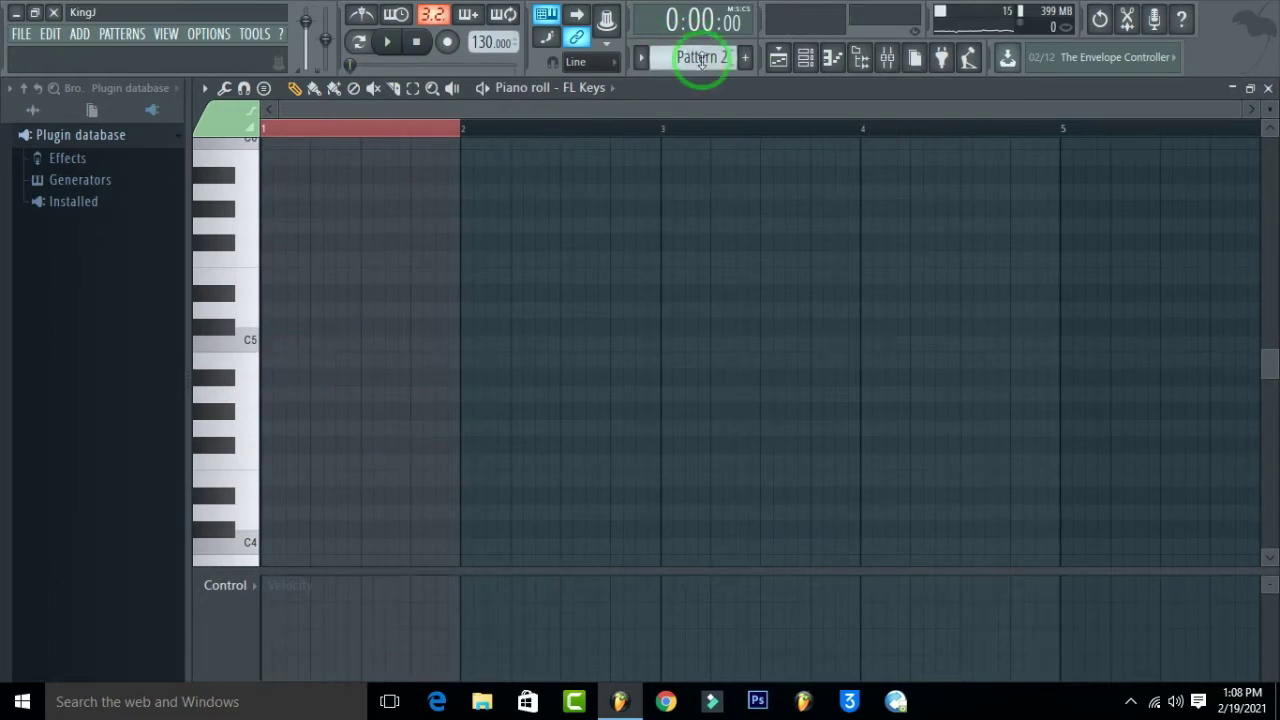
left_click(600, 90)
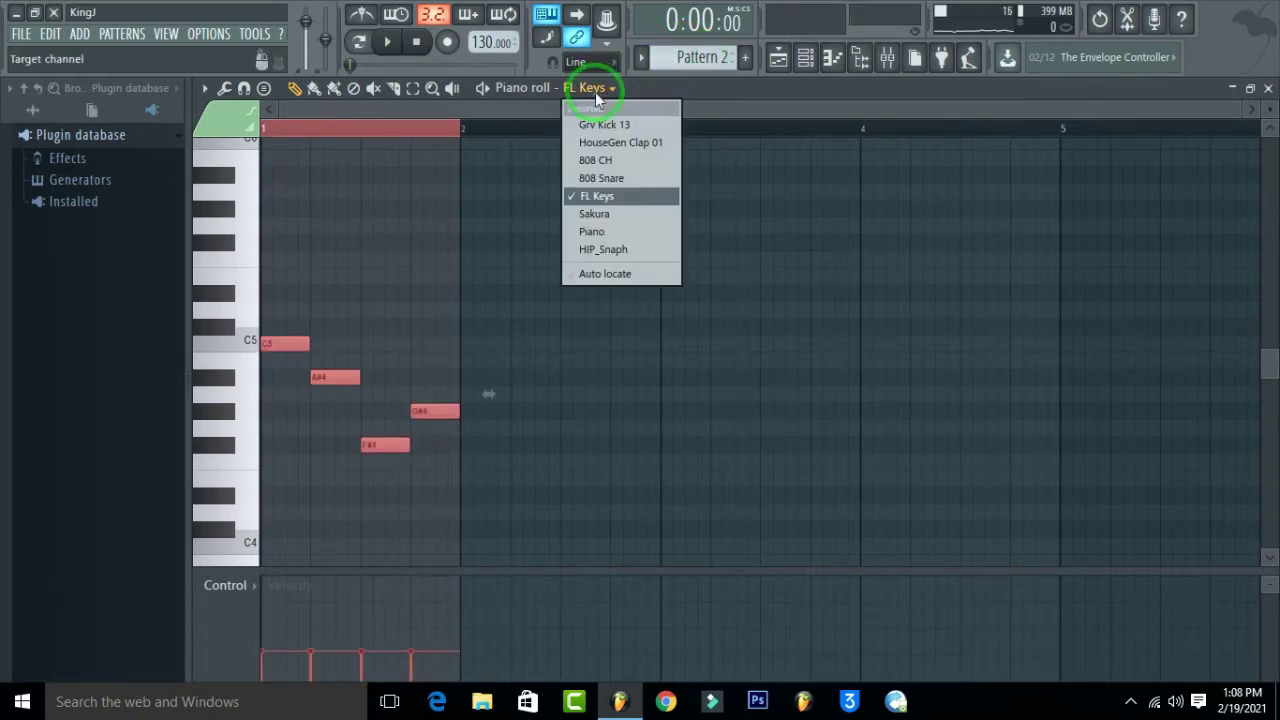
Step: Copy all Piano notes from Pattern 1 into Pattern 2 and play Pattern 2
scroll(700, 57, "up", 1)
left_click(605, 88)
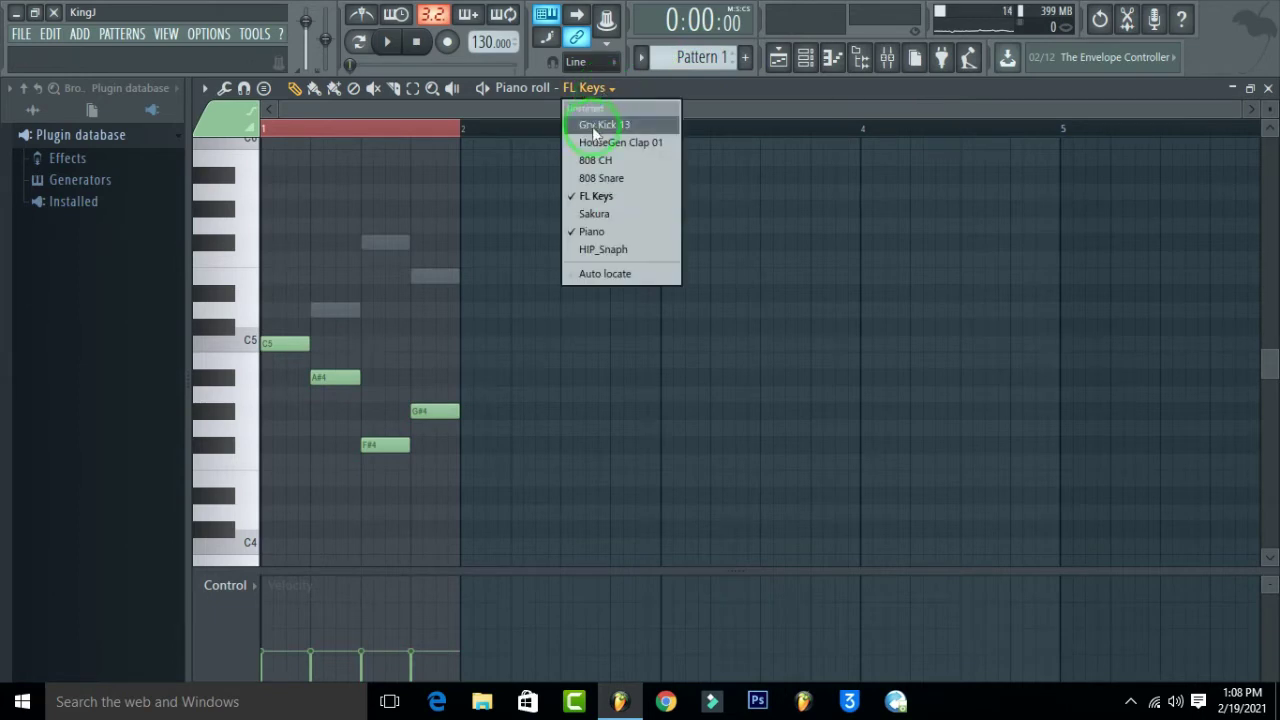
left_click(590, 230)
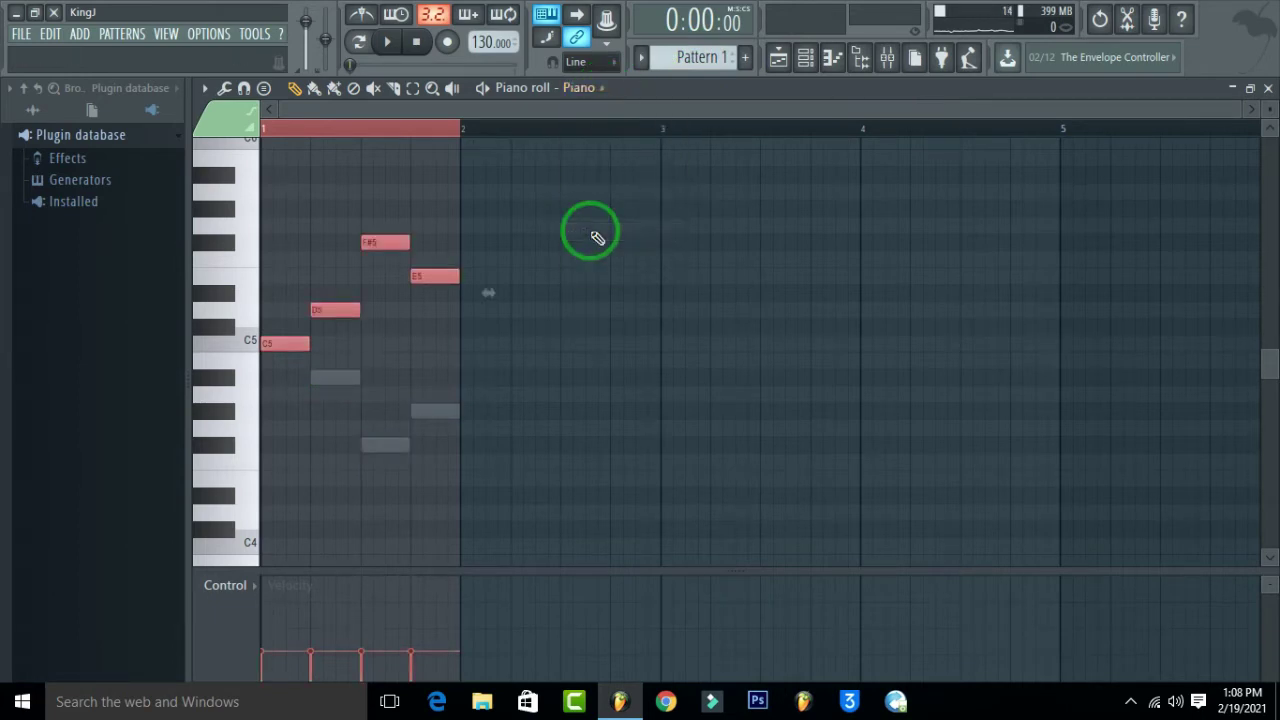
scroll(700, 57, "down", 1)
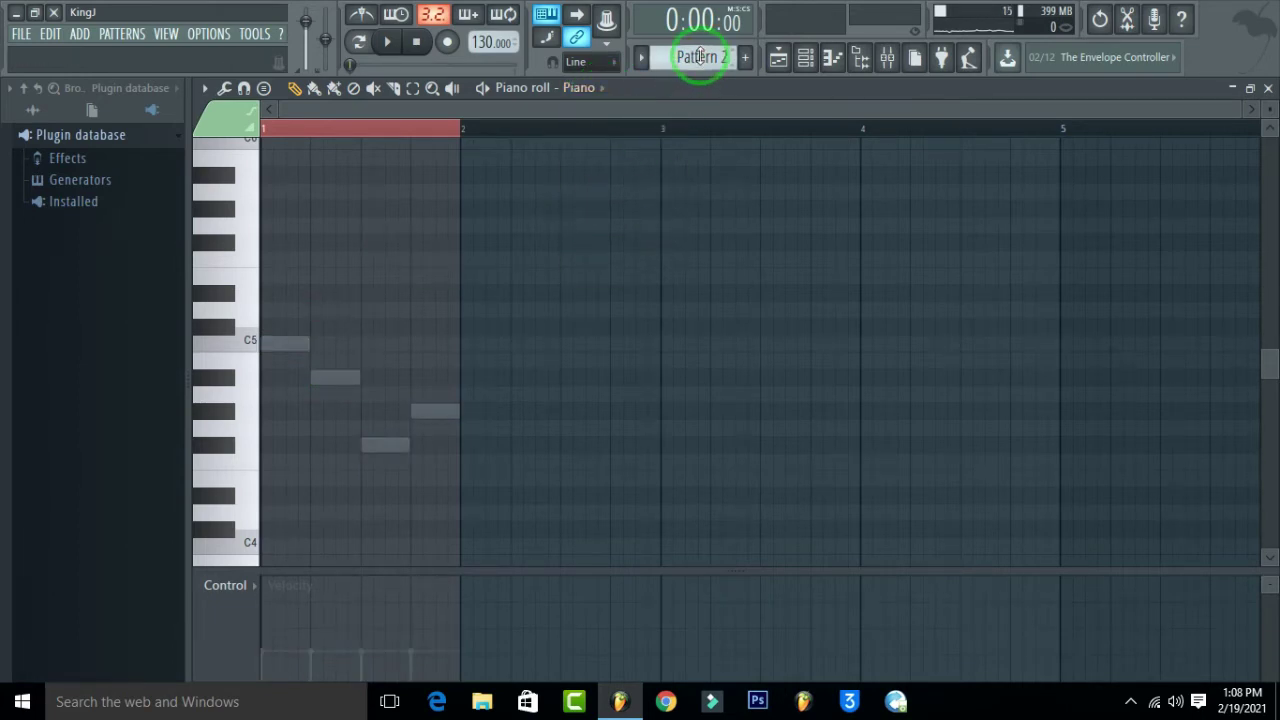
left_click(388, 47)
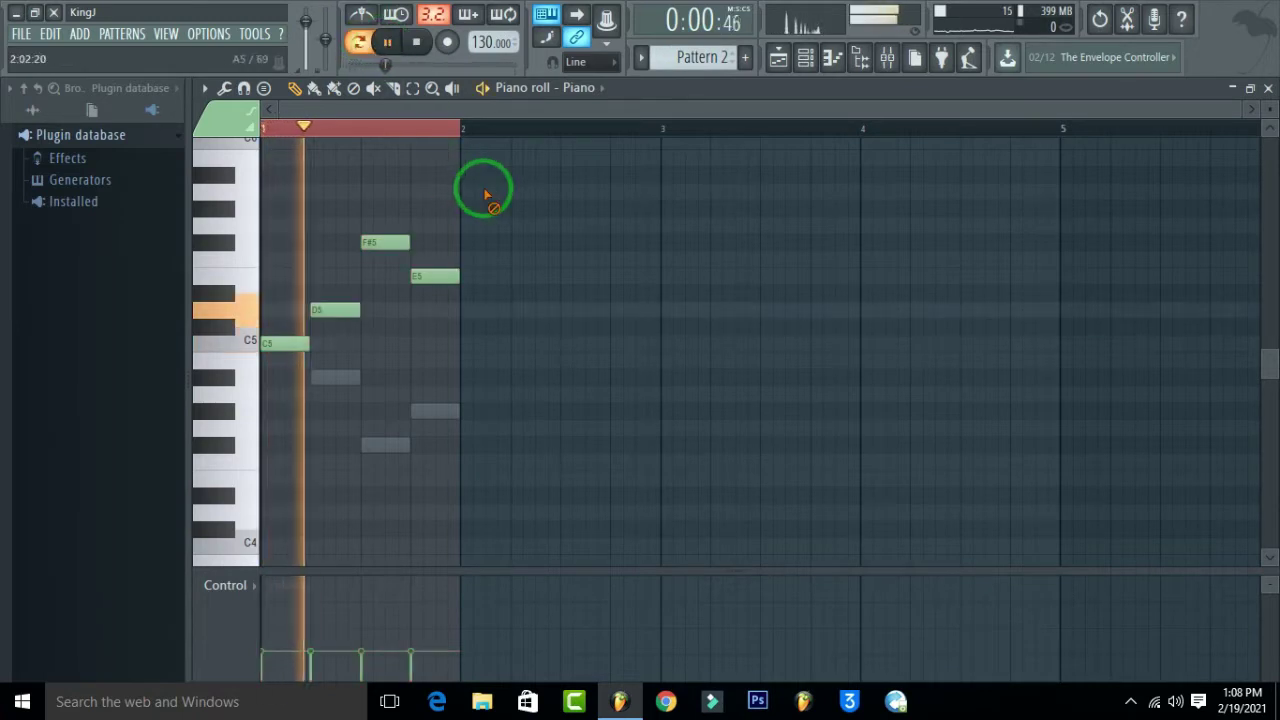
Step: Chop the Piano's F#5 note in Pattern 2 into two equal notes and stop playback
left_click(384, 242)
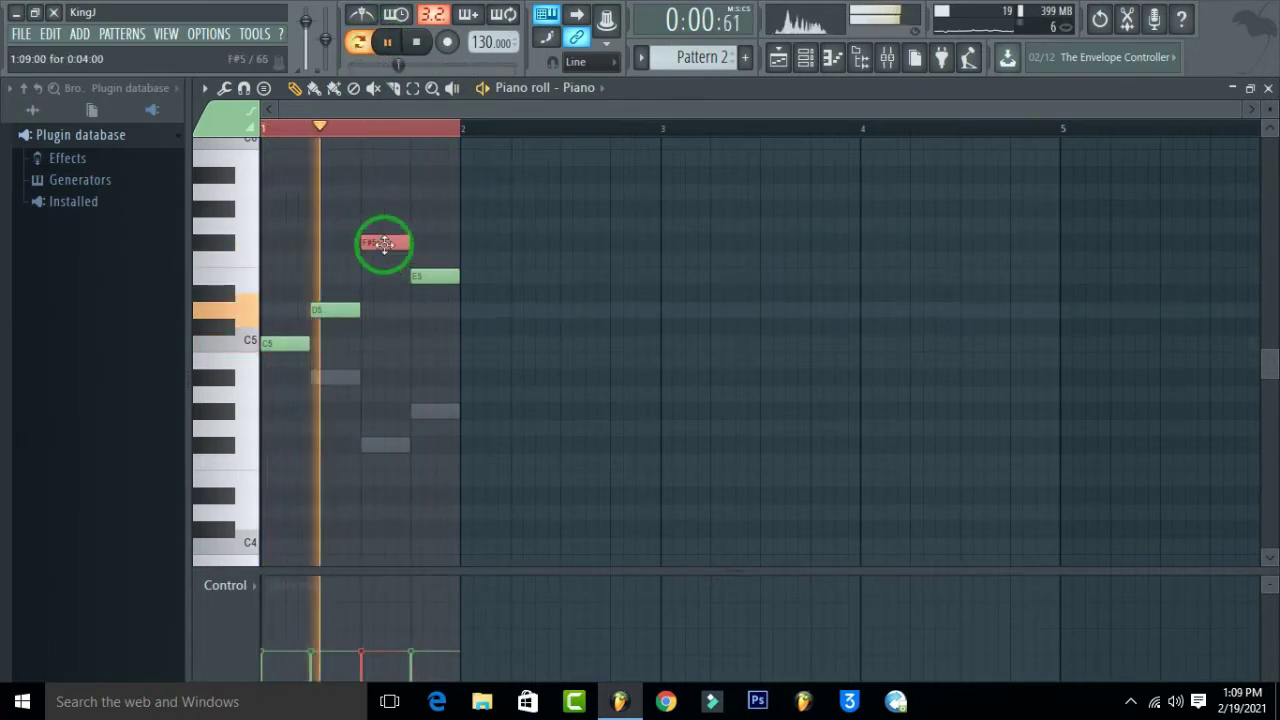
key("ctrl+u")
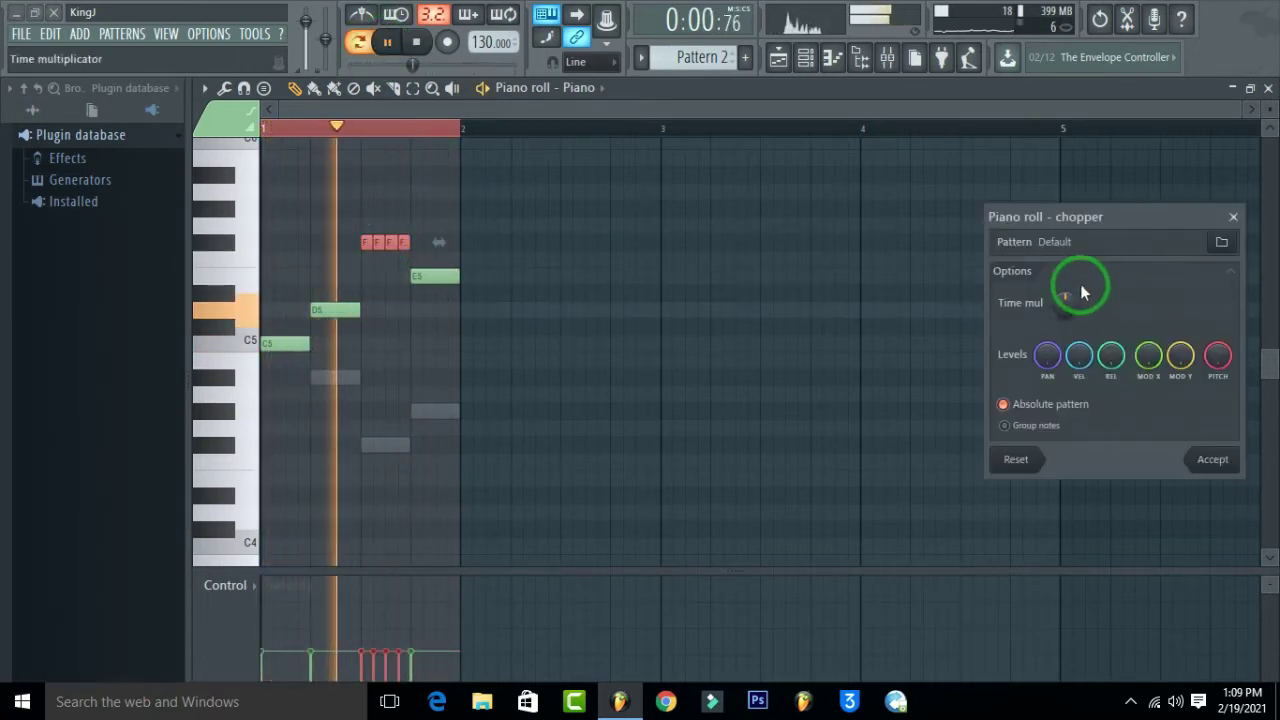
scroll(1066, 302, "up", 1)
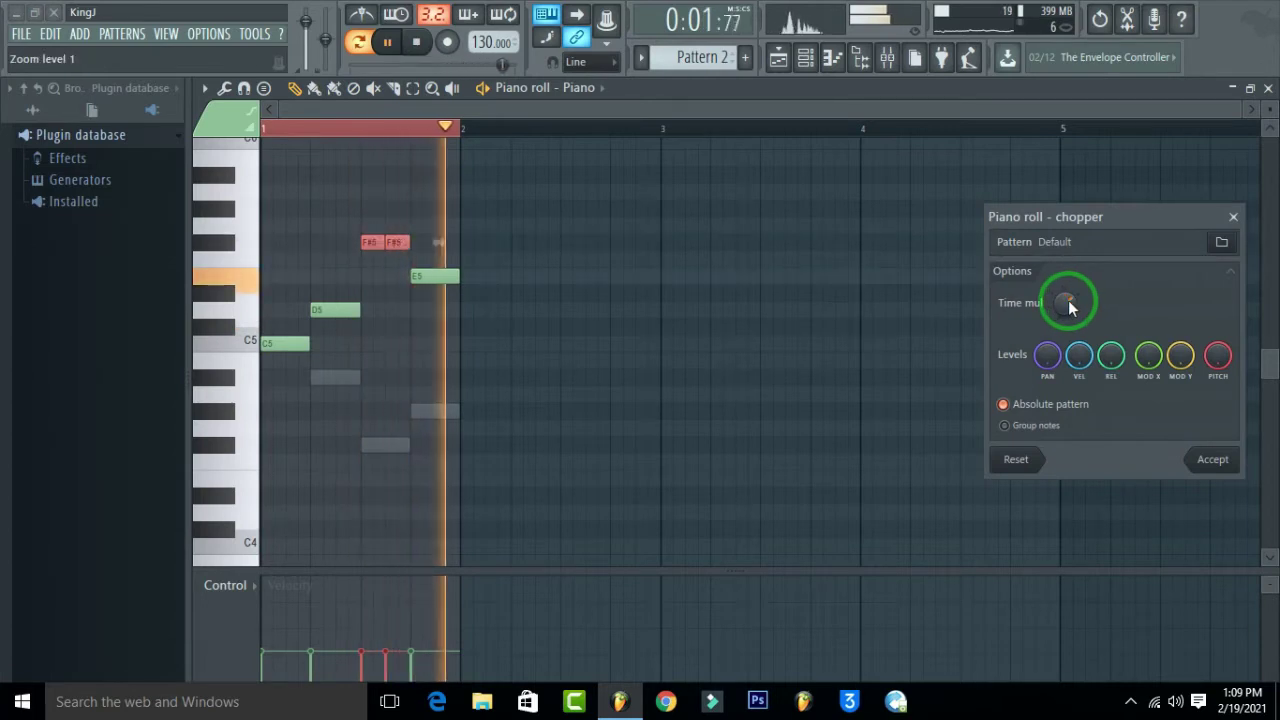
left_click(1213, 459)
key("space")
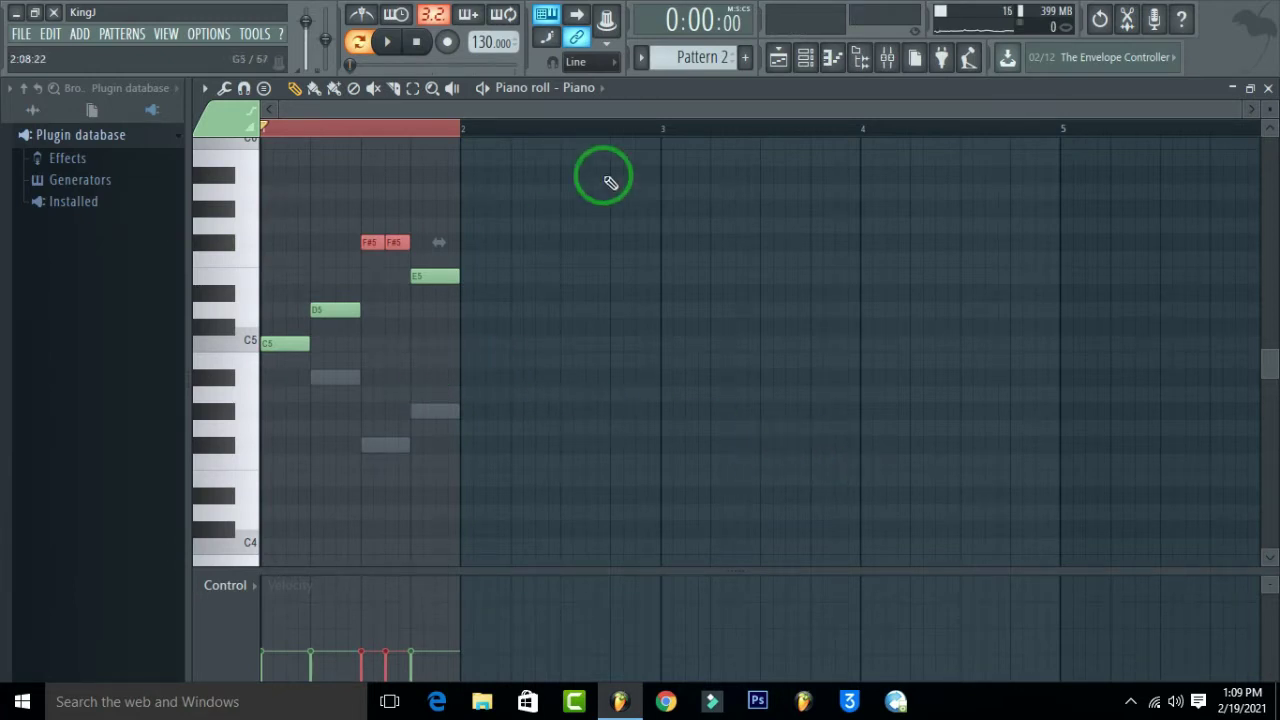
Step: Chop the FL Keys F#4 note in Pattern 2 into two equal notes and play the pattern
left_click(581, 88)
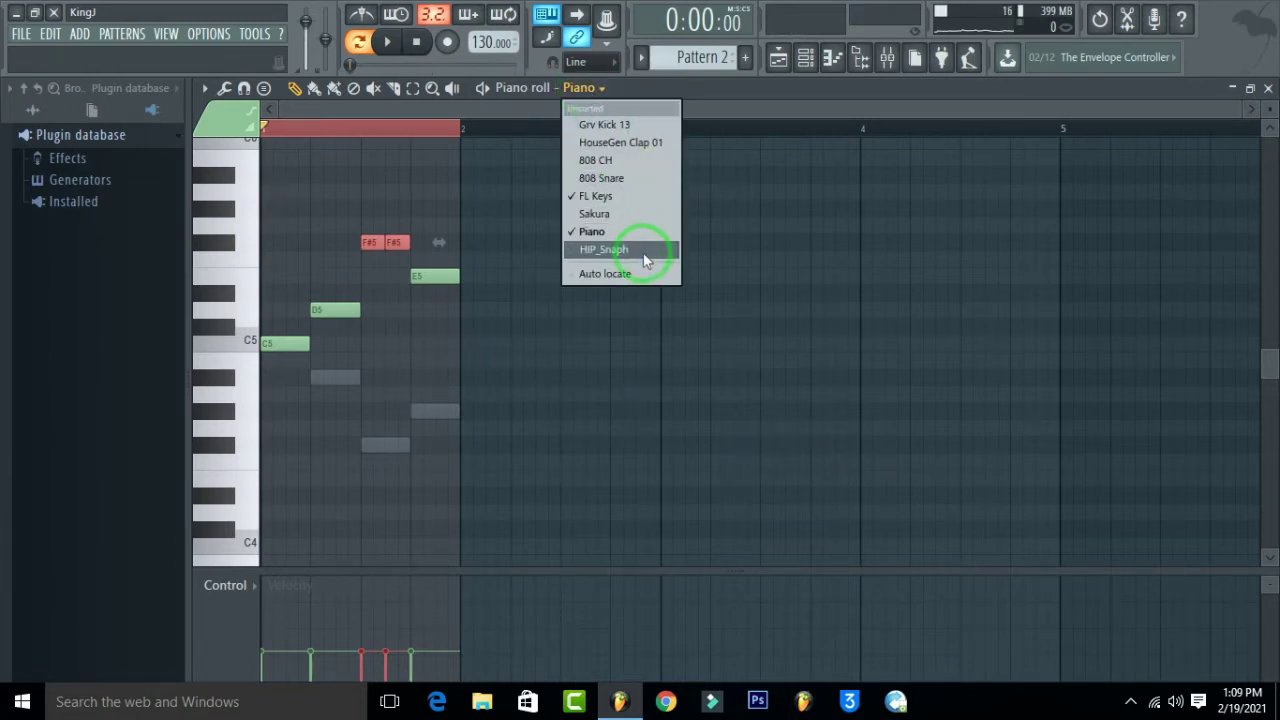
left_click(629, 196)
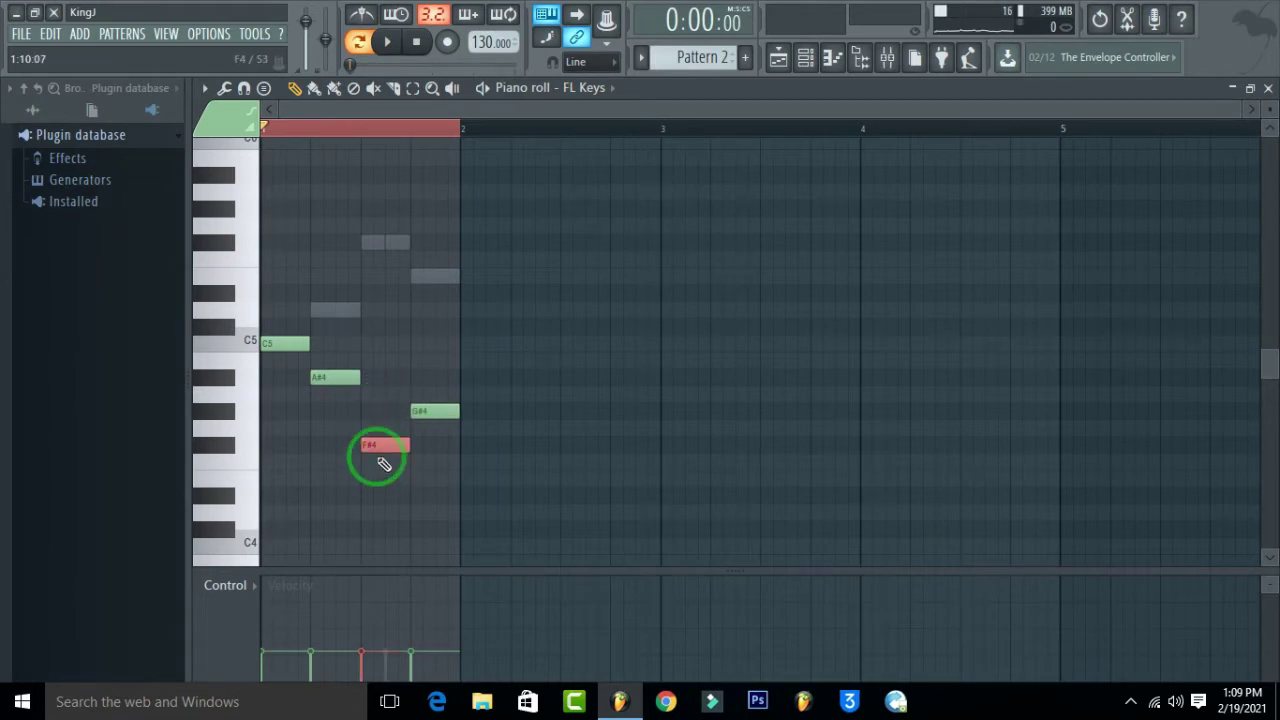
key("ctrl+u")
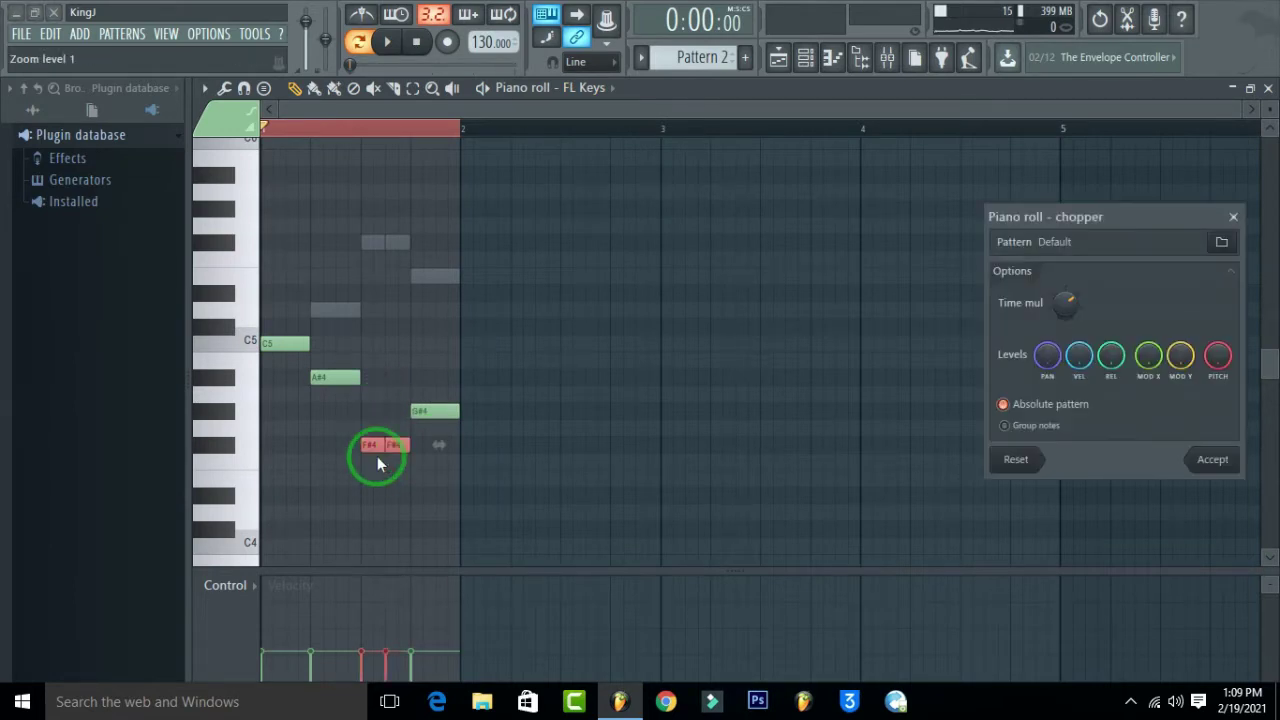
left_click(1202, 462)
left_click(404, 45)
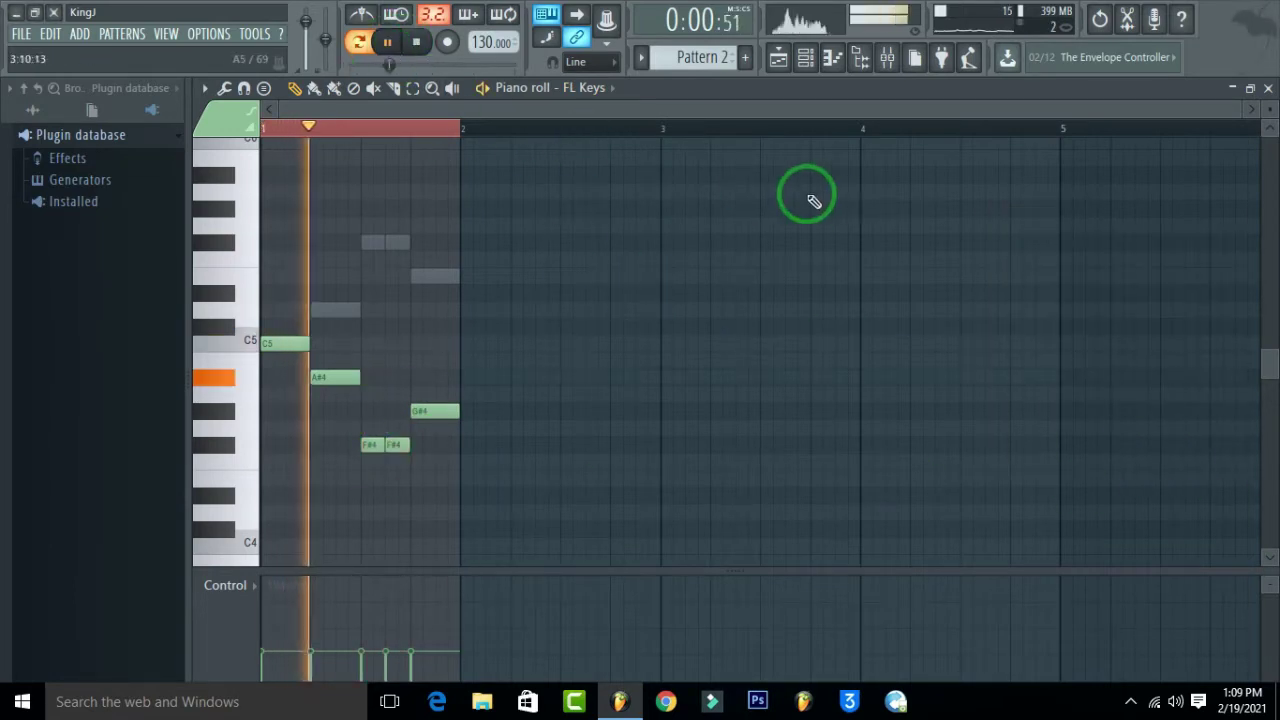
key("space")
Step: Place Pattern 2 clips in bars 3 and 4 of playlist Track 2 and play the song
left_click(1268, 89)
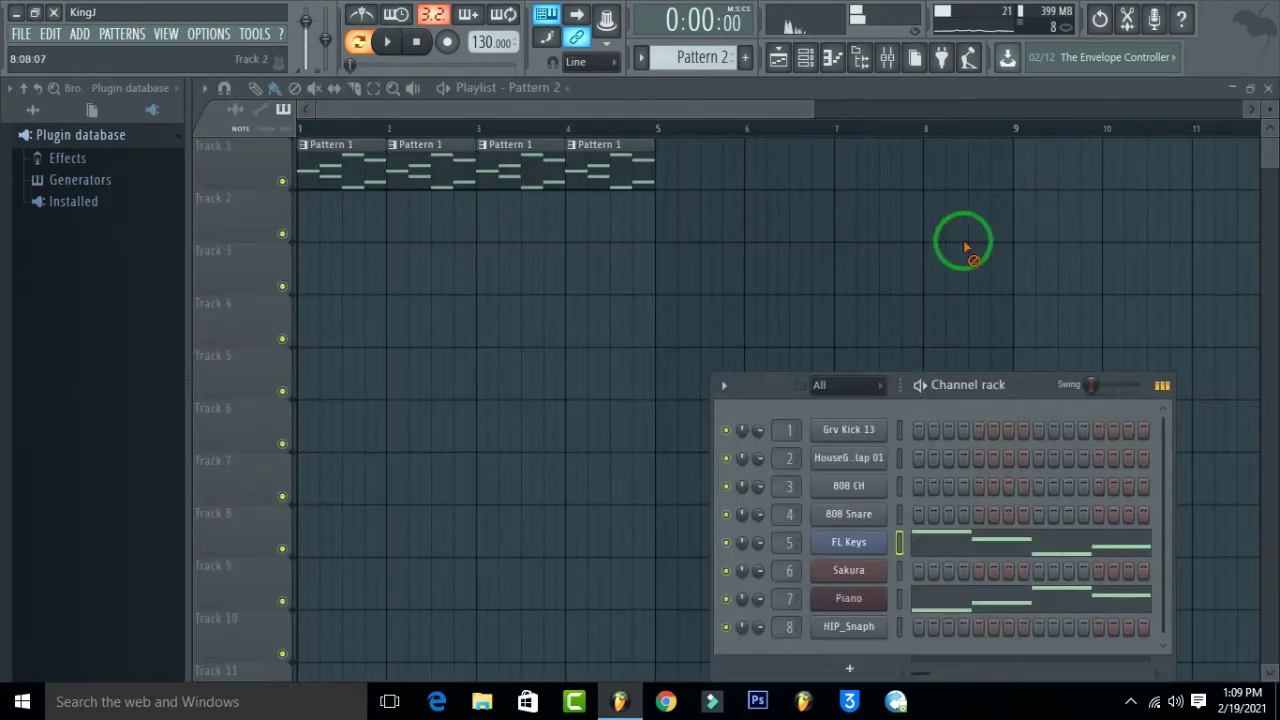
right_click(965, 244)
left_click(513, 226)
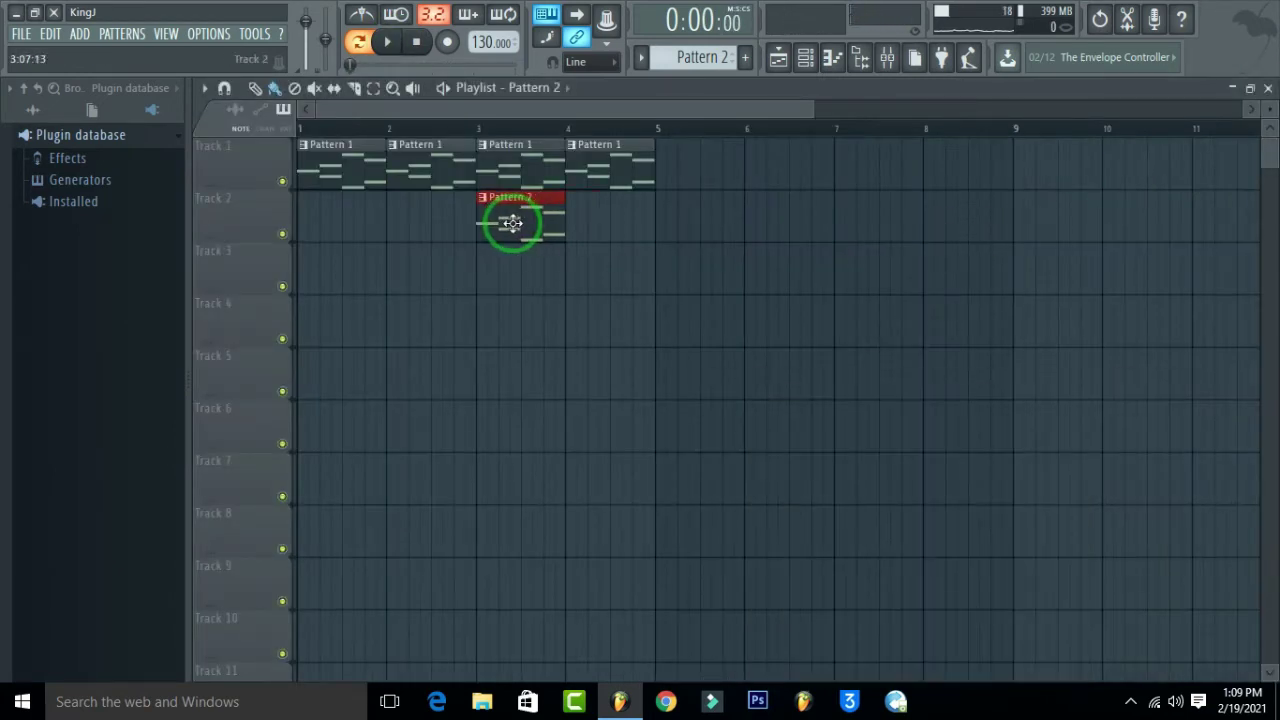
left_click_drag(700, 214, 628, 221)
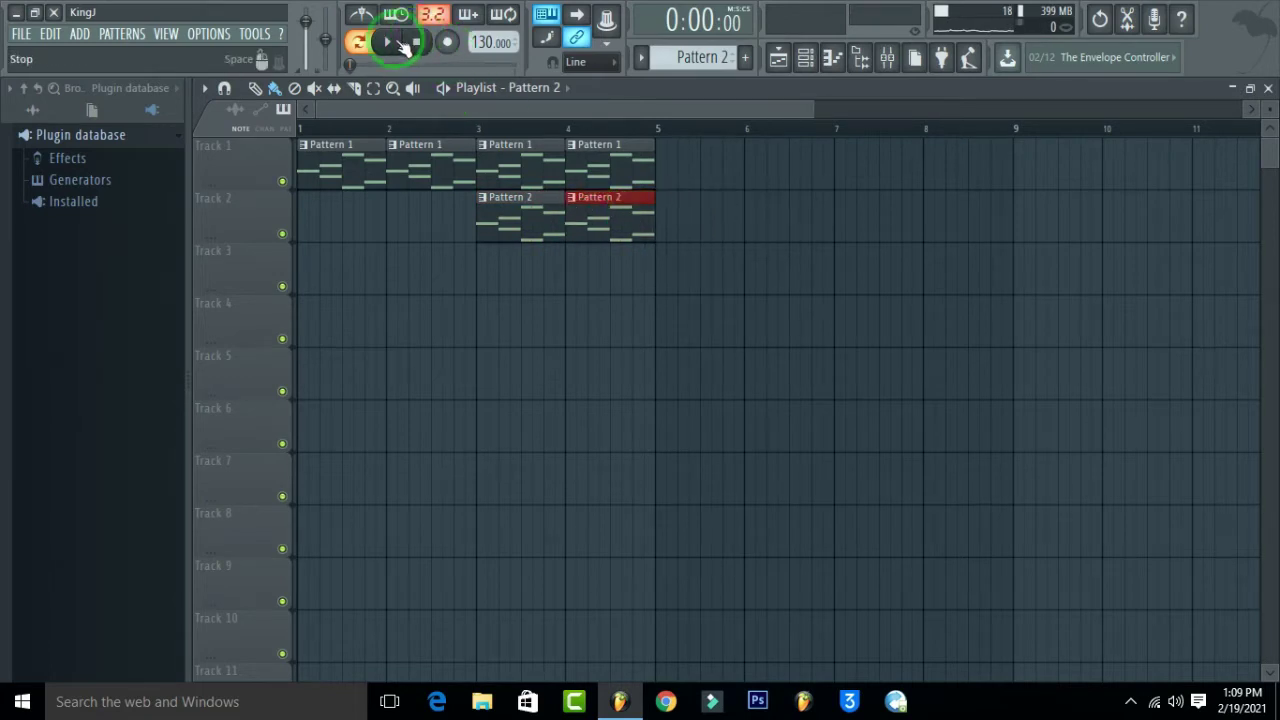
left_click(387, 43)
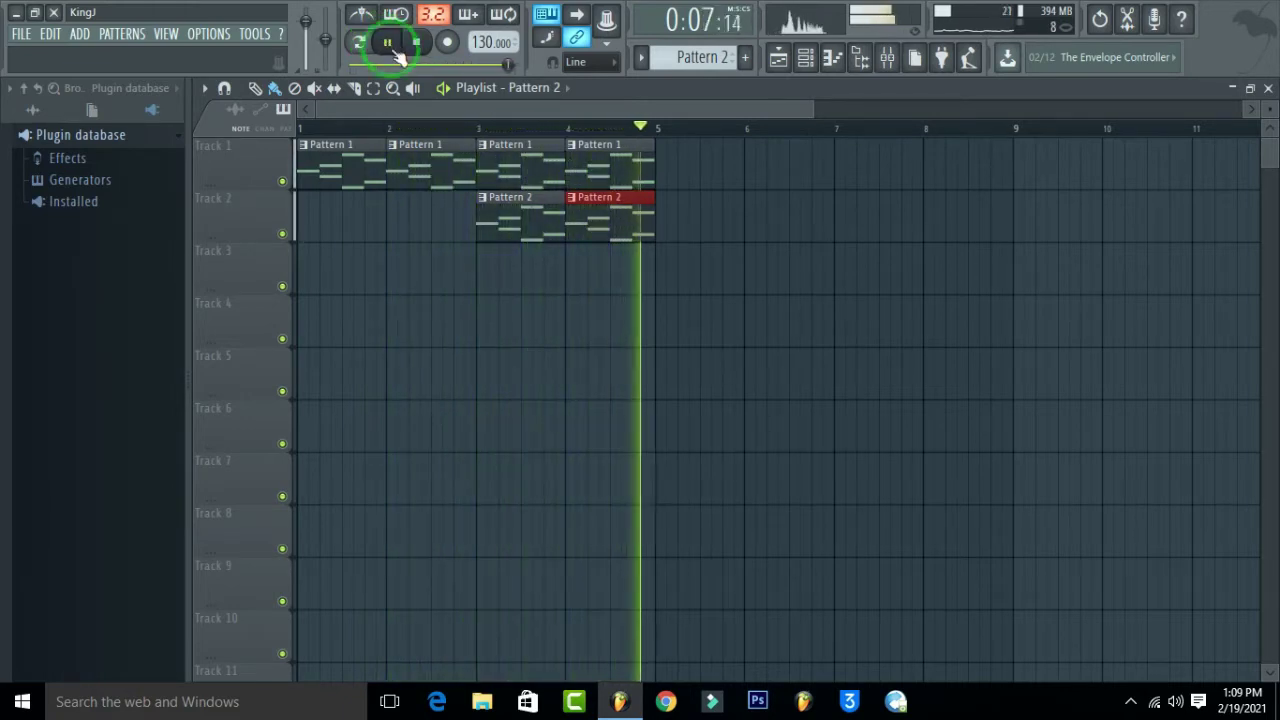
left_click(416, 41)
Step: Delete the Pattern 2 clip in bar 4 of Track 2 and listen to the arrangement
left_click(591, 200)
right_click(591, 200)
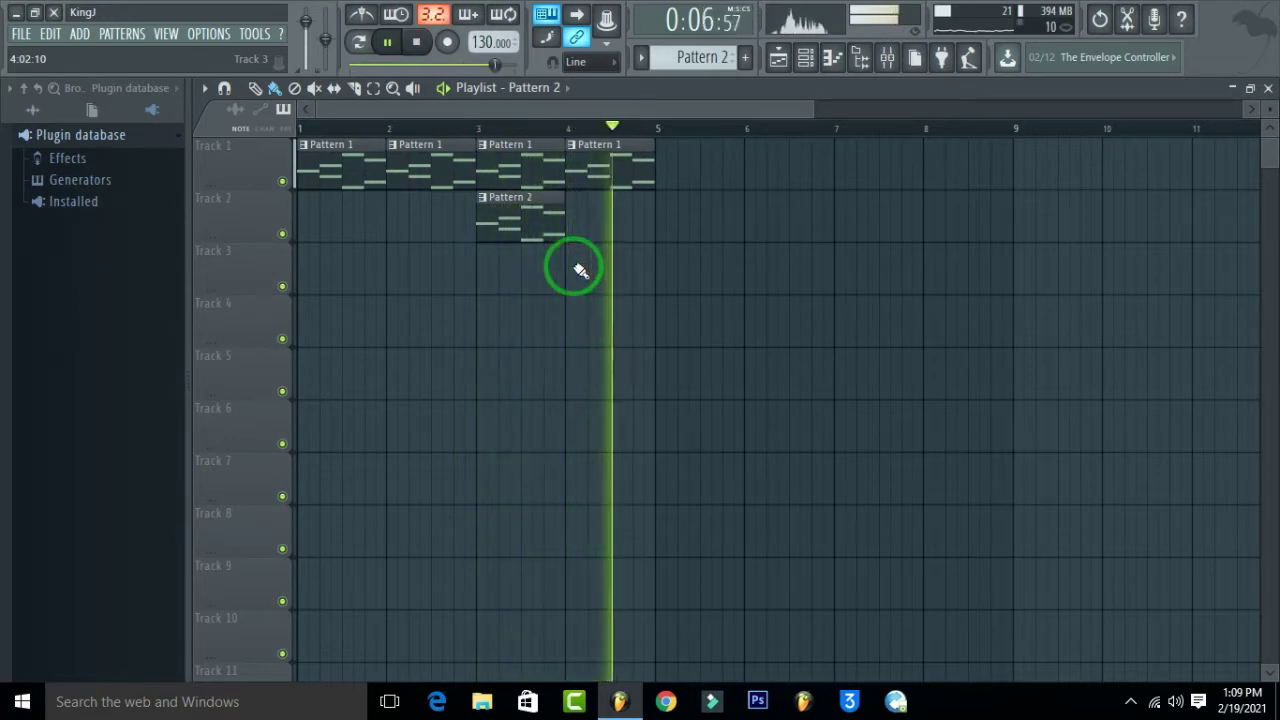
key("space")
Step: Duplicate the four-bar block of clips on Tracks 1 and 2 repeatedly through bar 40 and play the song
left_click_drag(703, 178, 153, 244)
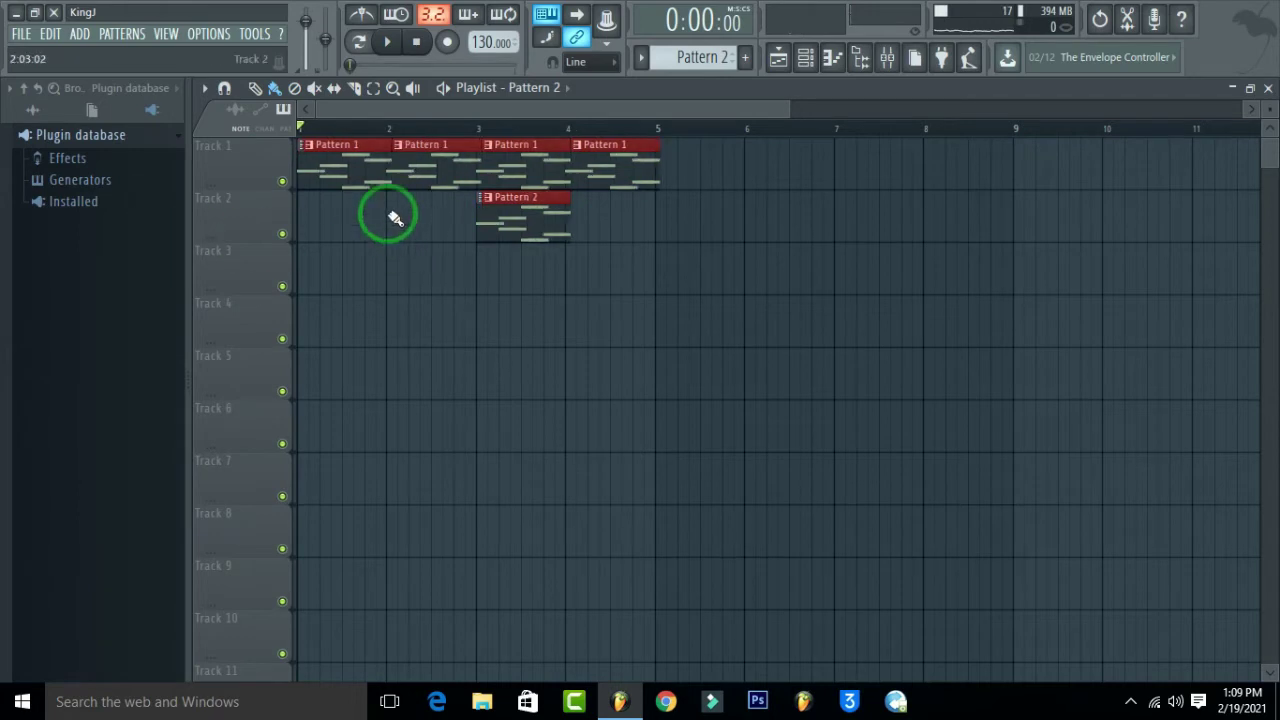
left_click_drag(323, 147, 677, 126)
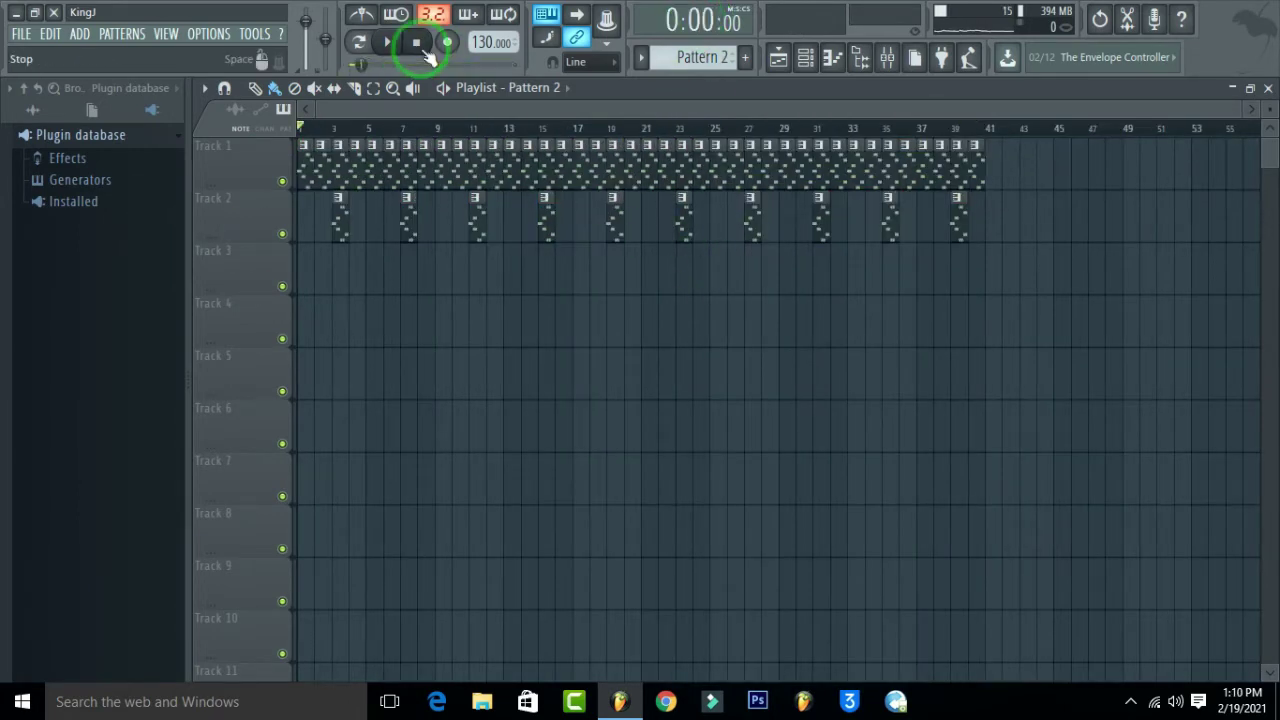
left_click_drag(309, 135, 440, 133)
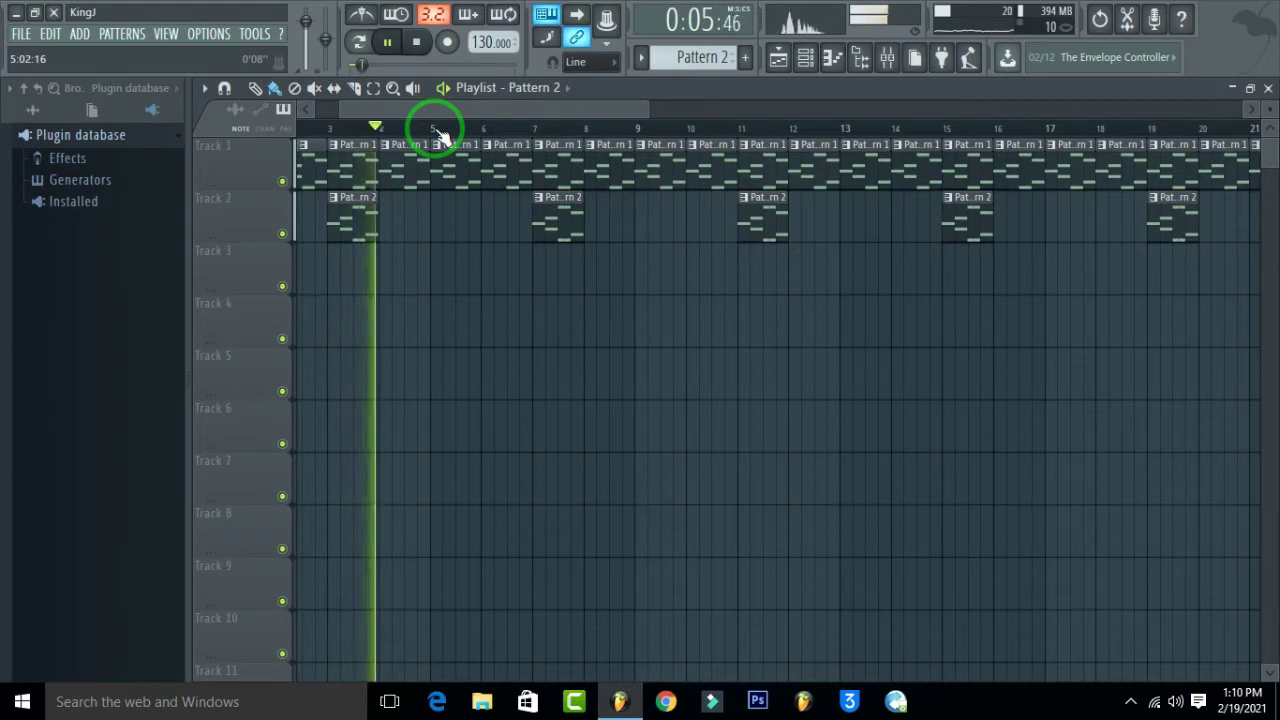
key("space")
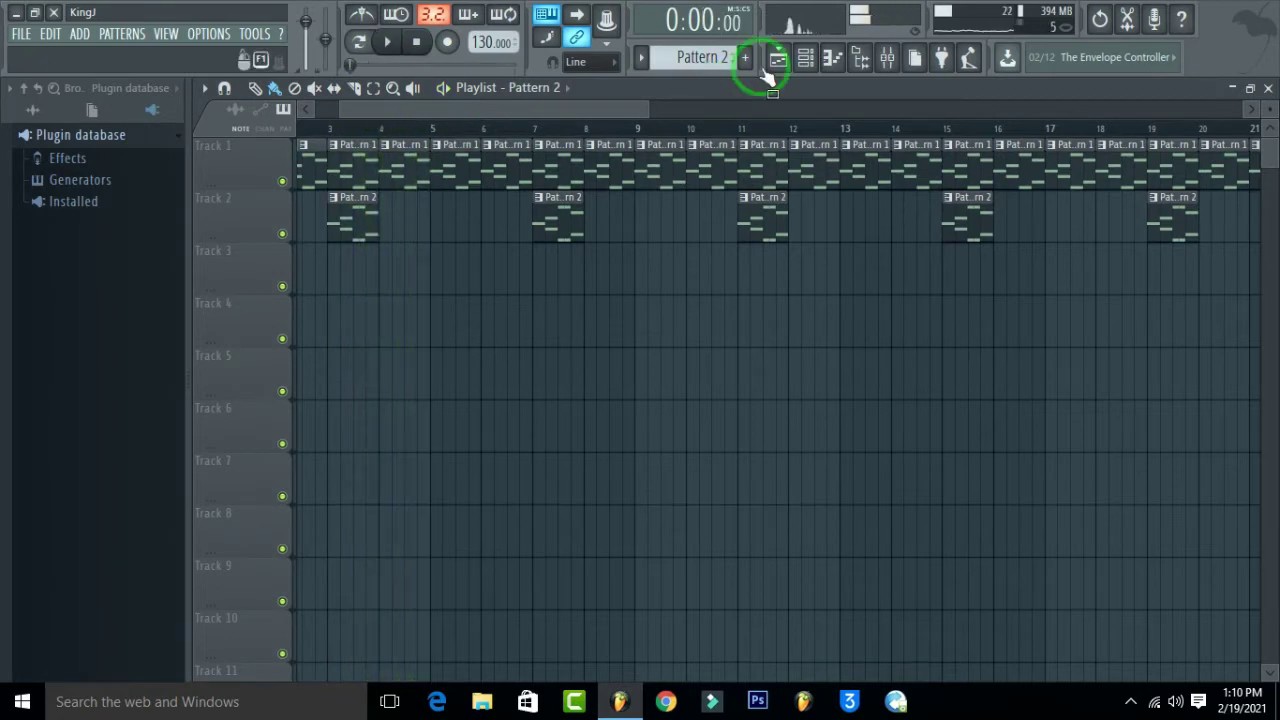
Step: Add a one-bar C5 note for the 808 CH channel in new Pattern 3 and raise its velocity
left_click(834, 58)
left_click(588, 87)
left_click(598, 161)
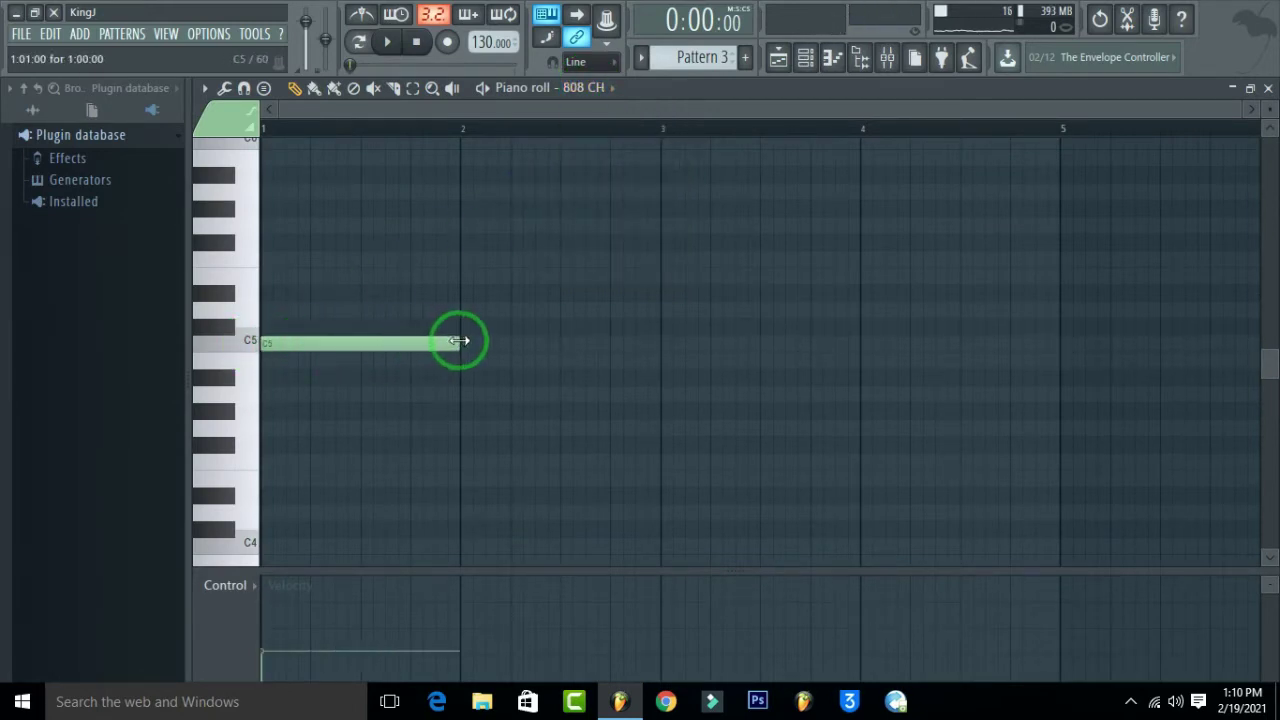
left_click_drag(341, 613, 40, 612)
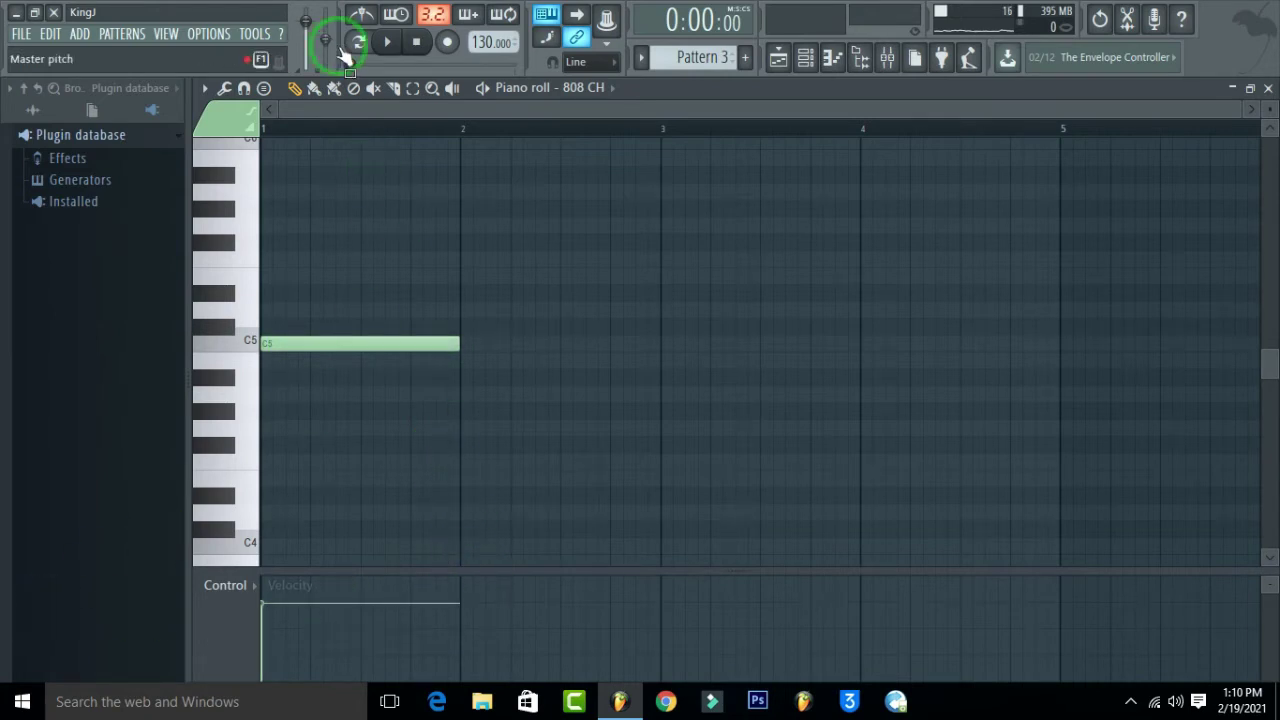
Step: Play Pattern 3 and chop its one-bar C5 note into eight equal notes
left_click(387, 45)
key("ctrl+a")
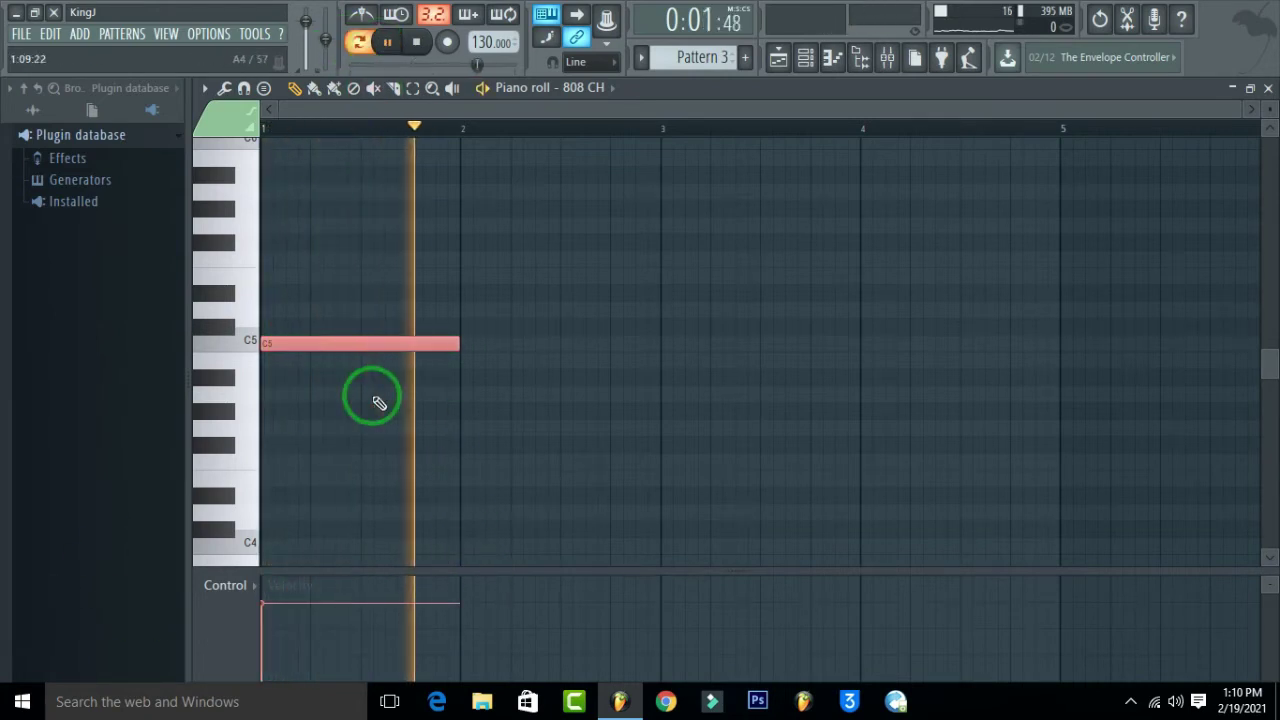
key("alt+u")
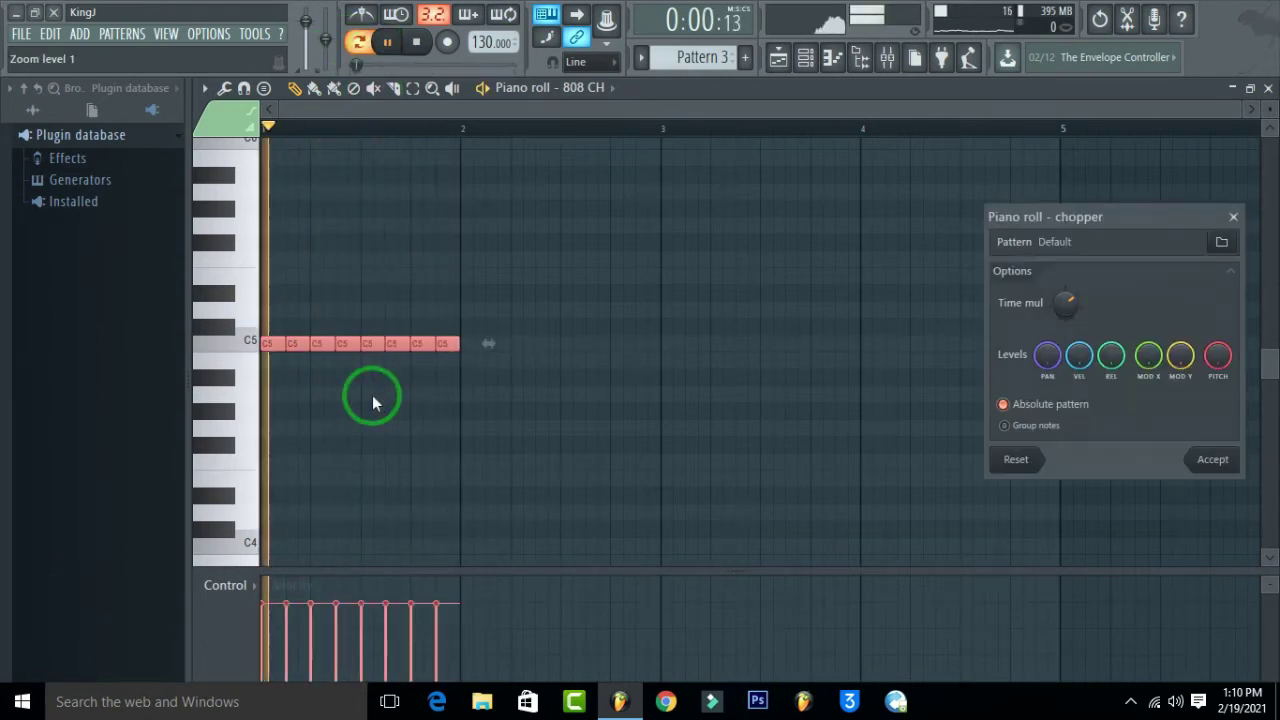
left_click(1200, 459)
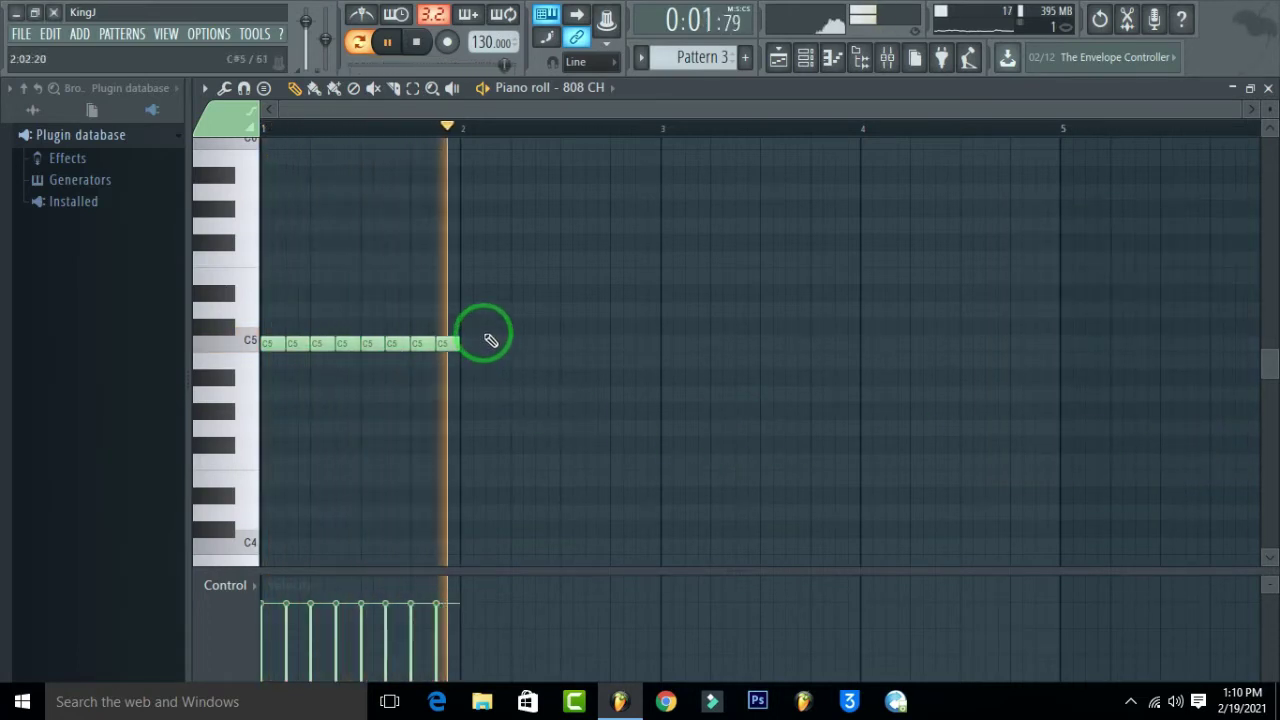
Step: Copy the eight C5 notes into bar 2 and chop the copies into sixteen shorter notes
key("ctrl+a")
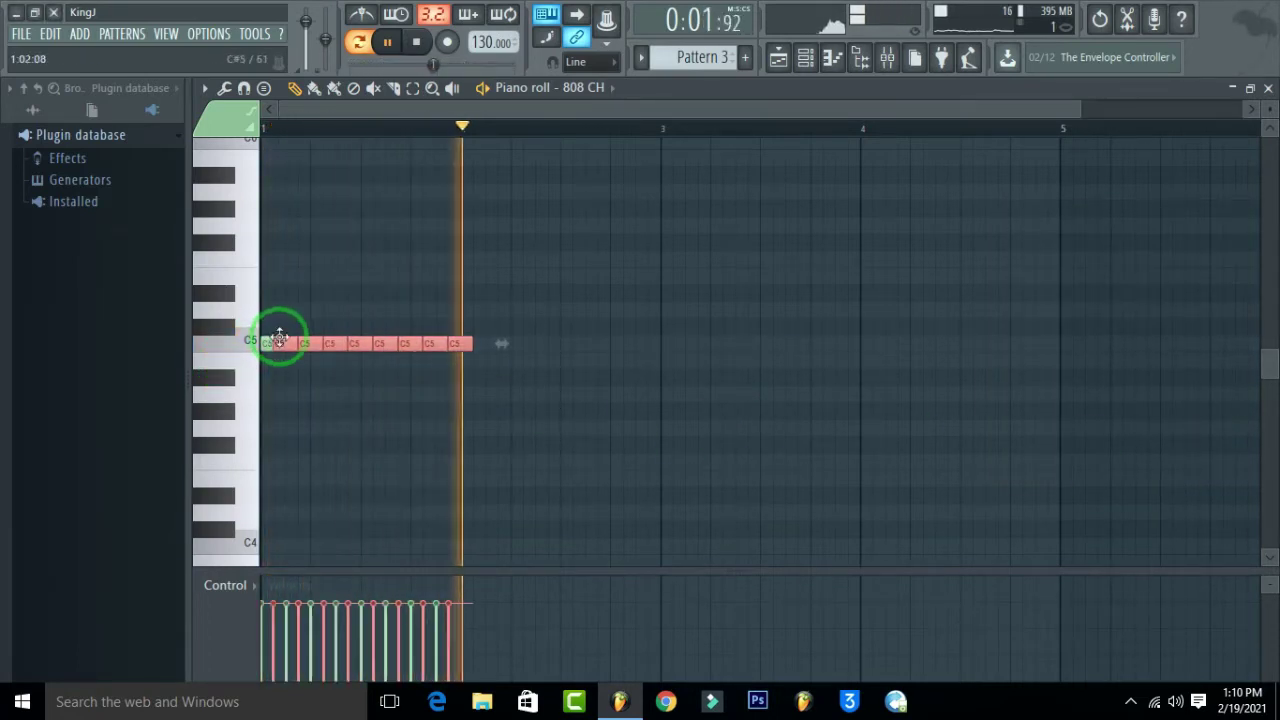
left_click_drag(289, 346, 470, 342)
key("alt+u")
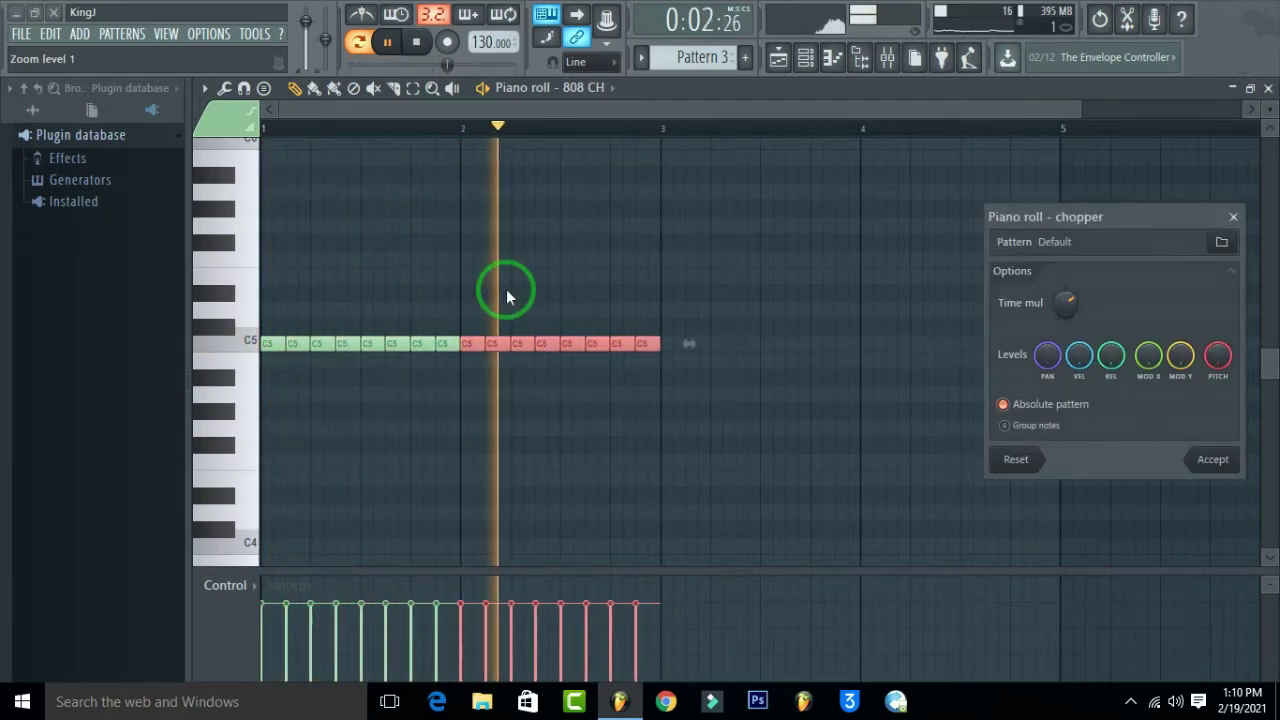
scroll(1065, 302, "up", 1)
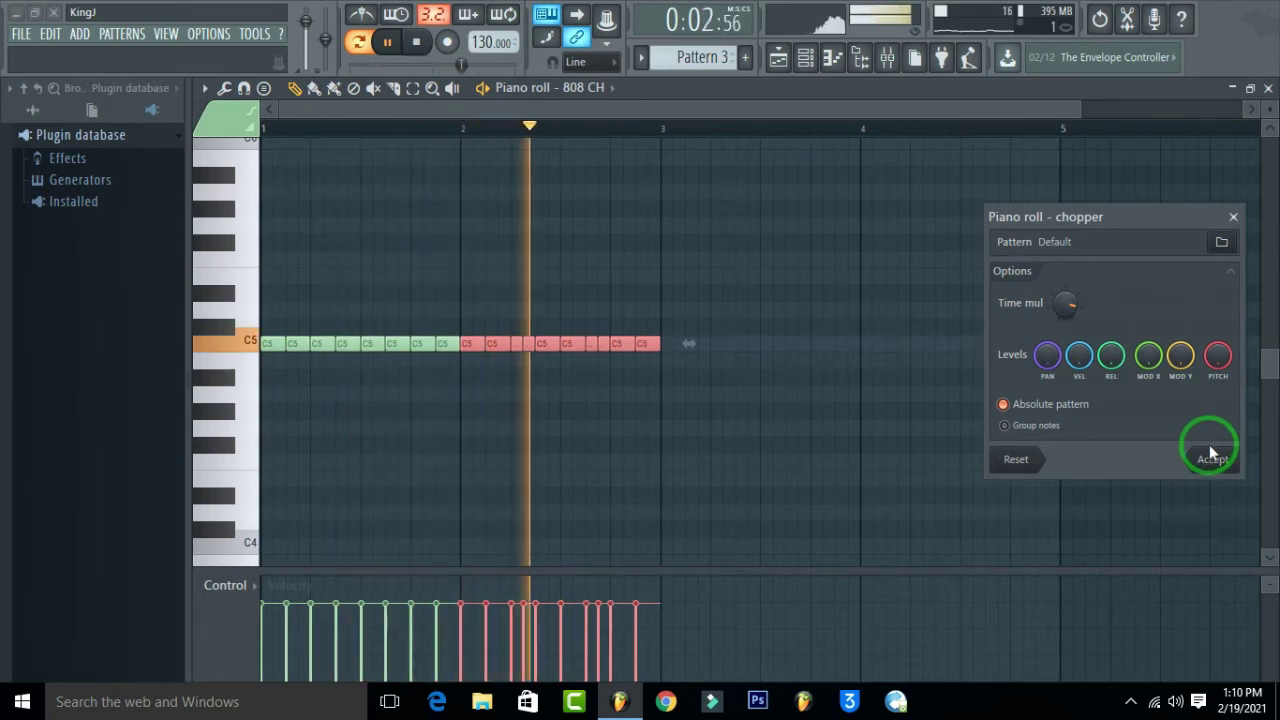
key("space")
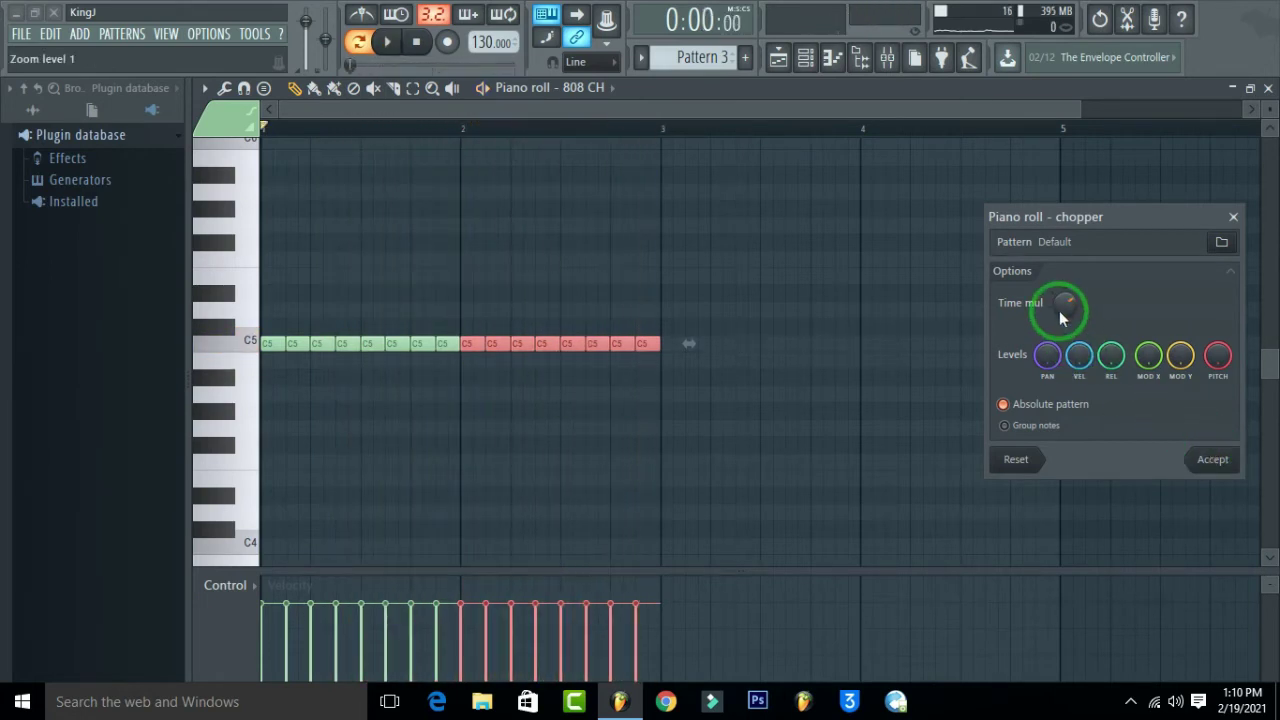
left_click(1225, 460)
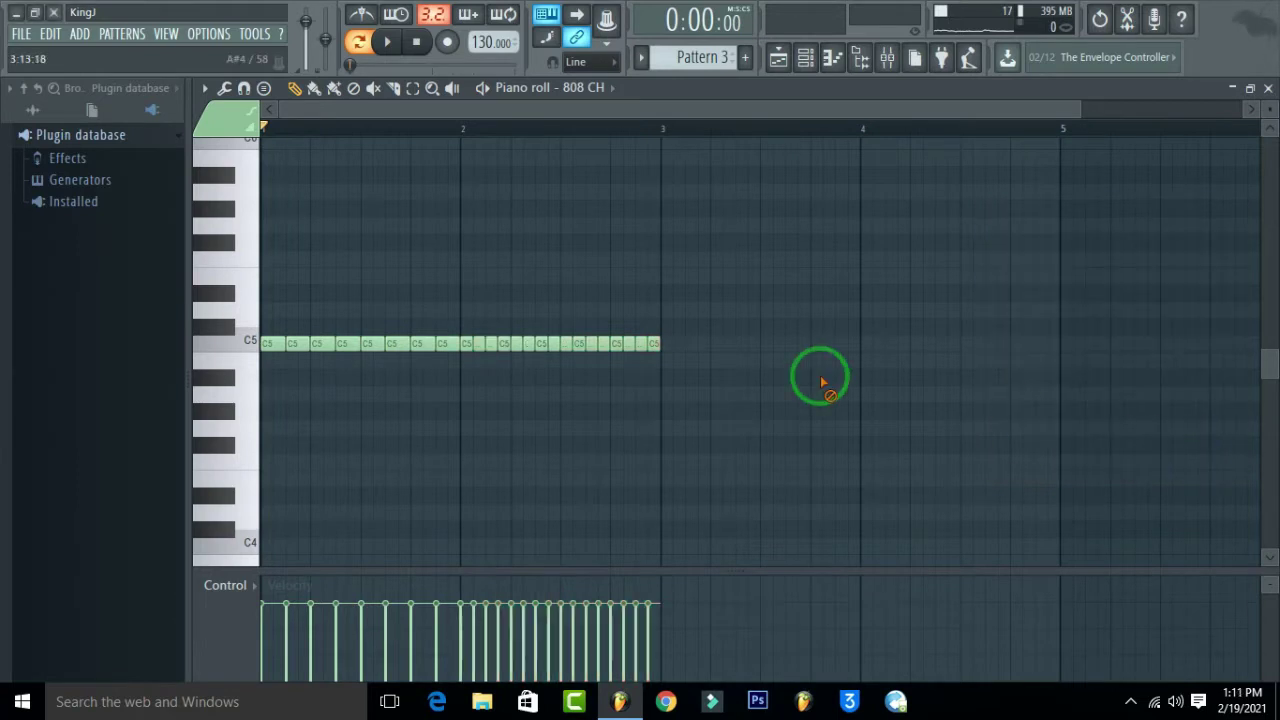
Step: Replace the short C5 notes in the second half of bar 2 with four longer ones and play the pattern
right_click(614, 346)
right_click(572, 350)
key("space")
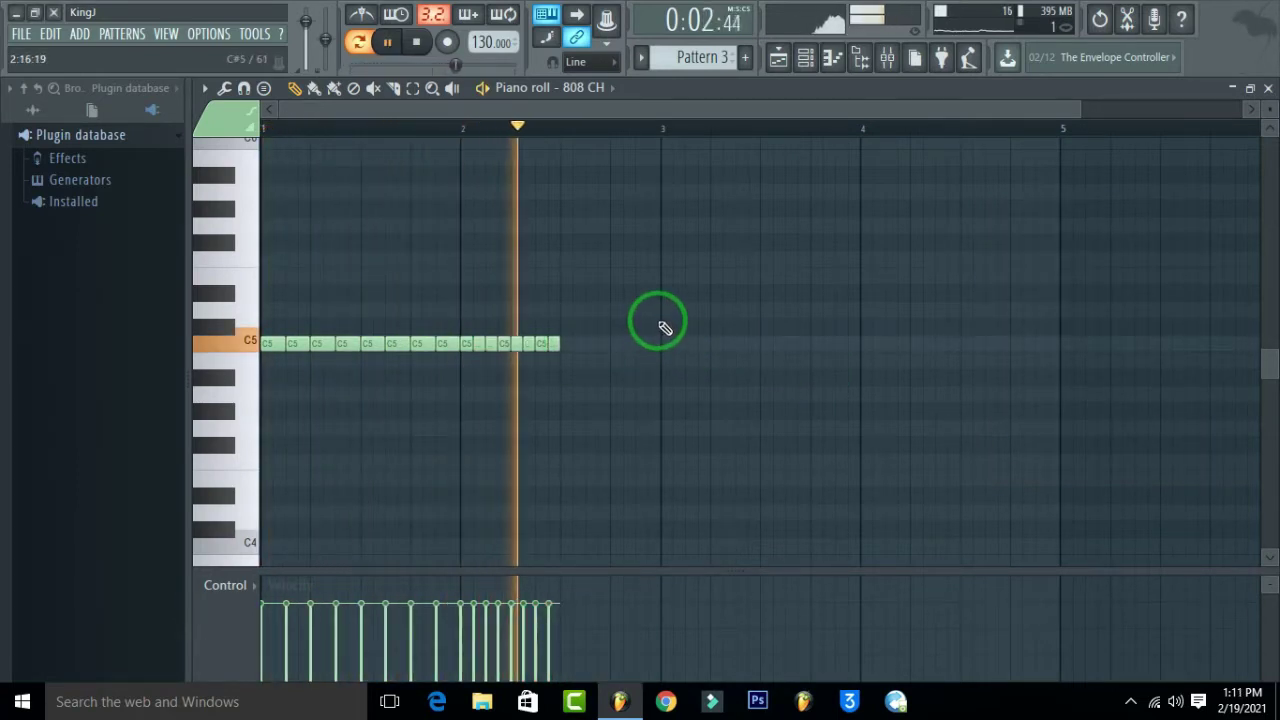
key("space")
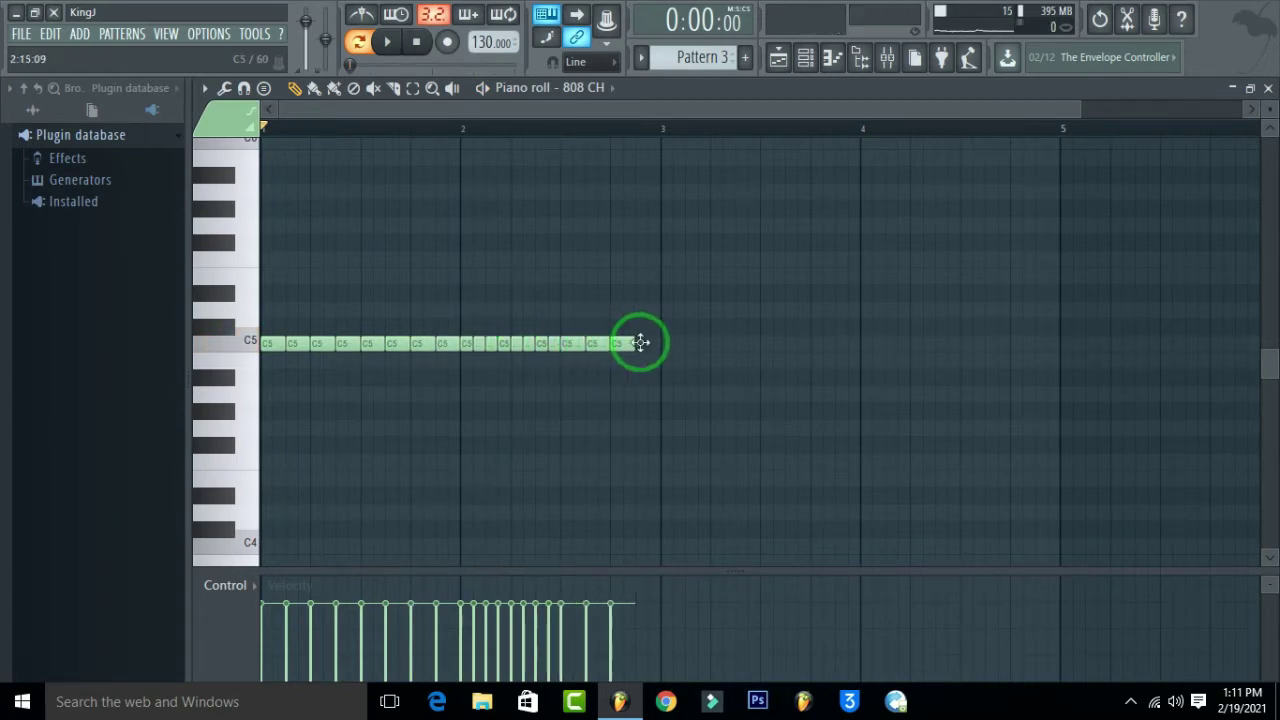
key("space")
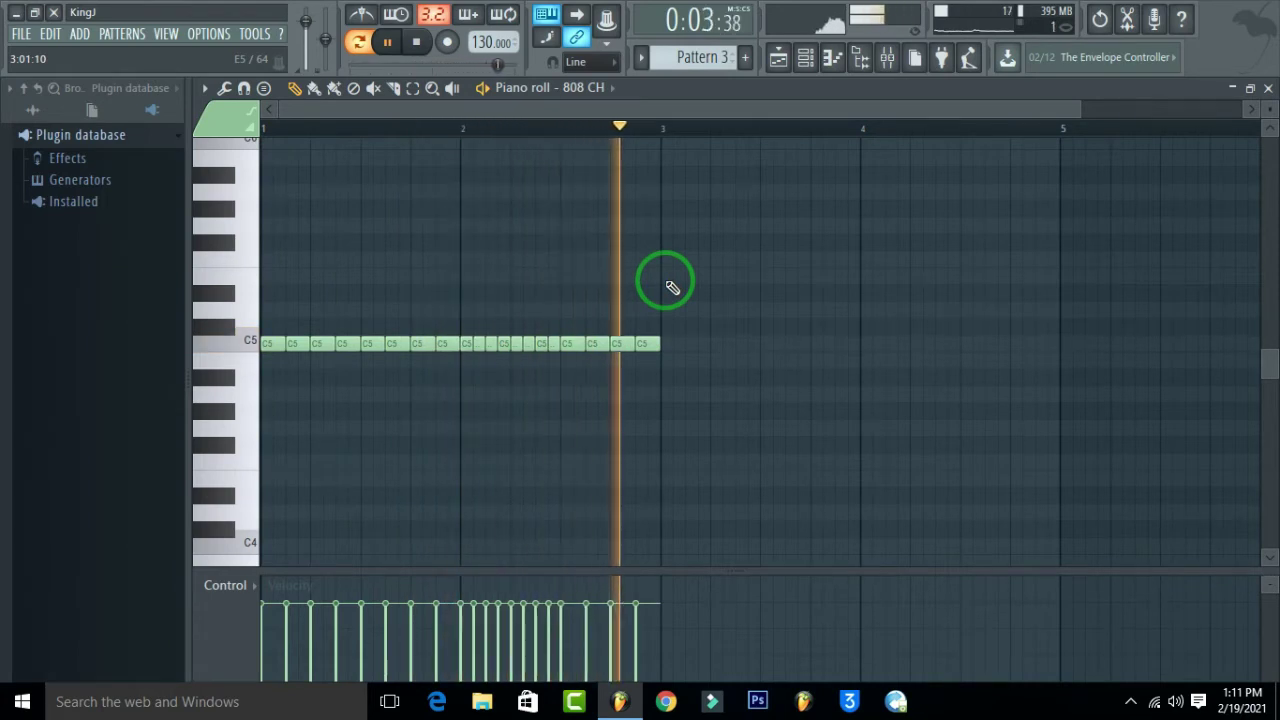
Step: Shorten the first of the four longer C5 notes in bar 2, leaving a gap after it, and listen
key("space")
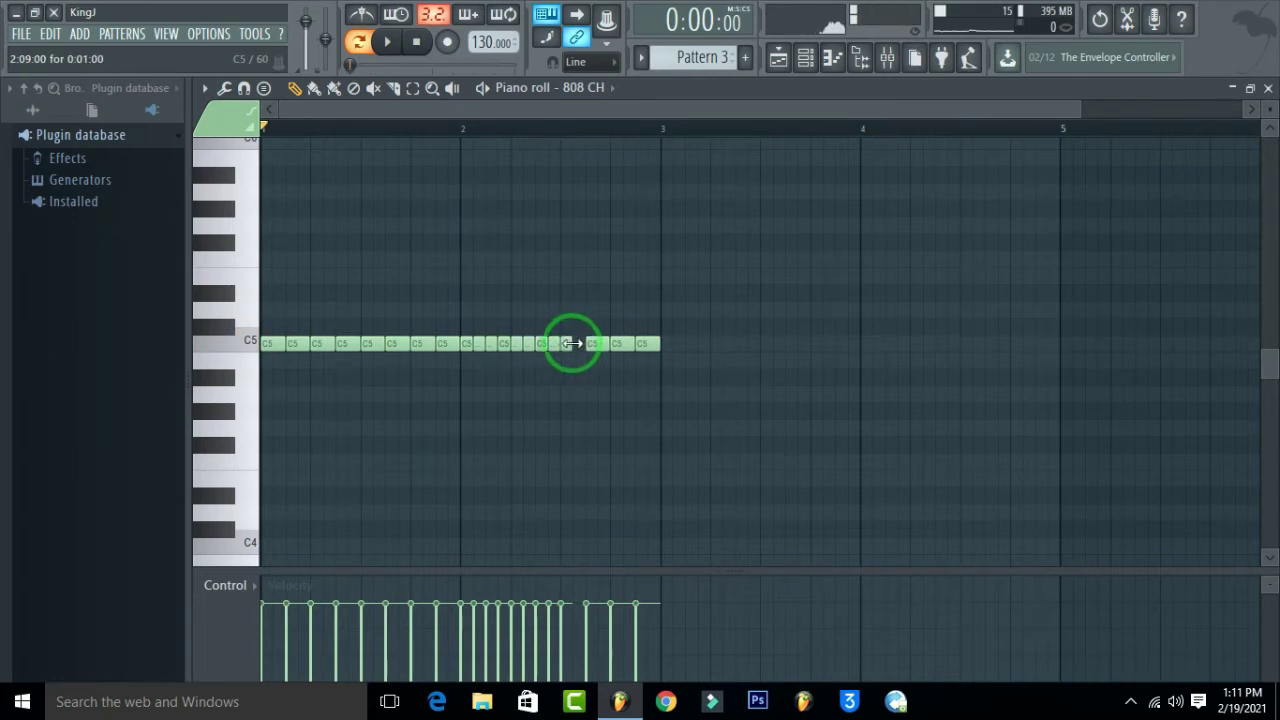
key("space")
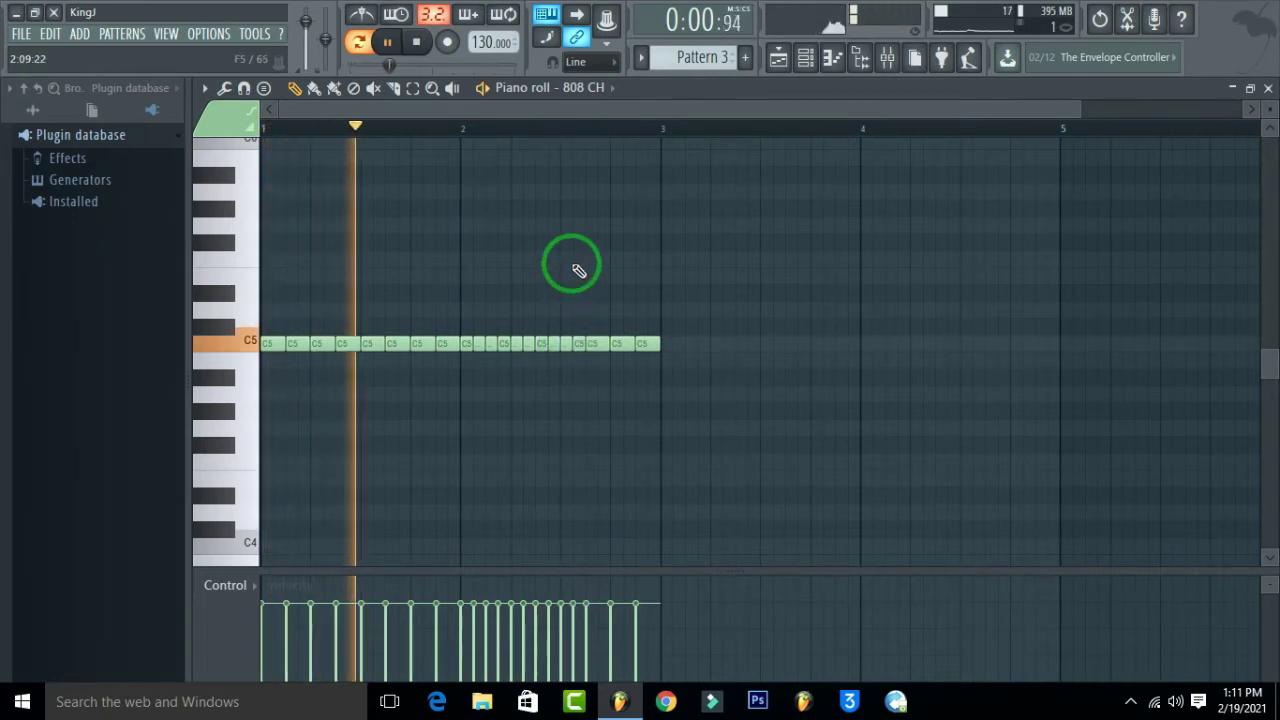
right_click(577, 344)
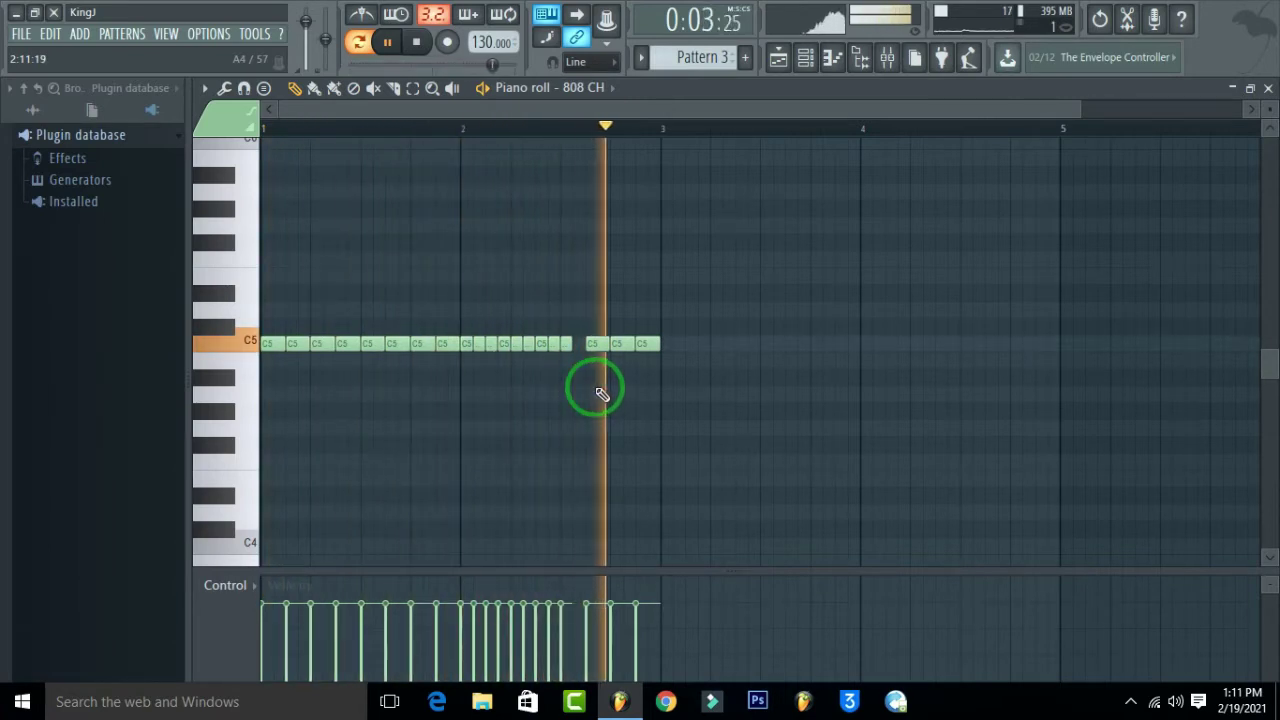
key("space")
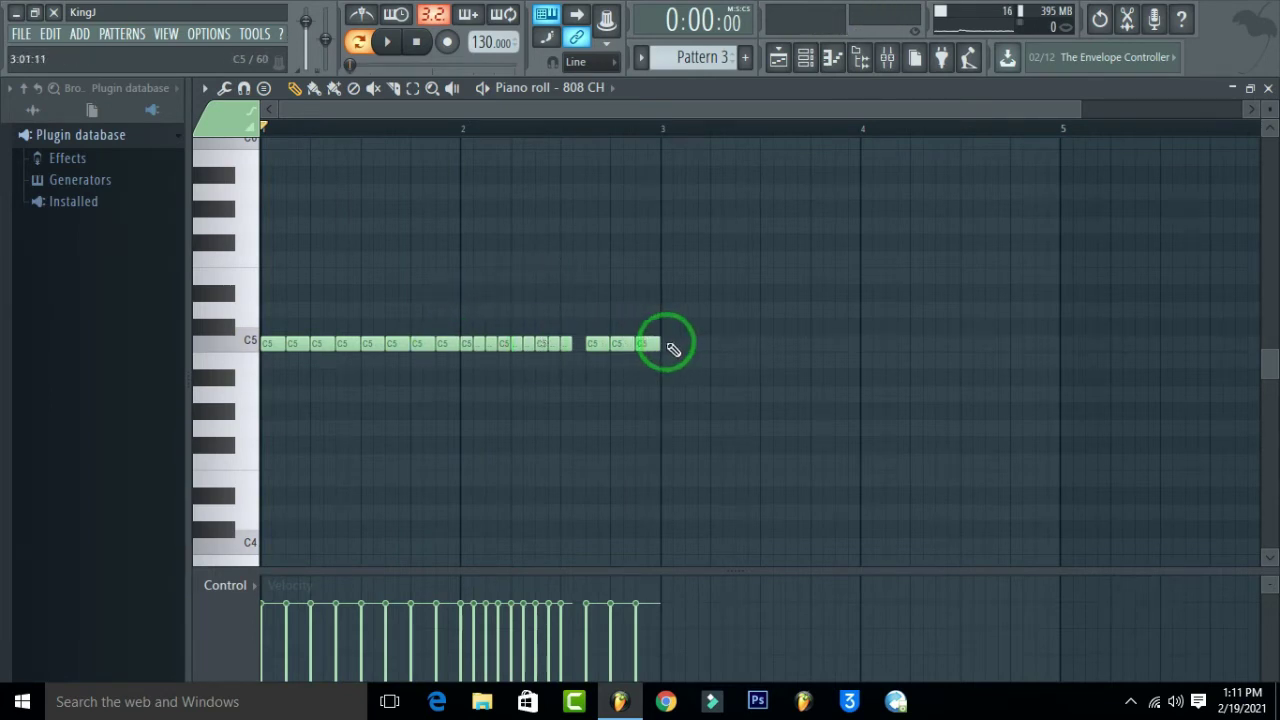
Step: Add four C5 notes at the start of bar 3, chop the first two into eight rapid notes, and play the pattern
left_click_drag(672, 348, 726, 348)
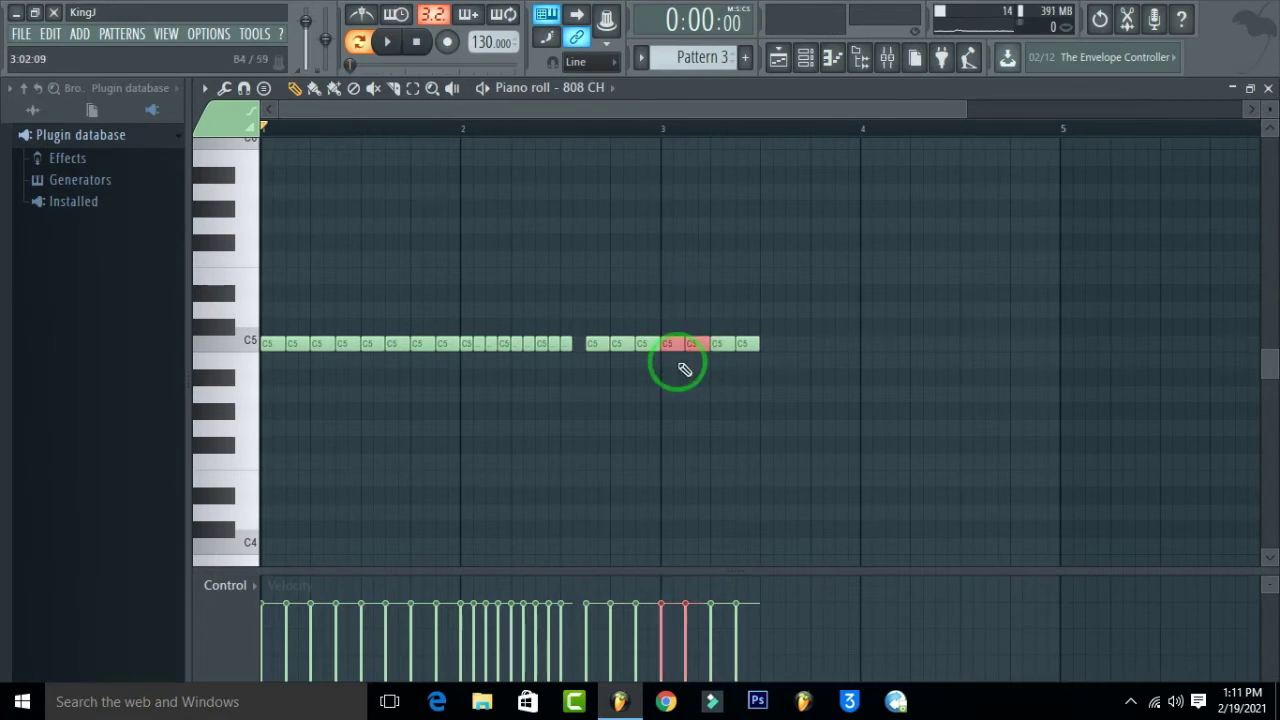
key("alt+u")
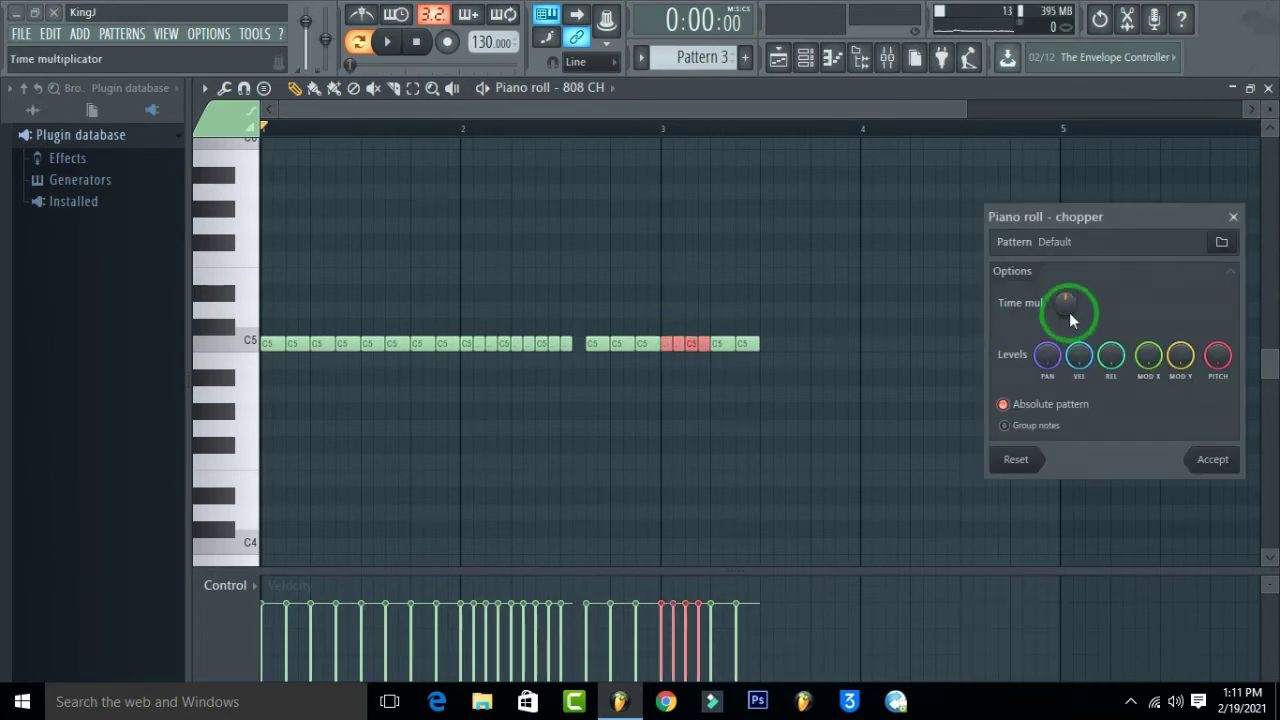
left_click(1208, 460)
key("space")
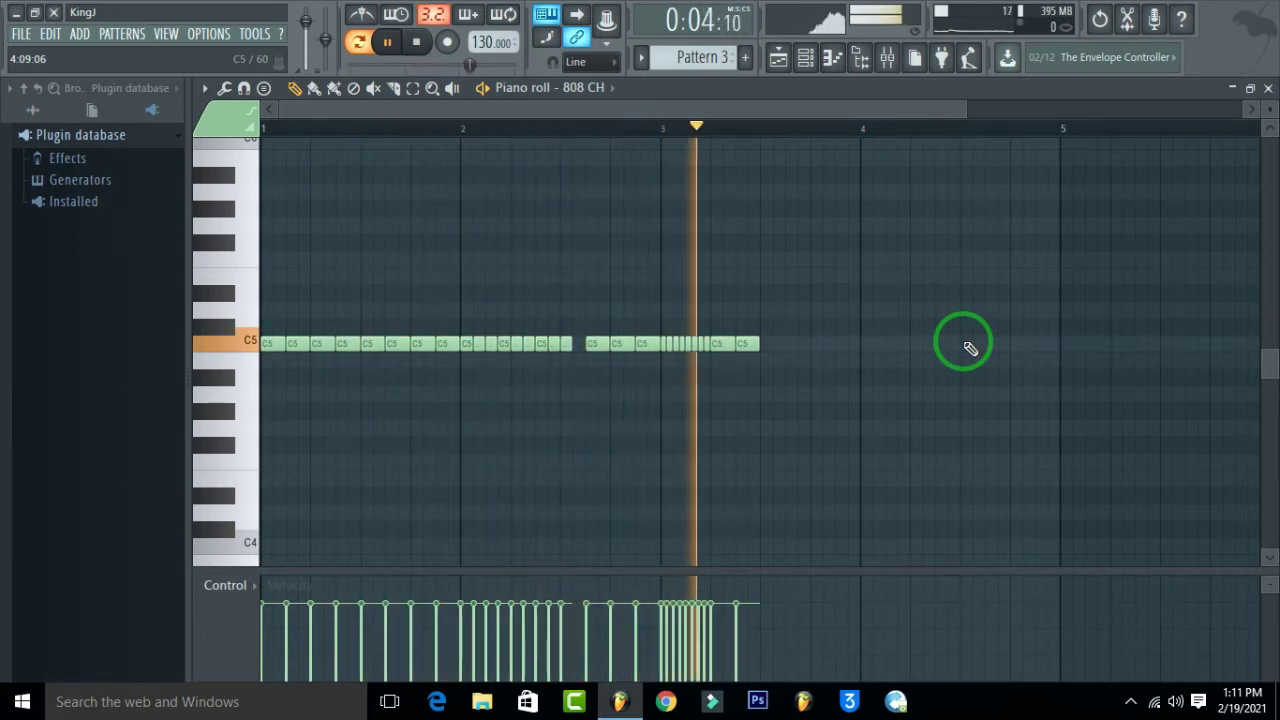
key("space")
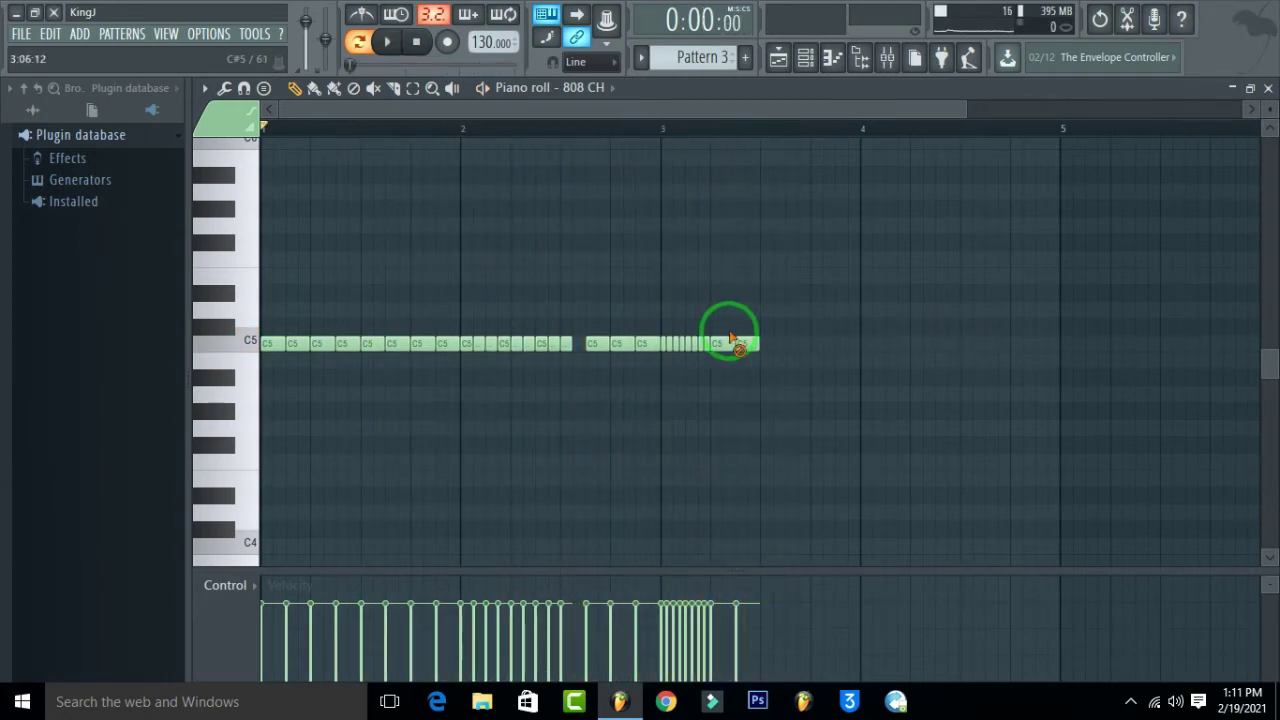
Step: Leave a gap after the rapid notes in bar 3, fill the rest of the bar with C5 notes, and play it
left_click(757, 342)
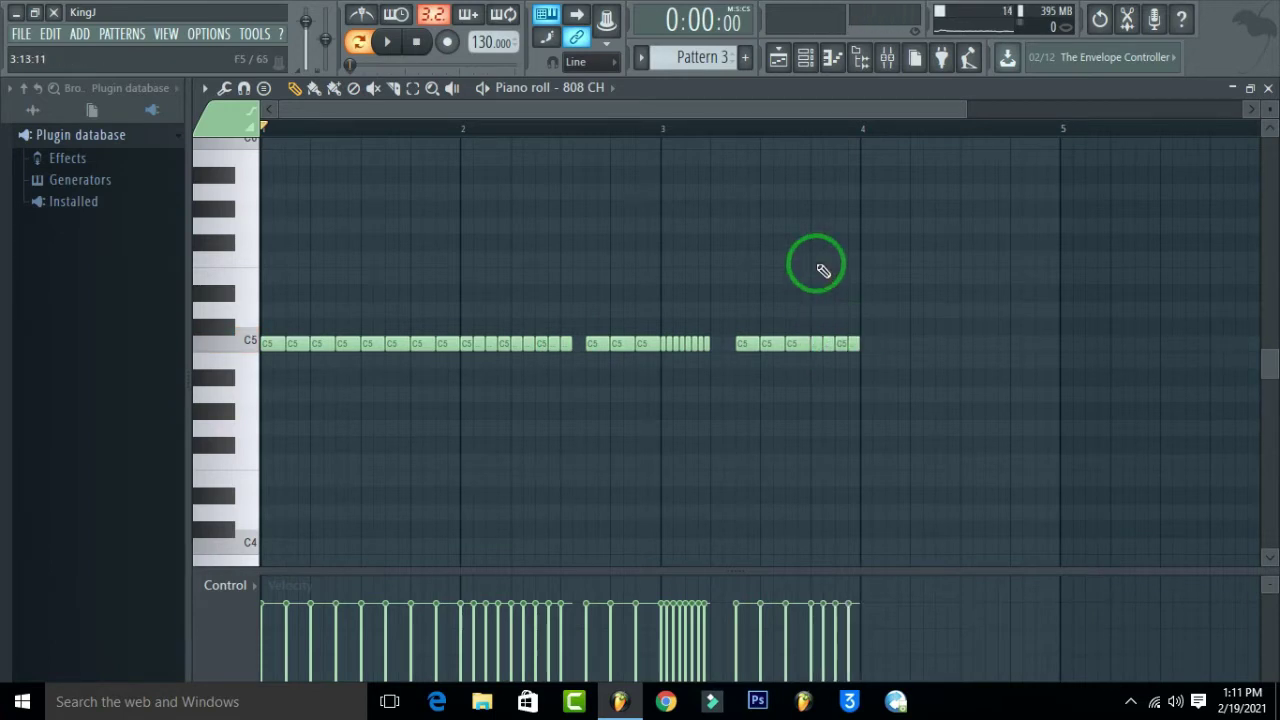
key("space")
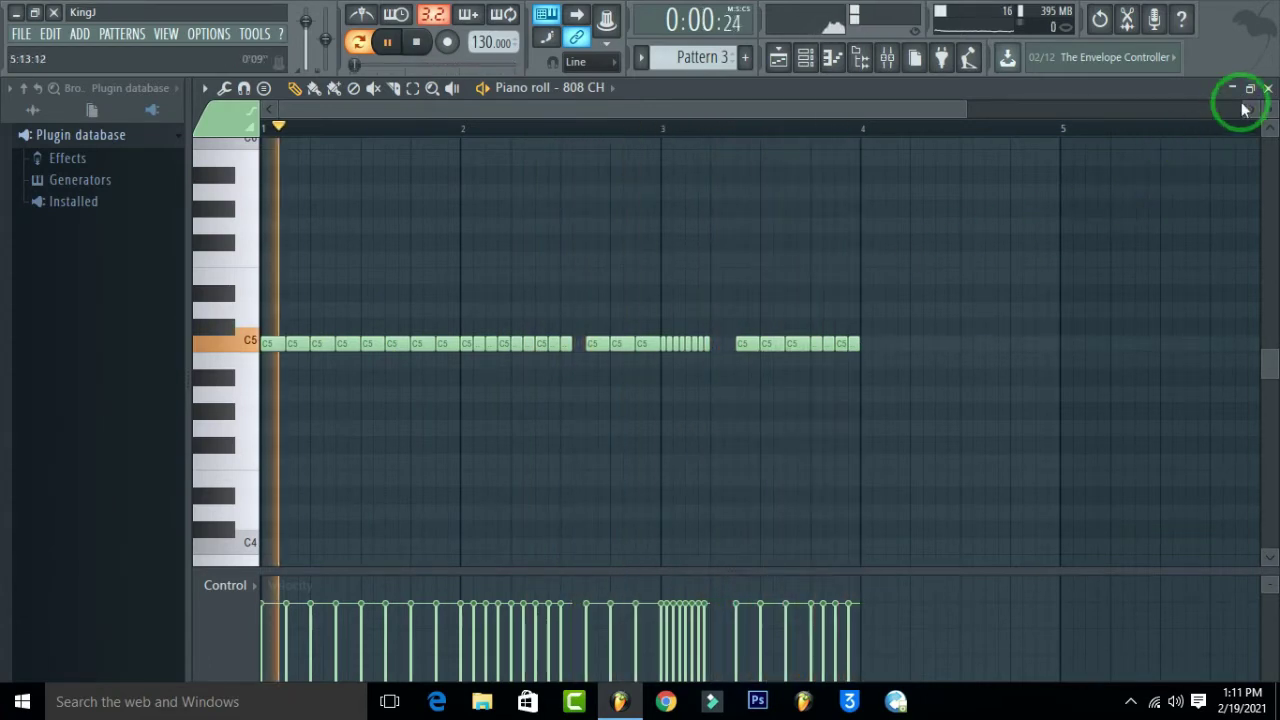
left_click(1268, 88)
Step: Place a Pattern 3 clip at bar 4 of playlist Track 3 and play the song
key("space")
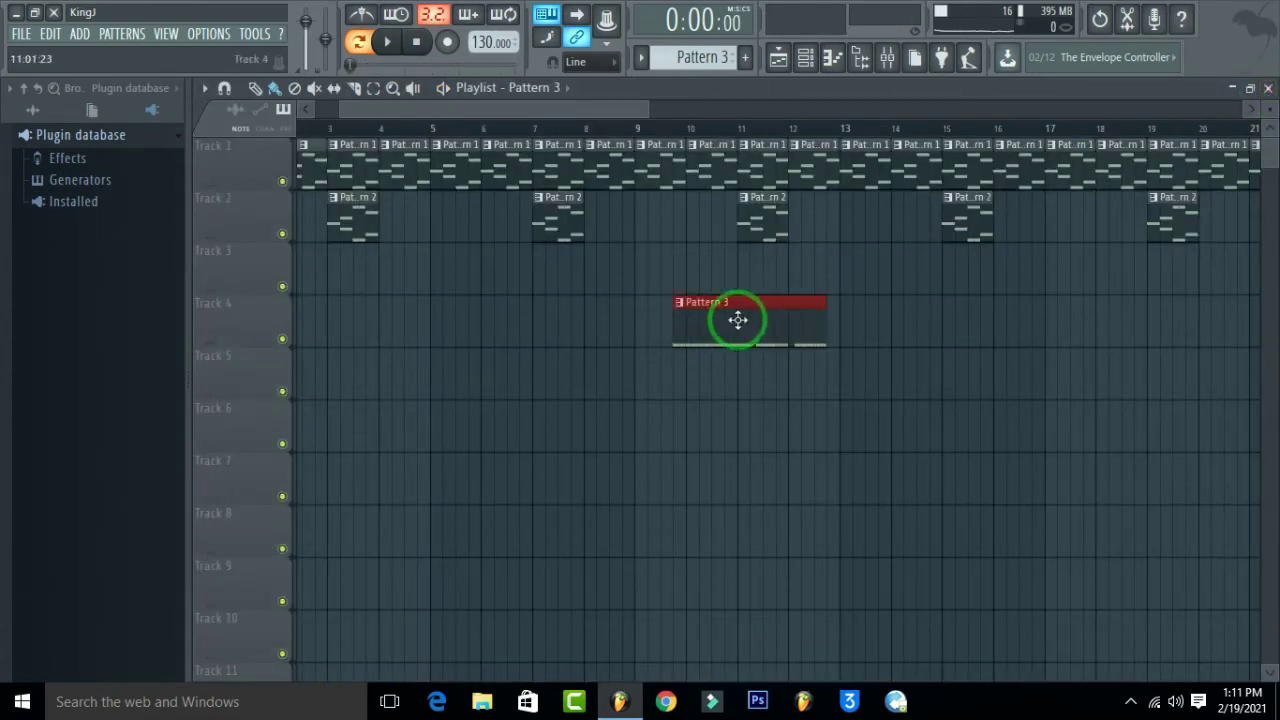
left_click_drag(738, 319, 453, 264)
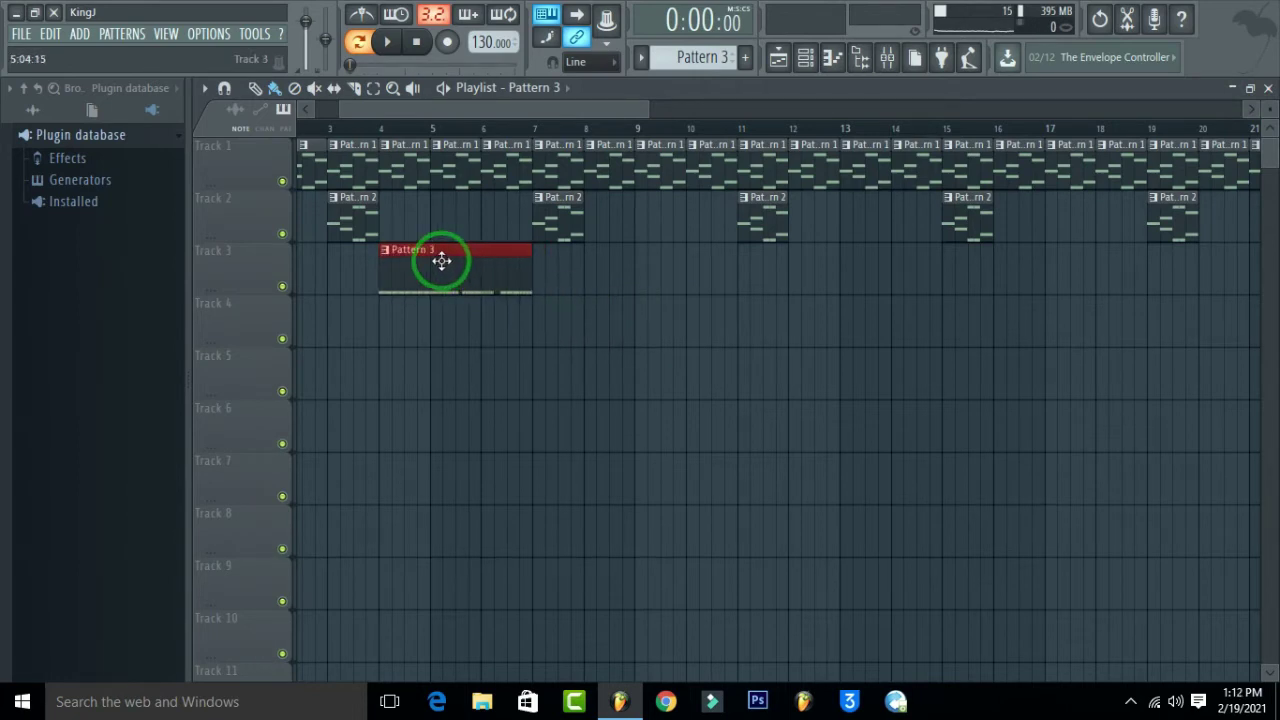
left_click(389, 44)
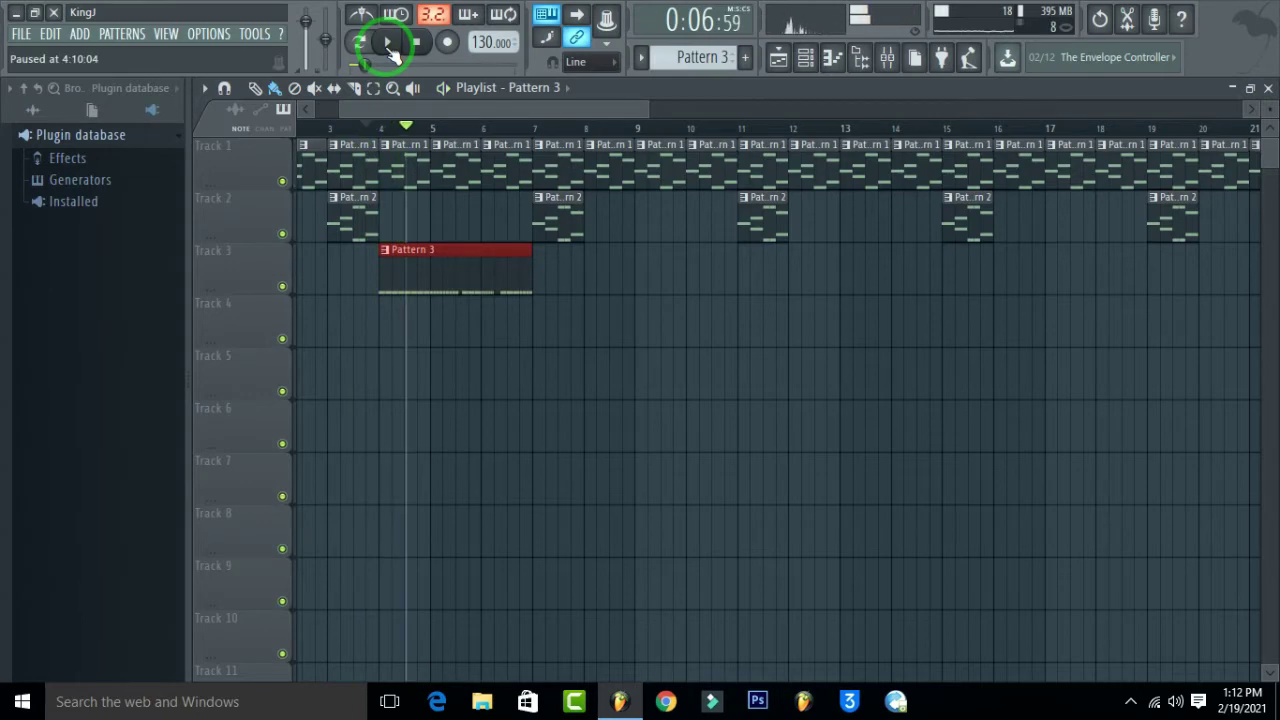
Step: Repeat the Pattern 3 clip along Track 3 through bar 39 and listen to the arrangement
scroll(418, 138, "down", 4)
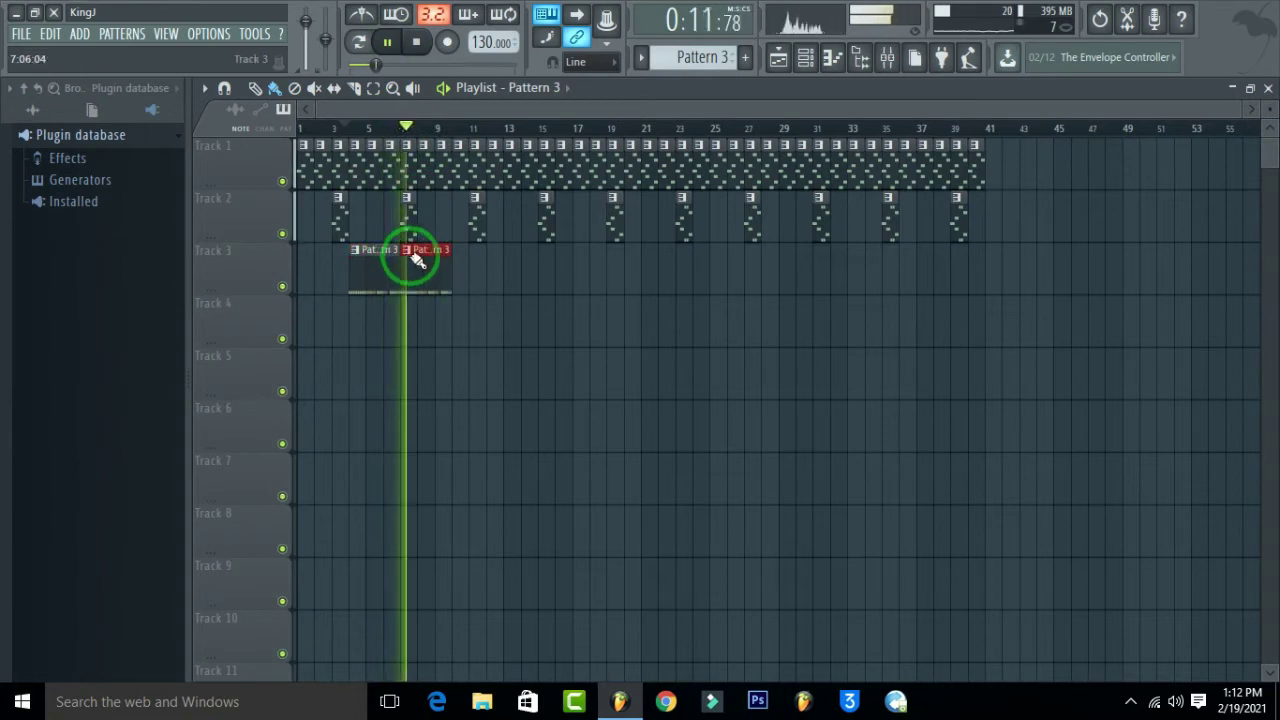
mouse_move(417, 258)
left_mouse_down()
mouse_move(831, 266)
mouse_move(970, 286)
left_mouse_up()
right_click(989, 274)
right_click(798, 356)
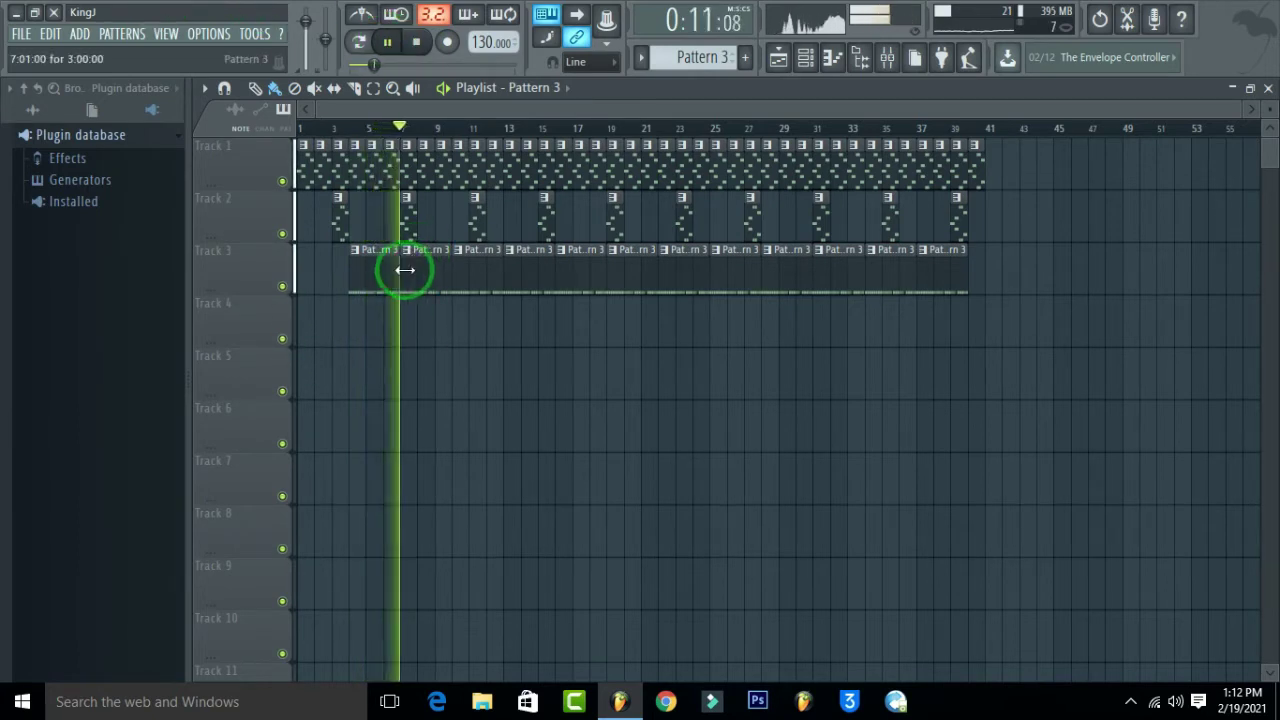
key("space")
Step: Select all 808 CH notes in Pattern 3 and randomize only their panning levels
double_click(374, 274)
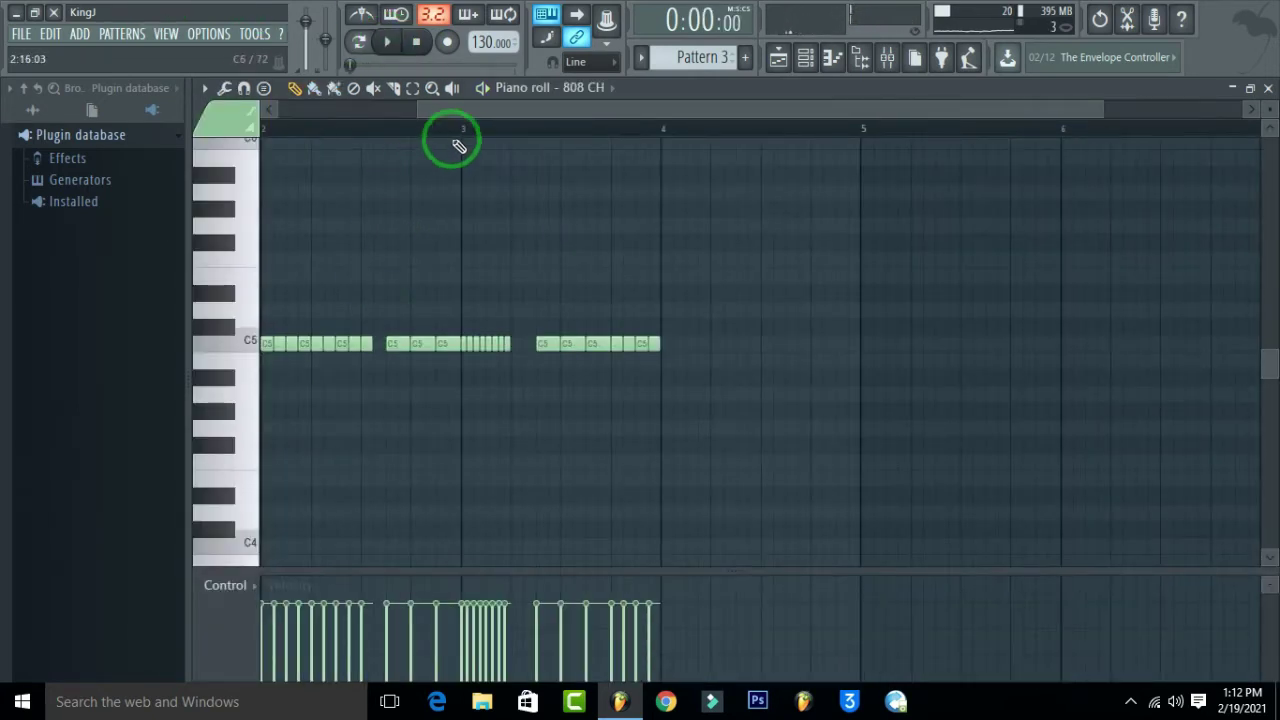
scroll(458, 130, "down", 2)
left_click_drag(748, 287, 95, 400)
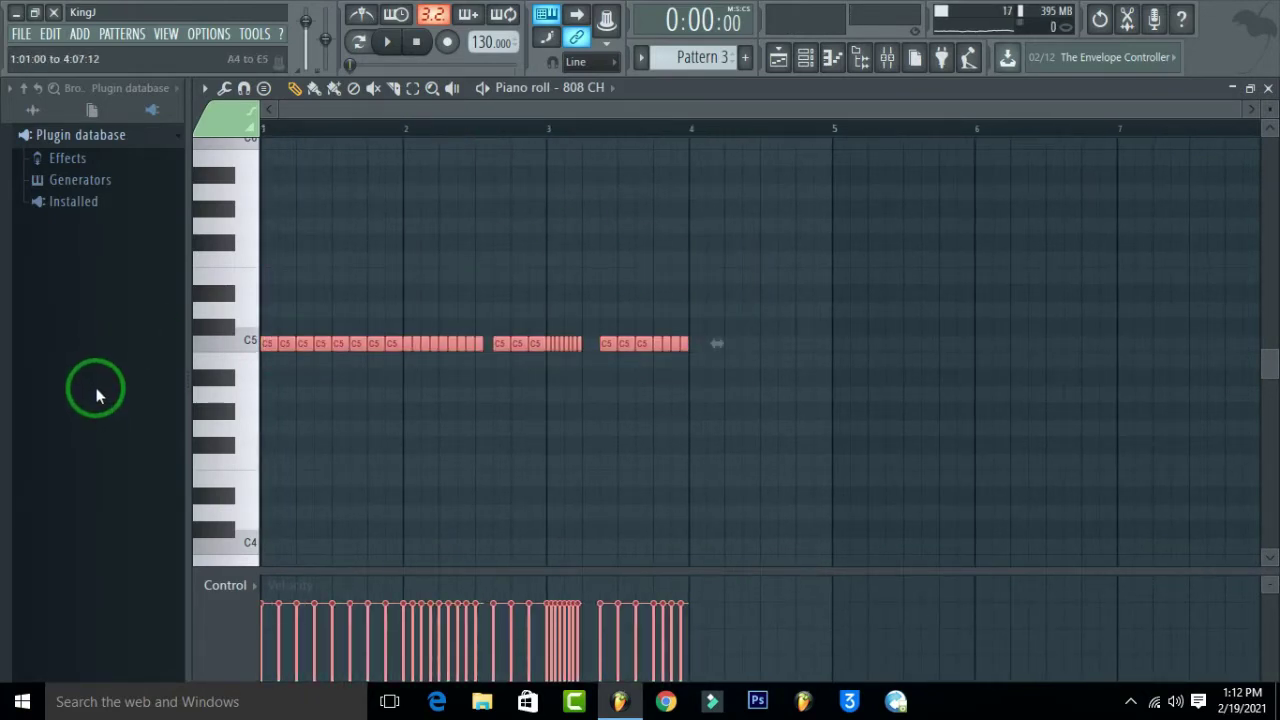
key("alt+r")
left_click(823, 182)
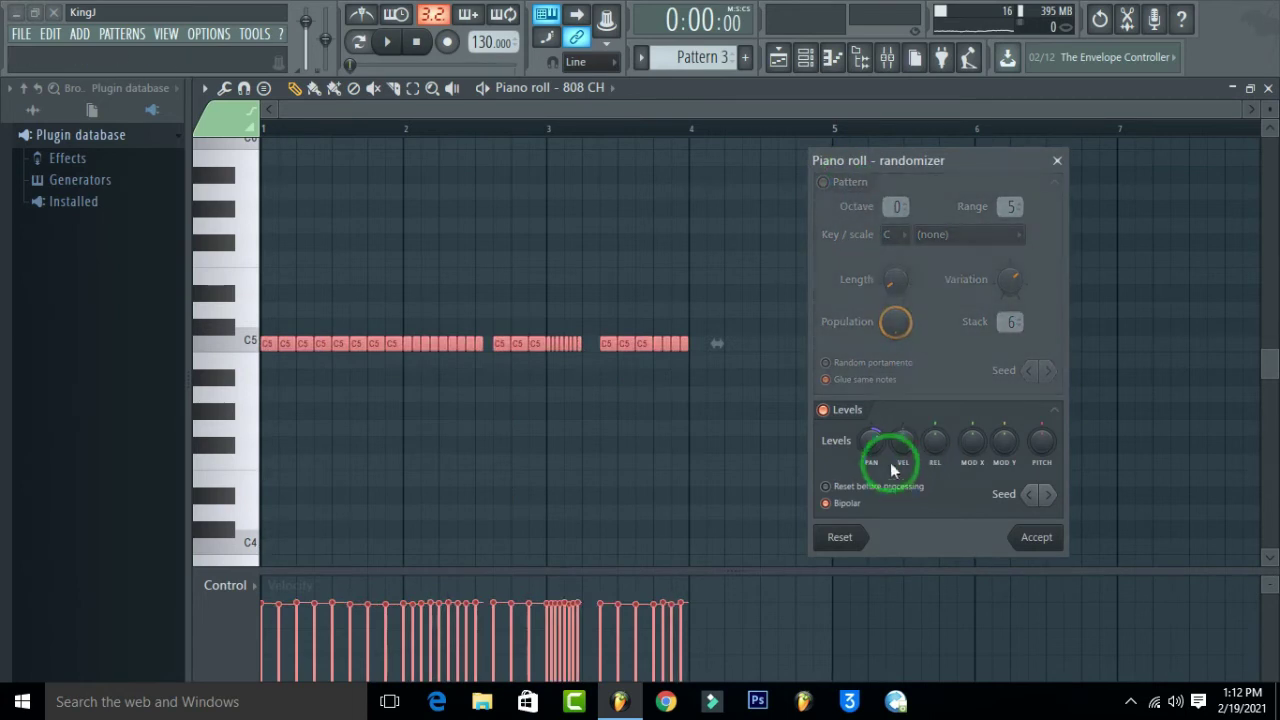
left_click(872, 440)
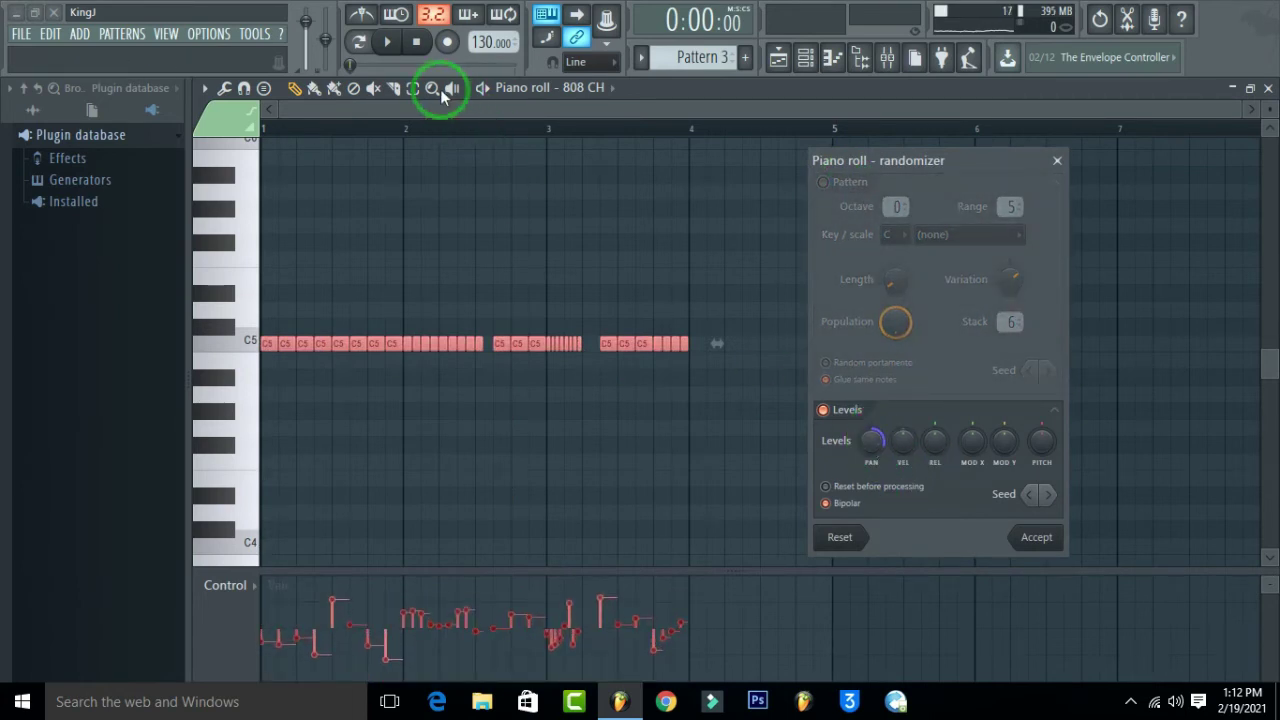
left_click(1036, 538)
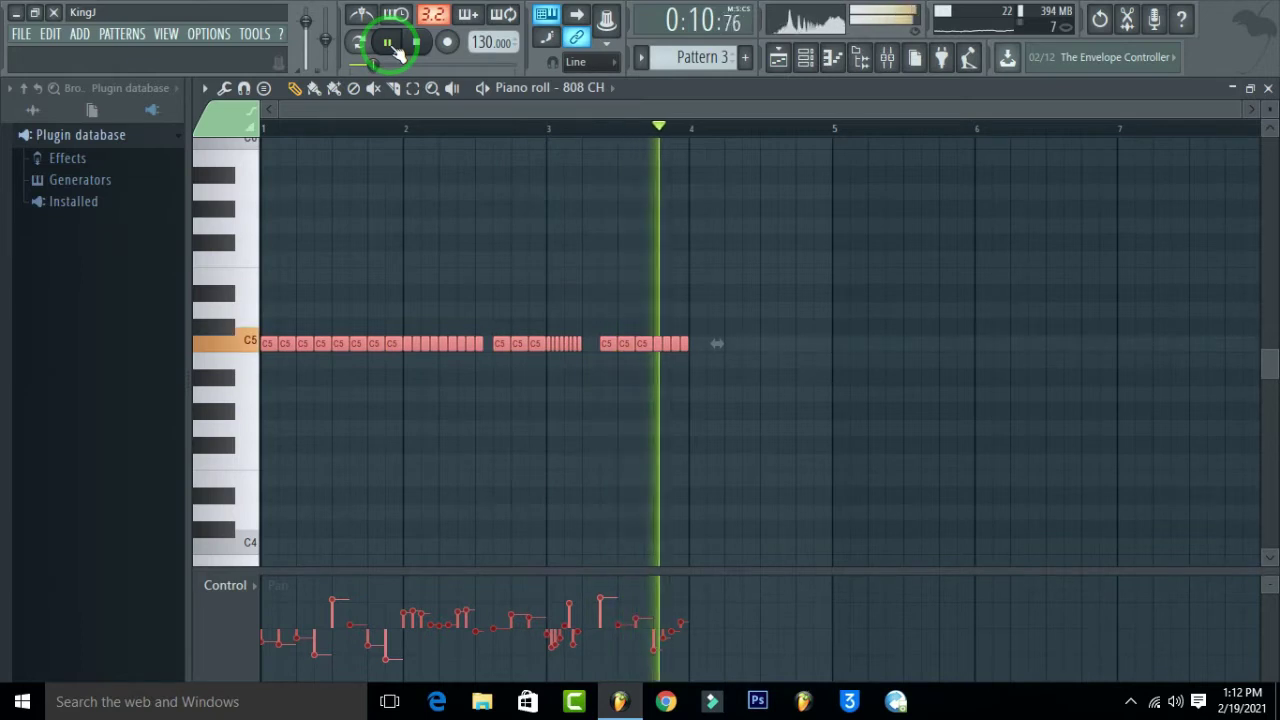
Step: Return to the playlist and listen to the arrangement with the randomized hi-hat panning
left_click(1268, 89)
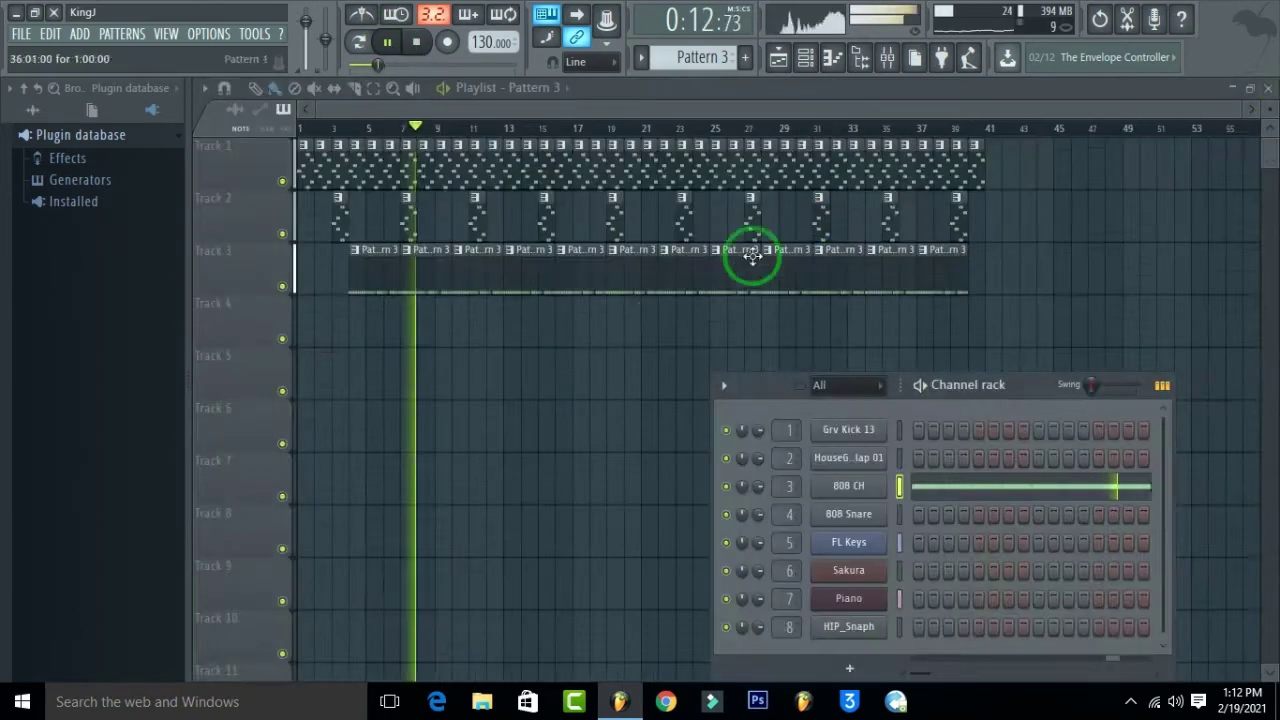
left_click(620, 357)
key("space")
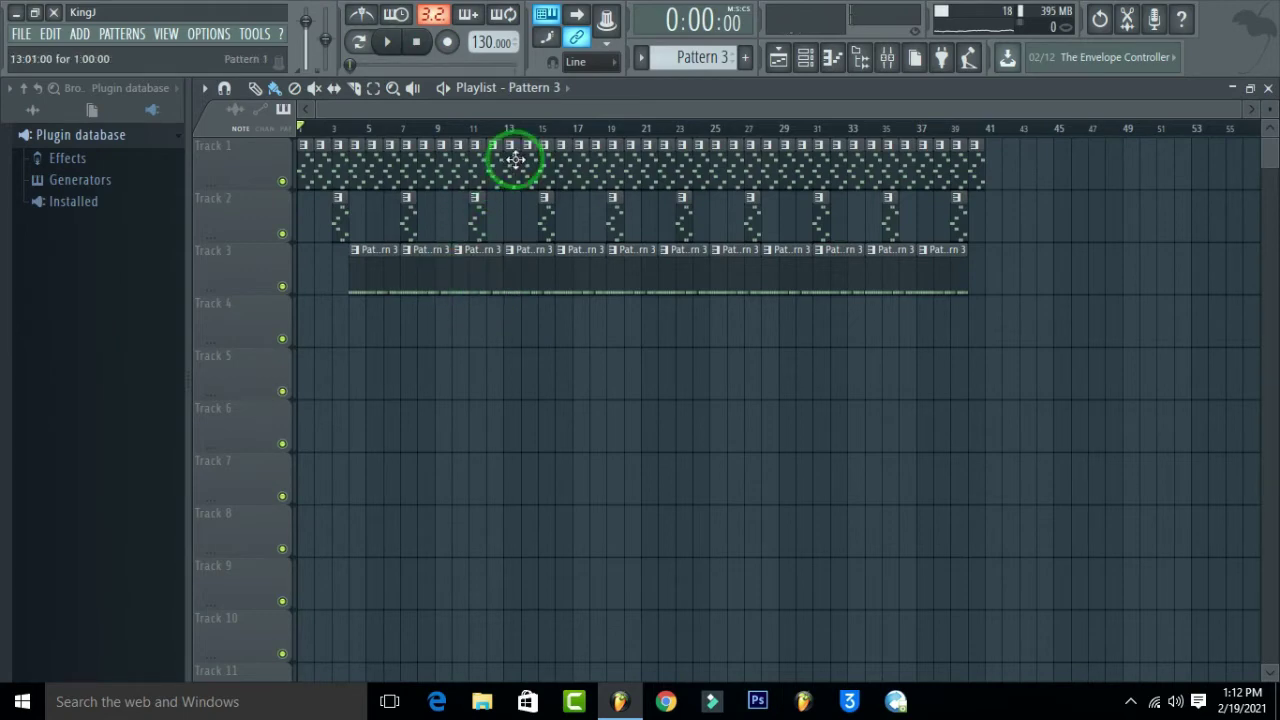
Step: Switch to Pattern 4 and place a C5 Grv Kick 13 note at the start of bar 1 in the piano roll
scroll(390, 145, "up", 4)
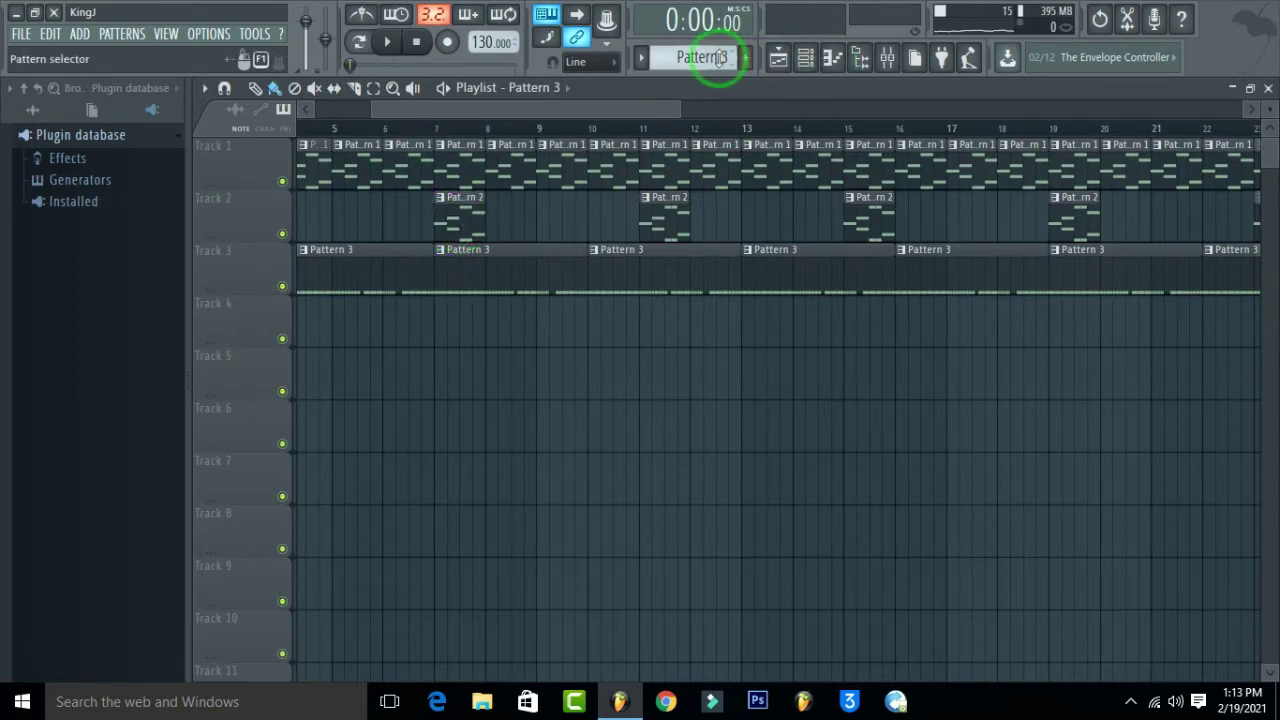
left_click(833, 60)
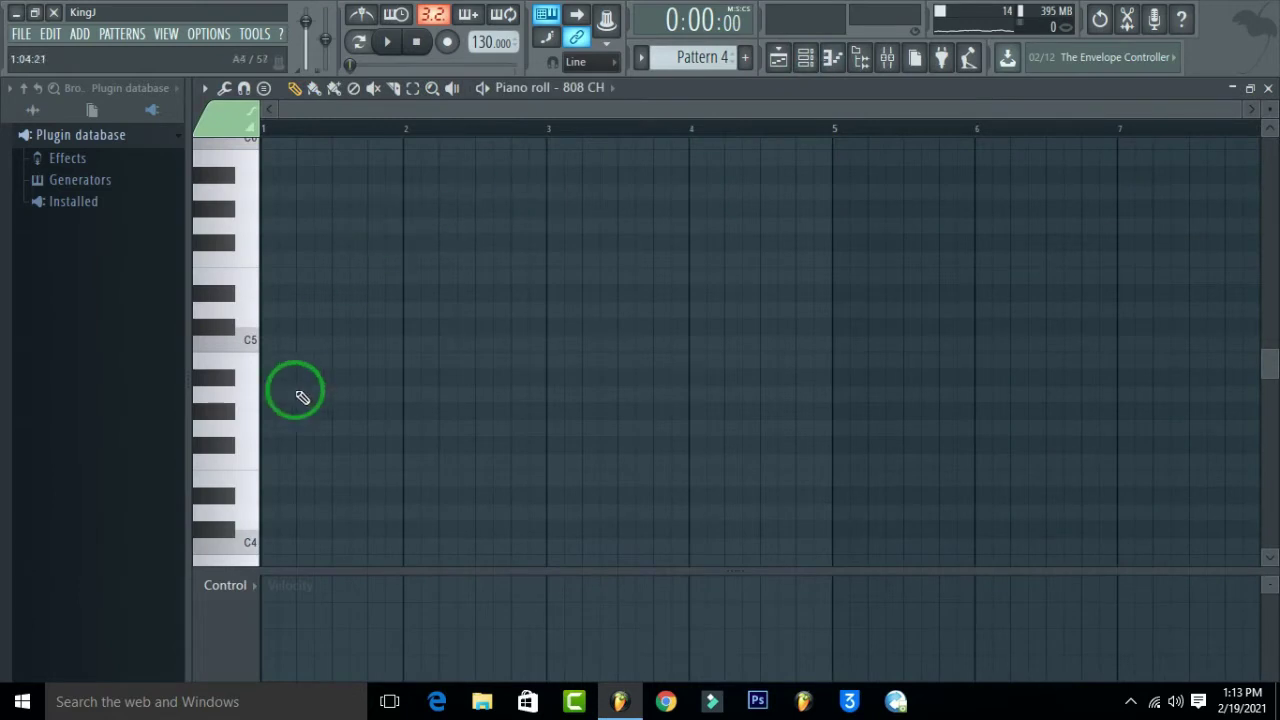
left_click(578, 88)
left_click(602, 178)
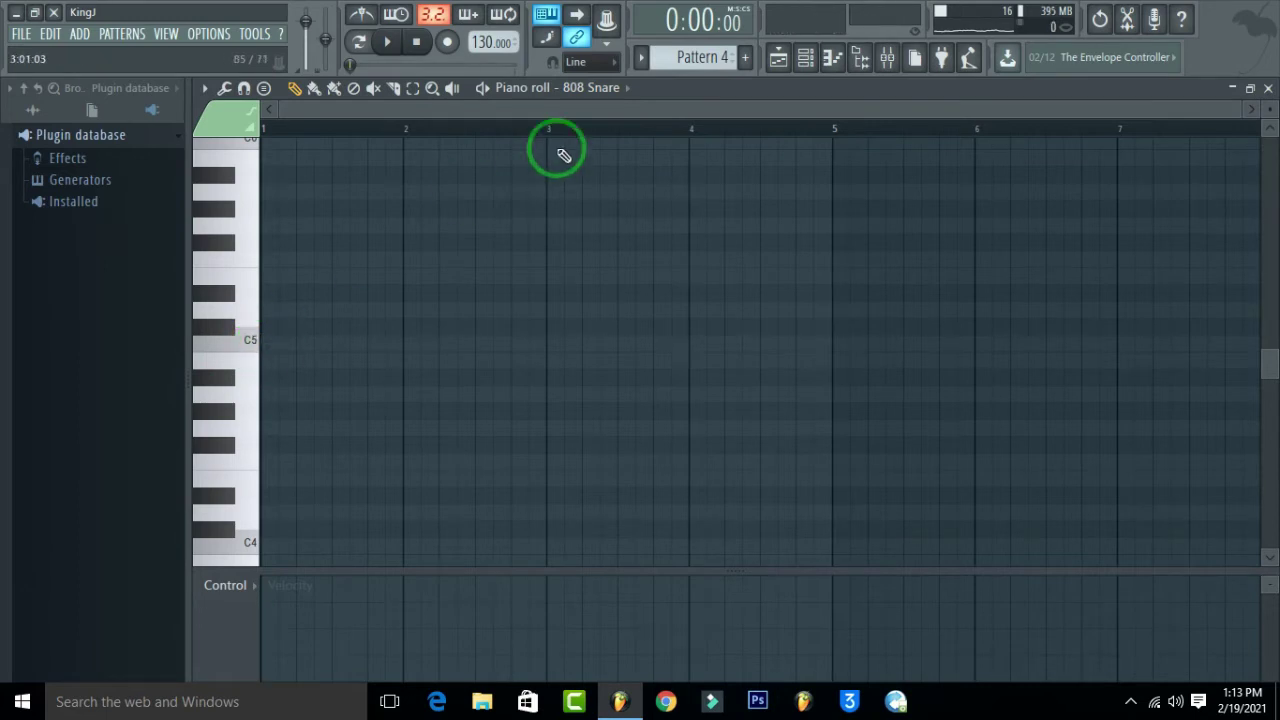
left_click(594, 88)
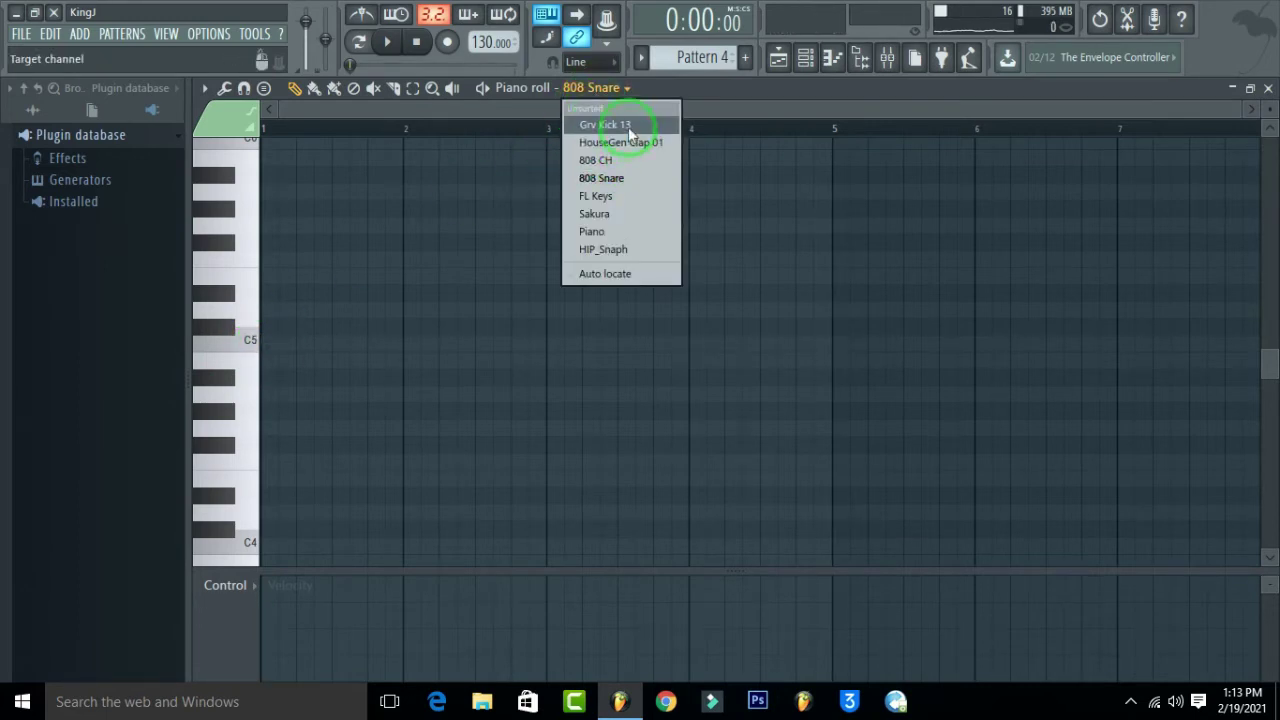
left_click(605, 125)
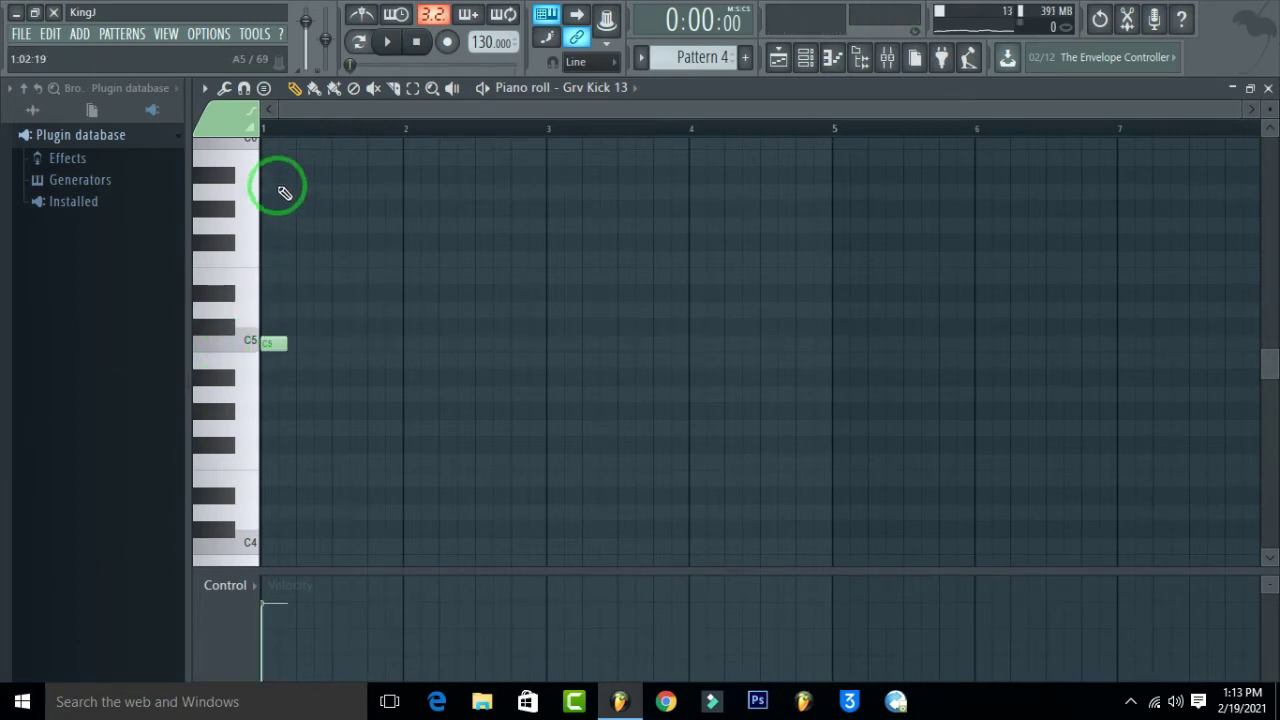
scroll(267, 131, "up", 7)
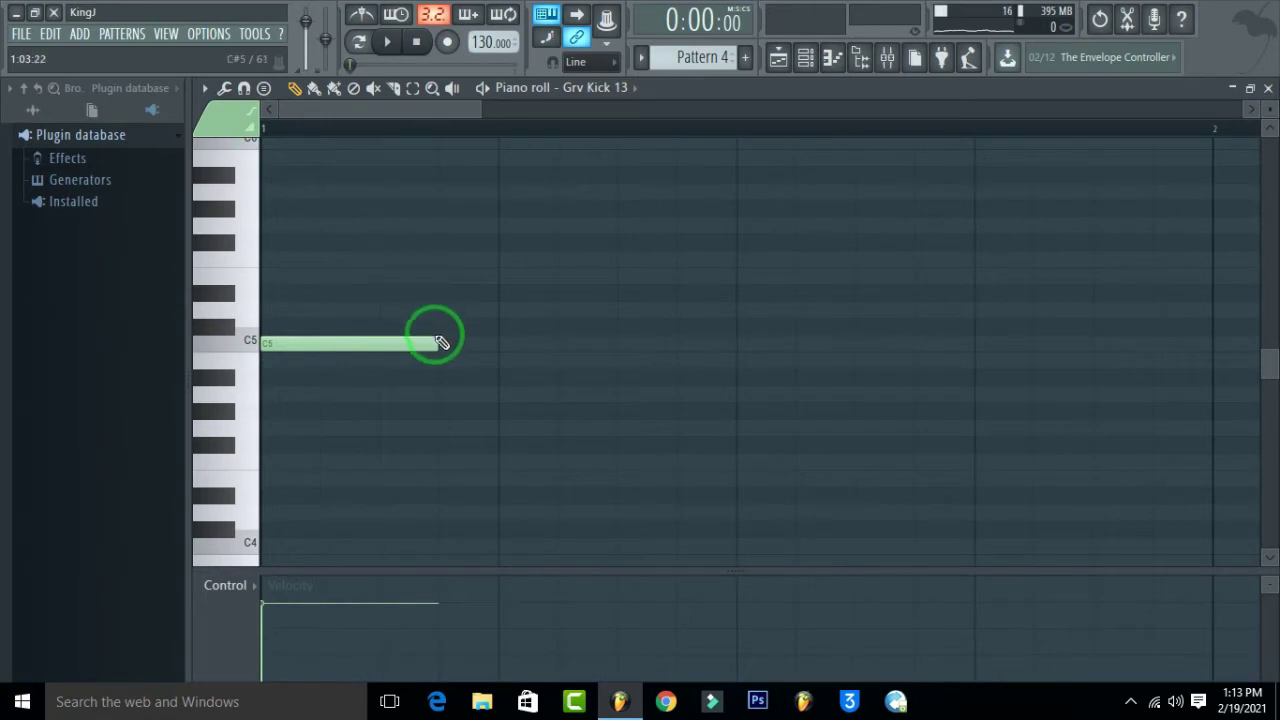
scroll(457, 134, "down", 6)
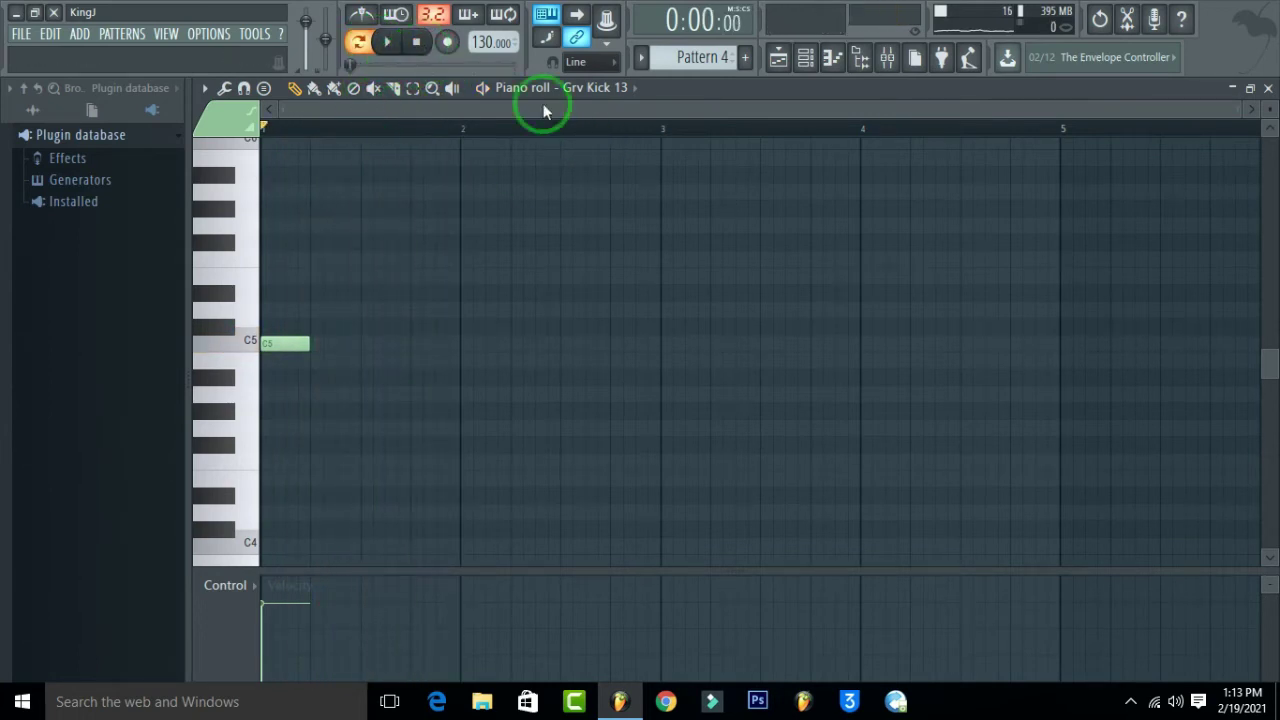
Step: Add a C5 HouseGen Clap 01 note on beat 3 of bar 1 and play the pattern briefly
left_click(612, 90)
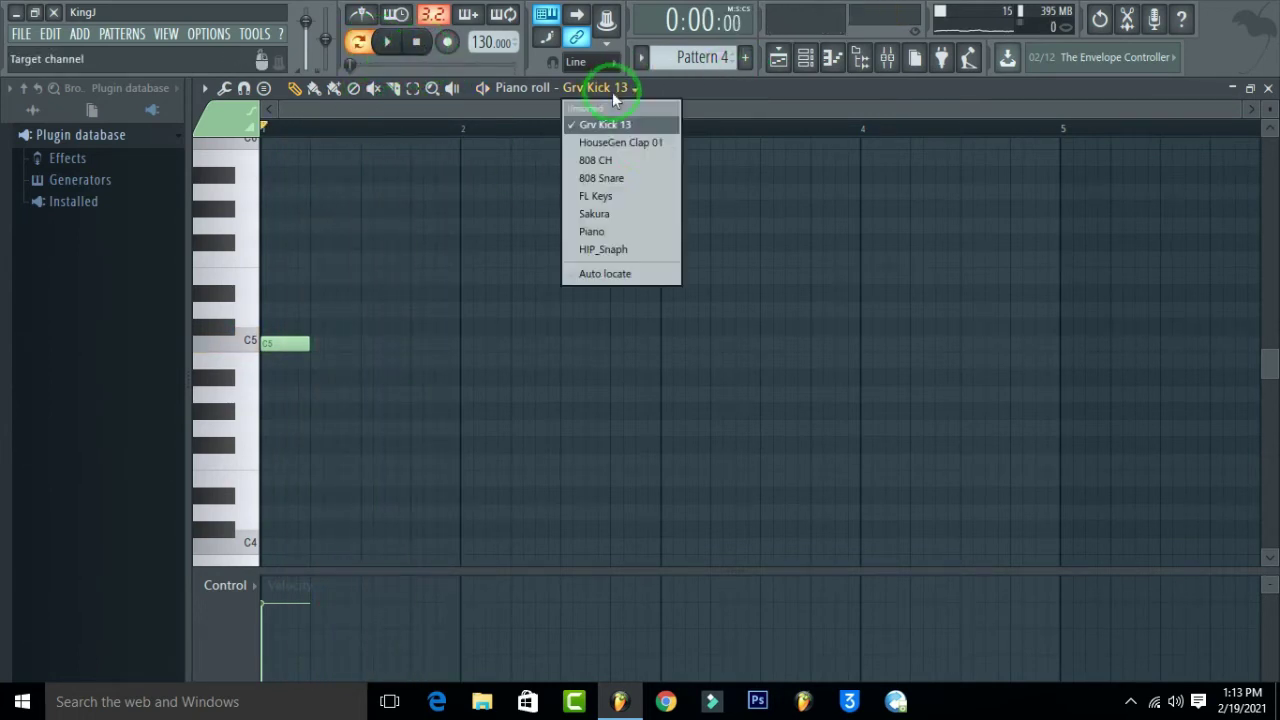
left_click(618, 143)
scroll(376, 345, "down", 1)
left_click(368, 343)
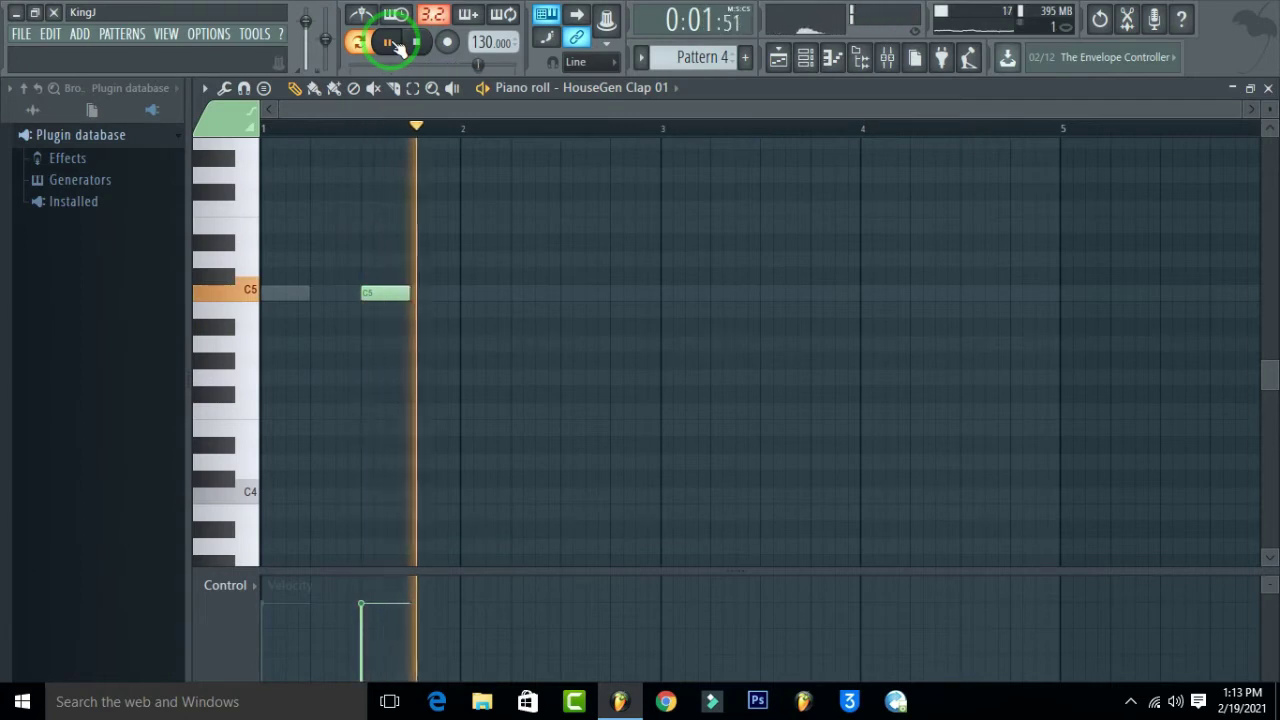
left_click(396, 44)
Step: Add C5 Grv Kick 13 notes on beats 1 and 2 of bar 2 and a C5 HouseGen Clap 01 note on beat 3
left_click(630, 89)
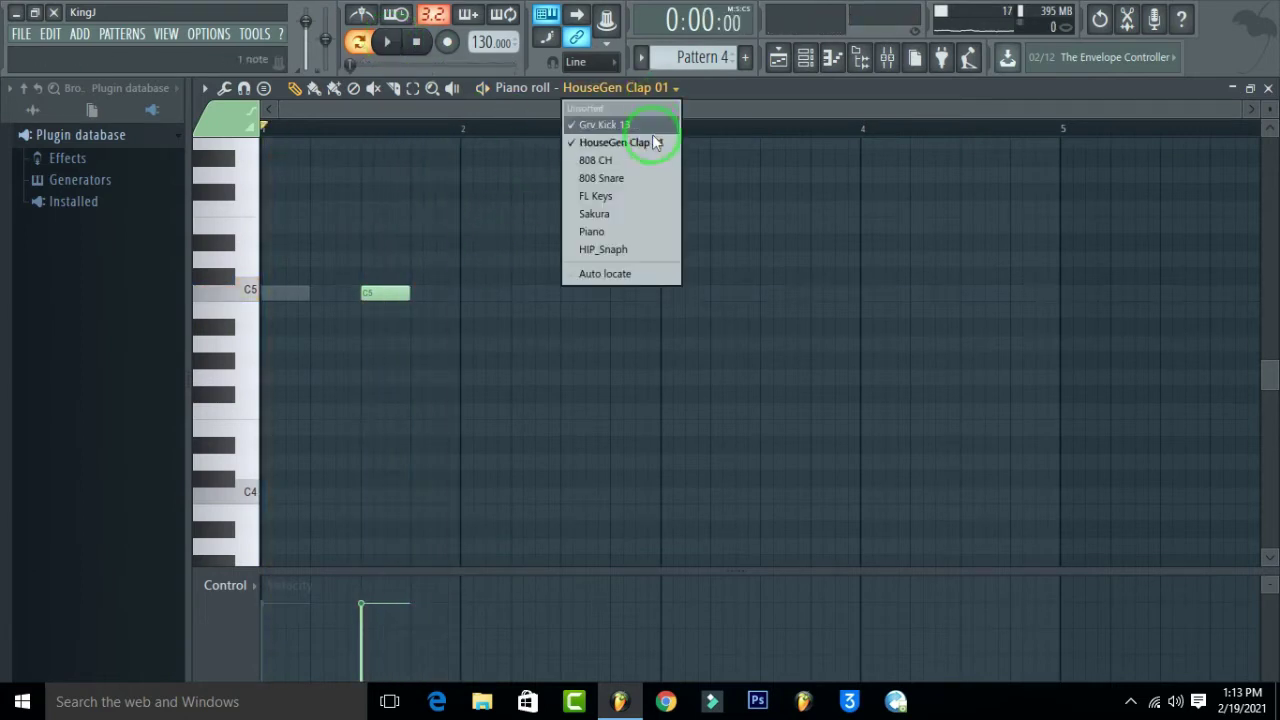
left_click(604, 124)
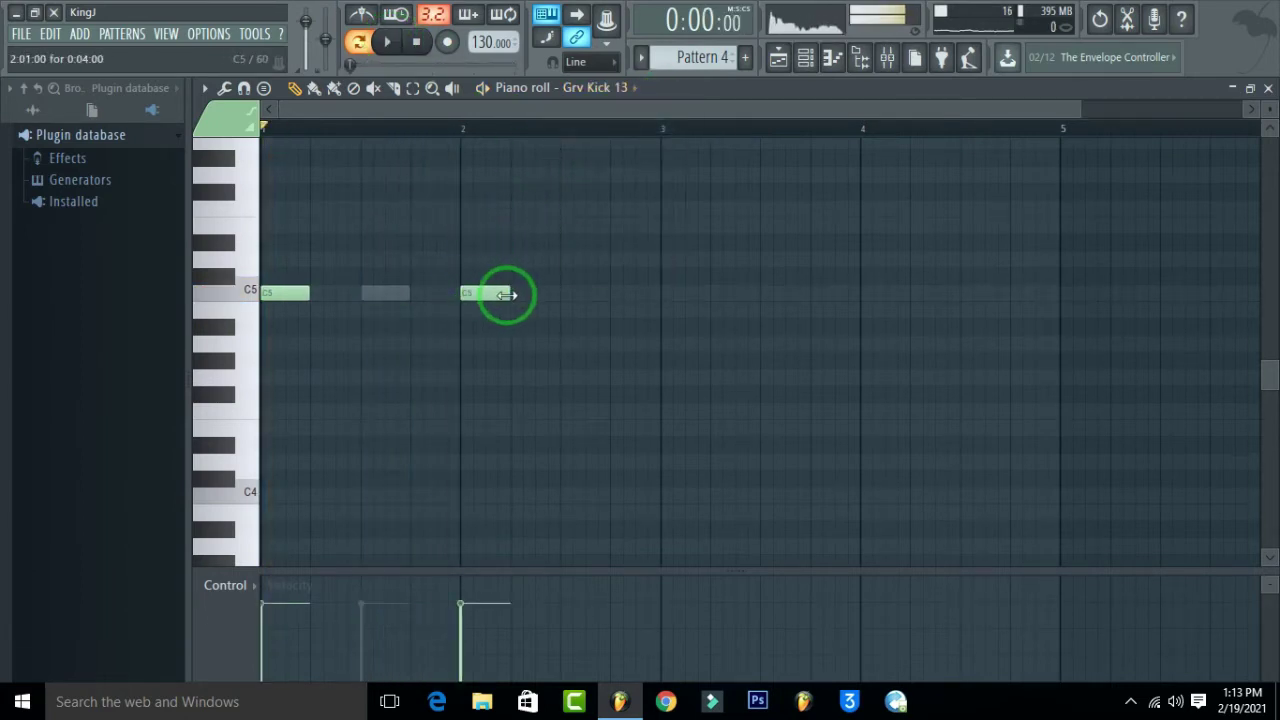
left_click(624, 89)
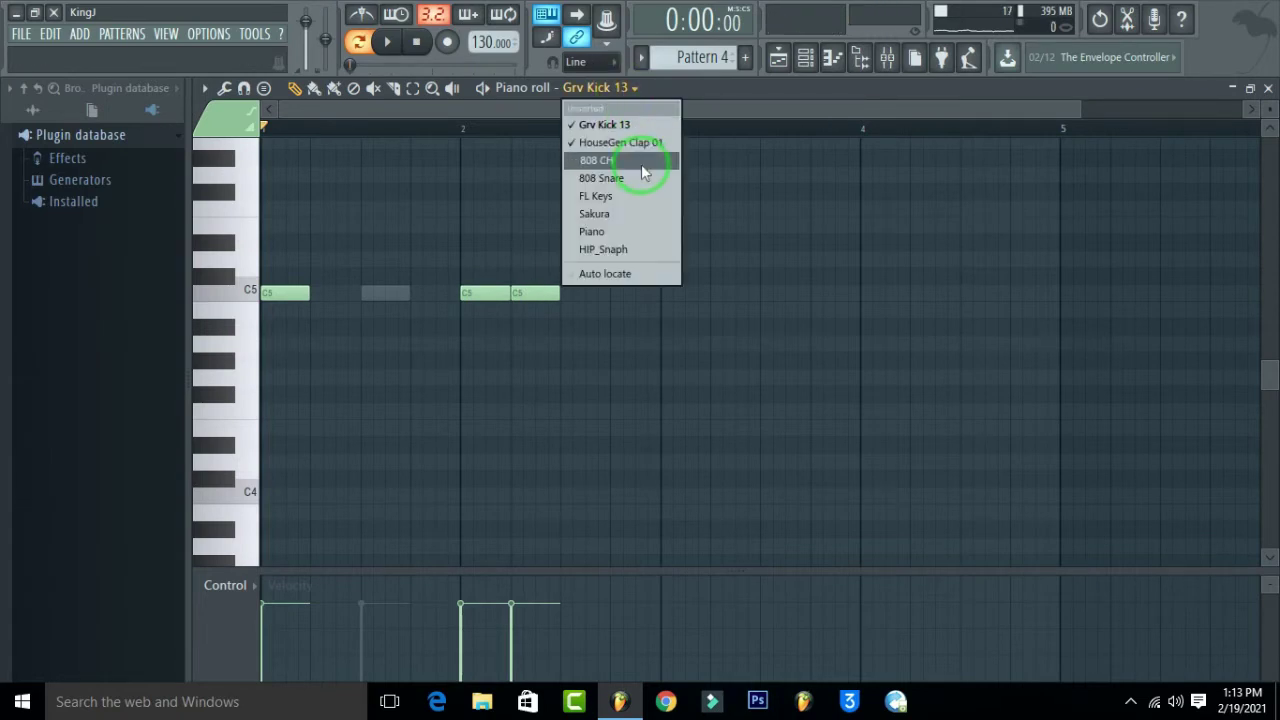
left_click(622, 142)
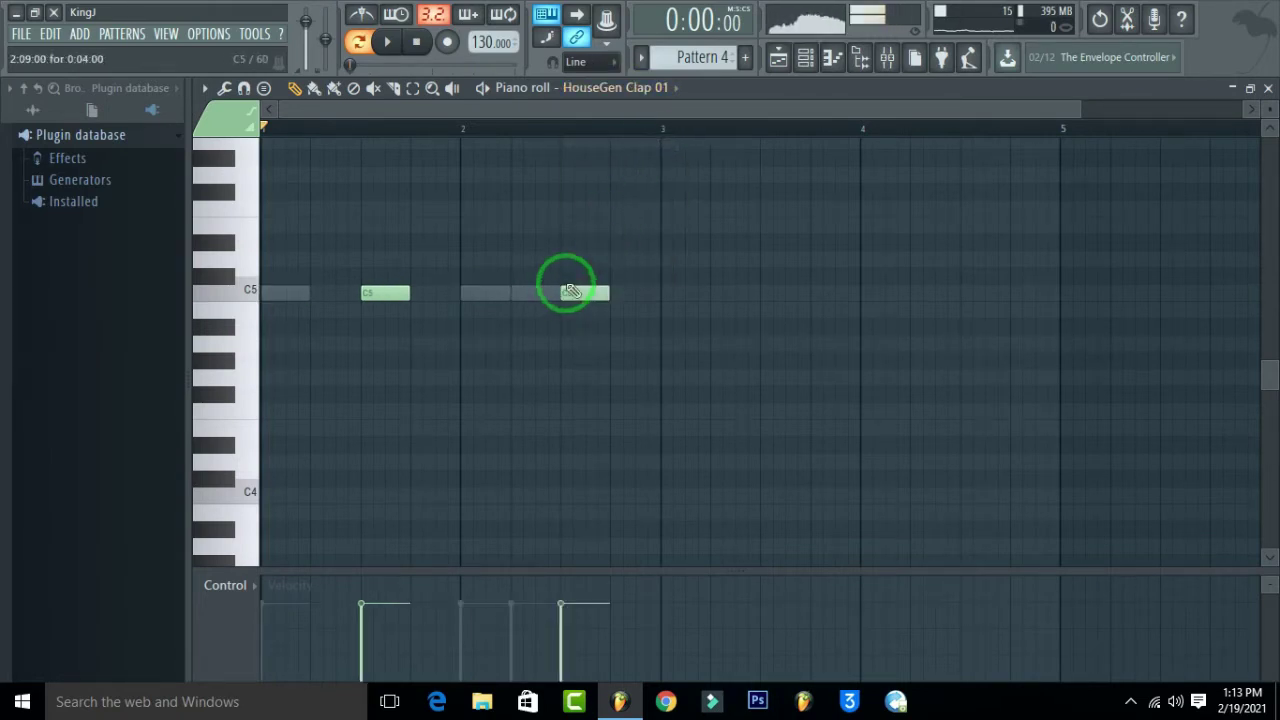
Step: Loop the pattern and add a C5 Grv Kick 13 note on beat 4 of bar 2 with a C#5 note over its second half
left_click(638, 93)
left_click(642, 125)
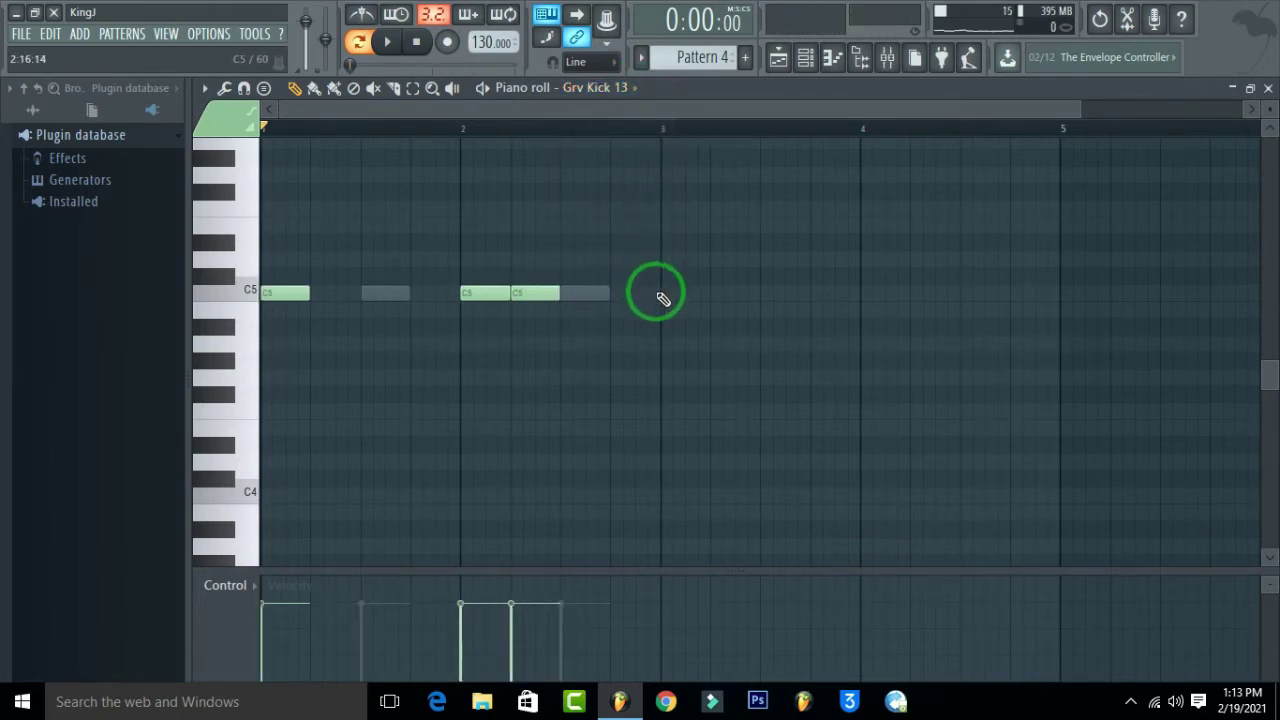
left_click(387, 42)
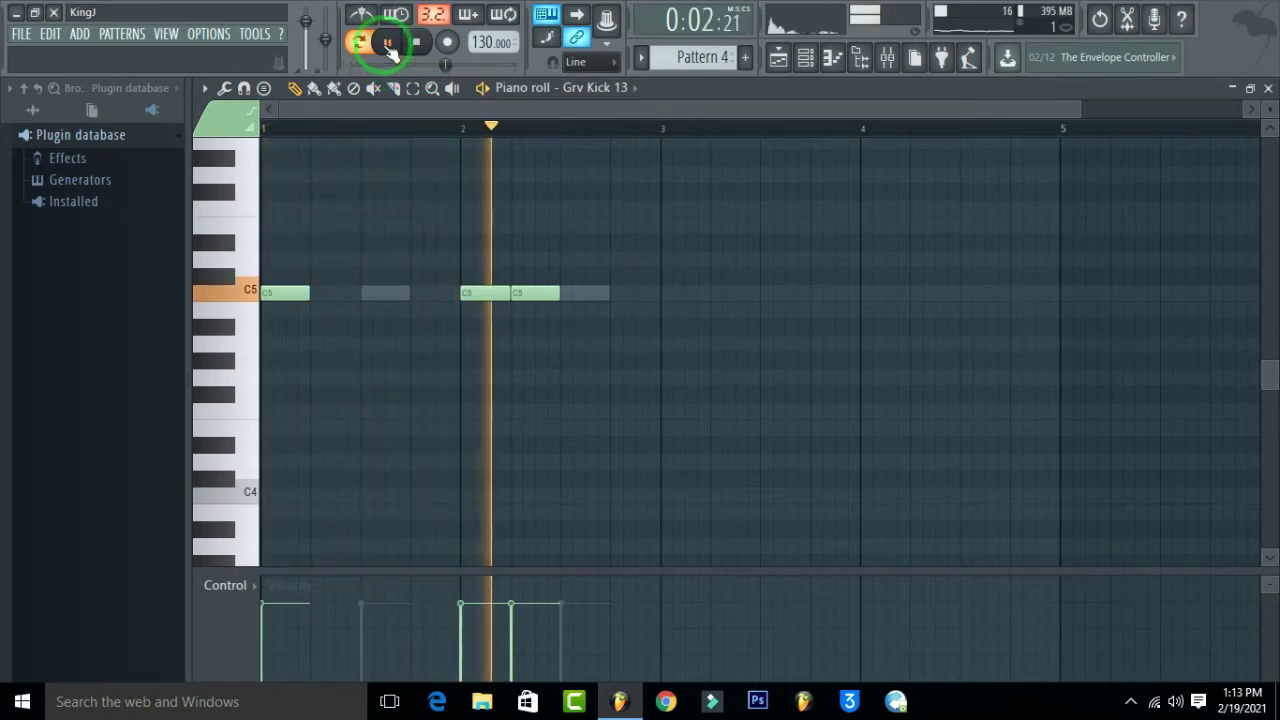
left_click(387, 42)
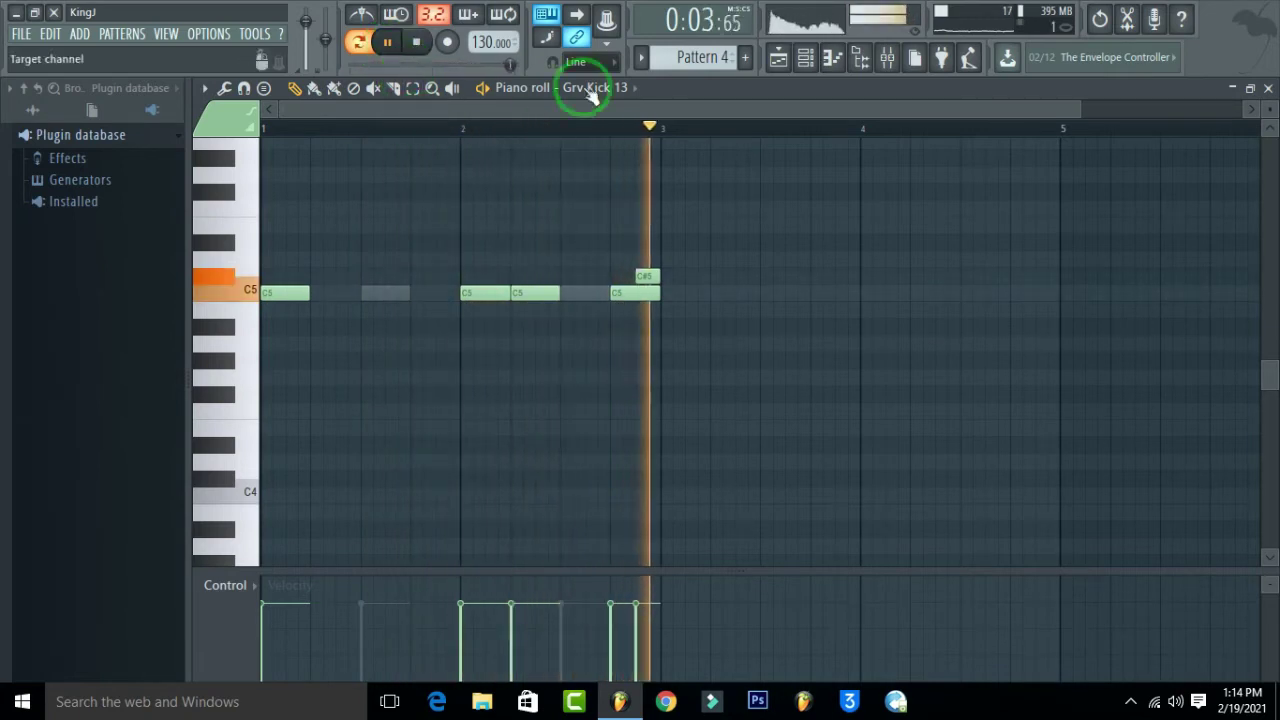
Step: Fill bars 1 and 2 with a continuous row of short C7 notes for 808 Snare and delete the stray B6 note
left_click(628, 87)
left_click(632, 160)
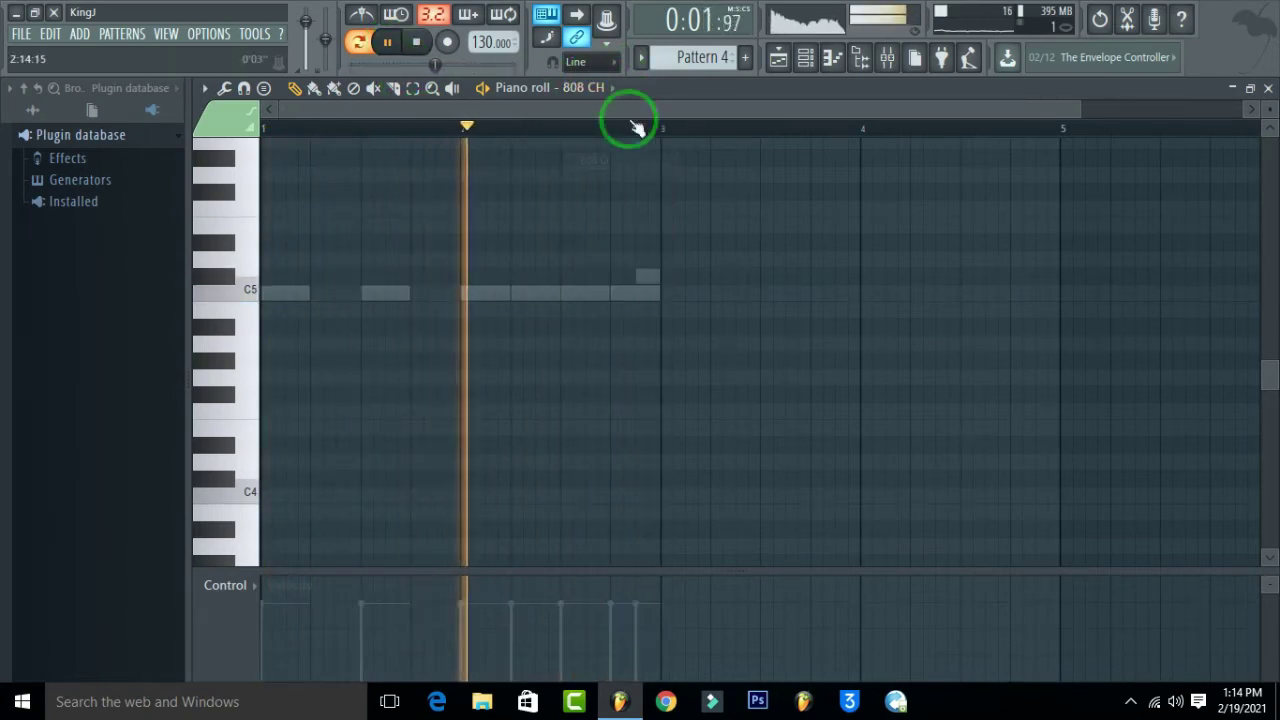
left_click(605, 87)
left_click(620, 178)
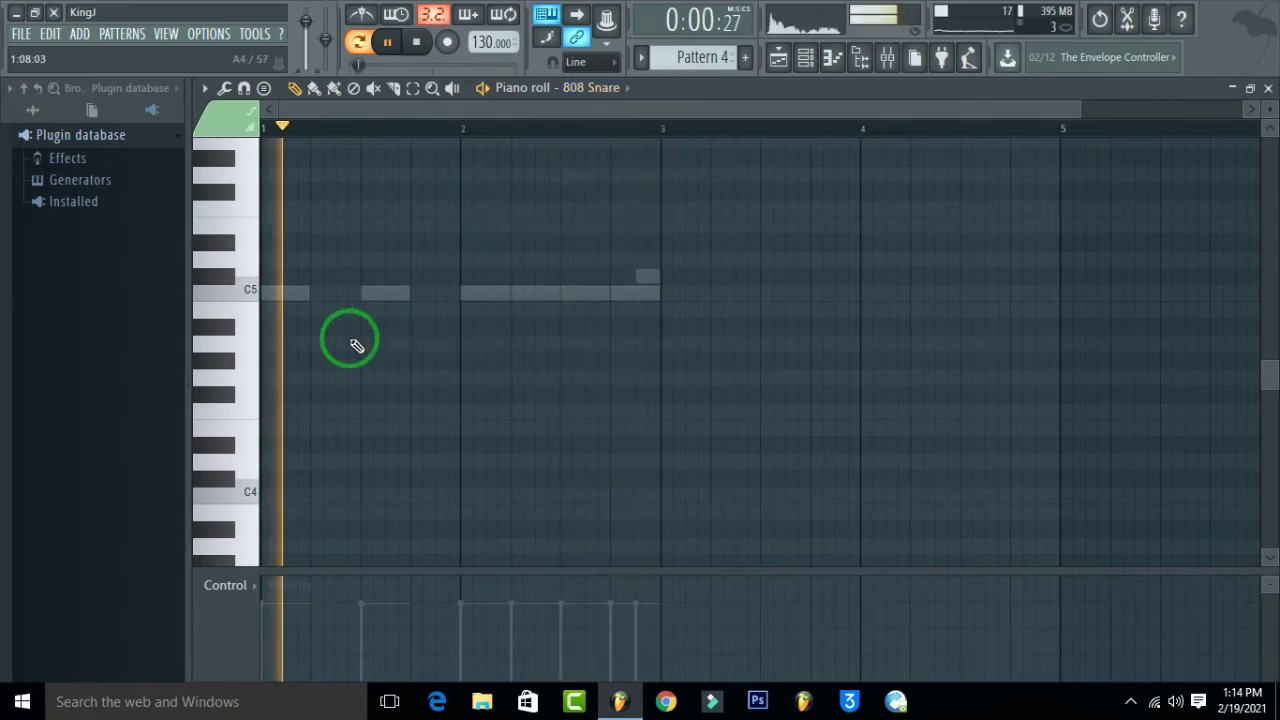
mouse_move(351, 343)
left_mouse_down()
mouse_move(380, 346)
mouse_move(274, 346)
mouse_move(253, 90)
mouse_move(223, 194)
mouse_move(217, 157)
mouse_move(523, 157)
mouse_move(650, 176)
left_mouse_up()
left_click(313, 88)
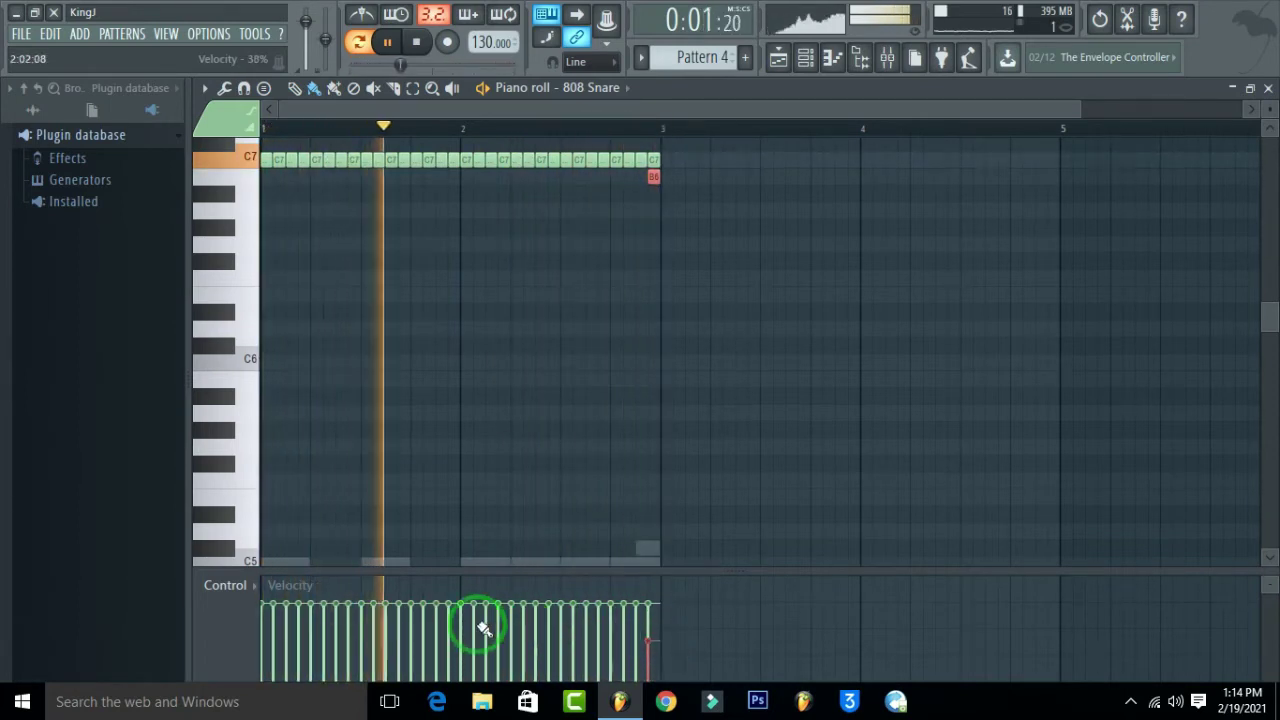
right_click(654, 176)
Step: Lower the velocity of all the 808 Snare notes to about 36%
left_click_drag(648, 650, 214, 634)
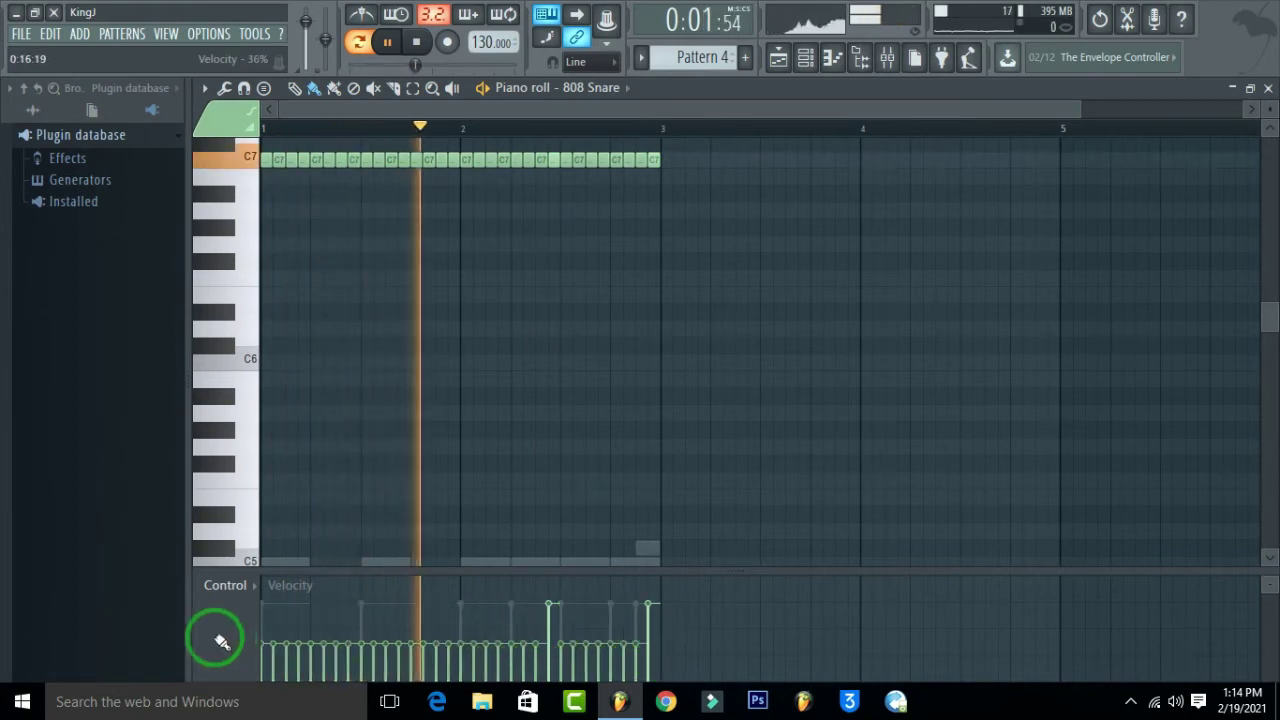
scroll(535, 270, "down", 4)
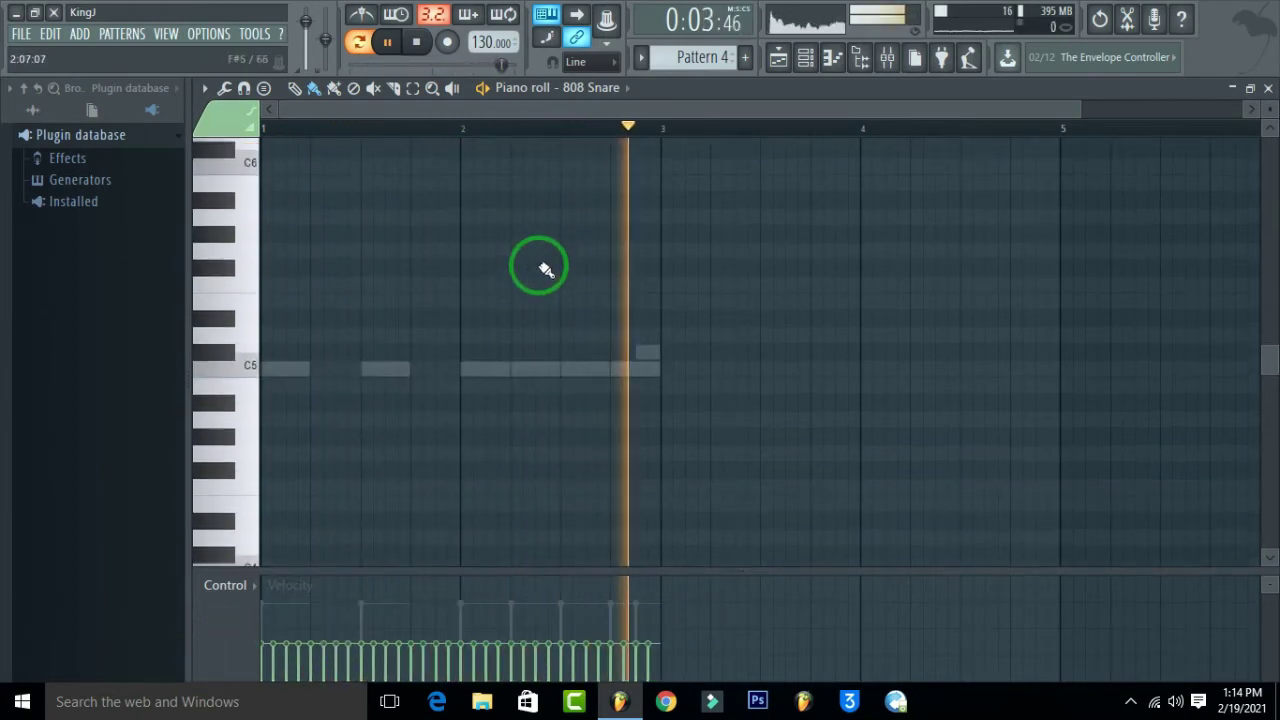
scroll(540, 265, "up", 6)
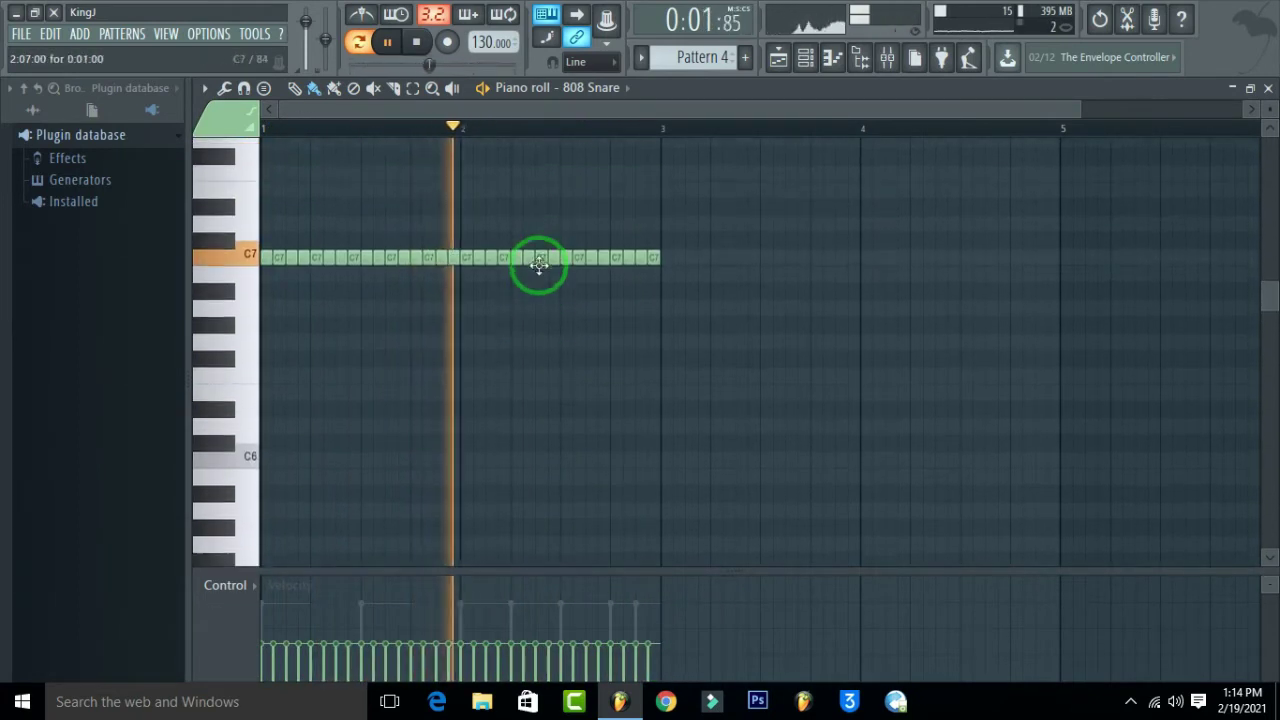
Step: Lower seven consecutive 808 Snare notes in mid bar 1 to F6 and the first four notes to G6
left_click_drag(429, 189, 358, 287)
left_click_drag(374, 262, 362, 380)
left_click(364, 180, "ctrl")
left_click_drag(369, 186, 294, 271)
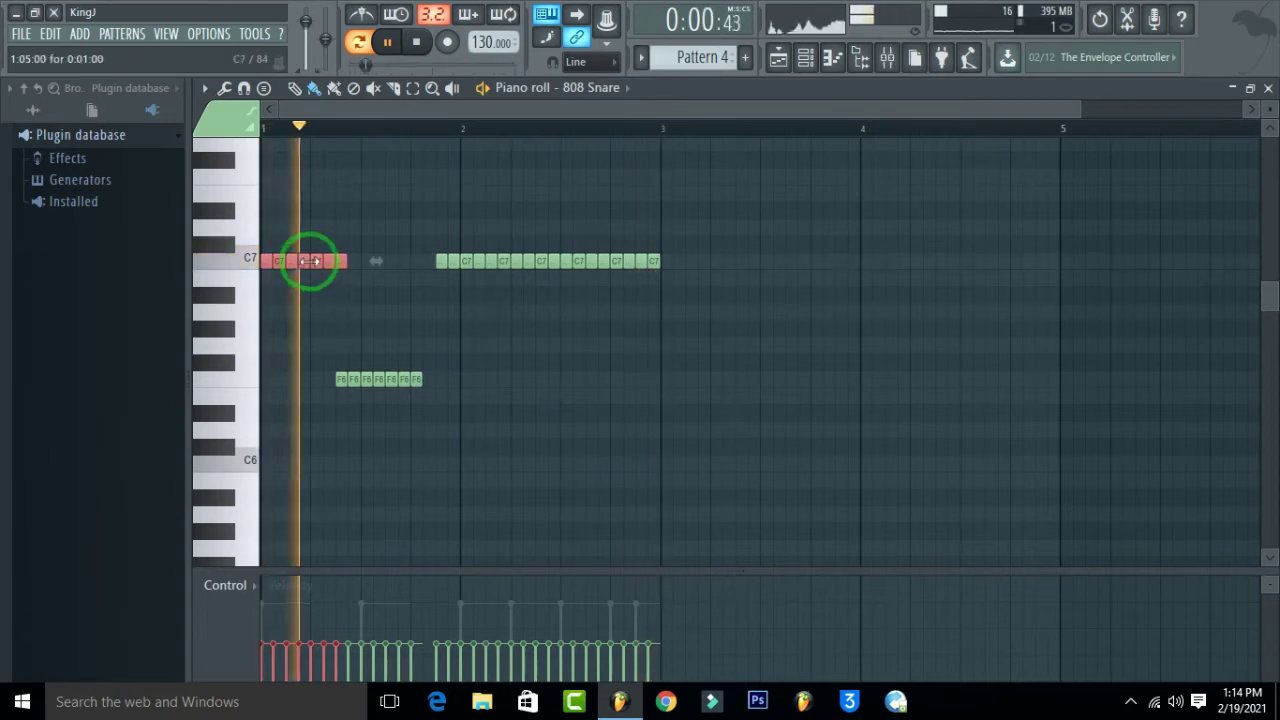
scroll(322, 230, "up", 3)
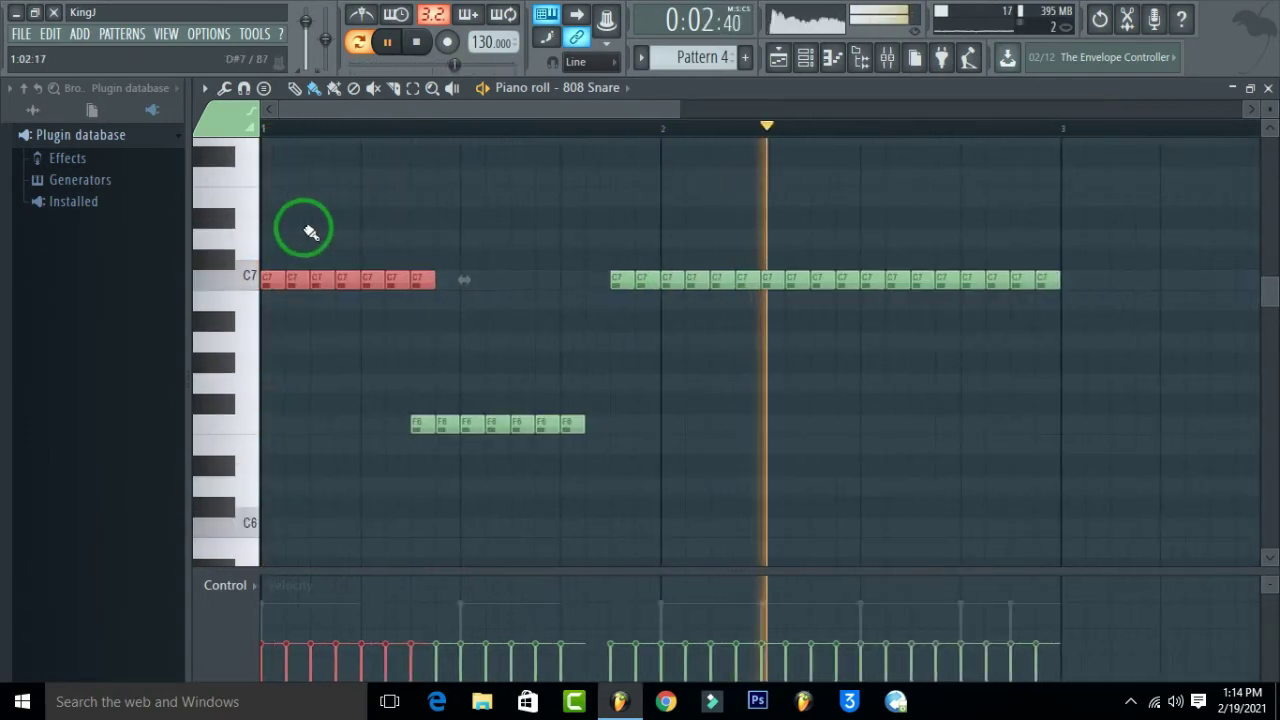
left_click(307, 229, "ctrl")
left_click_drag(332, 230, 268, 328)
left_click_drag(278, 281, 271, 400)
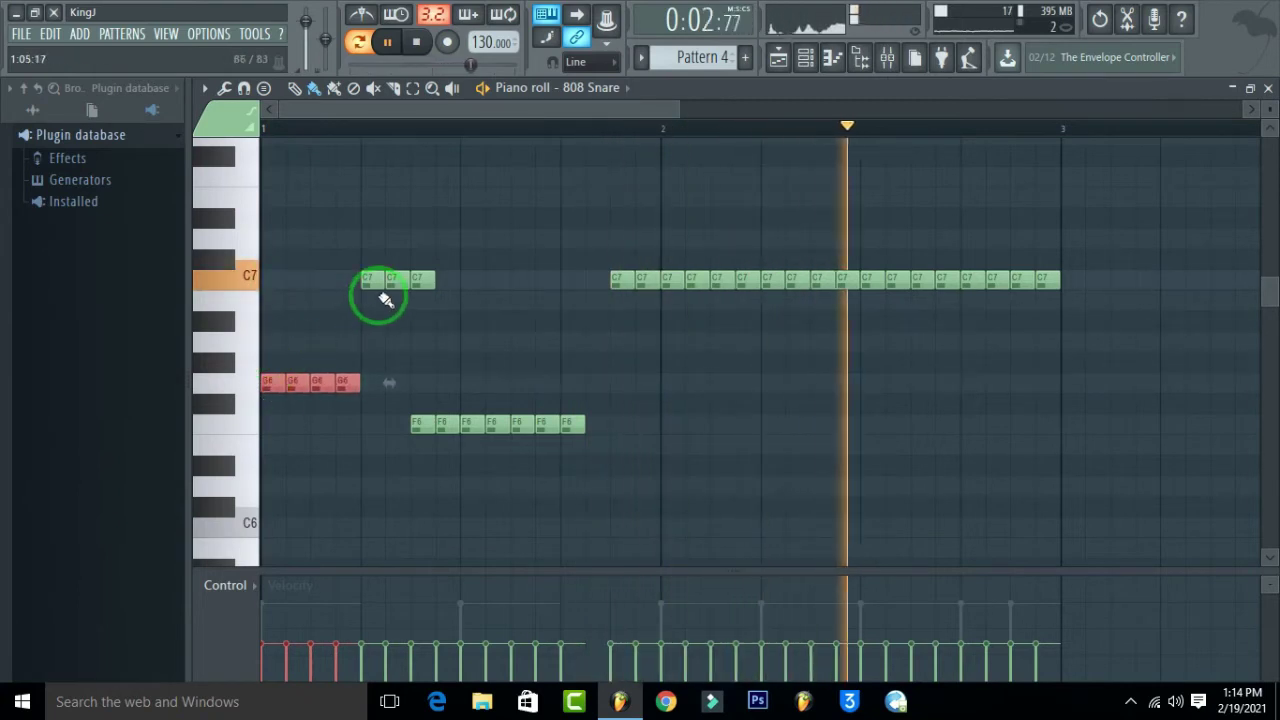
Step: Raise the three C7 snare notes after the G6 group to D7 and shift the F6 group one step later
left_click_drag(377, 230, 427, 237)
left_click_drag(420, 392, 605, 472)
left_click_drag(581, 425, 608, 420)
left_click(500, 380)
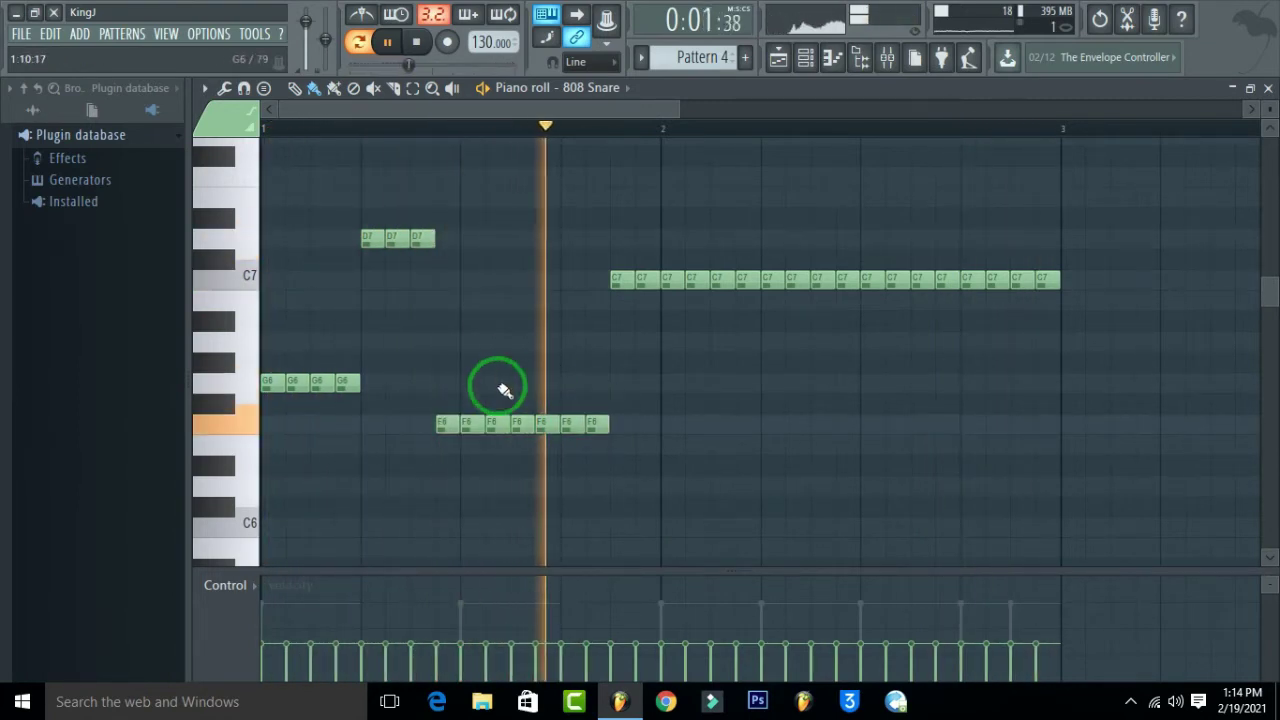
Step: Vary the F6 snare run in bar 1 by moving individual notes to A6, D#6, A6, G6 and D#6
left_click_drag(449, 424, 448, 341)
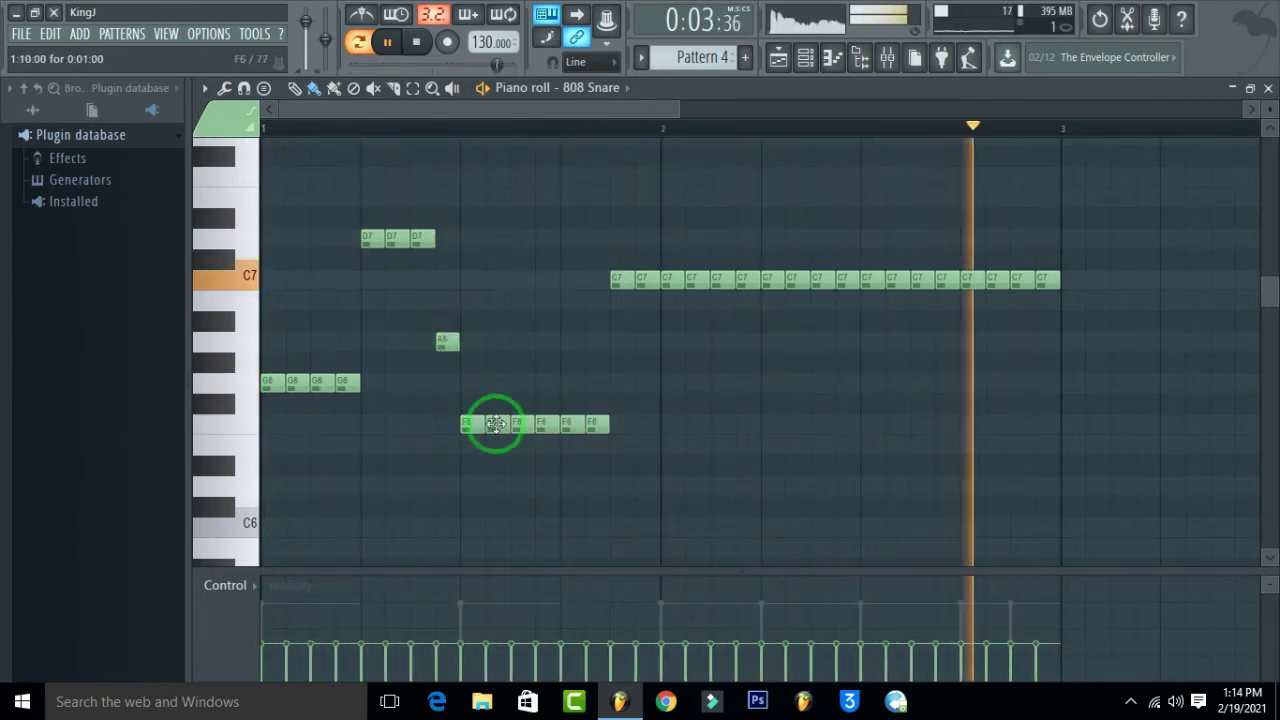
left_click_drag(491, 423, 497, 466)
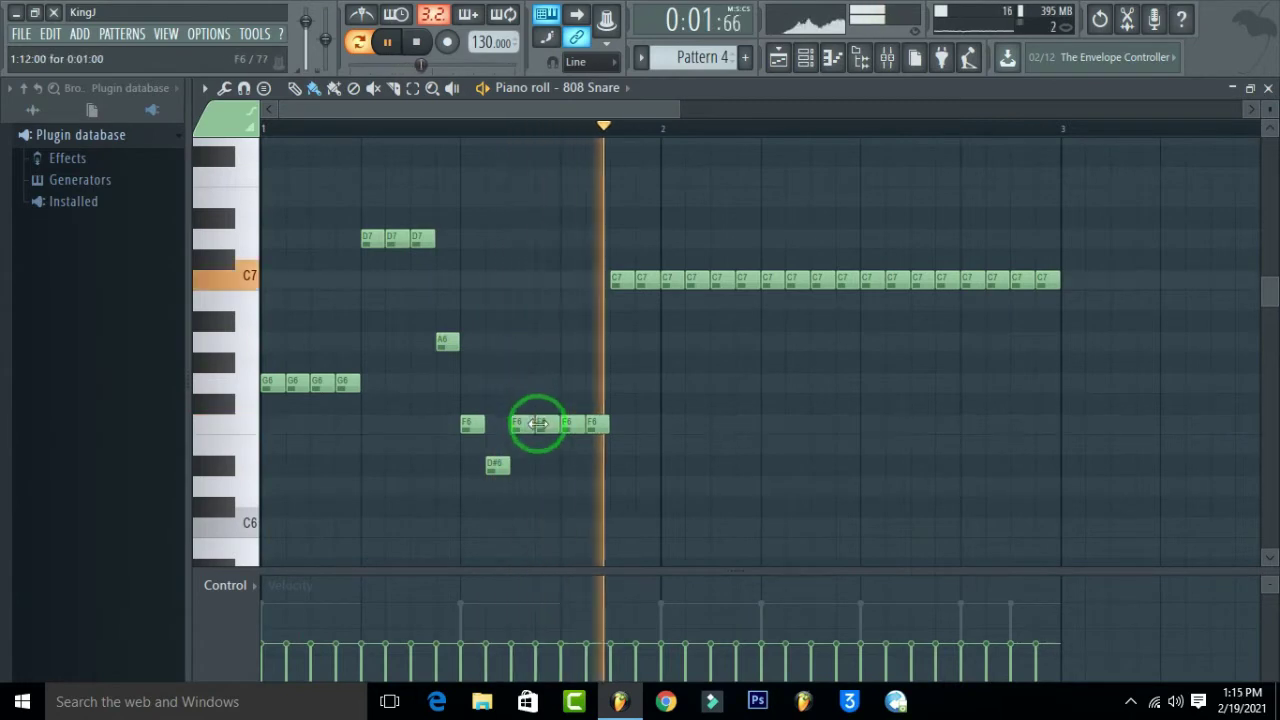
left_click_drag(546, 426, 575, 366)
left_click_drag(577, 424, 580, 381)
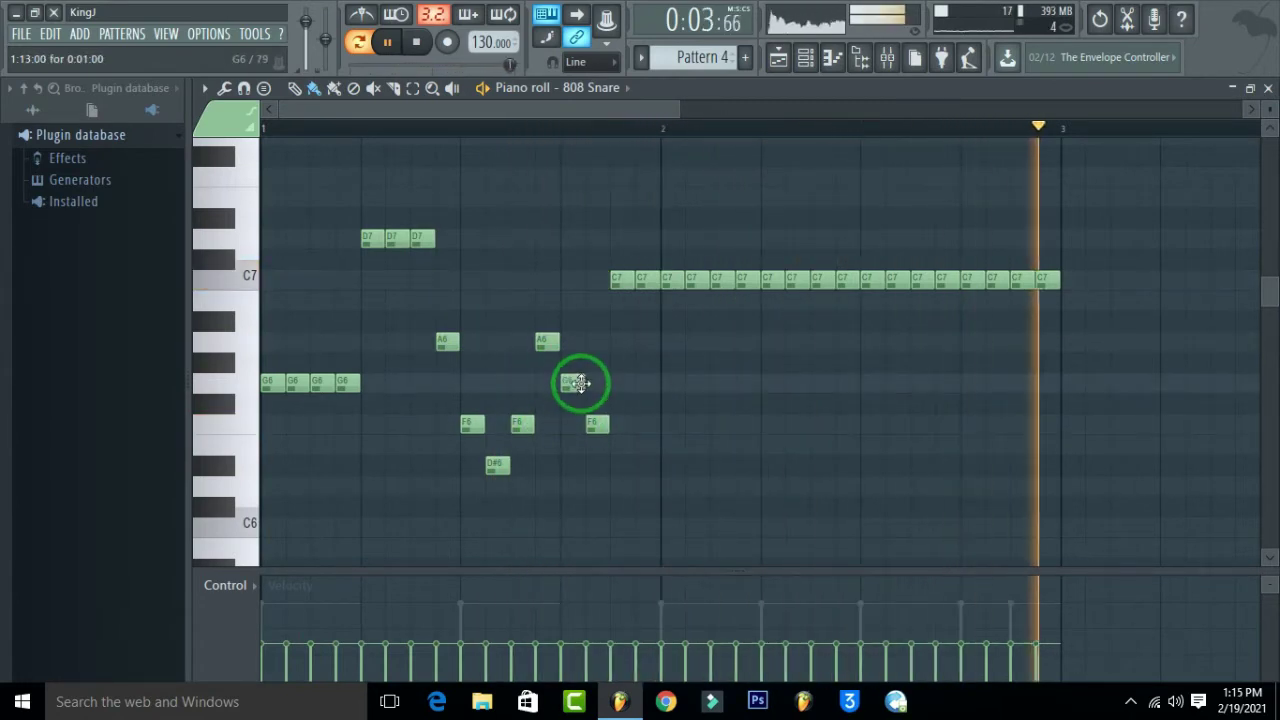
left_click_drag(600, 457, 599, 466)
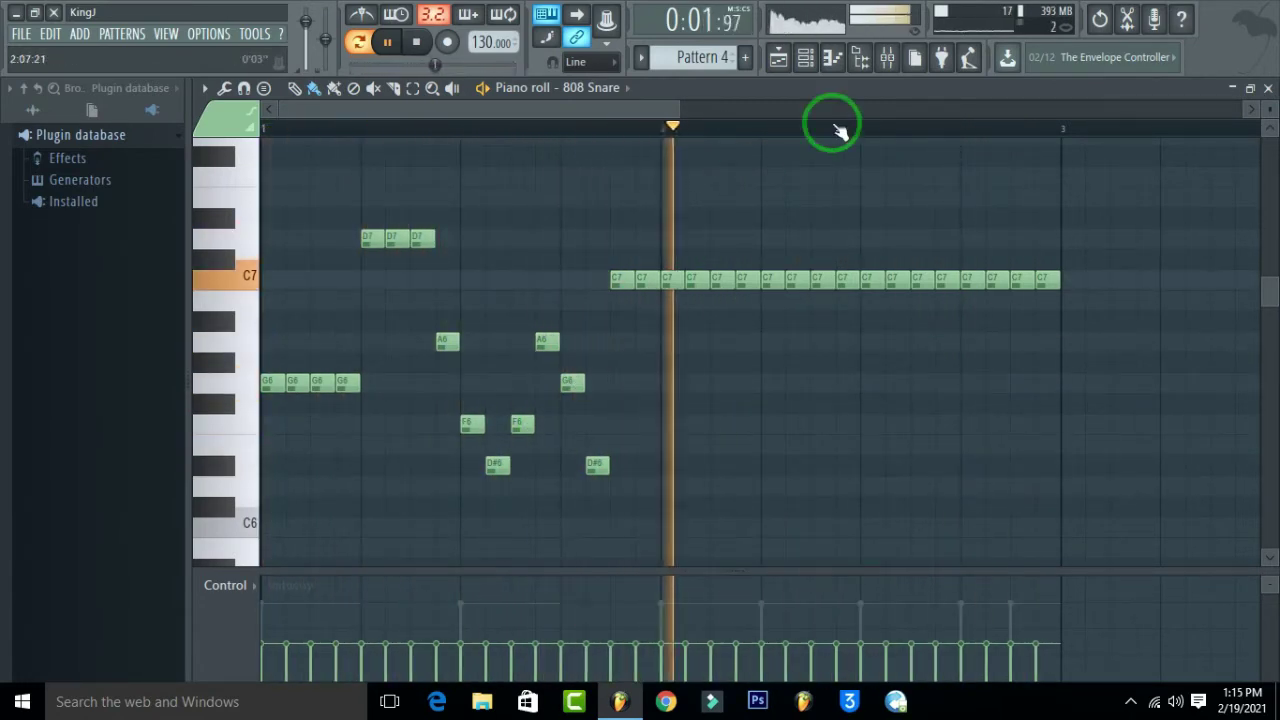
Step: Vary the bar 2 snare row: first two notes to G#6, the next group of four to D#7, then pairs to A#6 and D#7
left_click_drag(665, 230, 709, 362)
left_click_drag(736, 298, 822, 208)
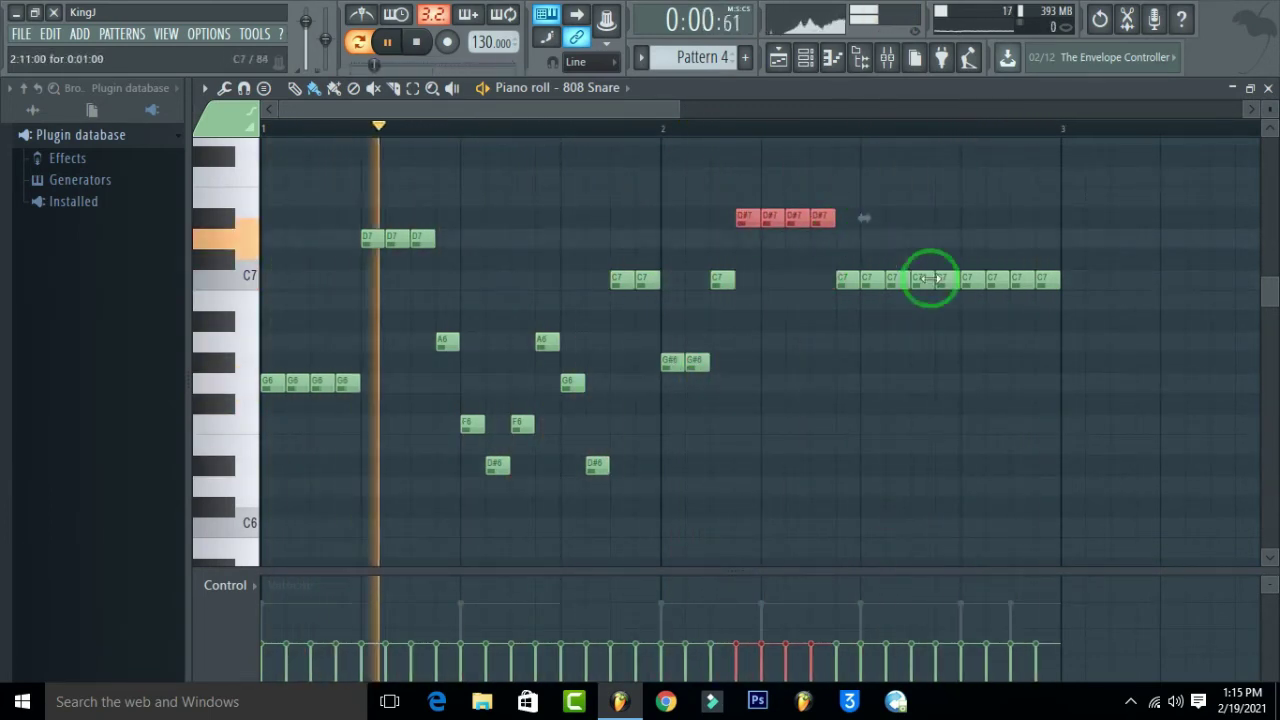
left_click_drag(950, 232, 920, 323)
left_click_drag(1033, 244, 991, 217)
Step: Stop playback, return to the playlist and place a Pattern 4 clip at bar 7 of Track 4
left_click_drag(1270, 107, 54, 121)
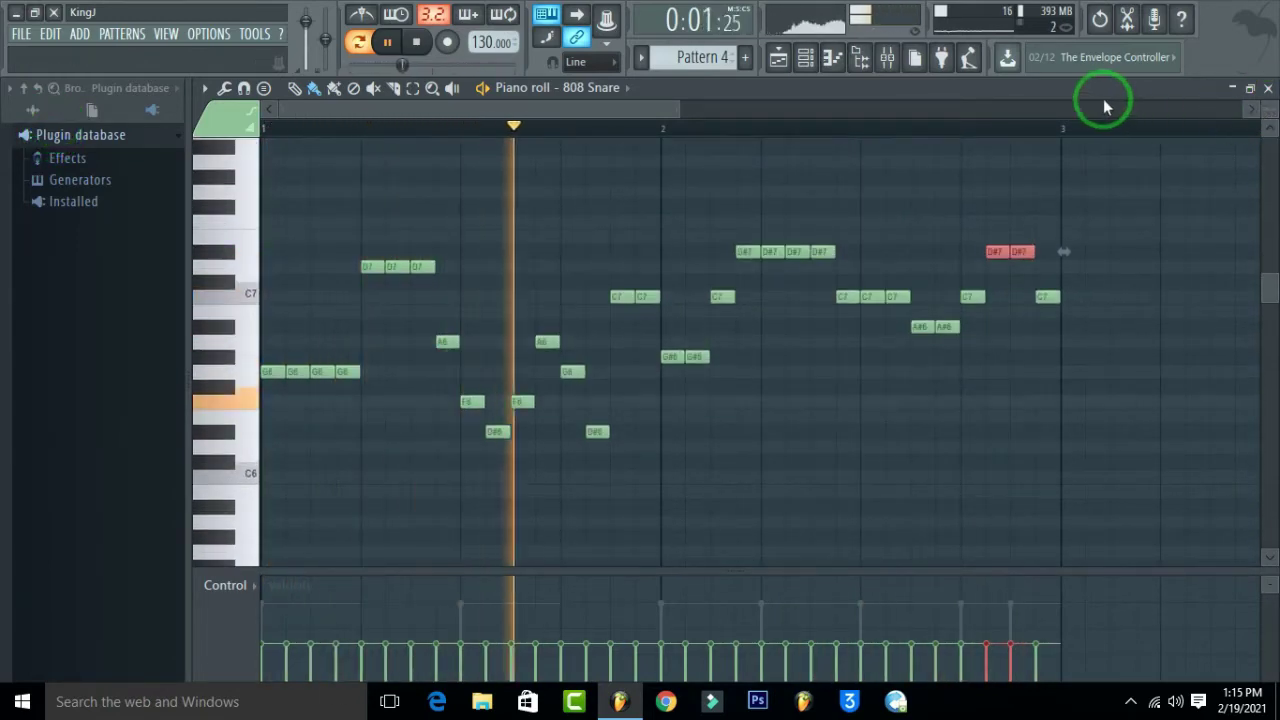
scroll(1069, 126, "down", 3)
scroll(924, 249, "down", 5)
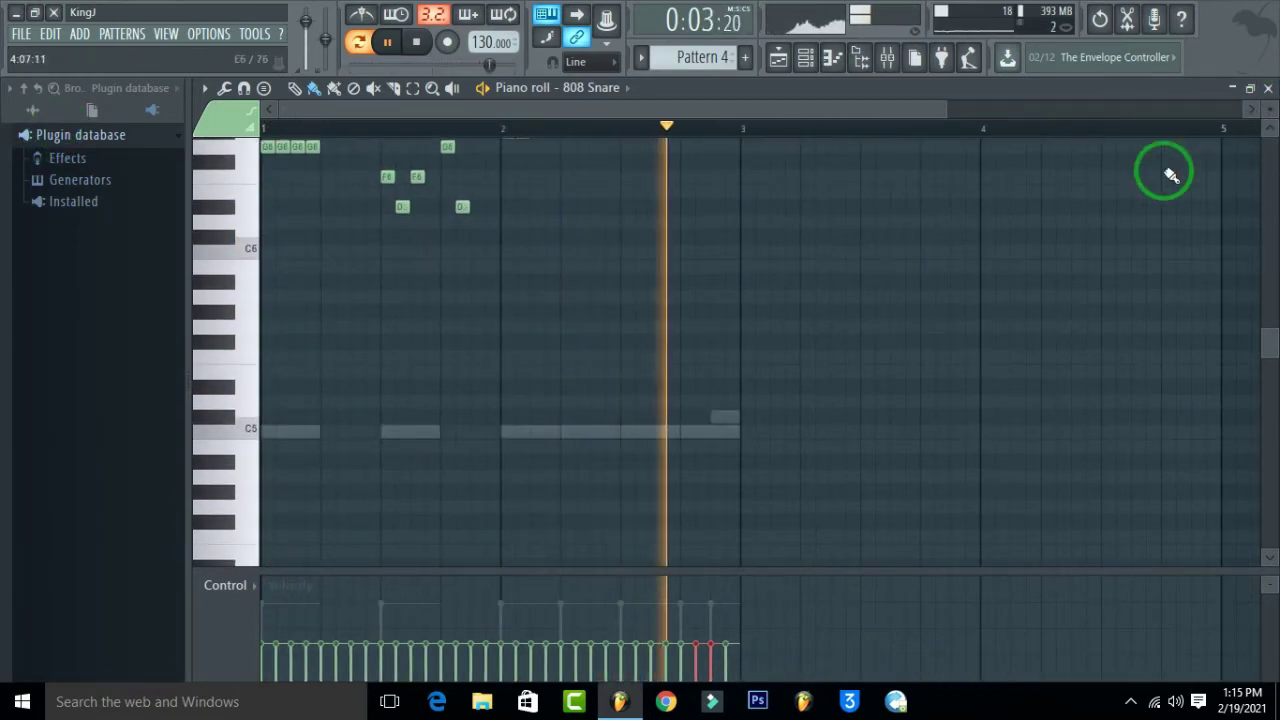
key("space")
left_click(1268, 88)
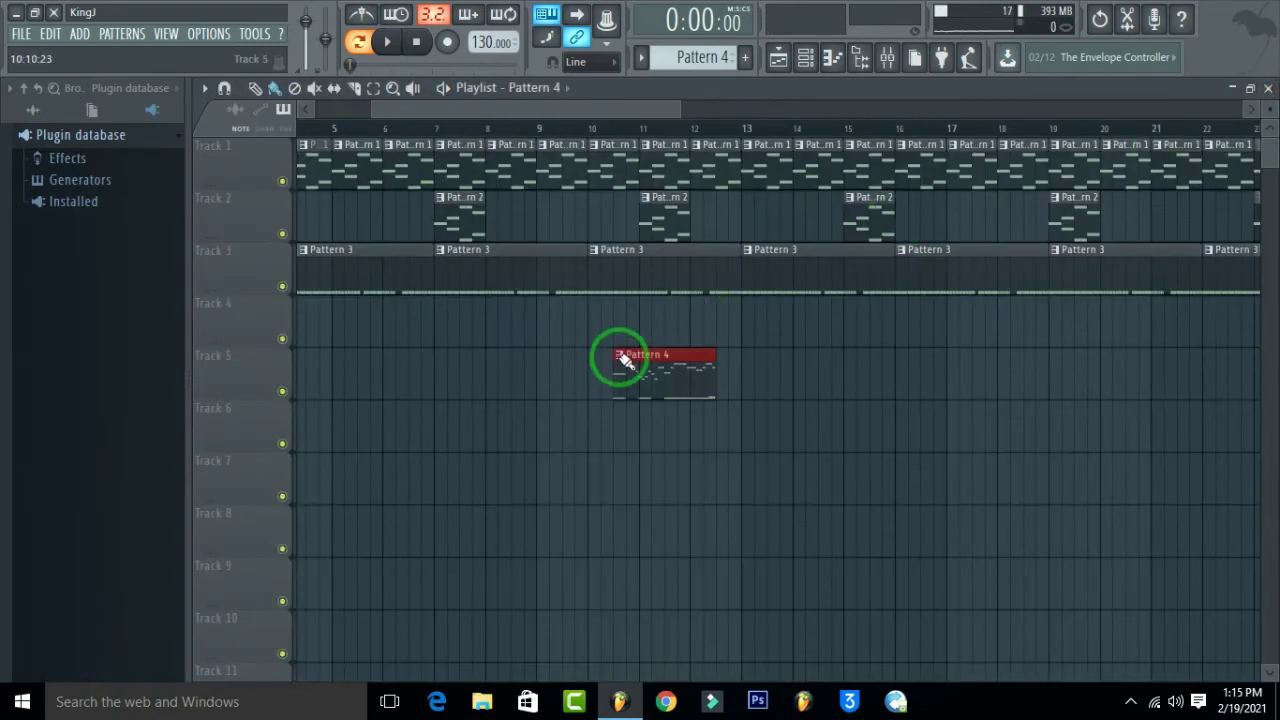
left_click_drag(638, 373, 465, 325)
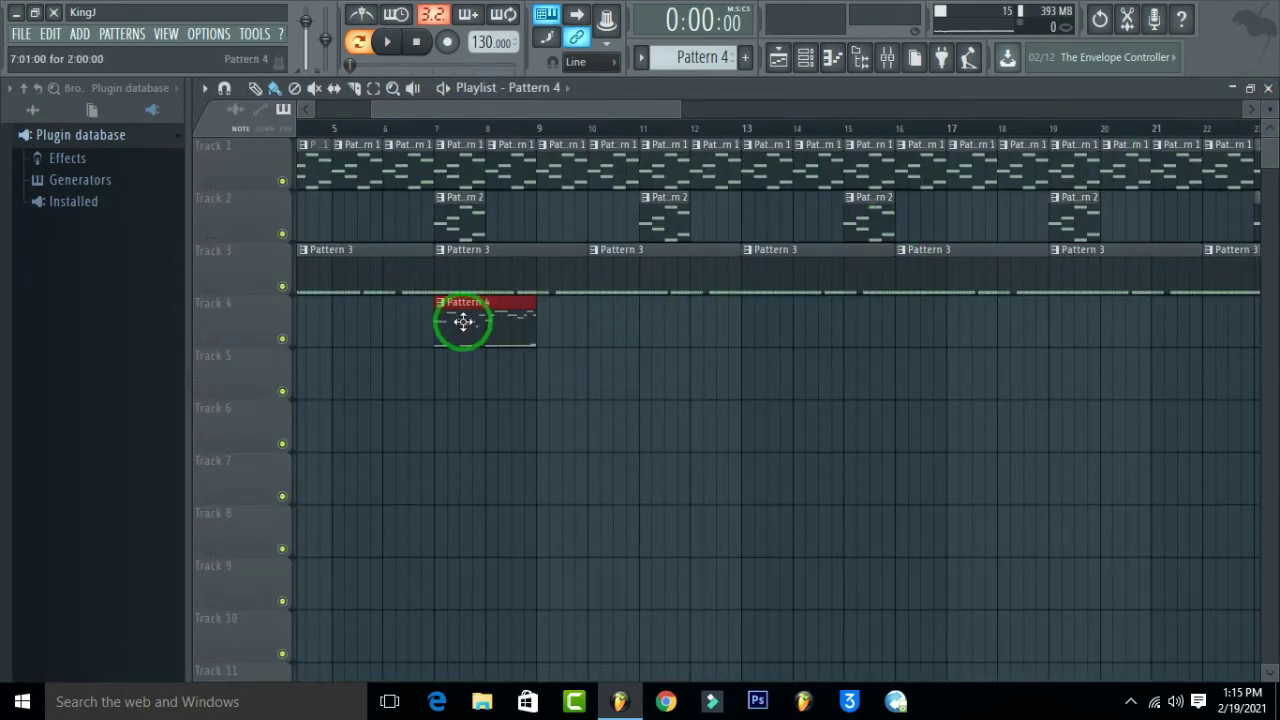
Step: Play the song and place more Pattern 4 clips on Track 4 at bars 9, 11 and 15
left_click(338, 133)
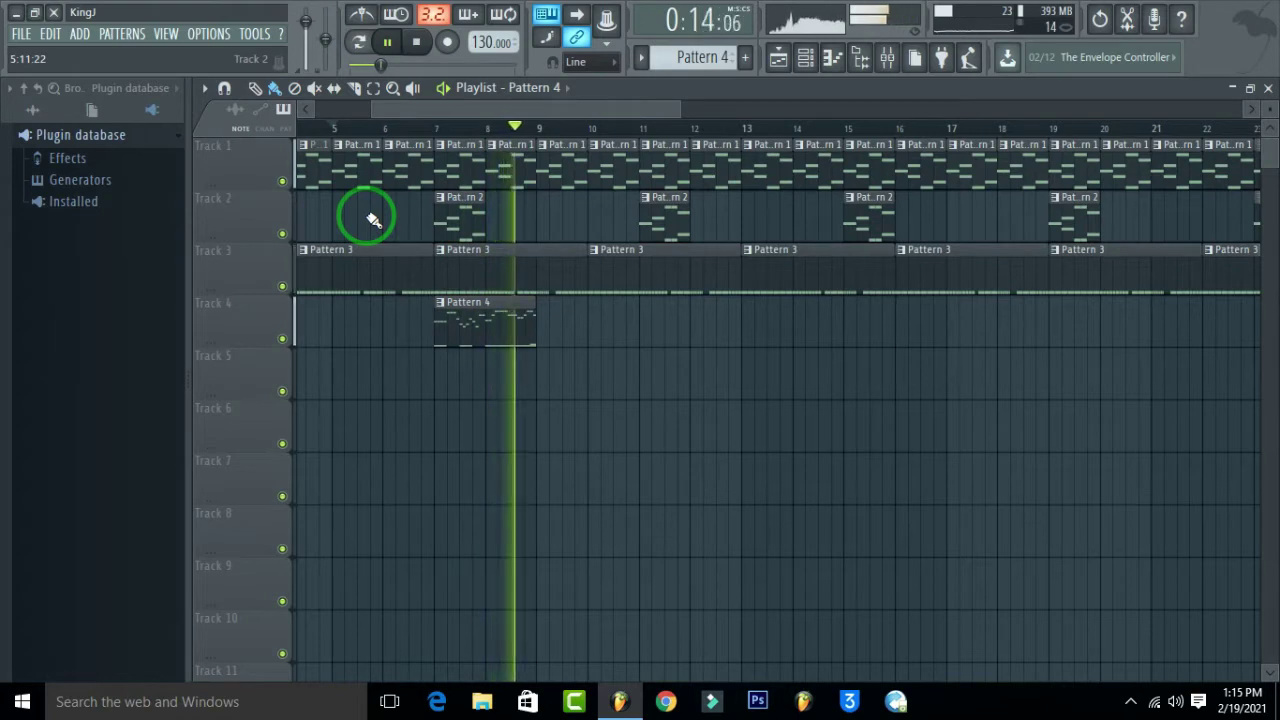
mouse_move(537, 318)
left_mouse_down()
mouse_move(677, 318)
mouse_move(638, 398)
left_mouse_up()
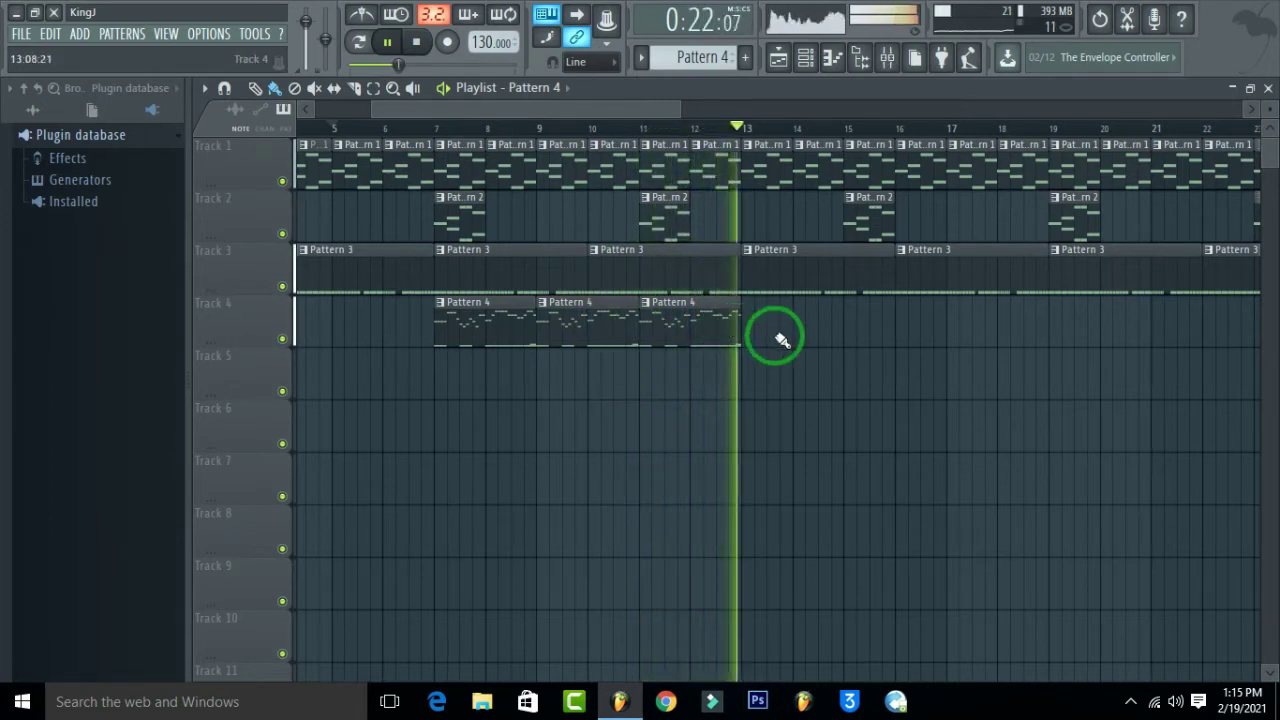
left_click(852, 334)
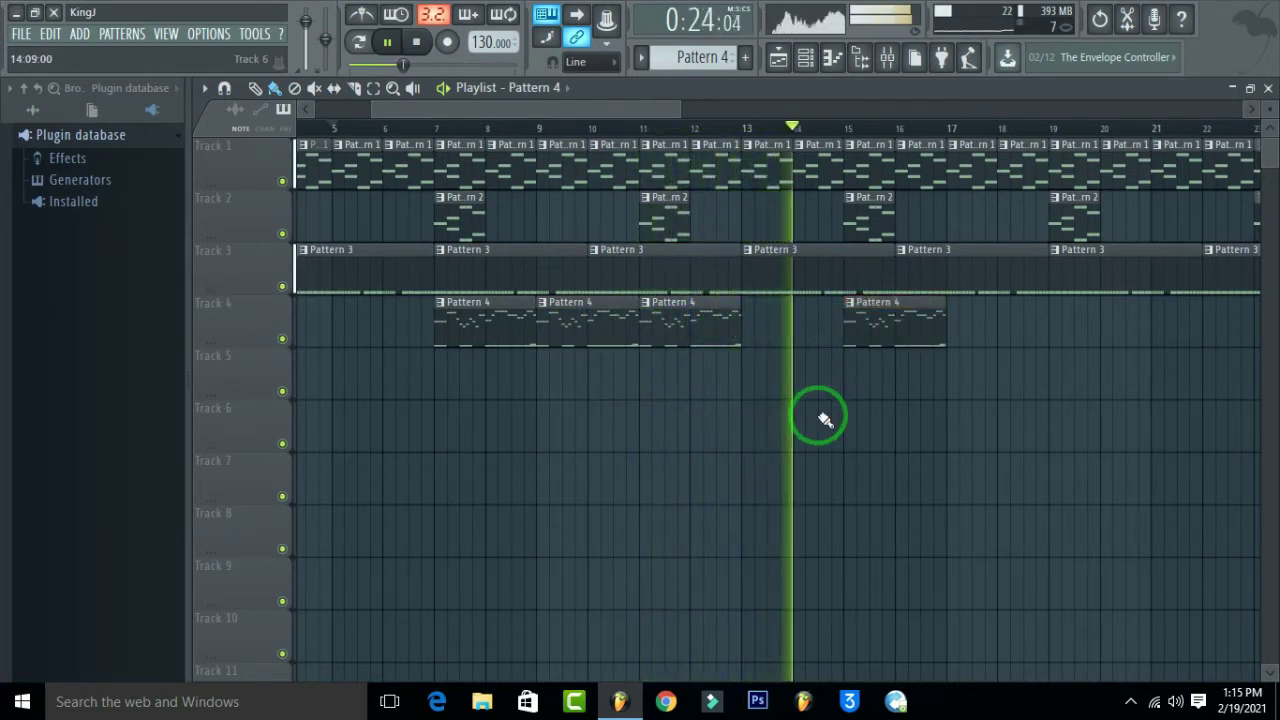
scroll(570, 133, "down", 5)
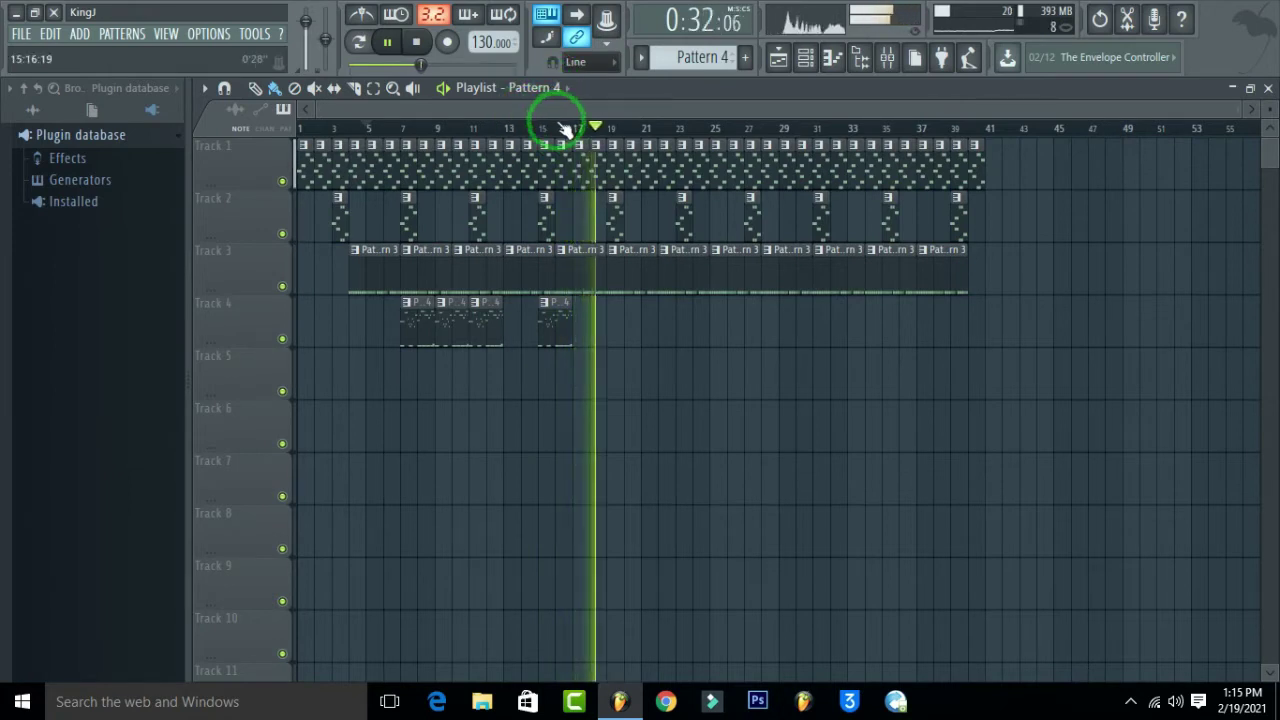
left_click(416, 41)
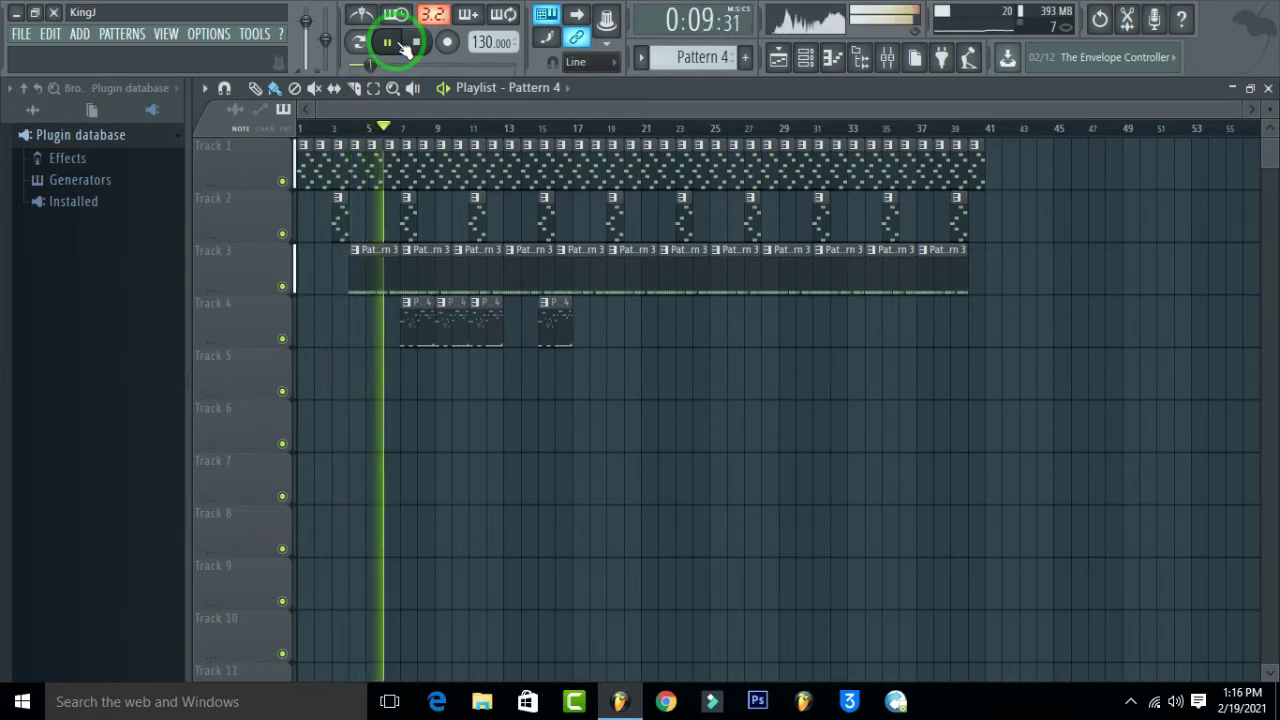
Step: Stop playback and shift all clips on Tracks 3 and 4 one bar later, so Track 3 starts at bar 5
left_click(407, 45)
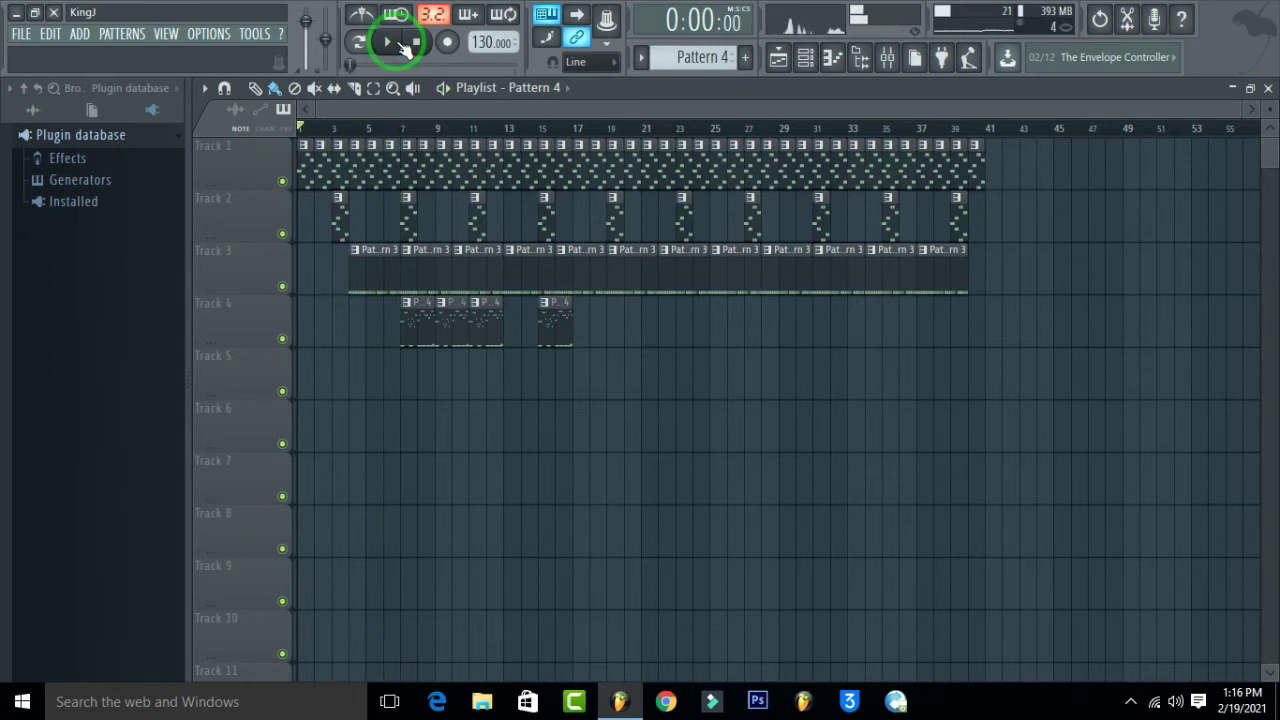
left_click_drag(1105, 291, 355, 445)
left_click_drag(381, 278, 395, 276)
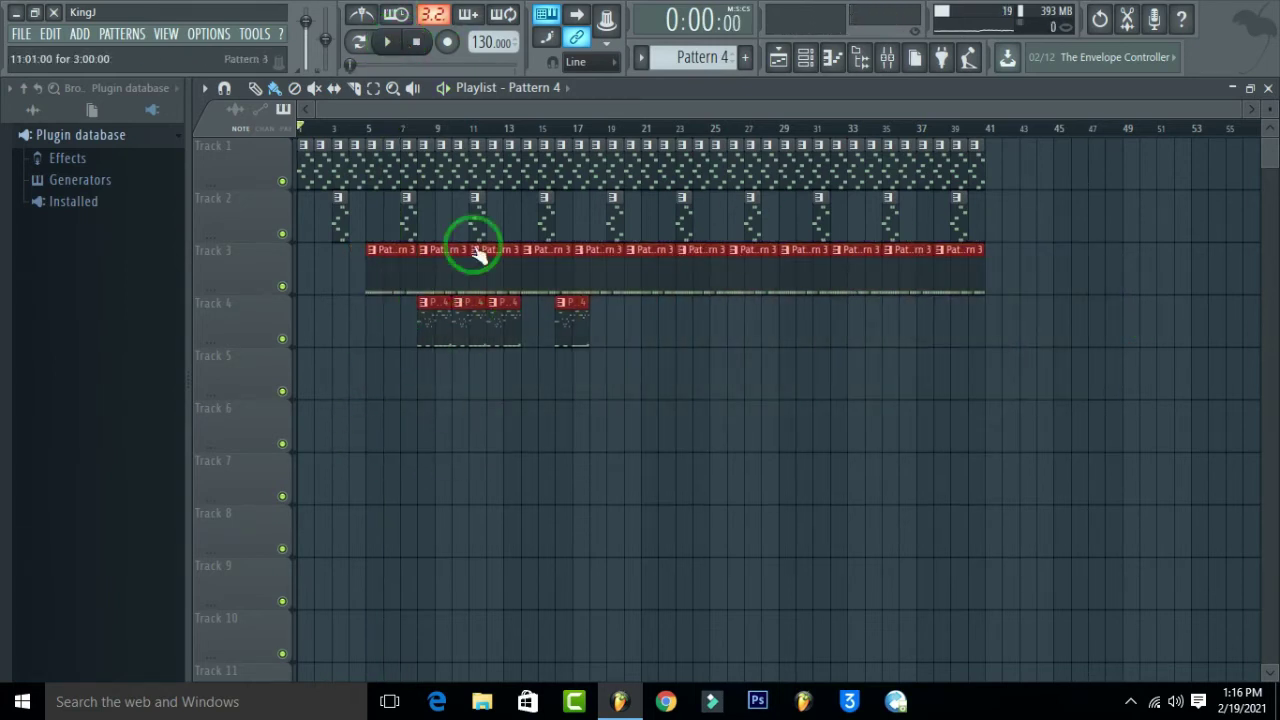
left_click(883, 417)
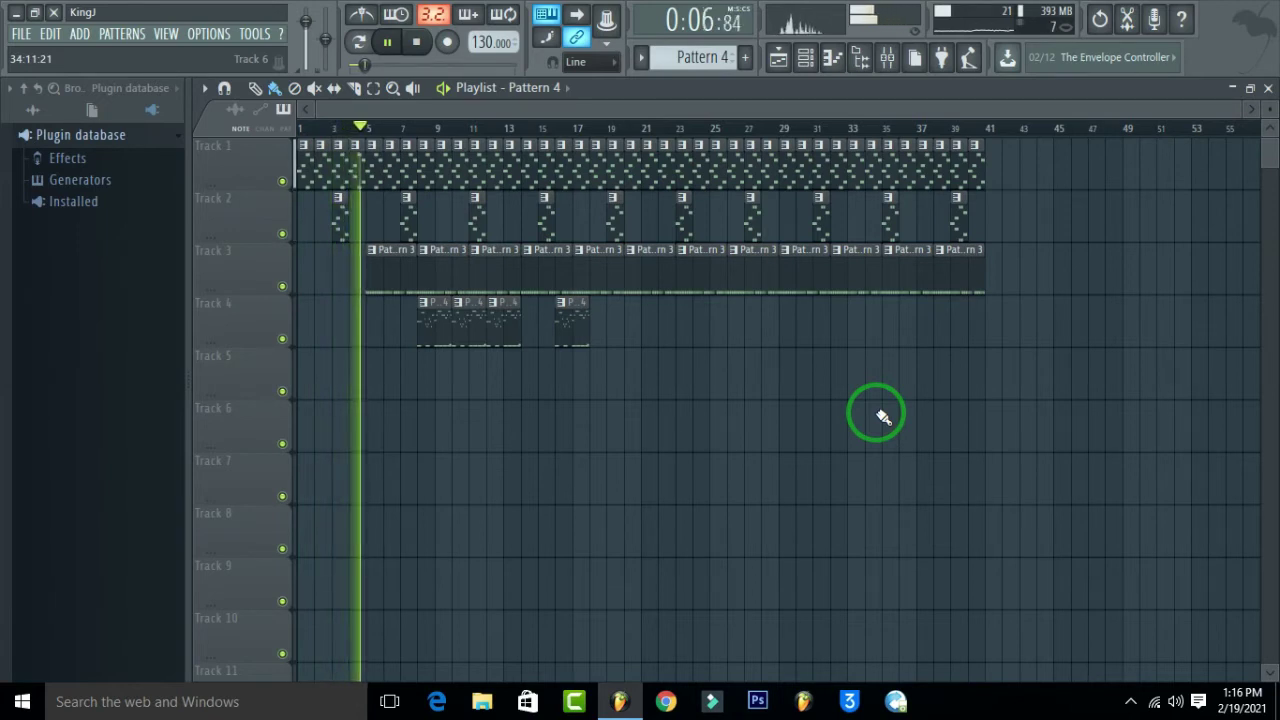
Step: Shift only the four Pattern 4 clips on Track 4 one bar later, starting at bar 9, and stop playback
left_click_drag(692, 398, 449, 318)
left_click(455, 393)
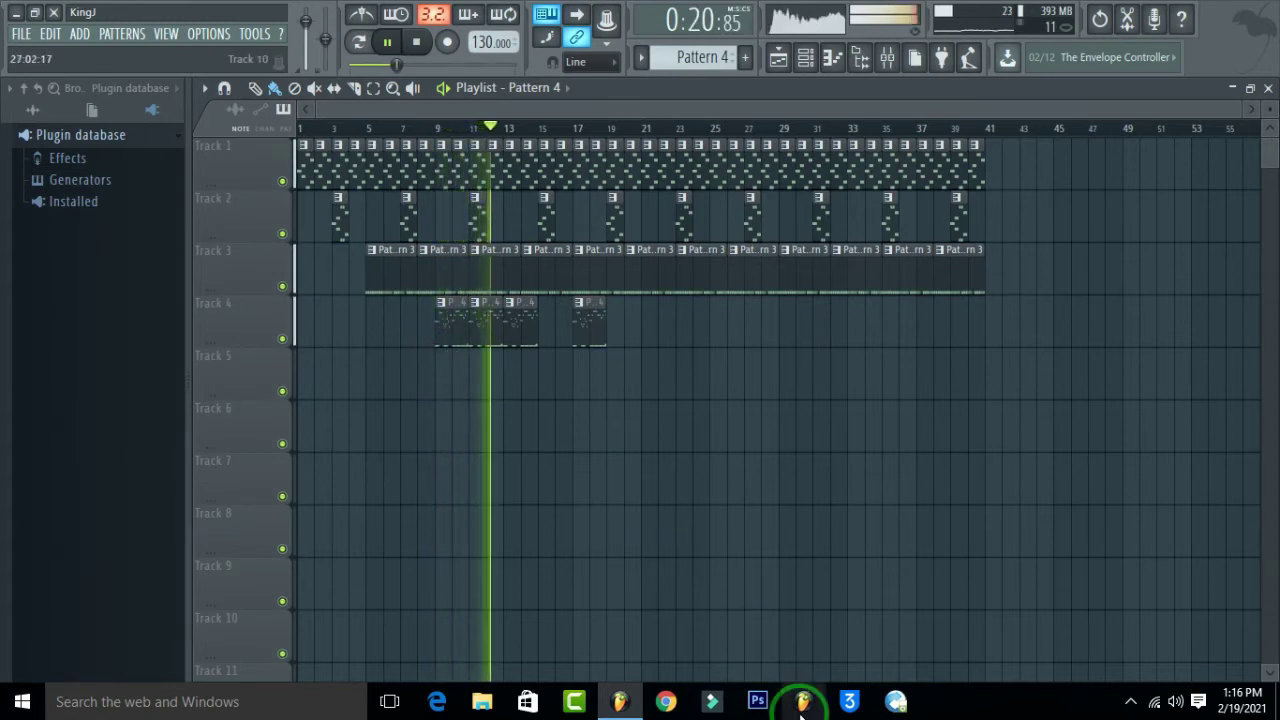
key("space")
Step: Show the HIP_Snaph channel of Pattern 4 in the piano roll and add C5 notes on beats 2 and 4 of bar 1
left_click(833, 66)
left_click(607, 88)
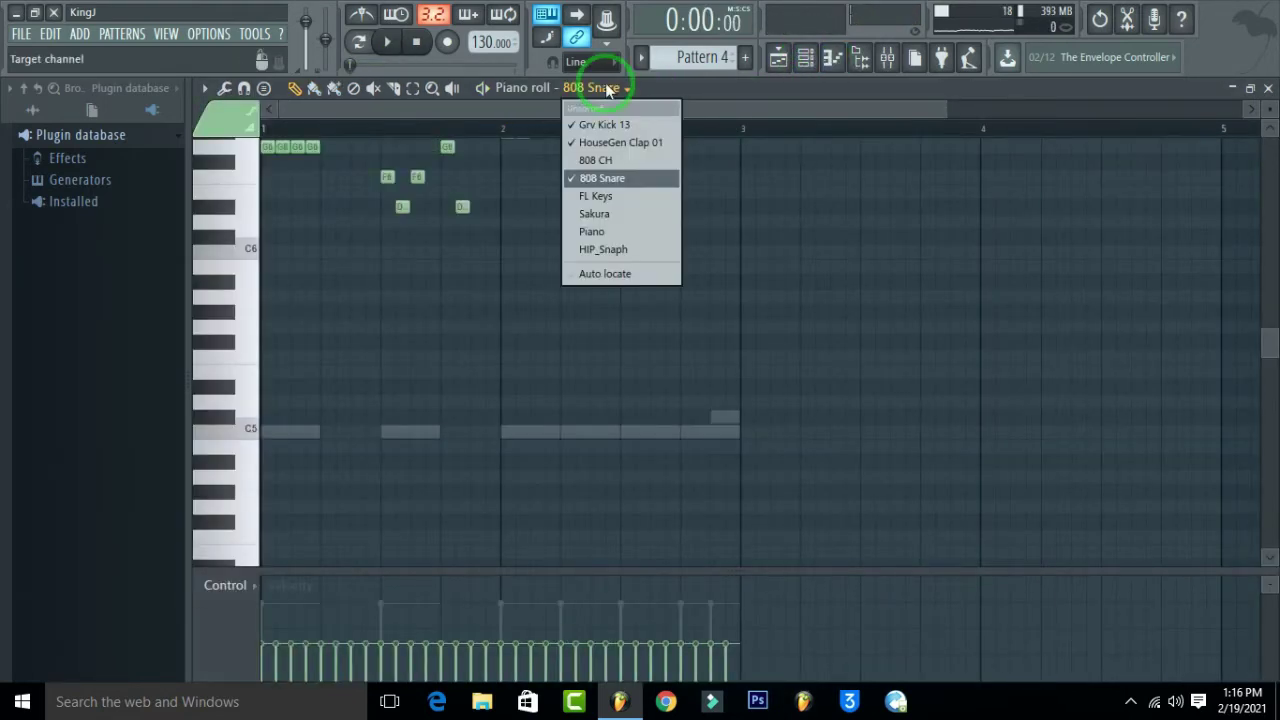
left_click(605, 250)
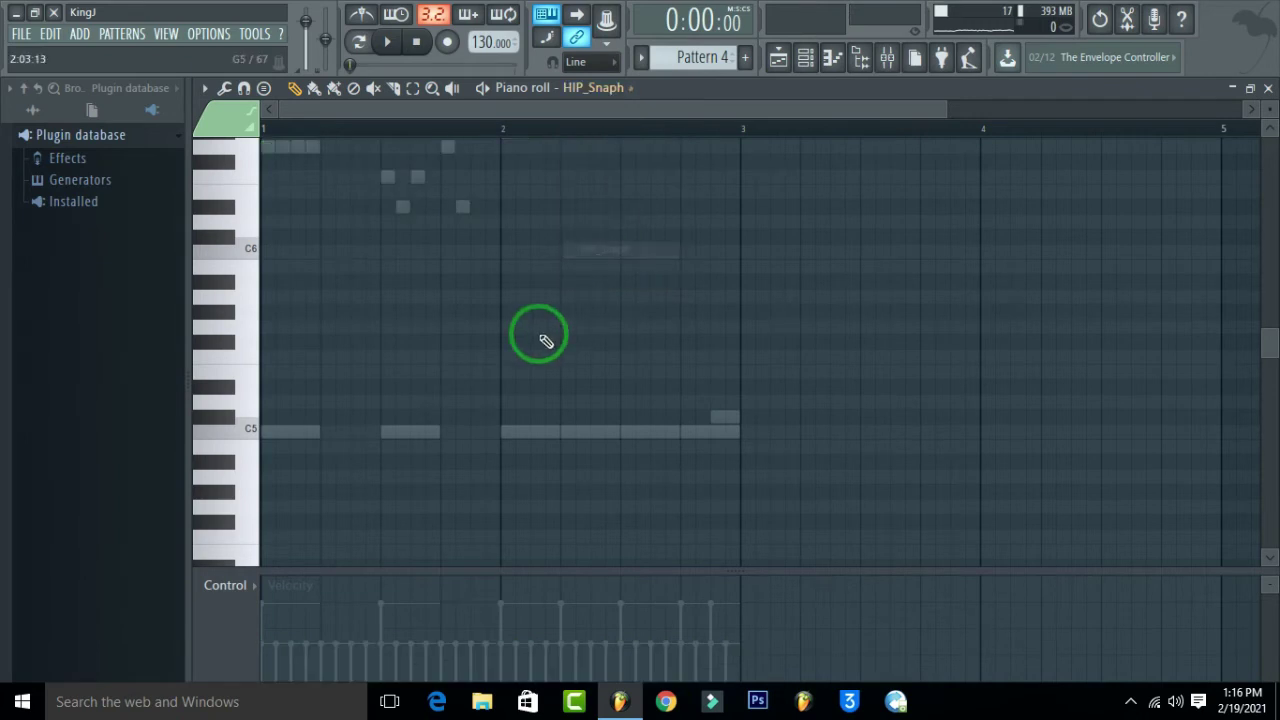
left_click(383, 46)
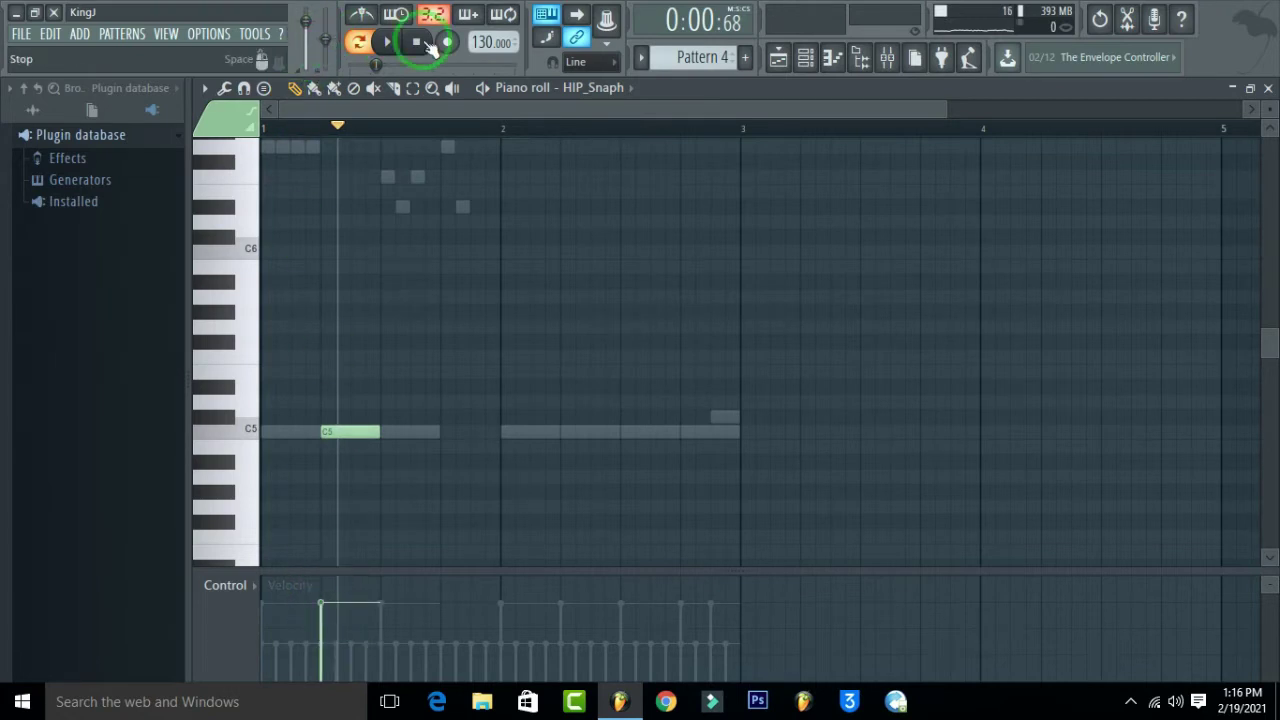
left_click(390, 44)
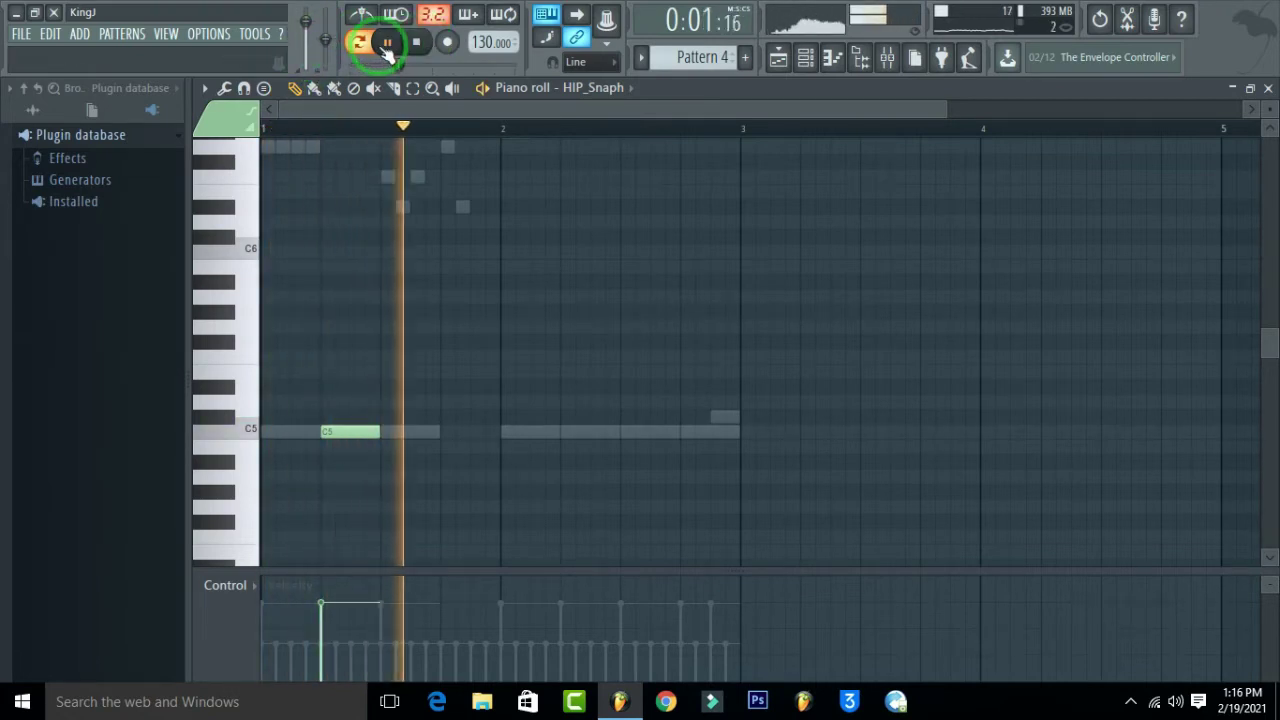
key("space")
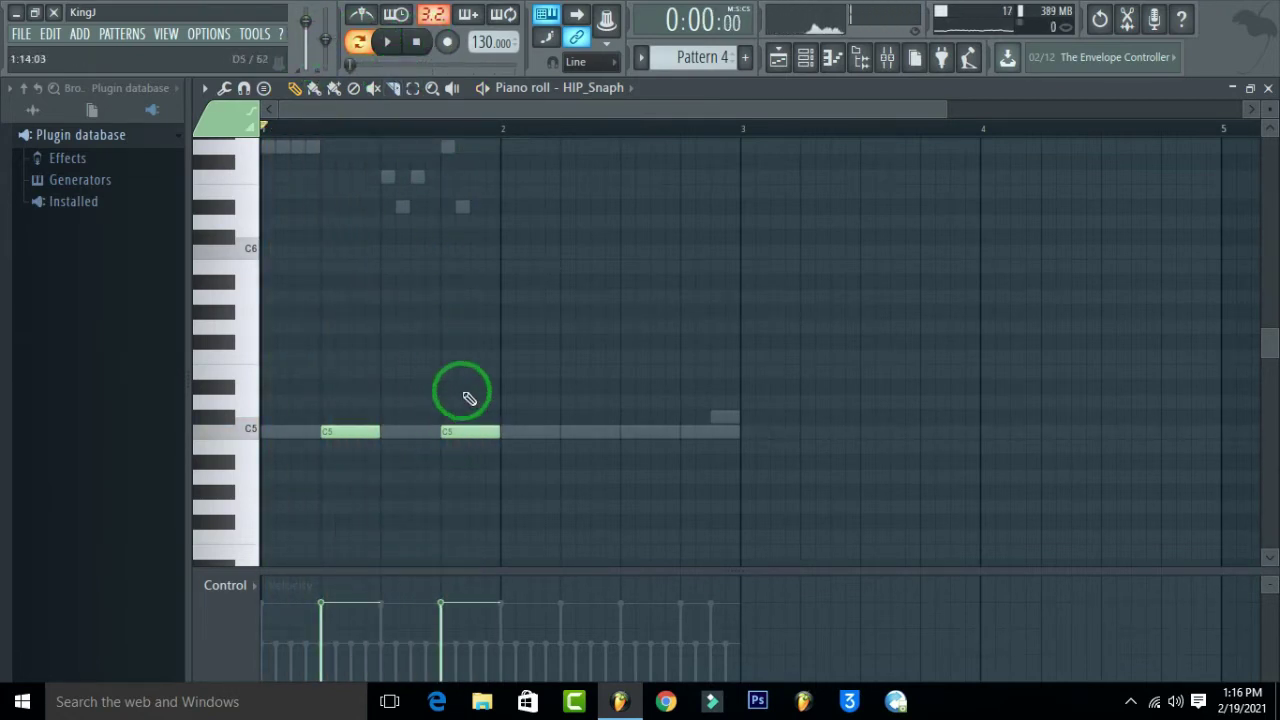
key("space")
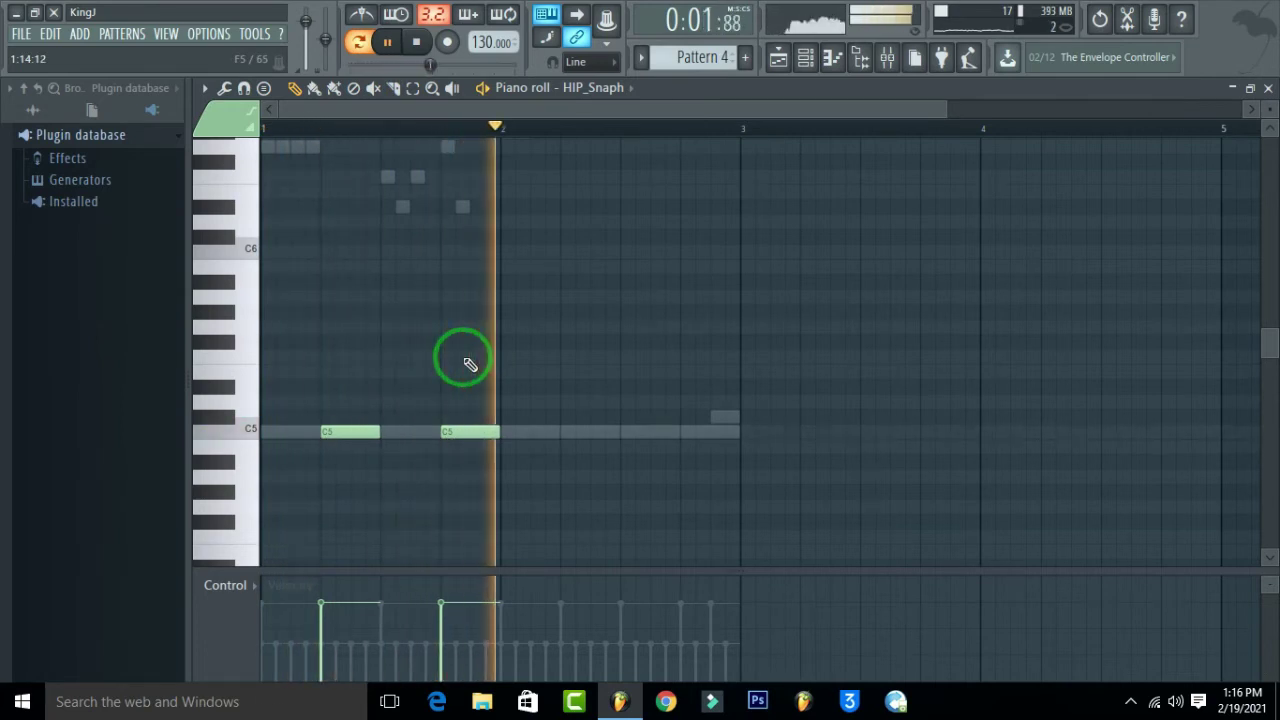
Step: Add C#5 HIP_Snaph notes at steps 2, 7 and 9 of bar 2, checking them against playback
key("space")
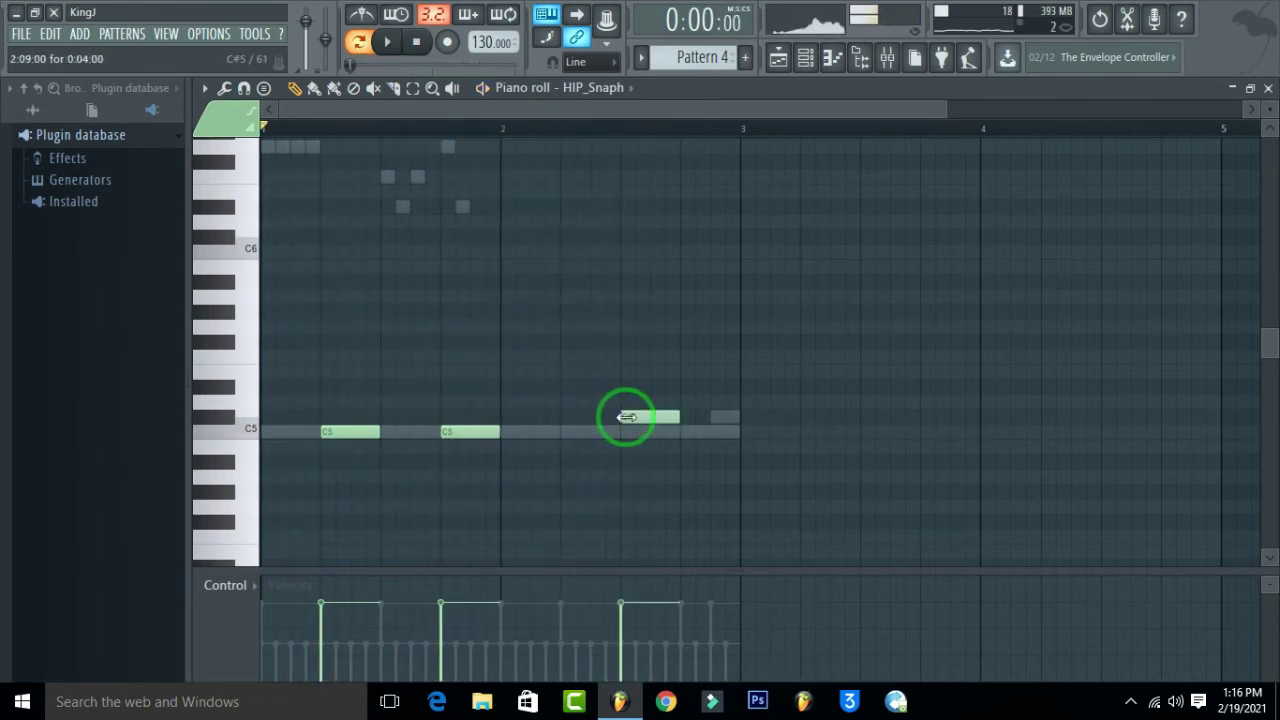
key("space")
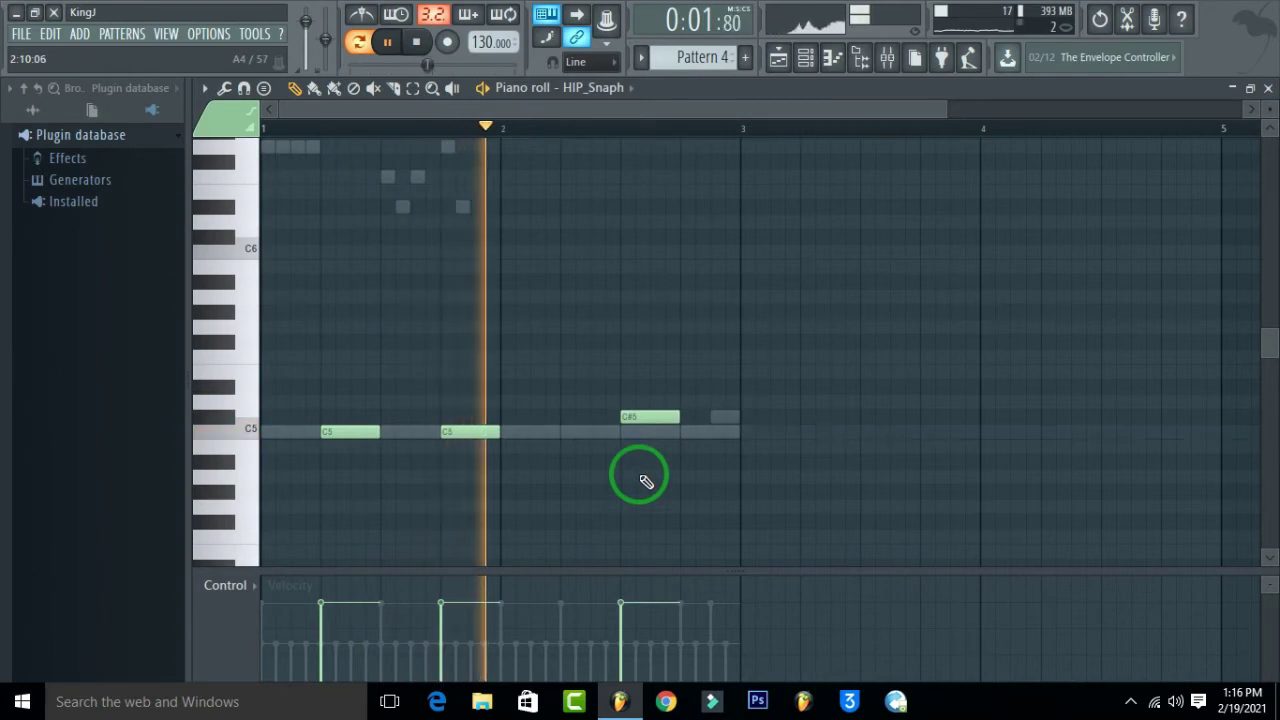
key("space")
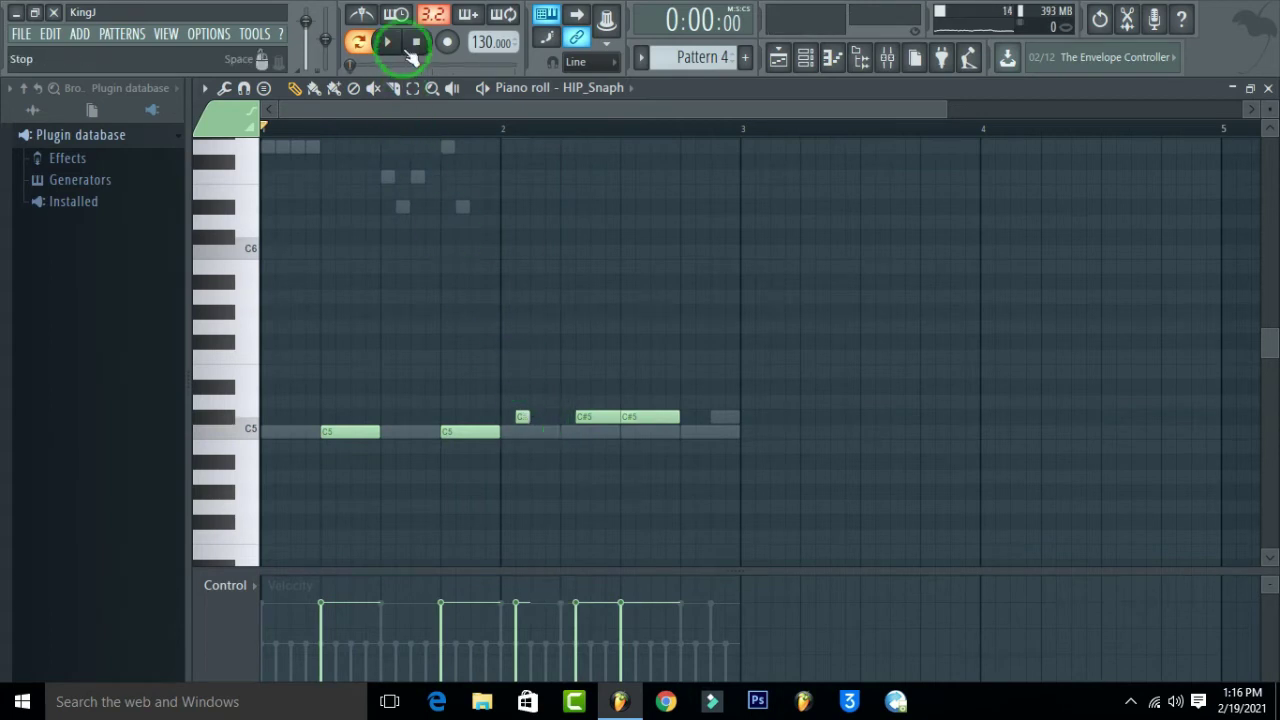
left_click(403, 44)
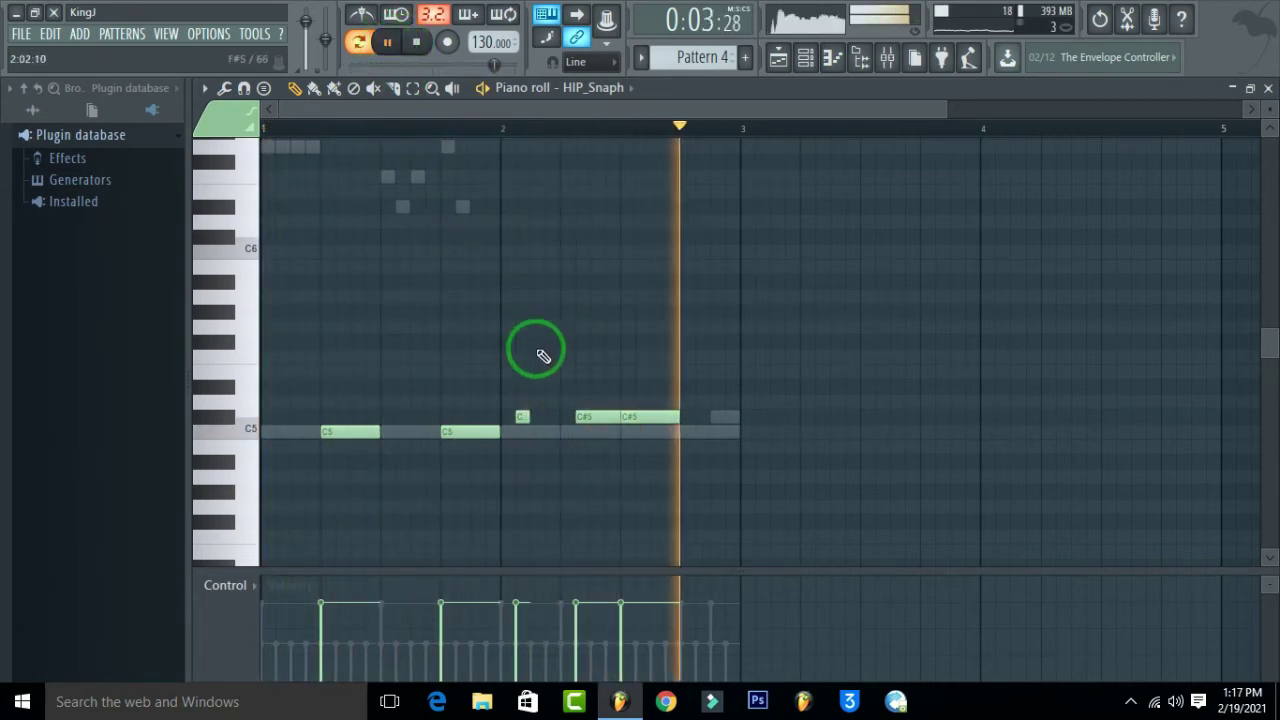
left_click_drag(597, 414, 611, 414)
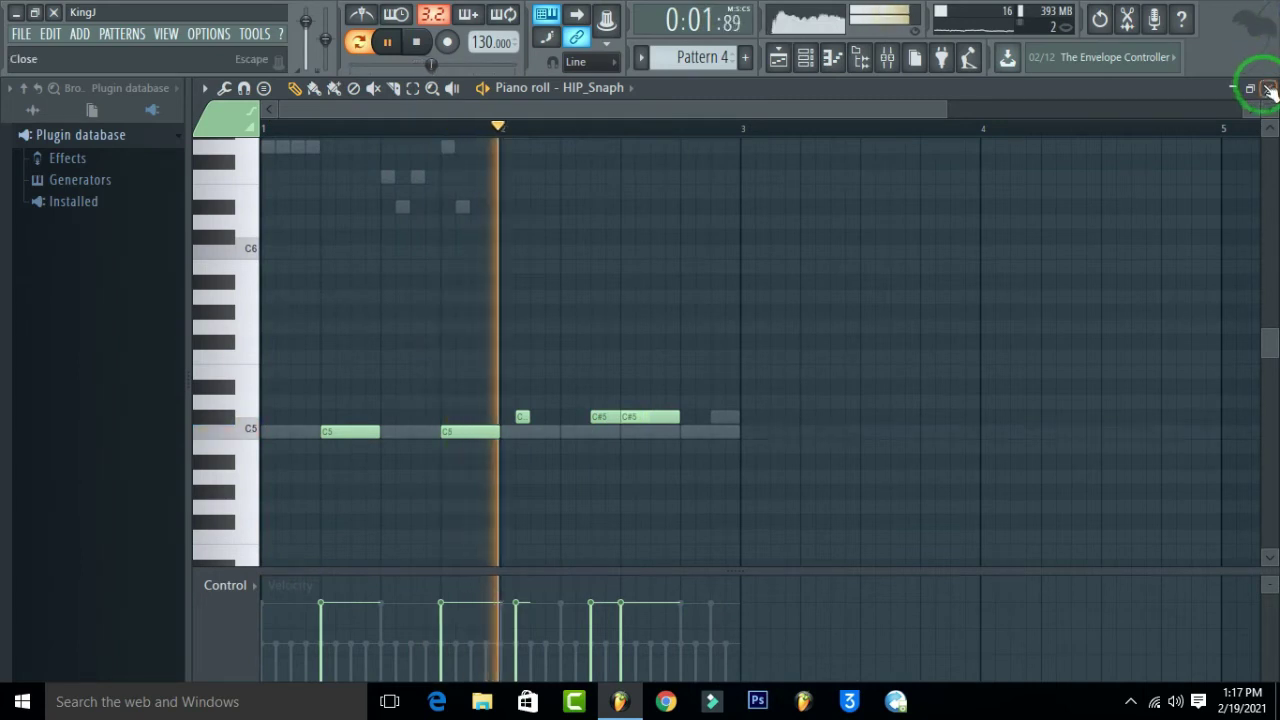
Step: Load Fruity Reeverb 2 in the first effect slot of mixer Insert 8 and lower that insert's volume to about 88%
left_click(887, 57)
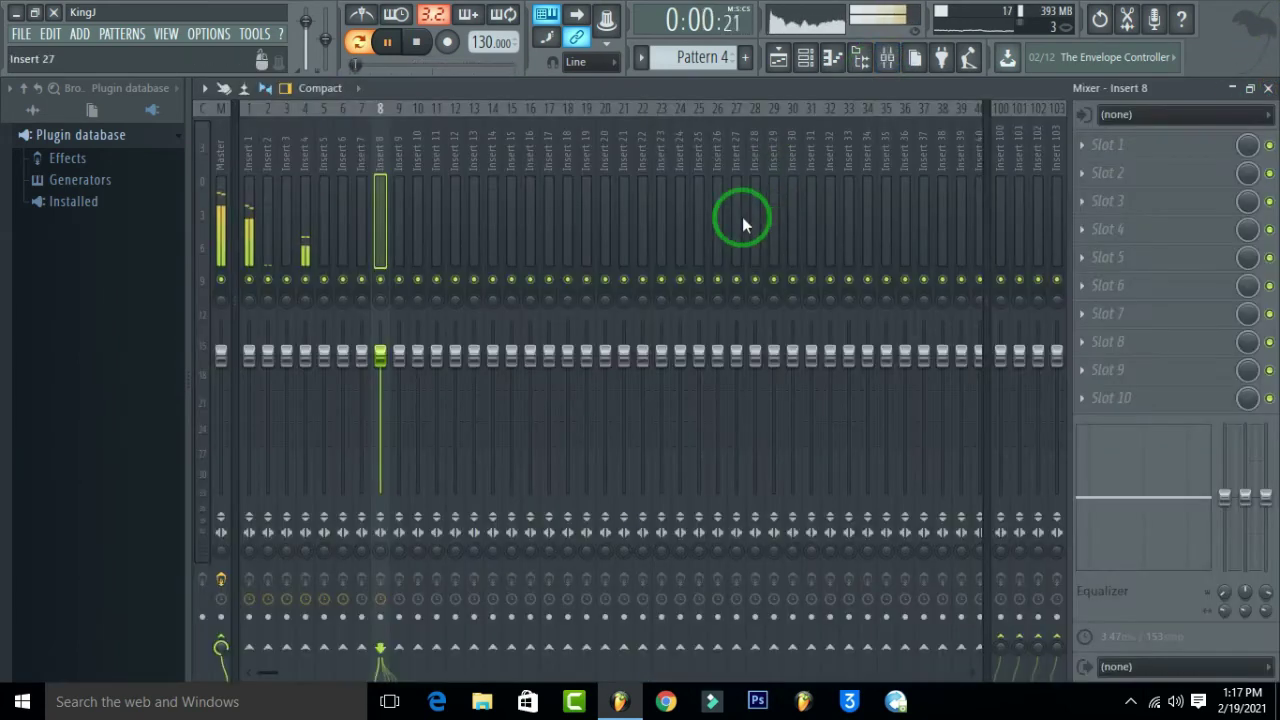
left_click(1098, 163)
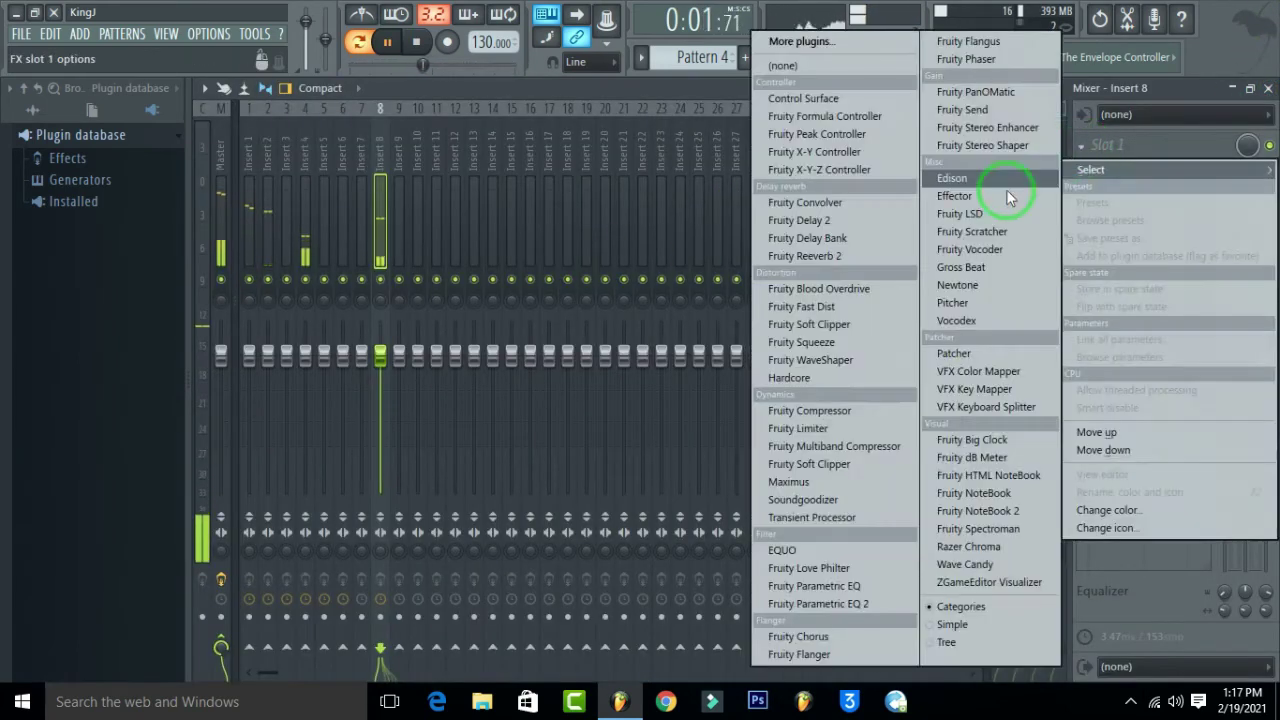
left_click(846, 253)
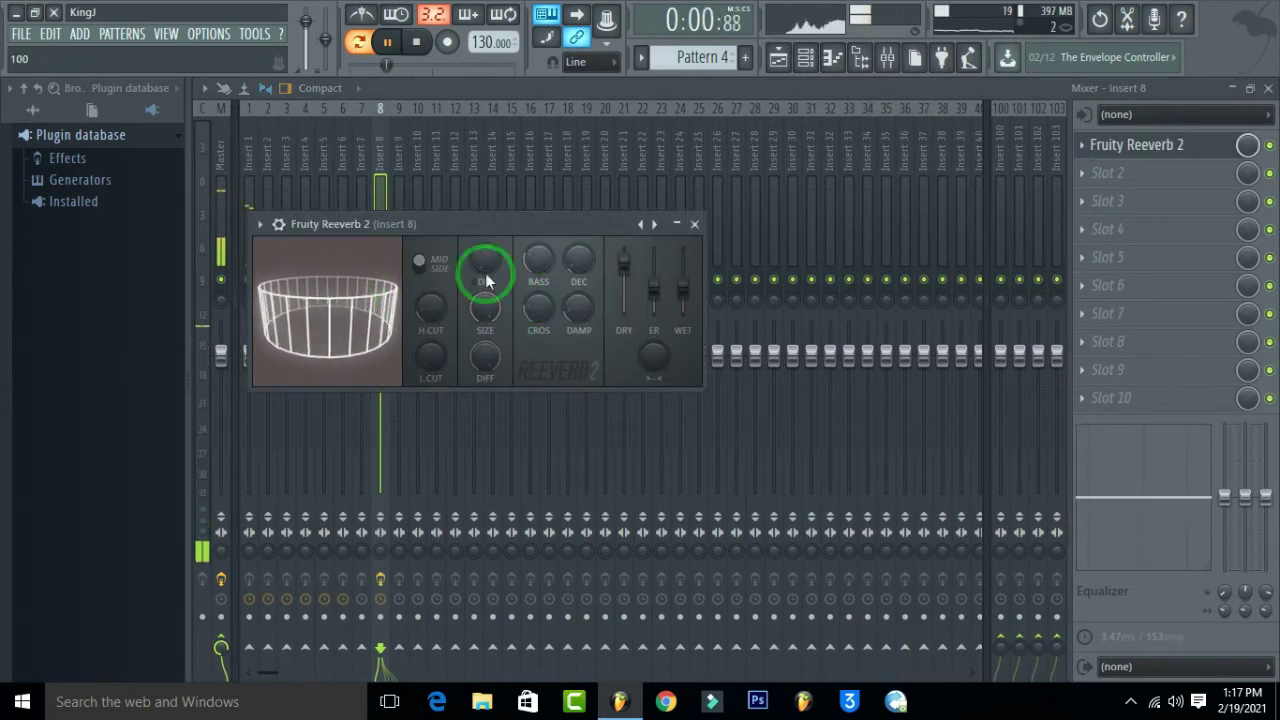
left_click(694, 224)
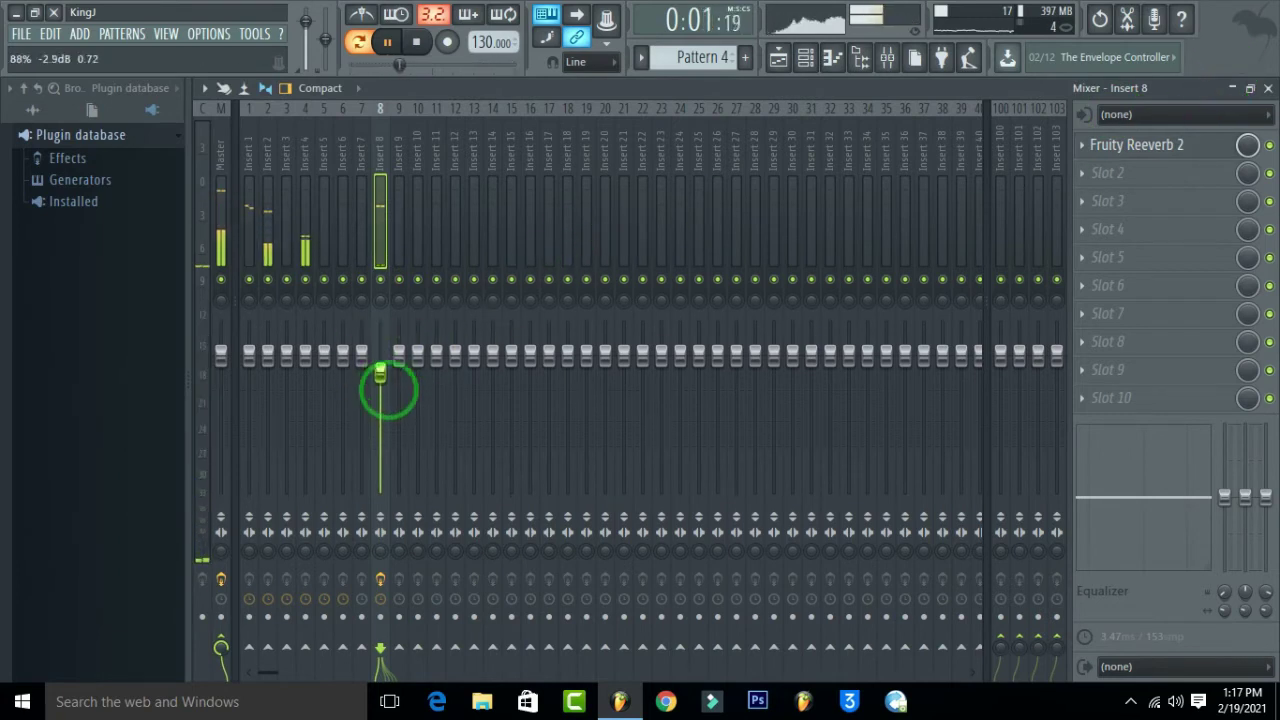
left_click_drag(389, 390, 389, 394)
left_click(1268, 88)
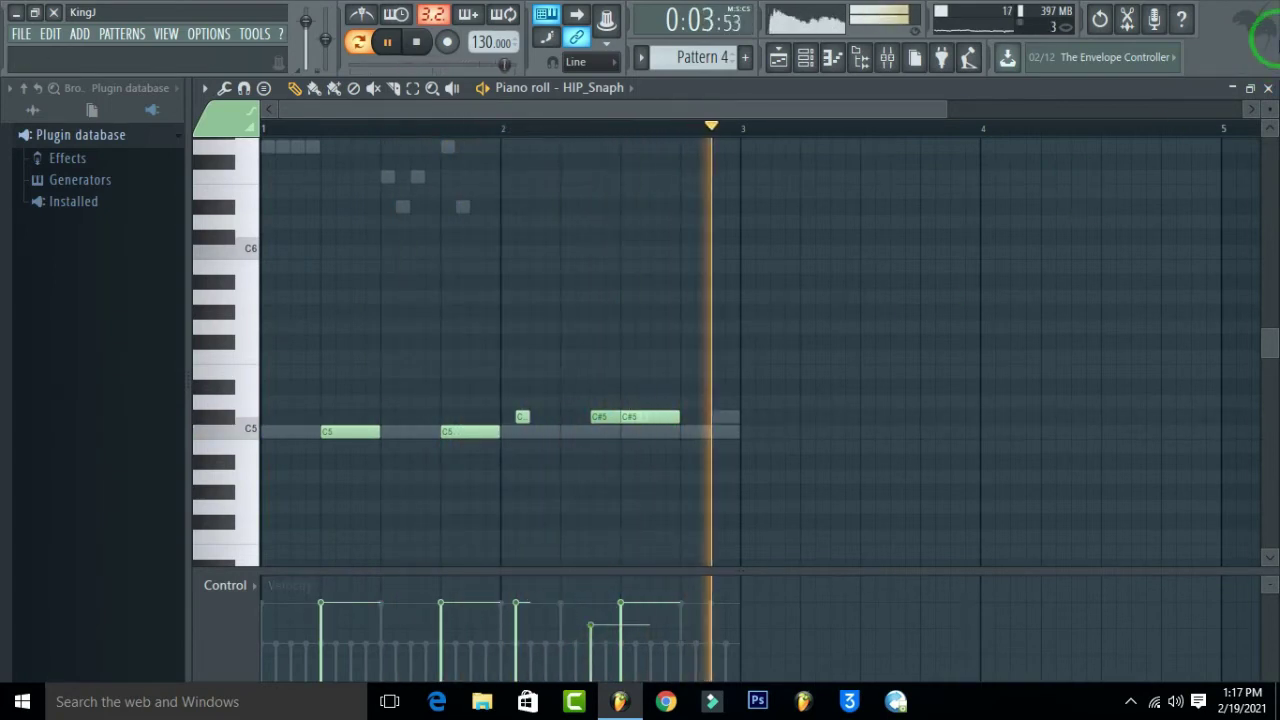
left_click(1268, 88)
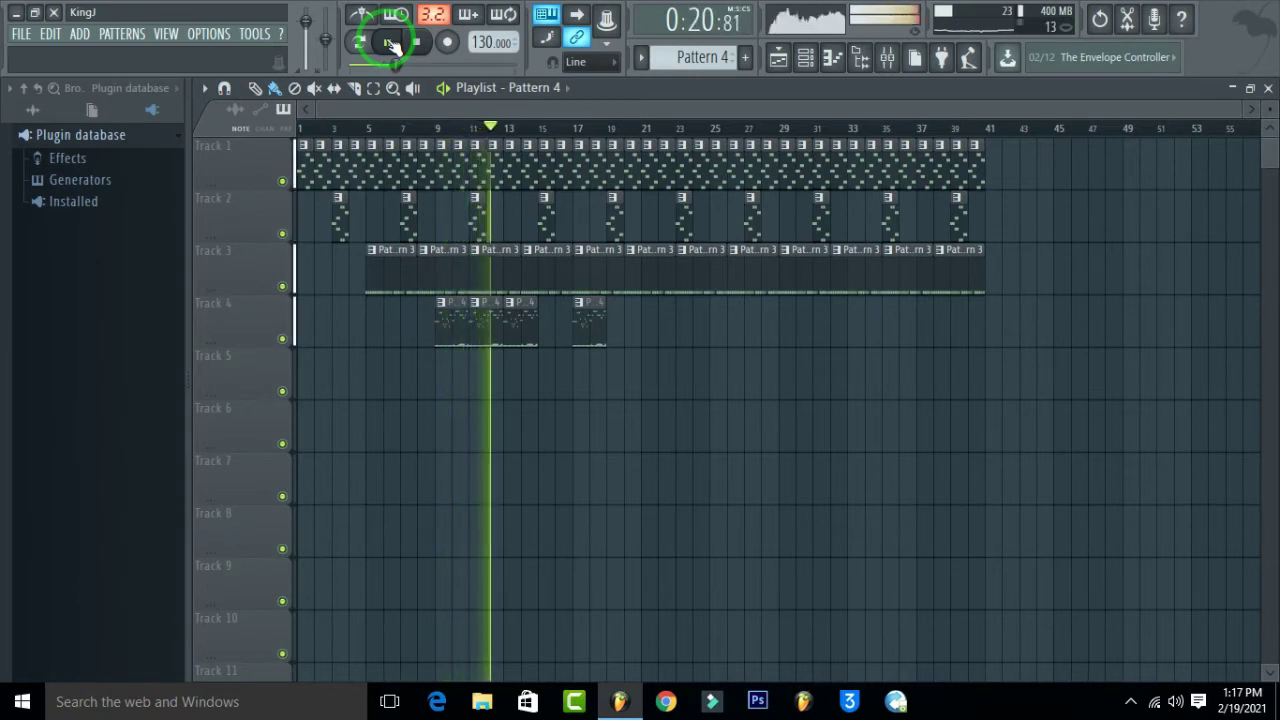
Step: Open Pattern 4's Grv Kick 13 notes, delete the two C5 notes on beats 1 and 2 of bar 2, and play the pattern alone
double_click(514, 324)
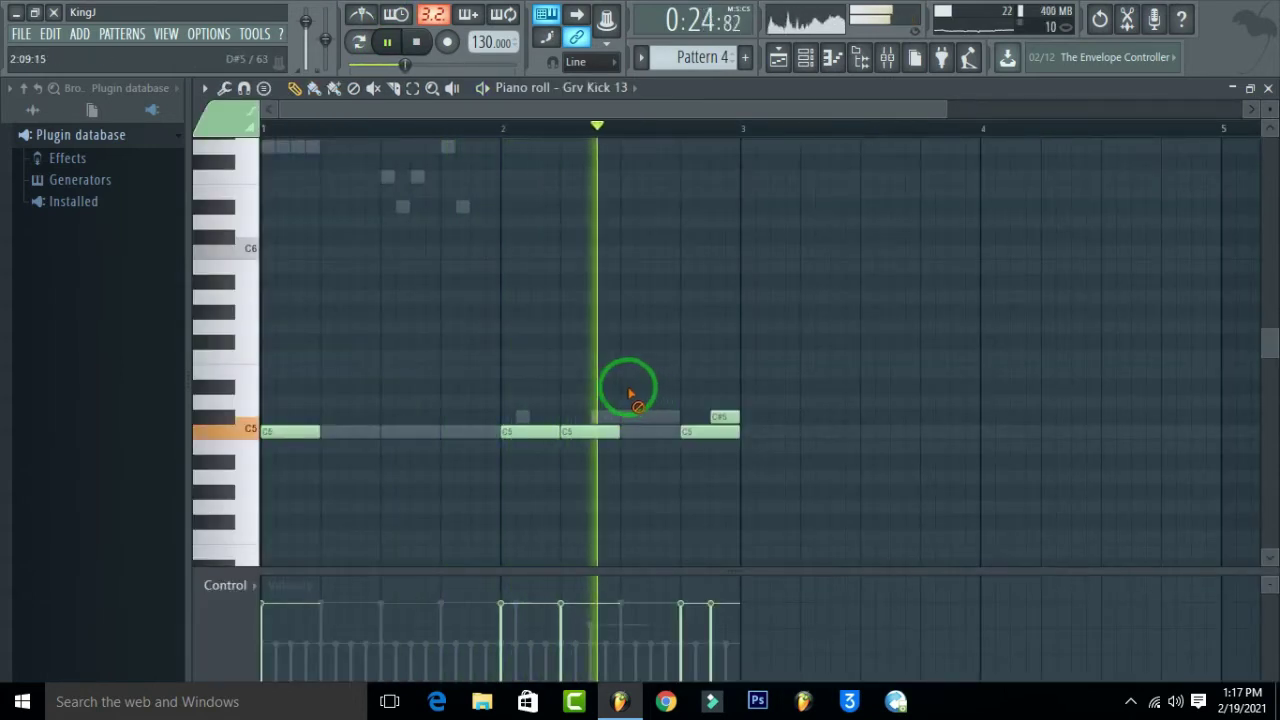
right_click(578, 431)
right_click(551, 431)
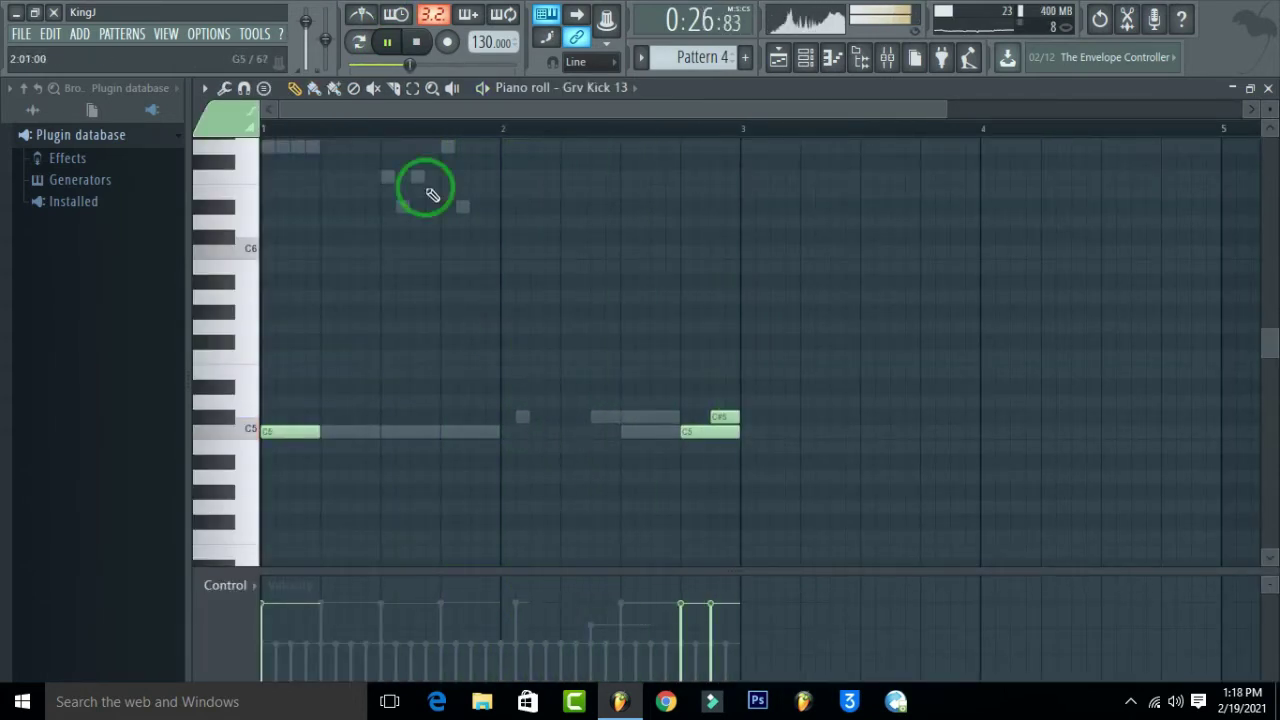
left_click(356, 46)
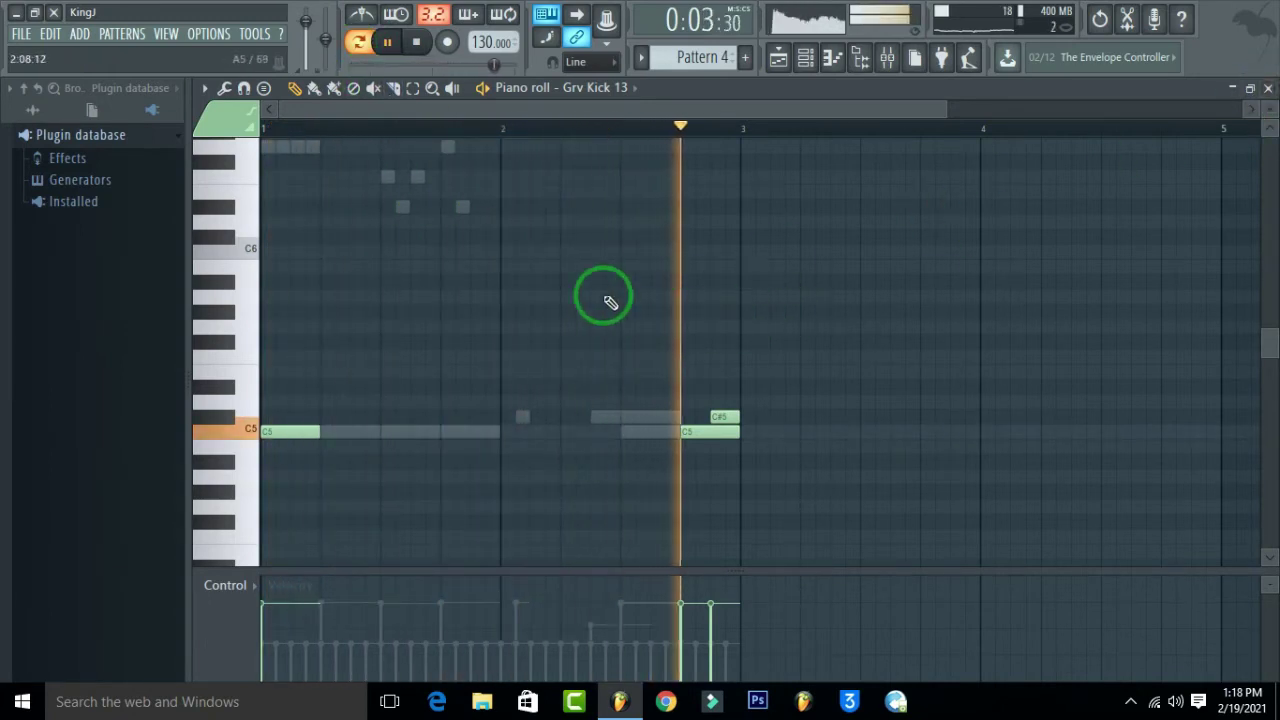
left_click(609, 87)
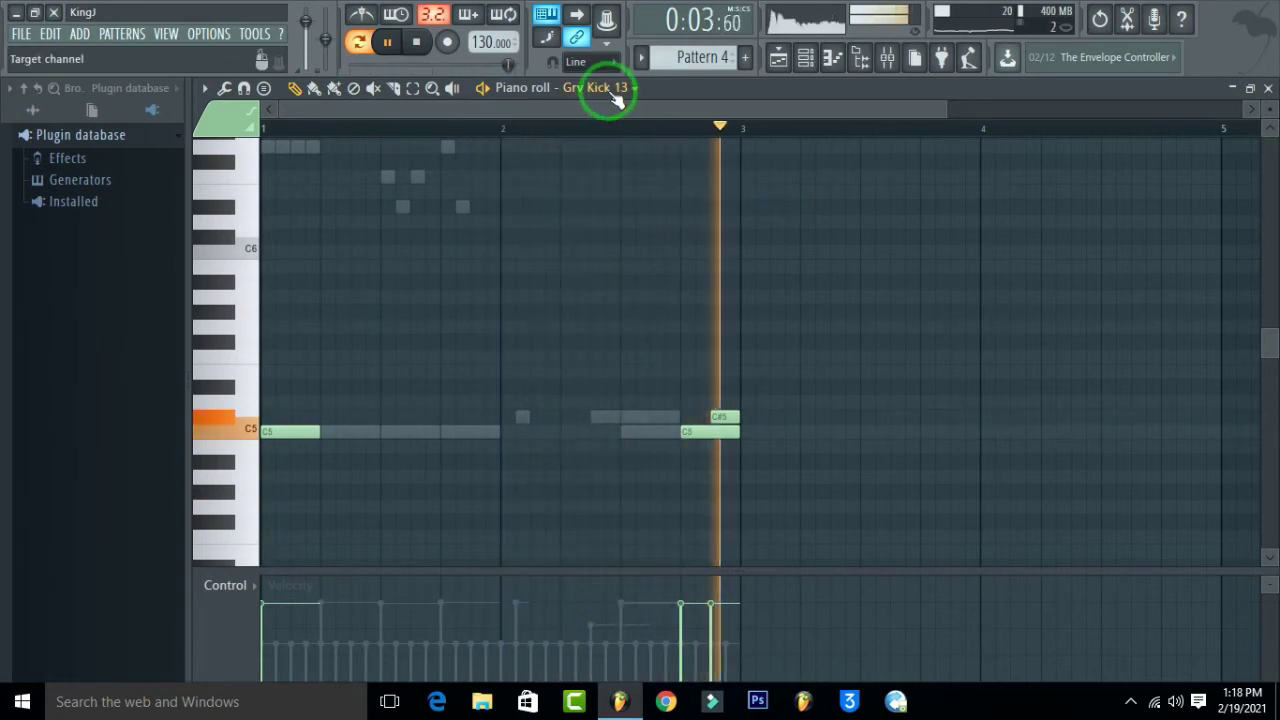
Step: Redraw the C5 kick notes on beats 1 and 2 of bar 2 and raise their velocities to match the other kick notes
left_click(509, 430)
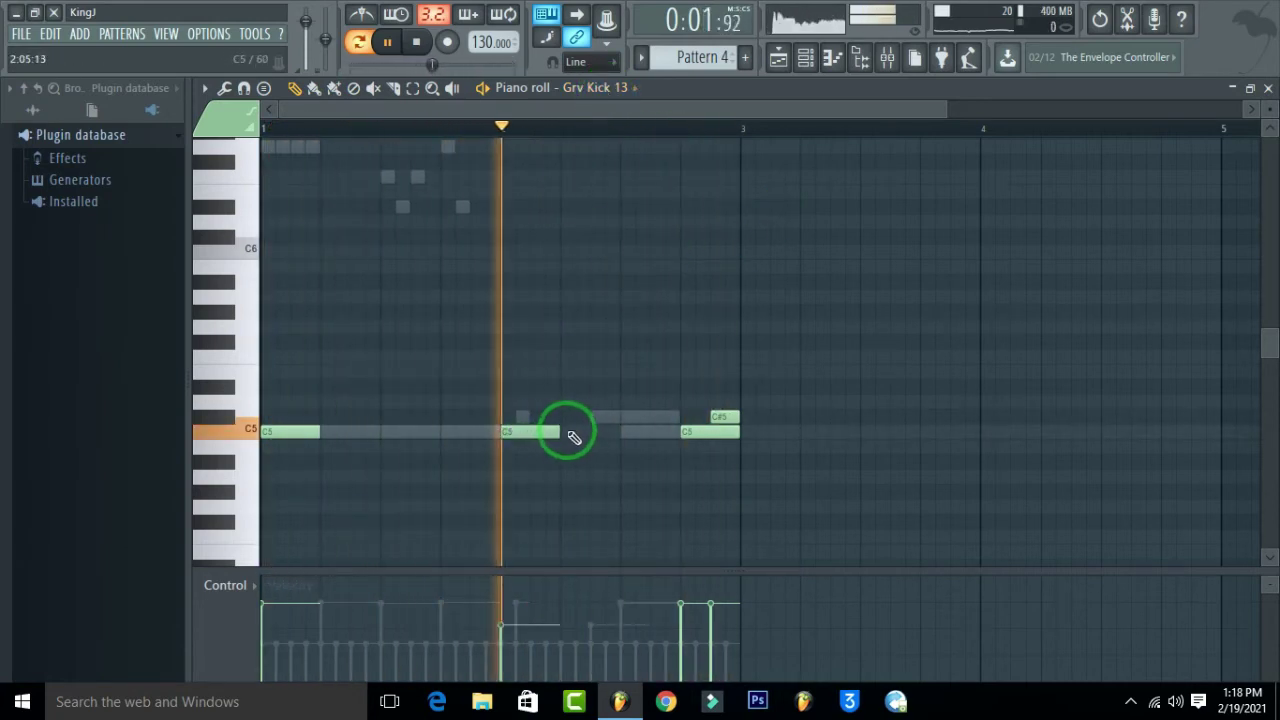
left_click(598, 87)
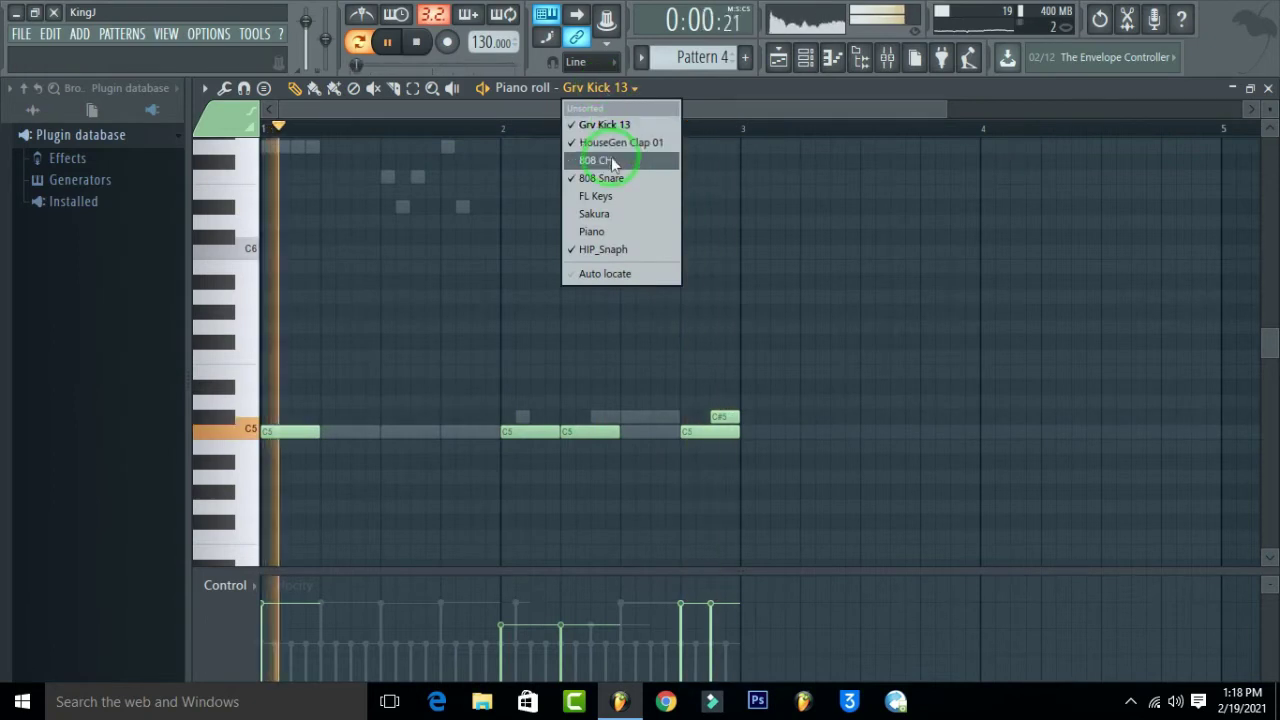
left_click(621, 603)
left_click_drag(621, 603, 498, 602)
Step: Delete the C#5 HIP_Snaph notes from bar 2, return to the playlist and stop playback
left_click(598, 87)
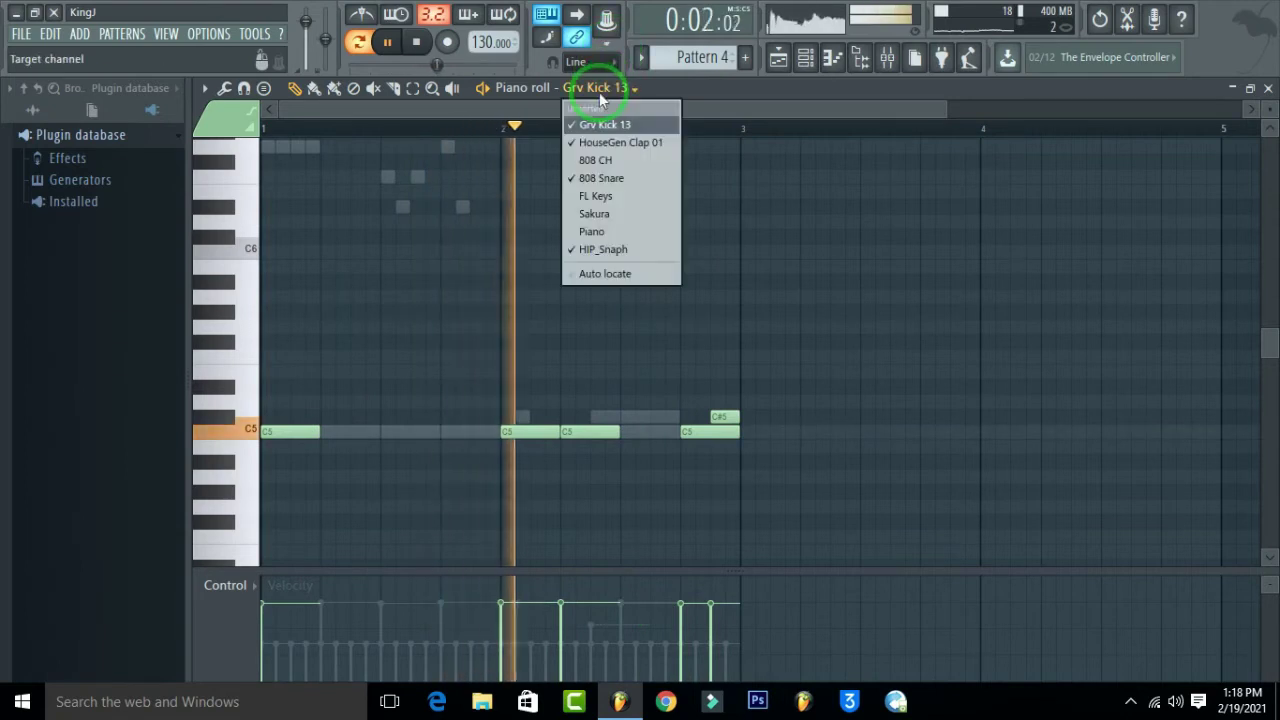
left_click(612, 252)
right_click(523, 417)
right_click(634, 417)
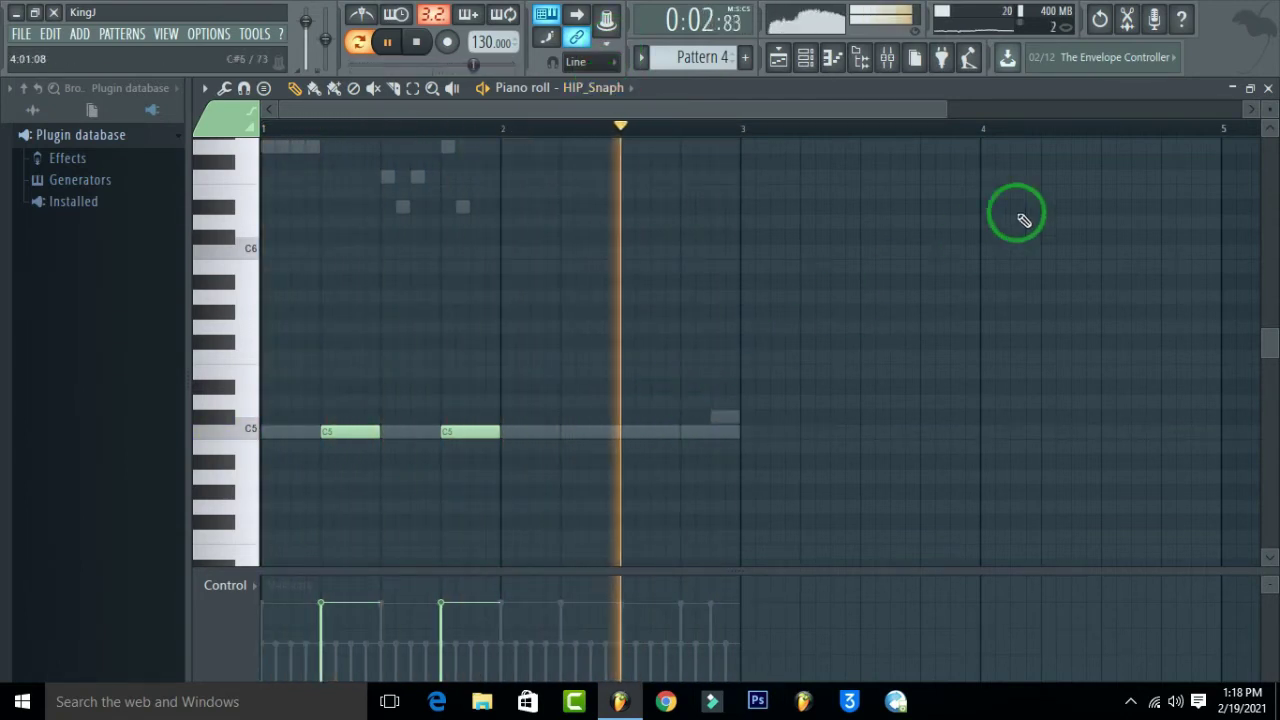
left_click(1268, 89)
left_click(653, 390)
key("space")
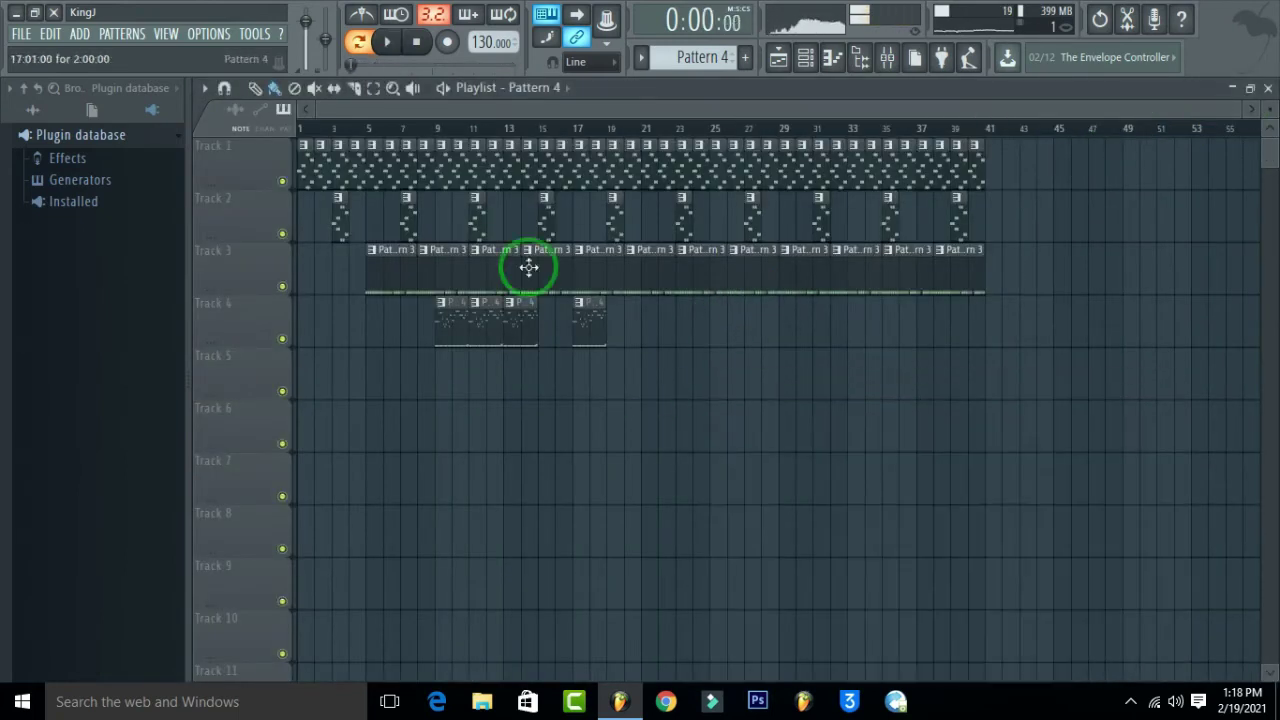
Step: Play the playlist from about bar 8, stop playback, and briefly view the channel rack
left_click(420, 130)
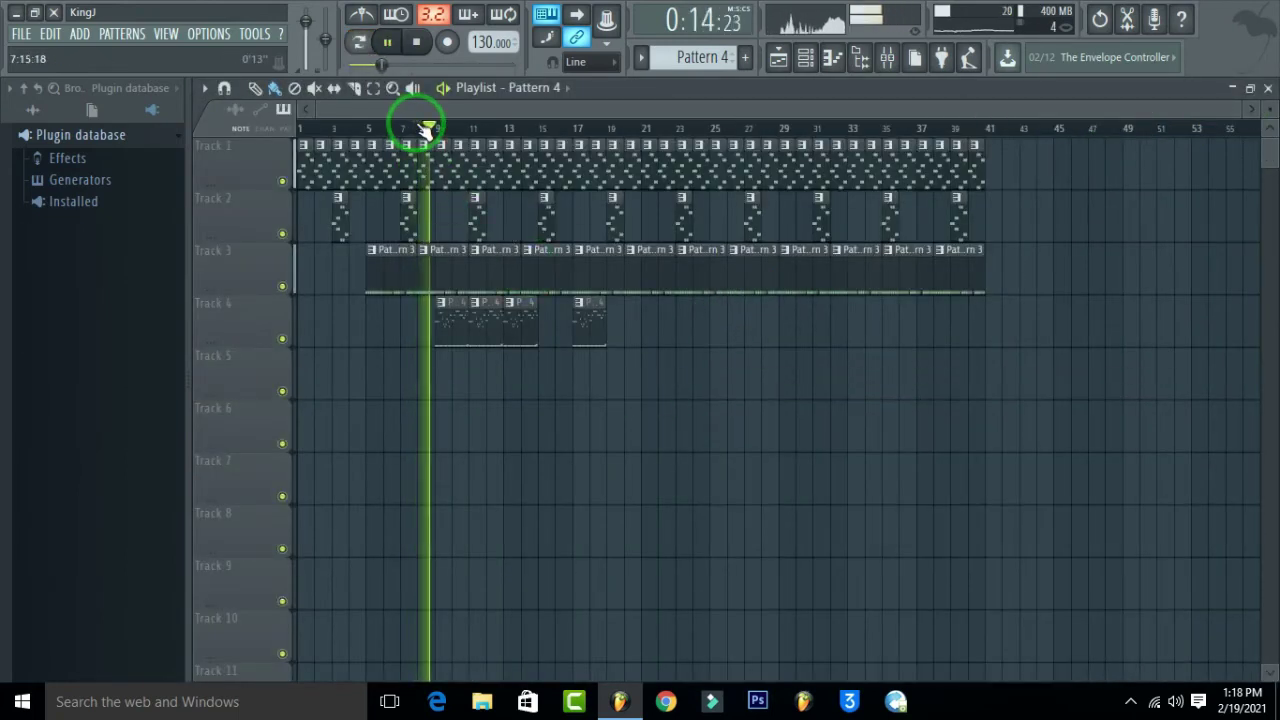
left_click(413, 45)
left_click(835, 60)
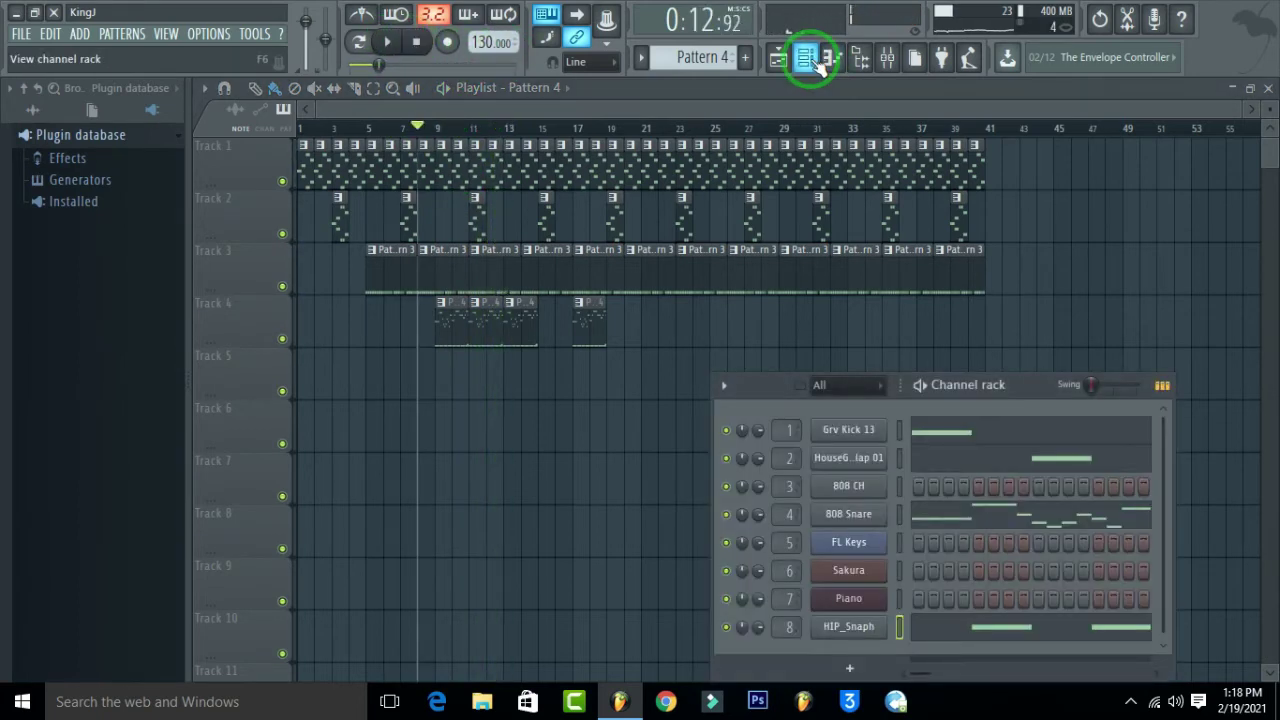
left_click(818, 62)
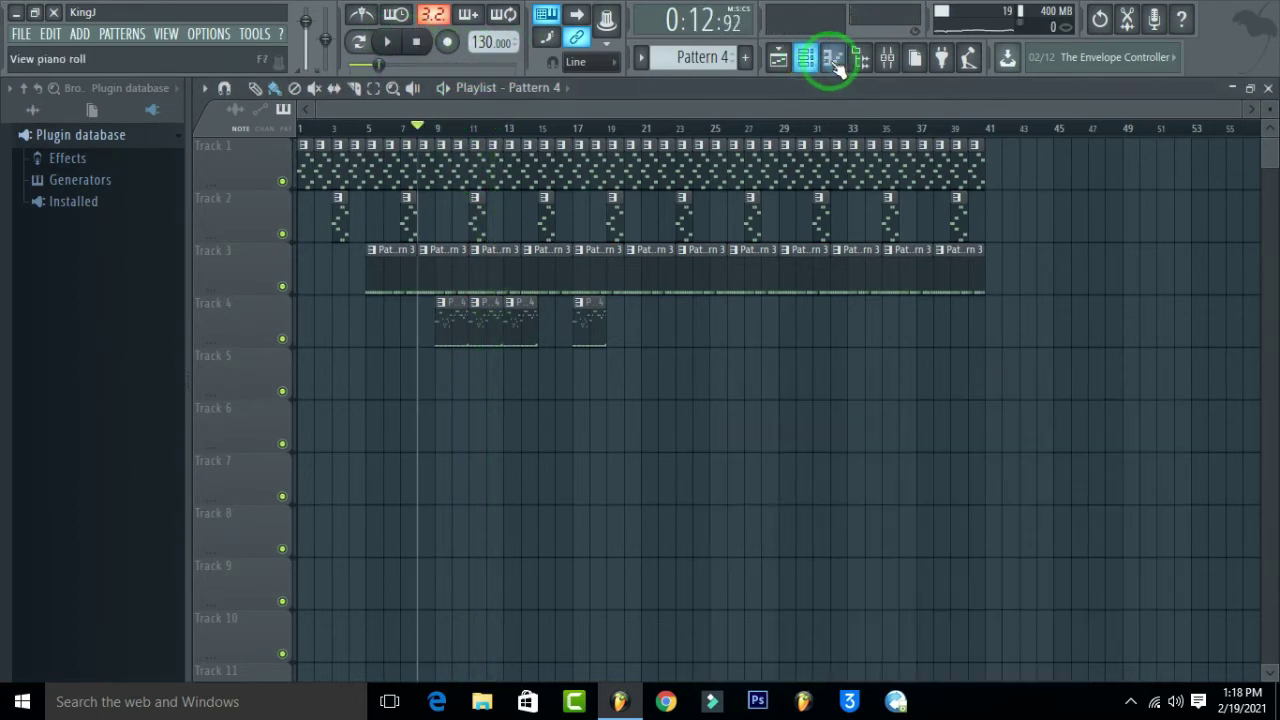
Step: Open the piano roll of the empty Pattern 5 for the Sakura channel
left_click(835, 62)
scroll(707, 62, "up", 1)
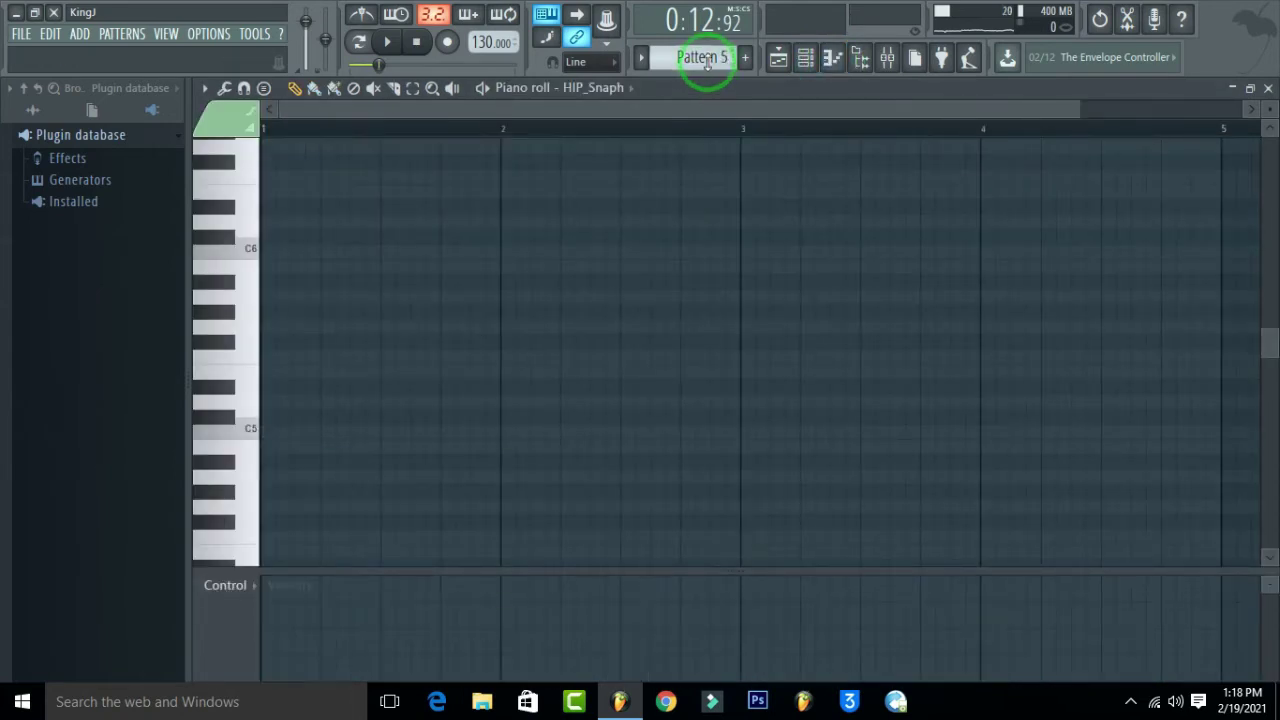
left_click(622, 88)
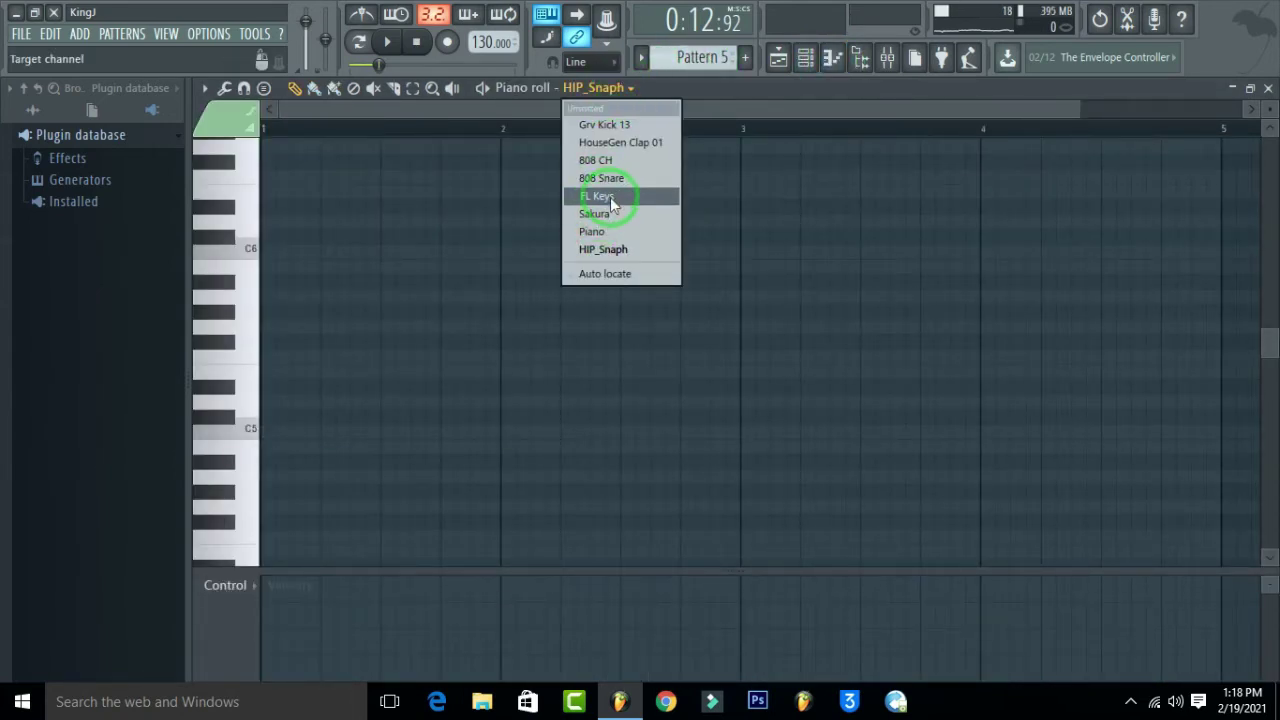
left_click(612, 214)
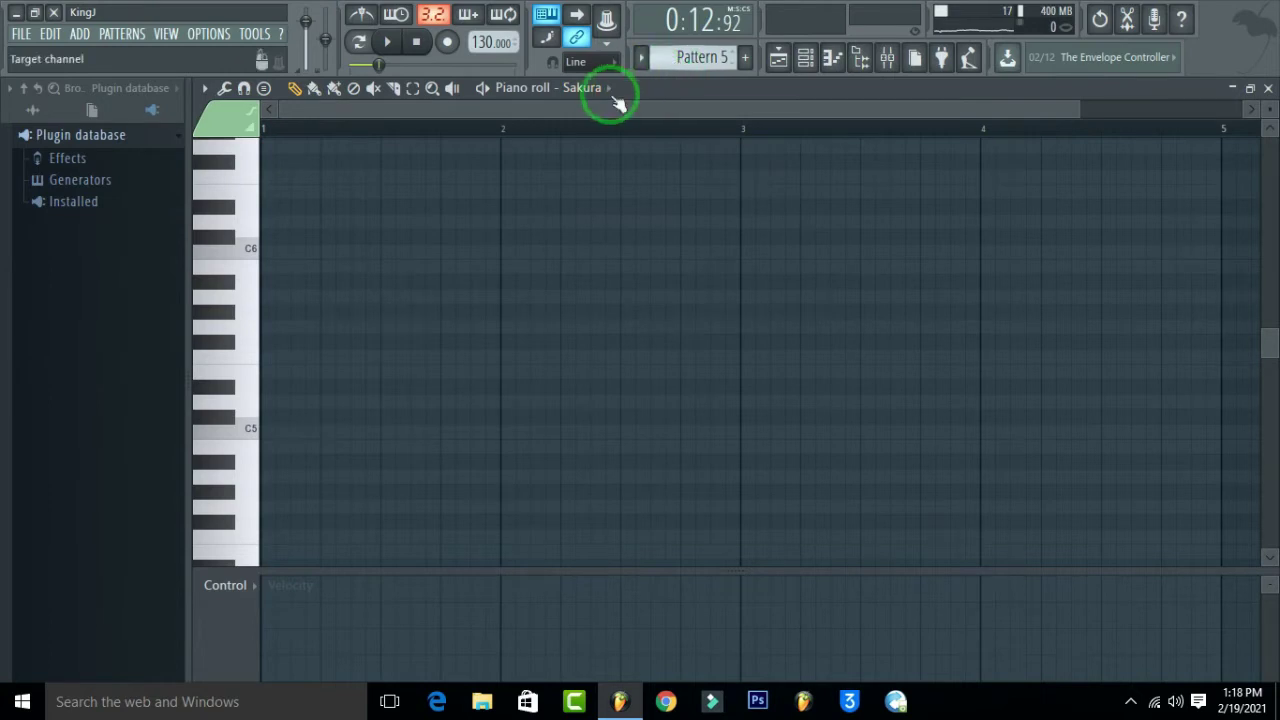
Step: Copy all of Pattern 1's Piano notes and paste them into the Sakura channel of Pattern 5
scroll(692, 58, "down", 6)
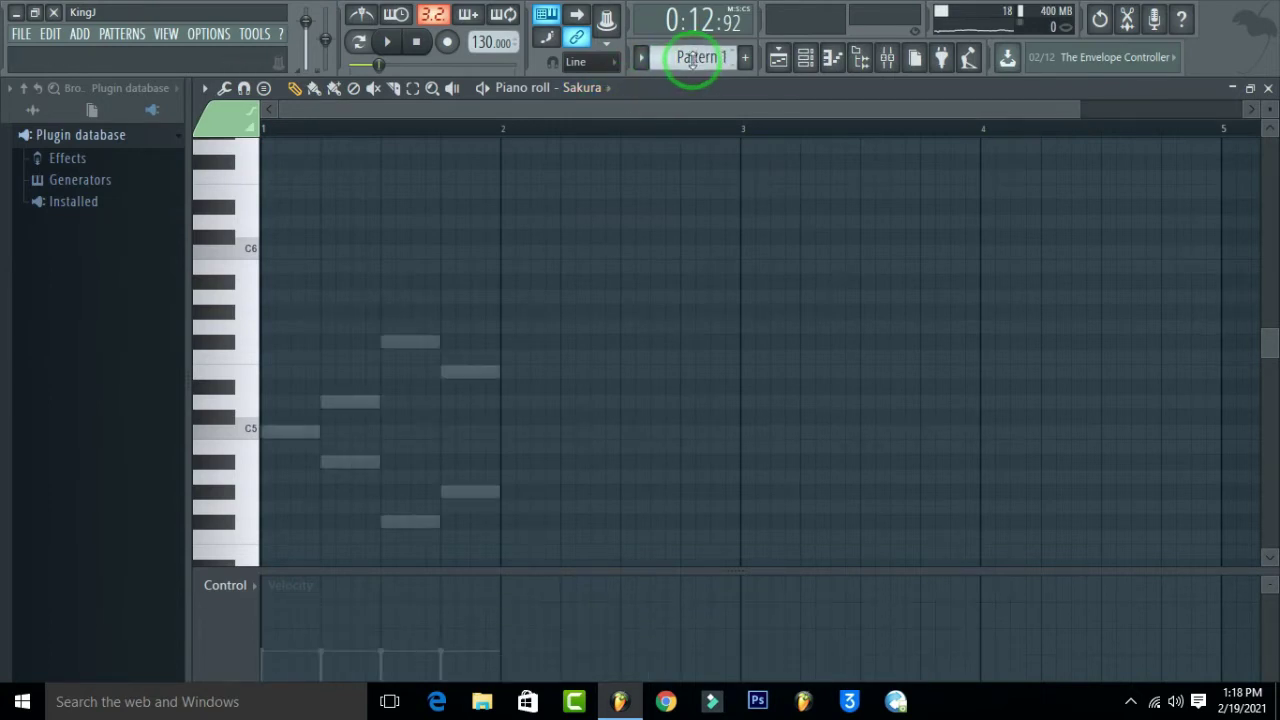
left_click(617, 90)
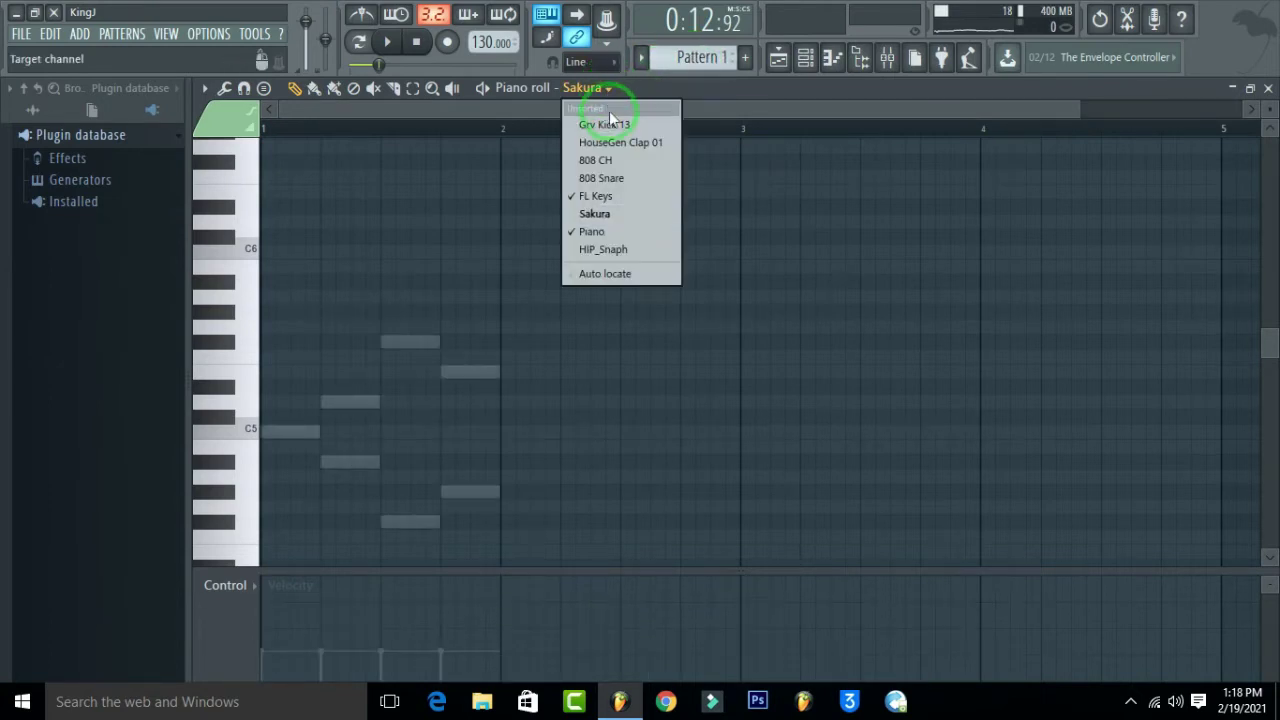
left_click(601, 233)
key("ctrl+a")
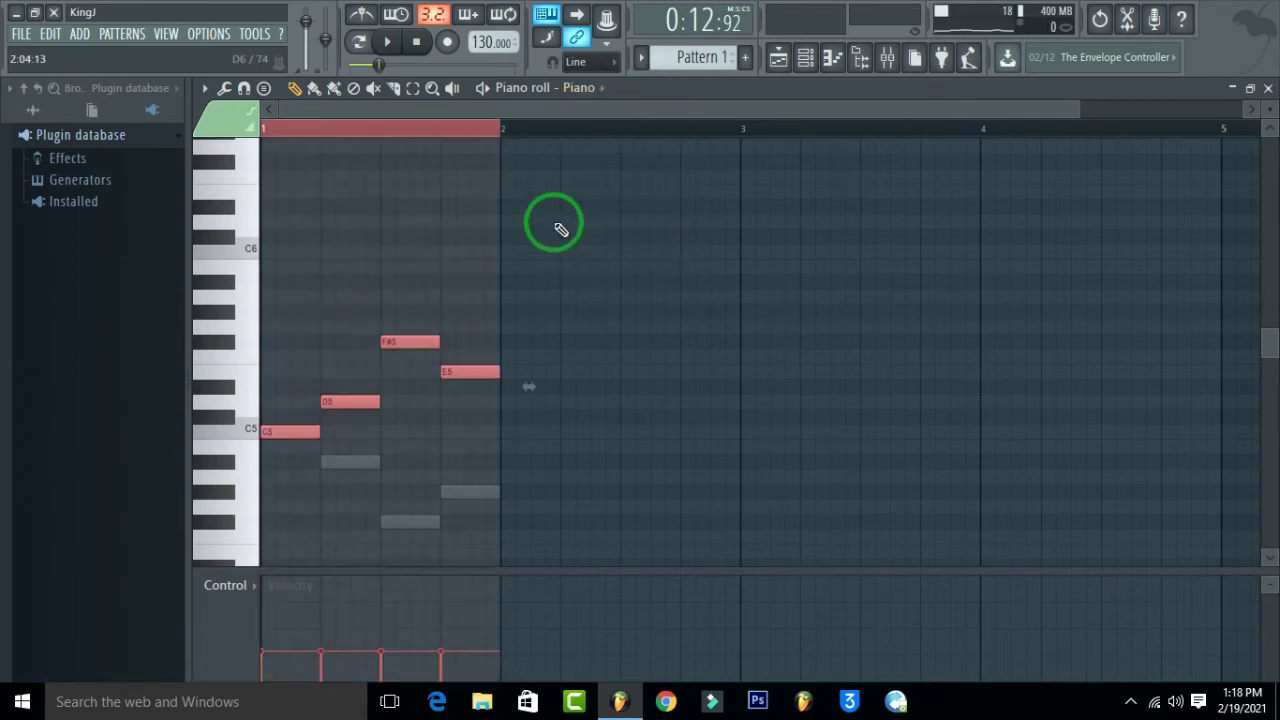
scroll(700, 57, "down", 4)
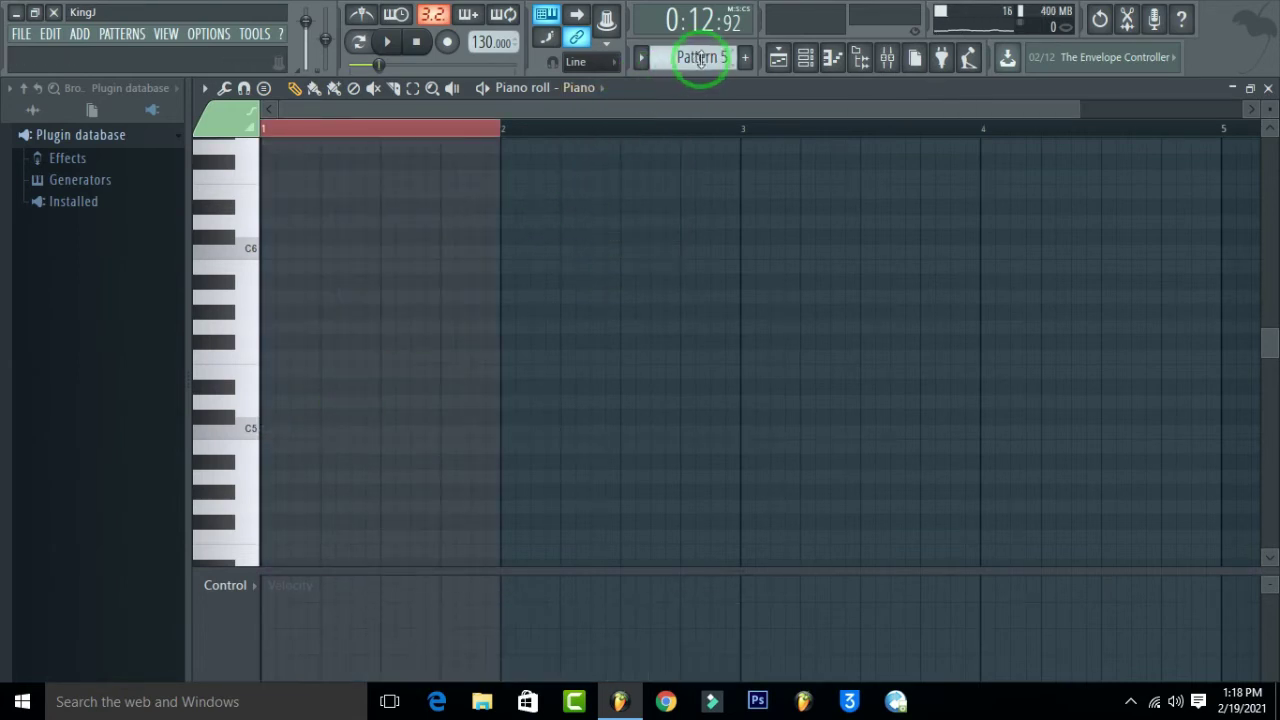
left_click(590, 90)
left_click(606, 200)
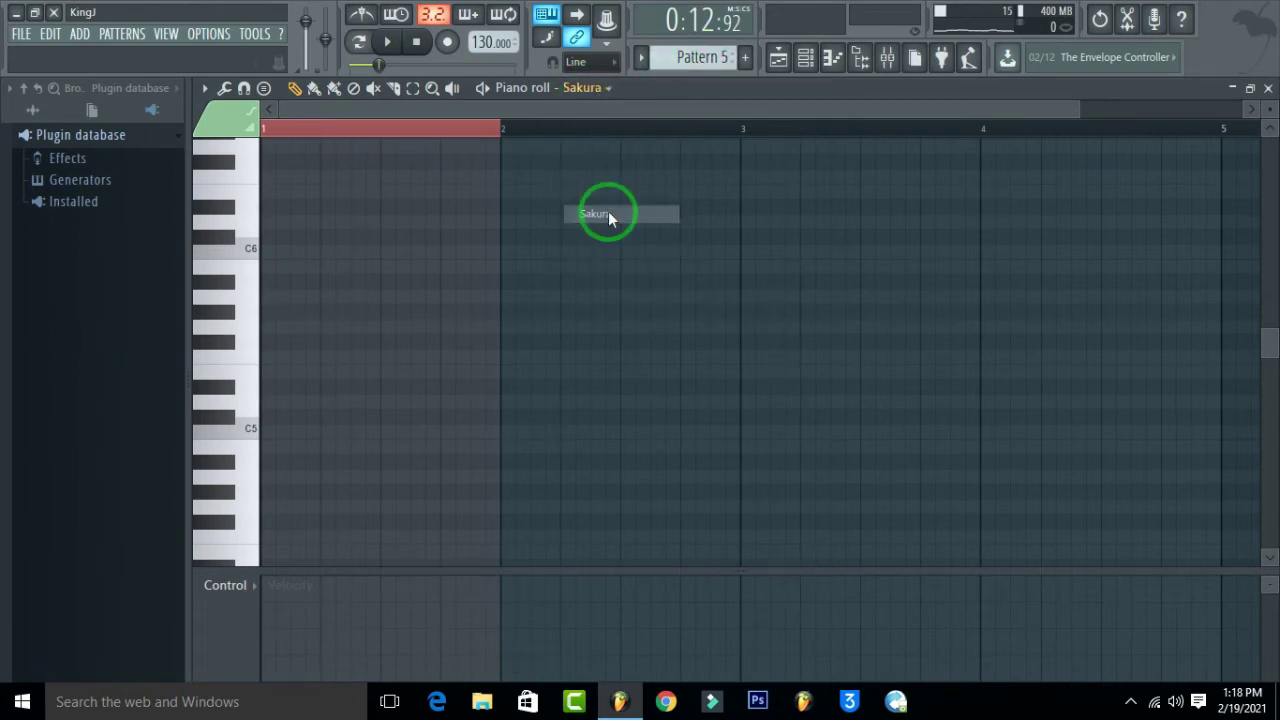
scroll(676, 57, "up", 4)
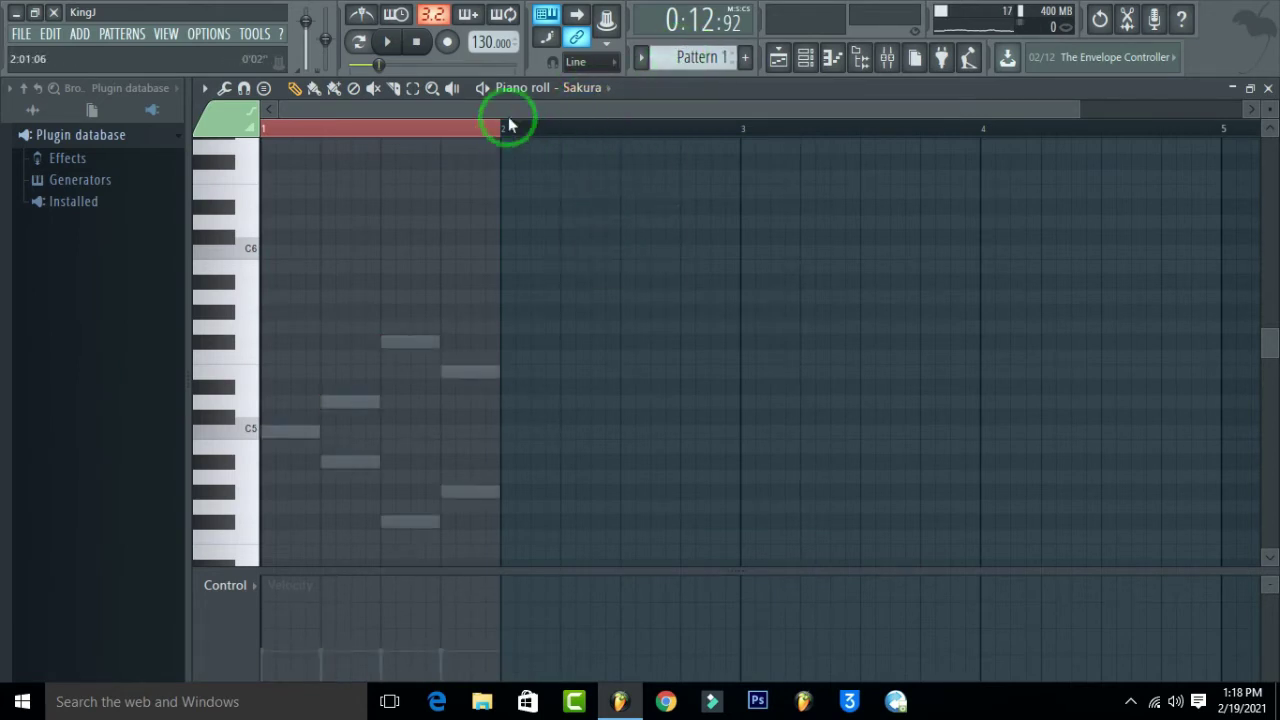
left_click(582, 88)
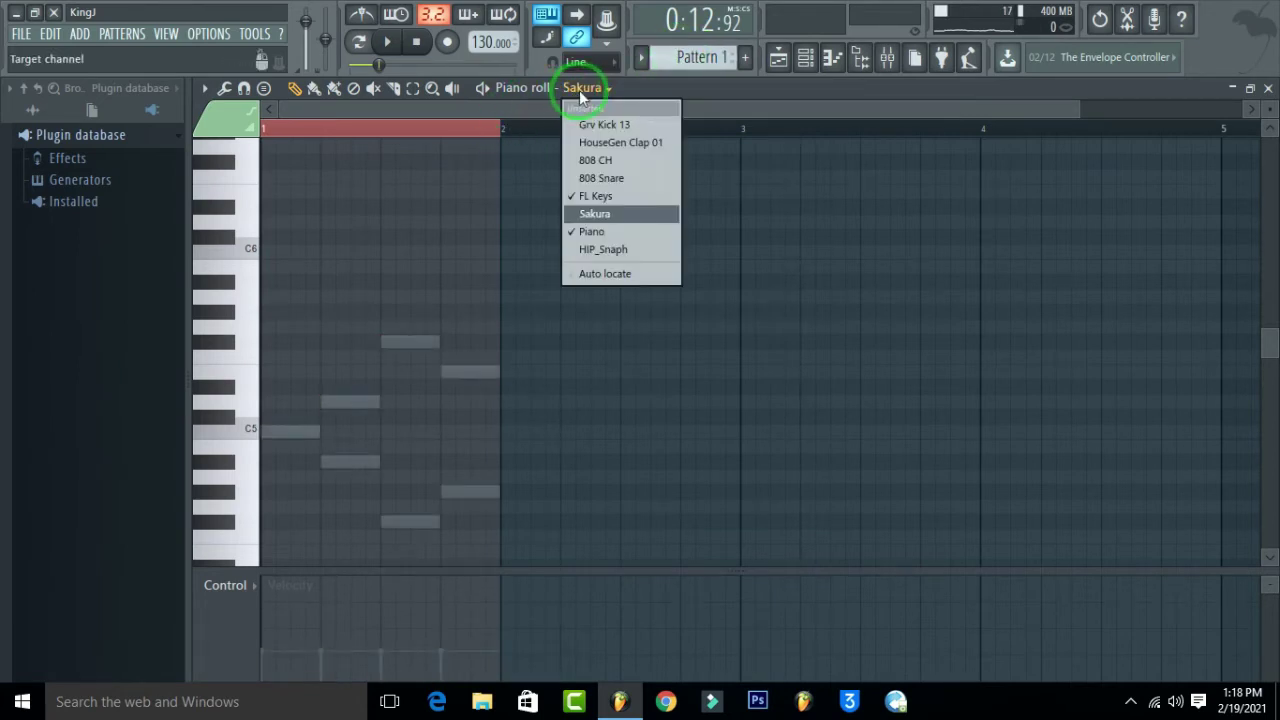
left_click(610, 233)
scroll(681, 60, "down", 4)
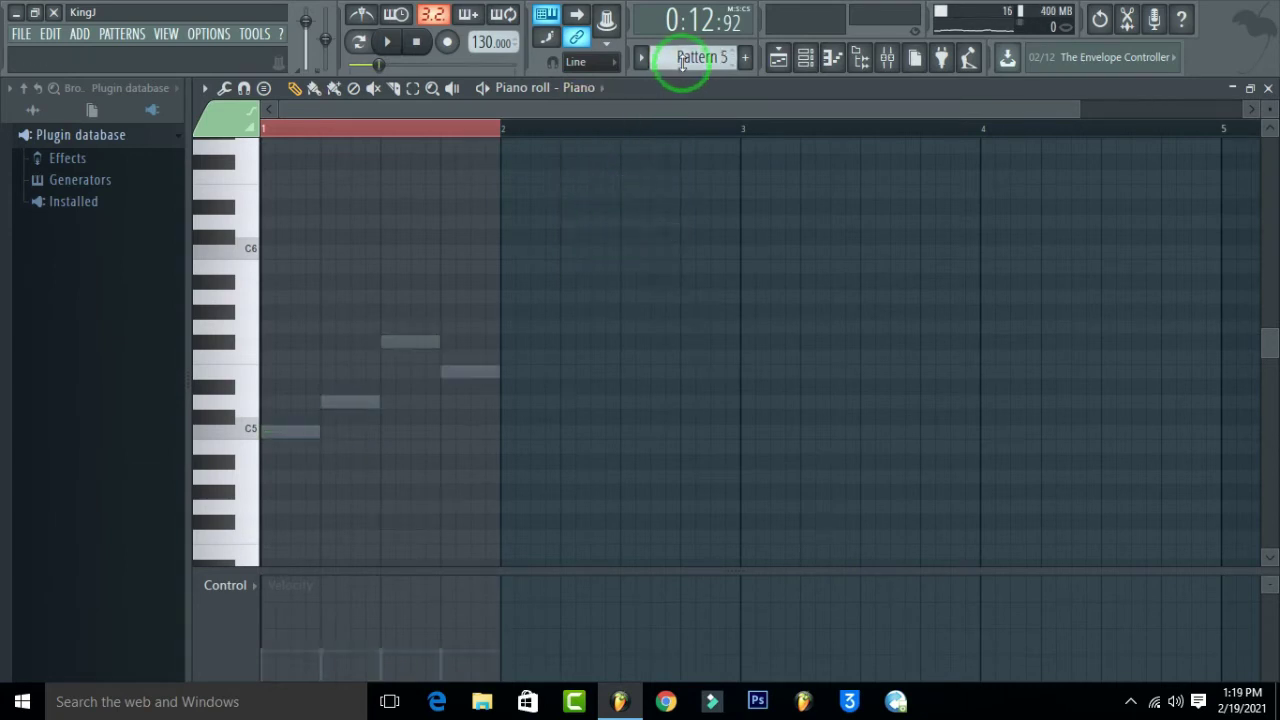
Step: Copy Pattern 1's FL Keys notes into Pattern 5's Sakura channel, play the pattern, and return to the playlist
scroll(681, 60, "up", 4)
left_click(605, 90)
left_click(607, 197)
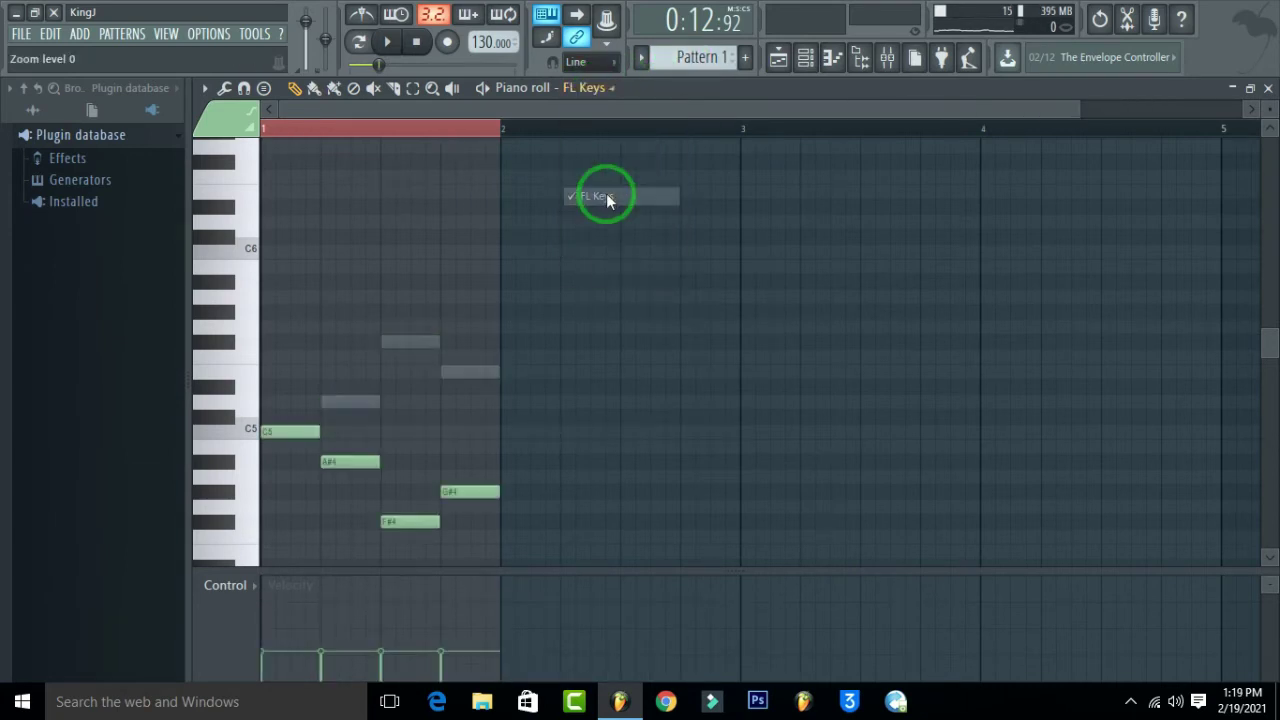
key("ctrl+a")
scroll(700, 57, "down", 4)
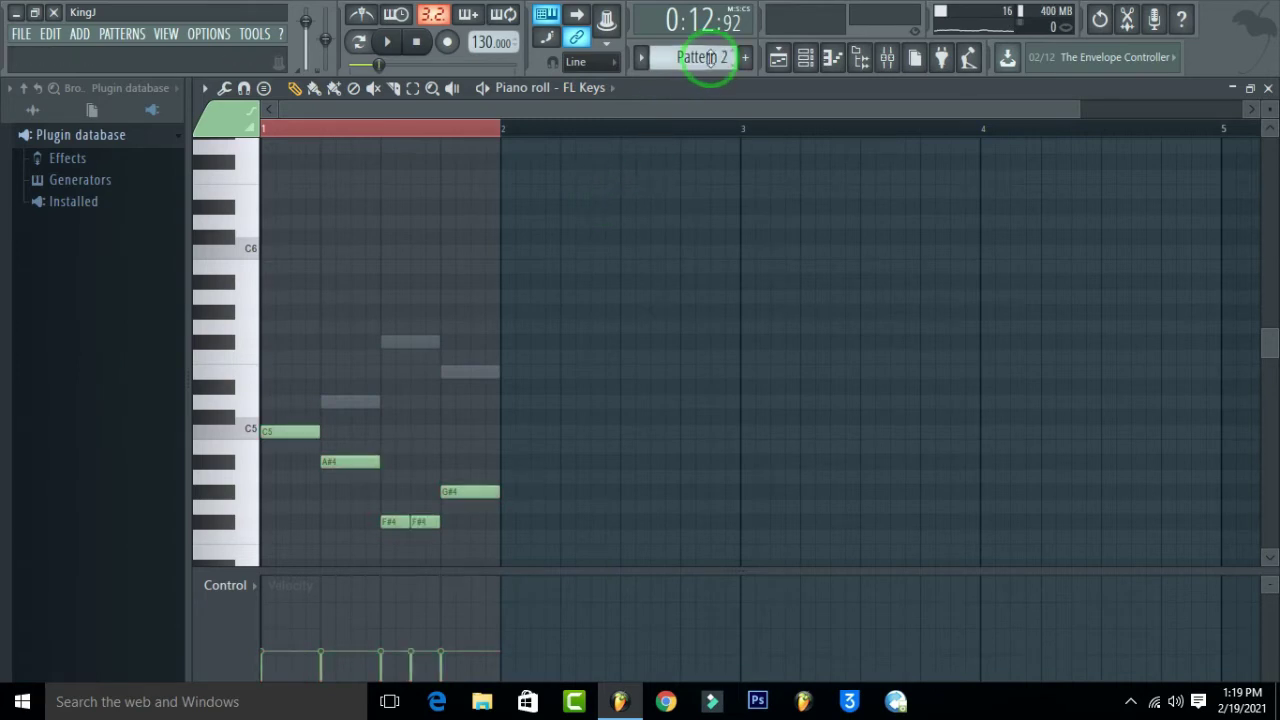
left_click(607, 90)
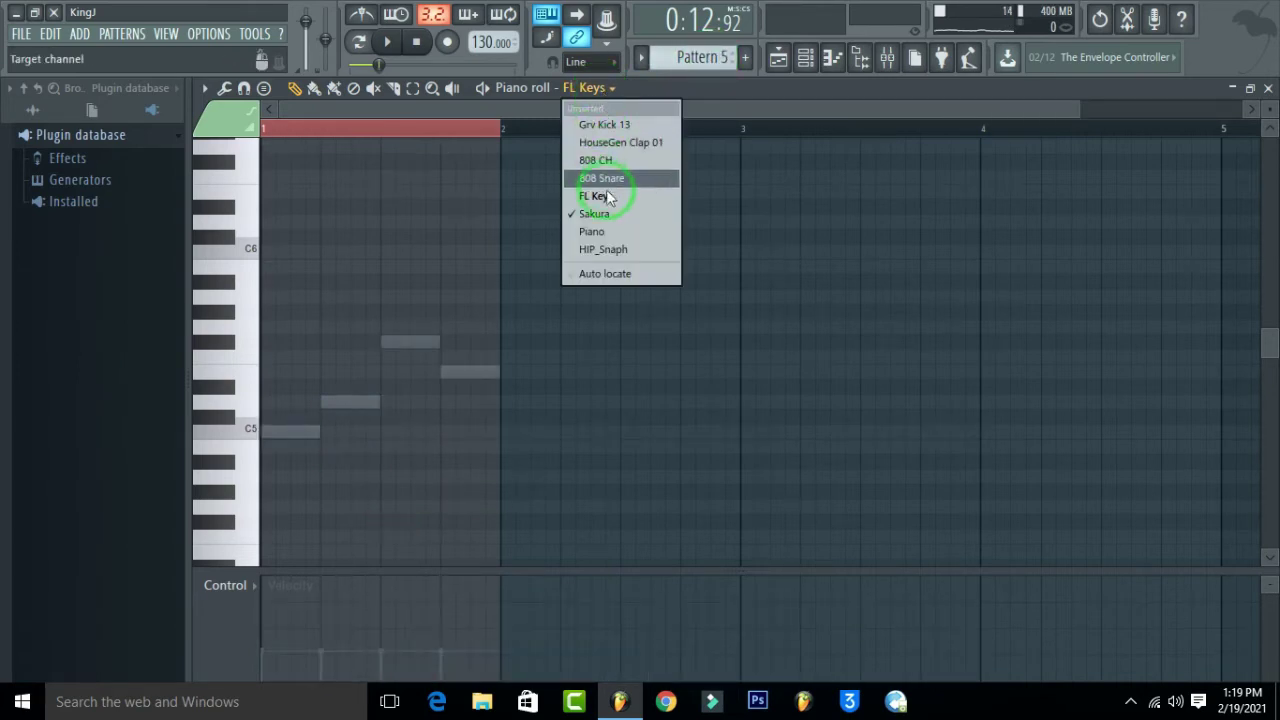
left_click(605, 214)
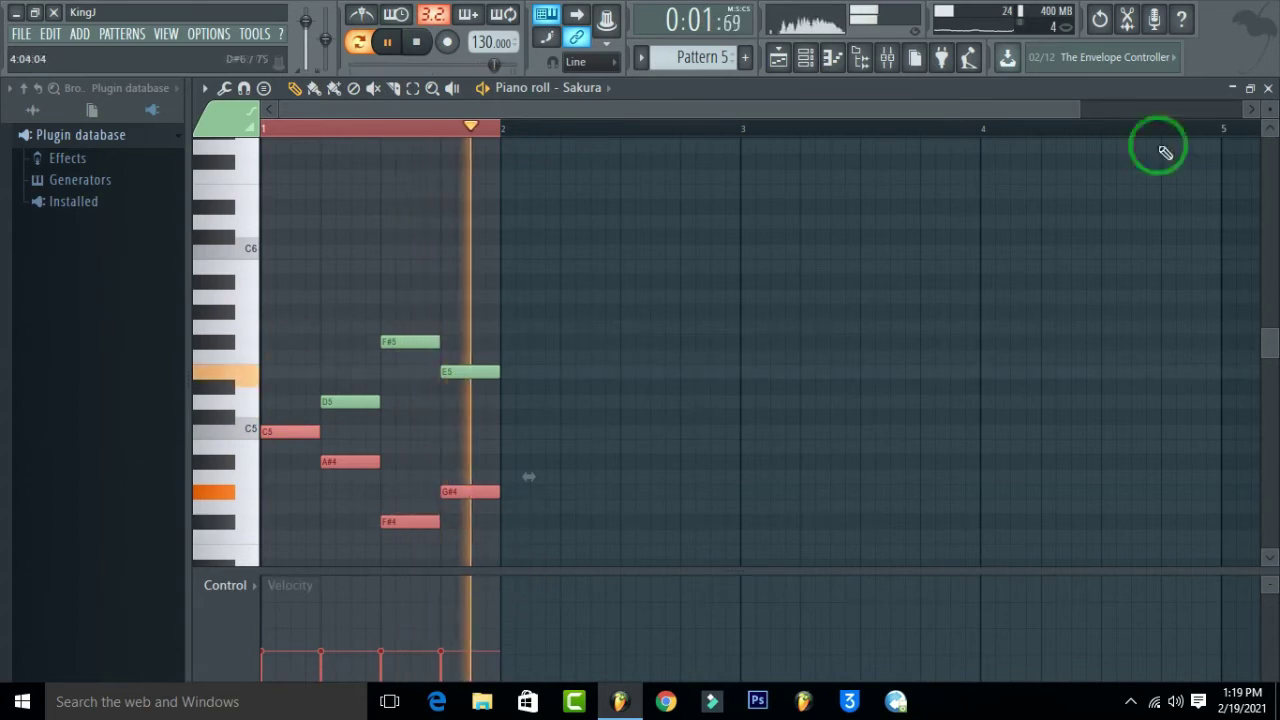
left_click(1268, 88)
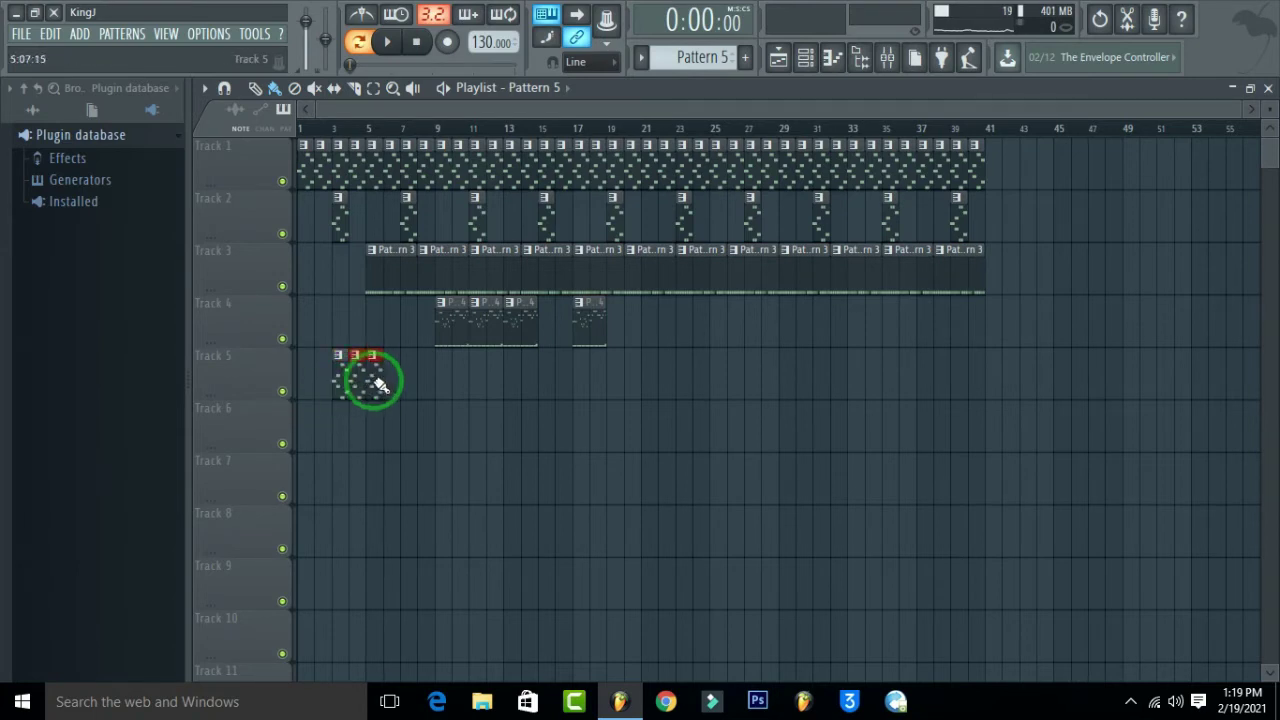
Step: Fill Track 5 with Pattern 5 clips up to bar 40, start playback, and remove its clips in bars 3 and 4
left_click_drag(380, 385, 962, 352)
left_click(386, 92)
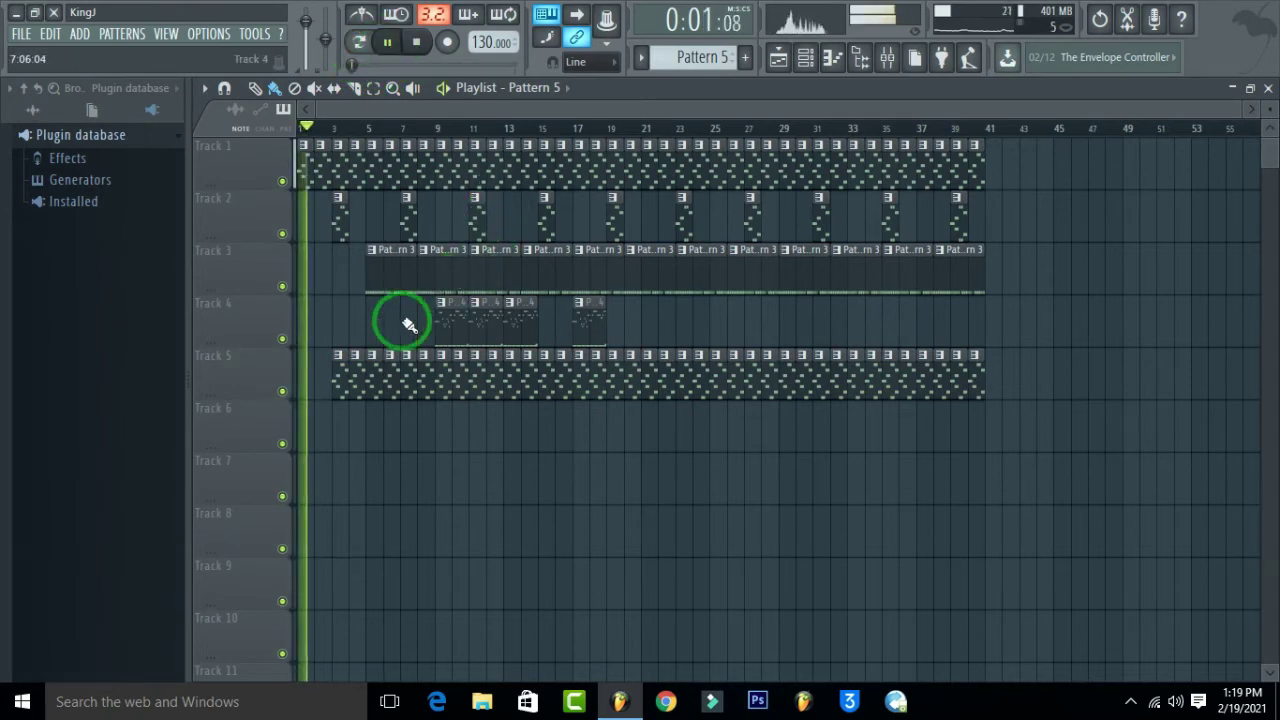
right_click(352, 368)
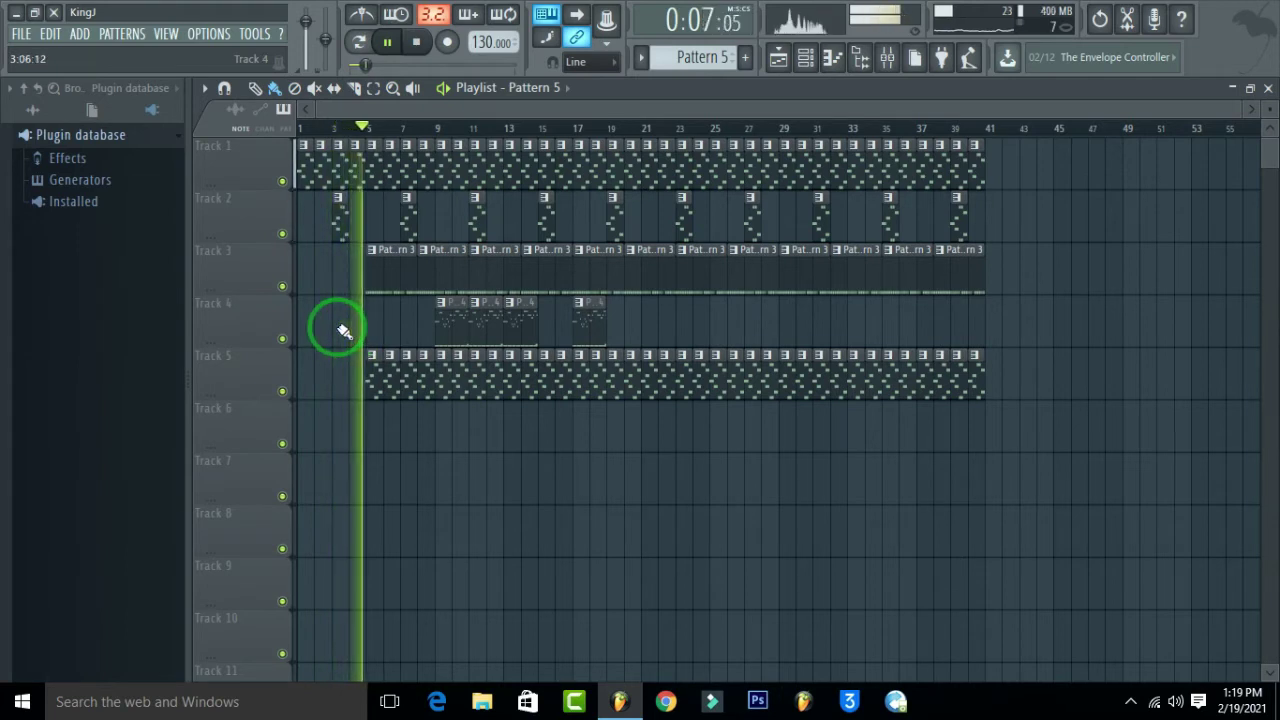
Step: Open Pattern 5's Sakura notes and lower all their velocities to about 14%
double_click(390, 368)
mouse_move(500, 657)
left_mouse_down()
mouse_move(306, 669)
mouse_move(251, 663)
mouse_move(438, 662)
mouse_move(471, 676)
mouse_move(277, 660)
mouse_move(252, 640)
left_mouse_up()
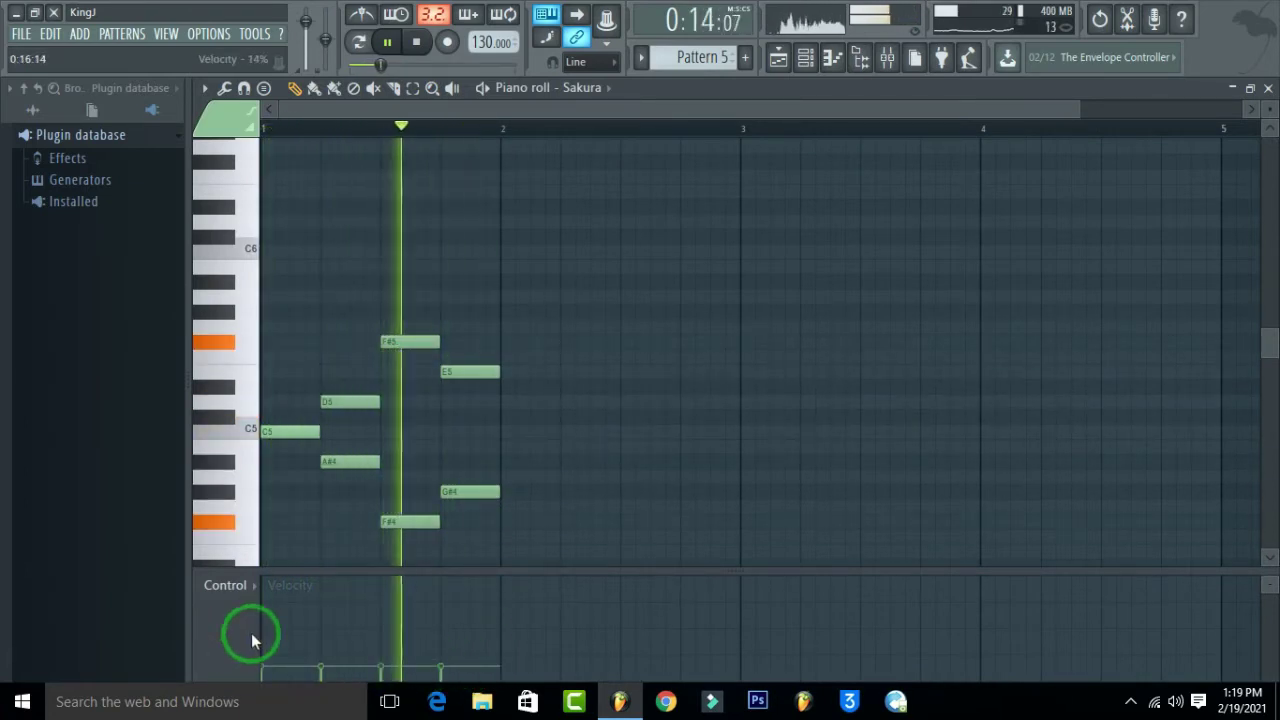
Step: Lower mixer Insert 6's volume to about 67% and return to the playlist
left_click(805, 58)
left_click(805, 58)
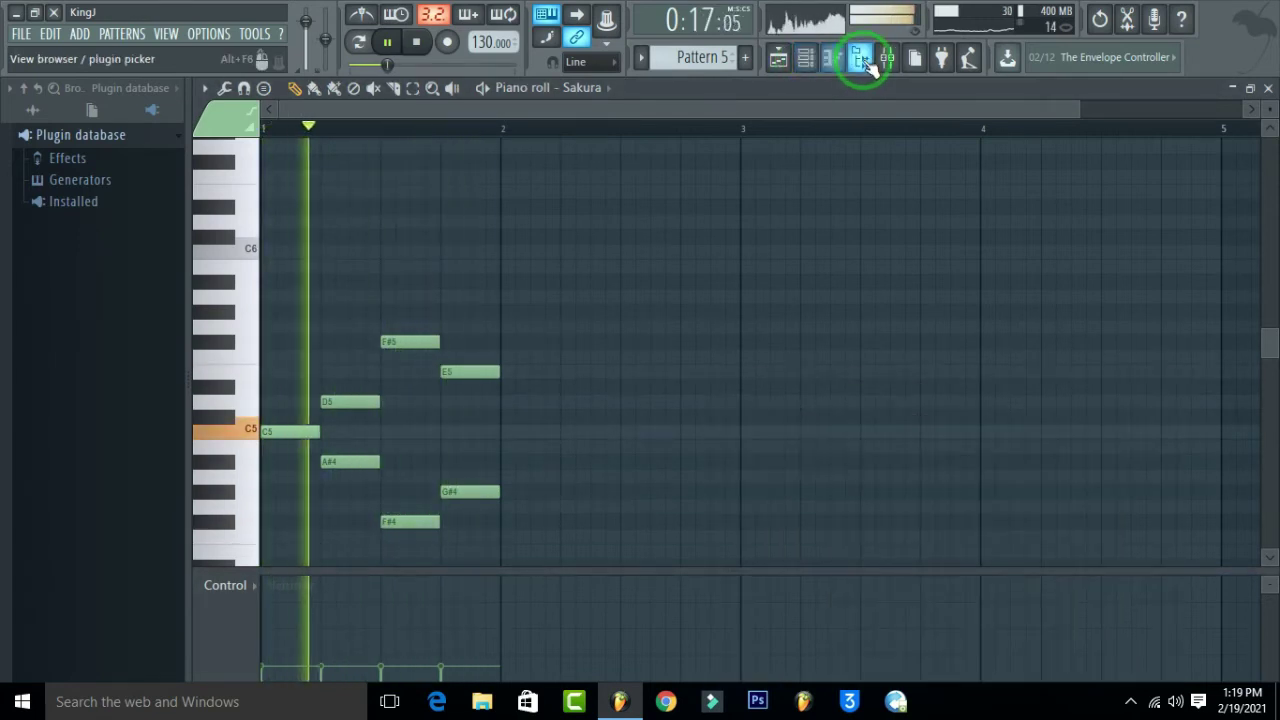
left_click(887, 57)
left_click(342, 183)
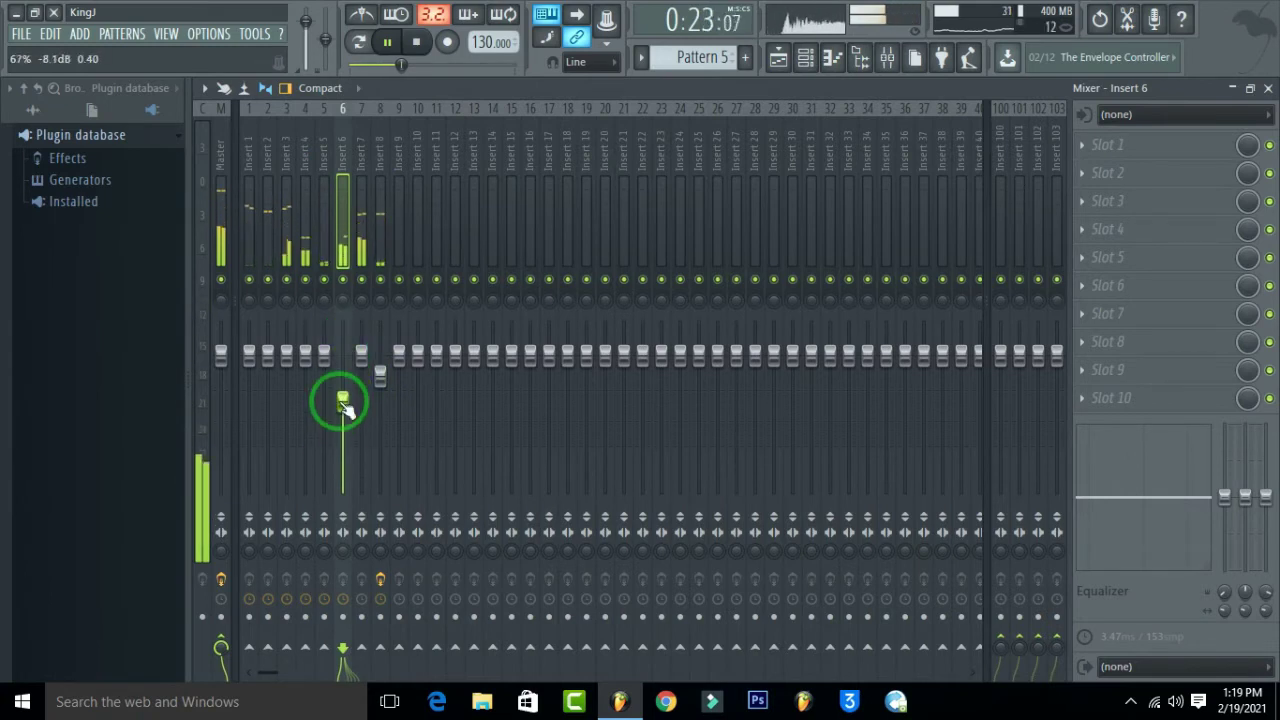
left_click(1267, 89)
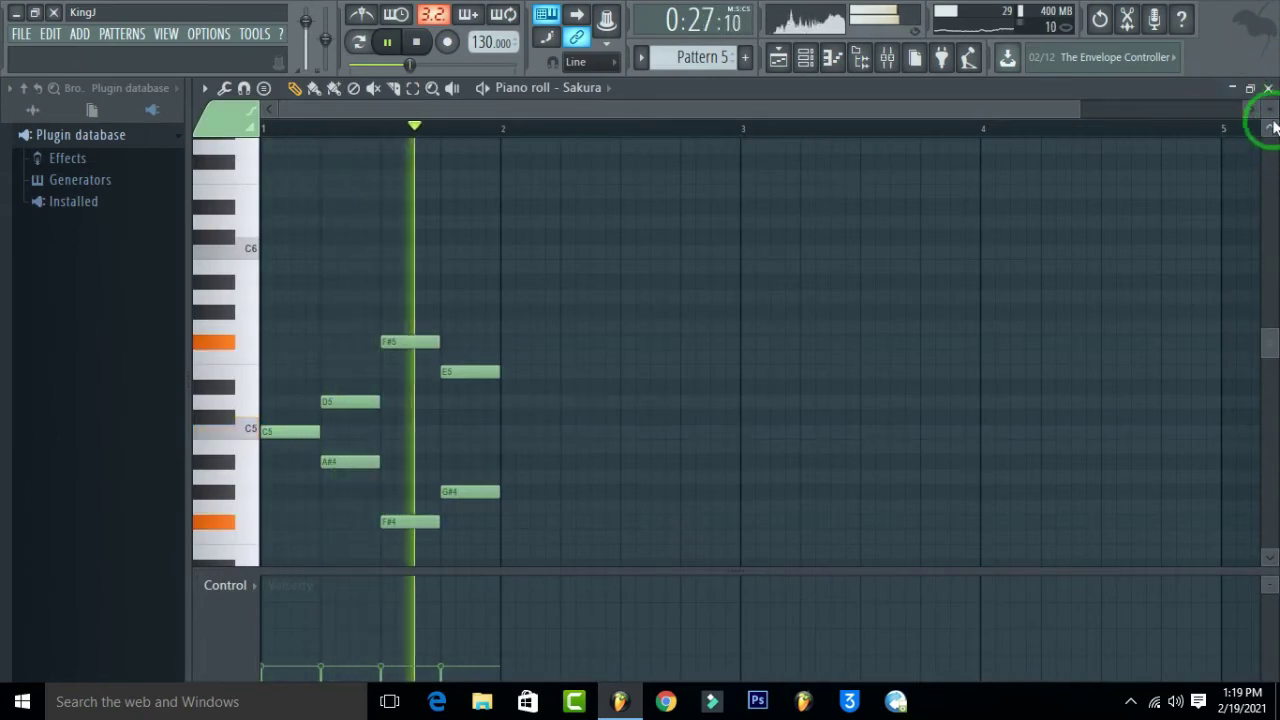
left_click(1264, 89)
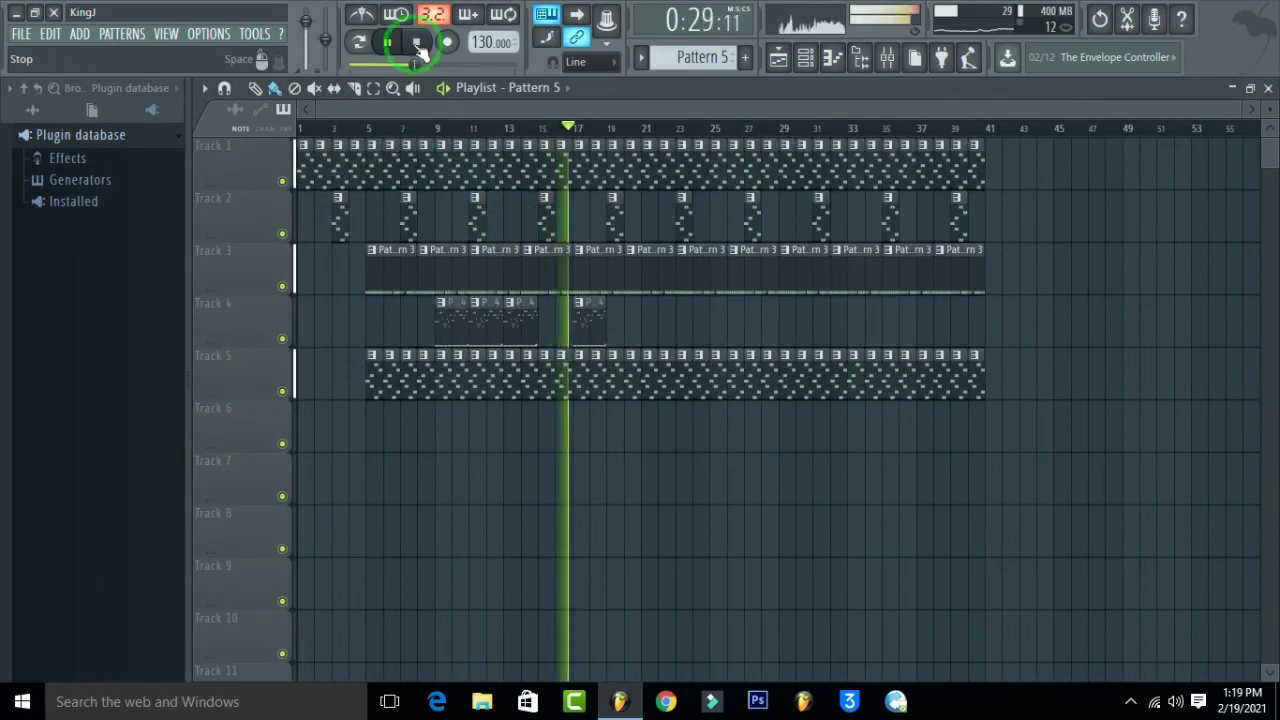
Step: Play the arrangement from about bar 4 and delete the Pattern 5 clips in bars 5 to 8 of Track 5
left_click(392, 44)
left_click(358, 127)
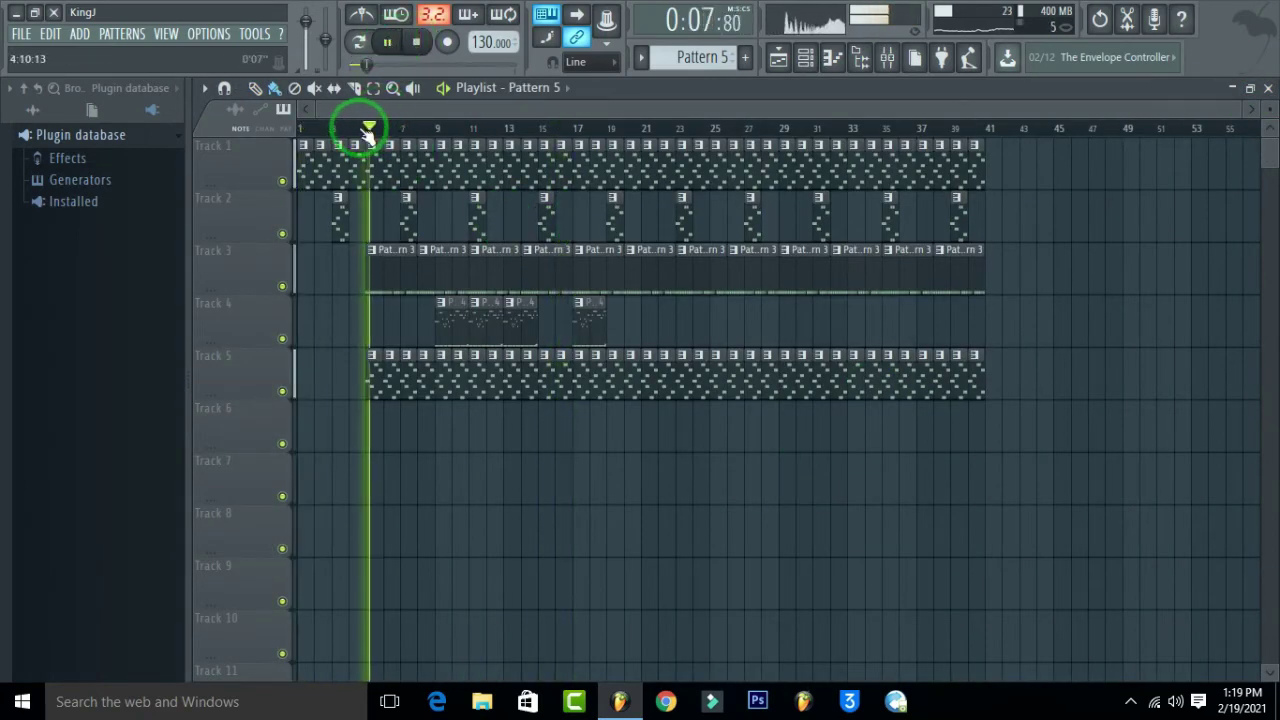
left_click(350, 129)
right_click(389, 330)
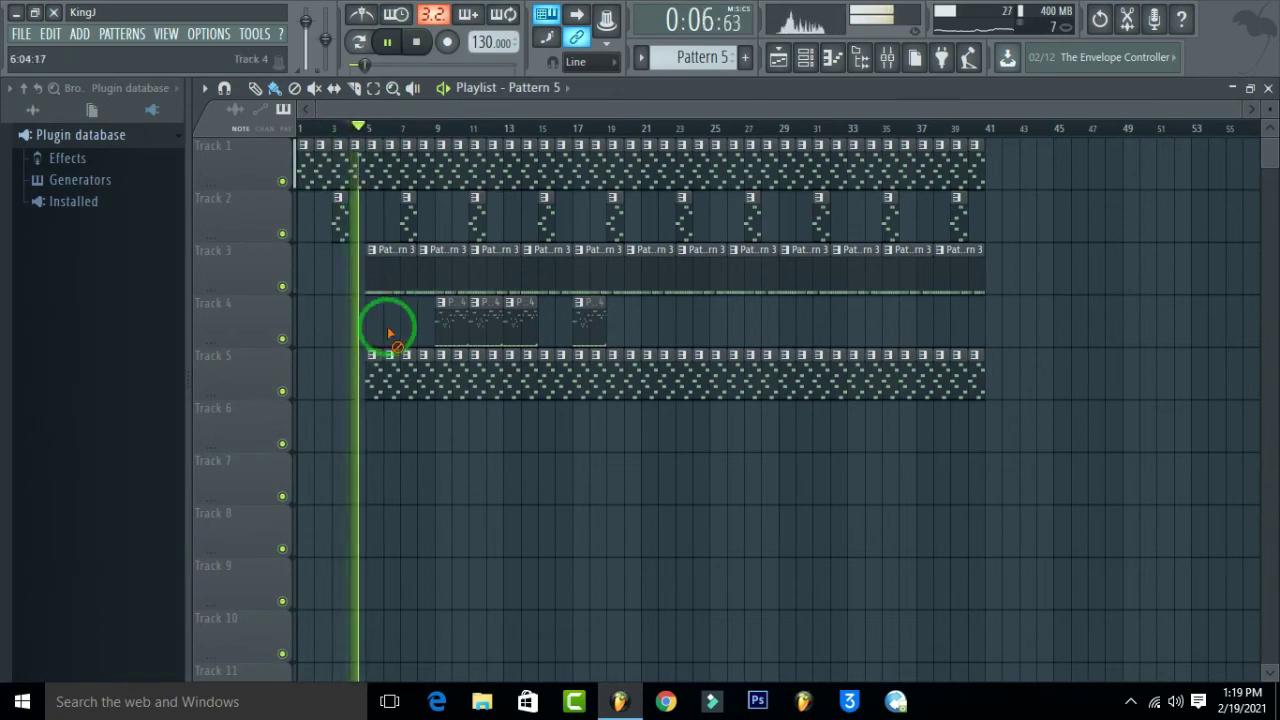
right_click(423, 376)
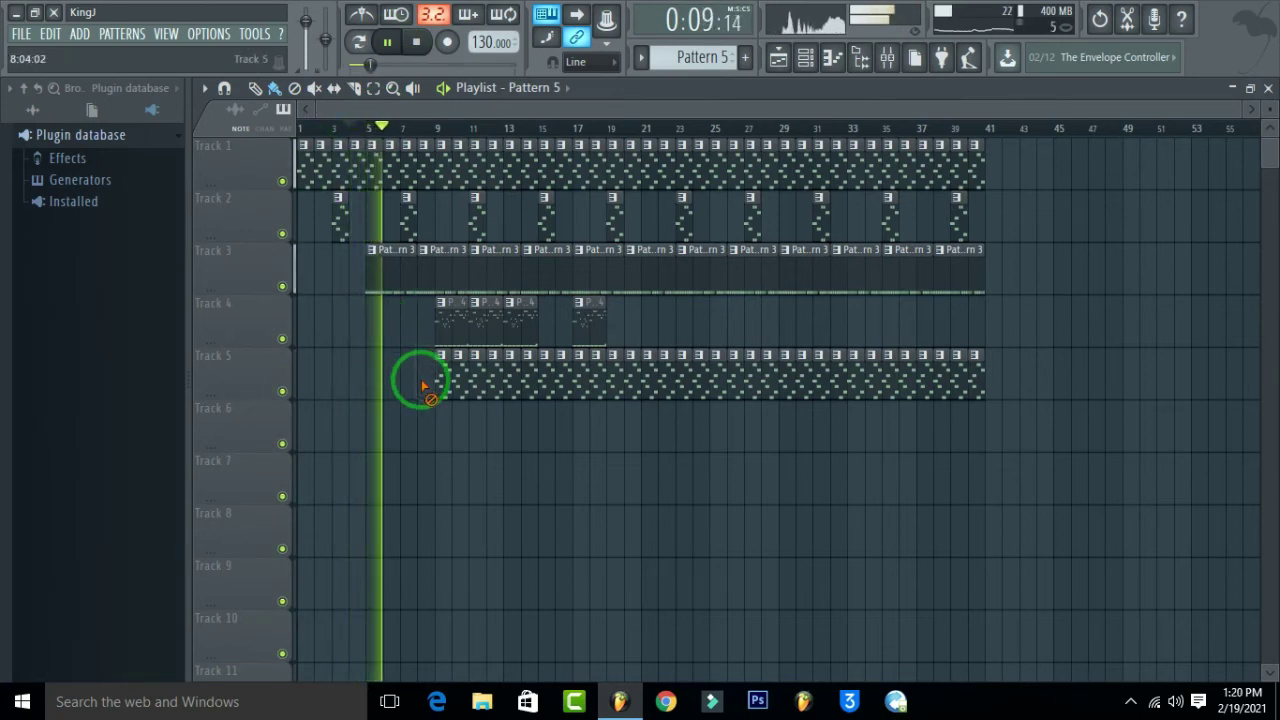
Step: Delete the Pattern 5 clips in bars 11 to 14 and bars 17 to 18 of Track 5
right_click(477, 396)
right_click(496, 392)
right_click(510, 389)
right_click(522, 391)
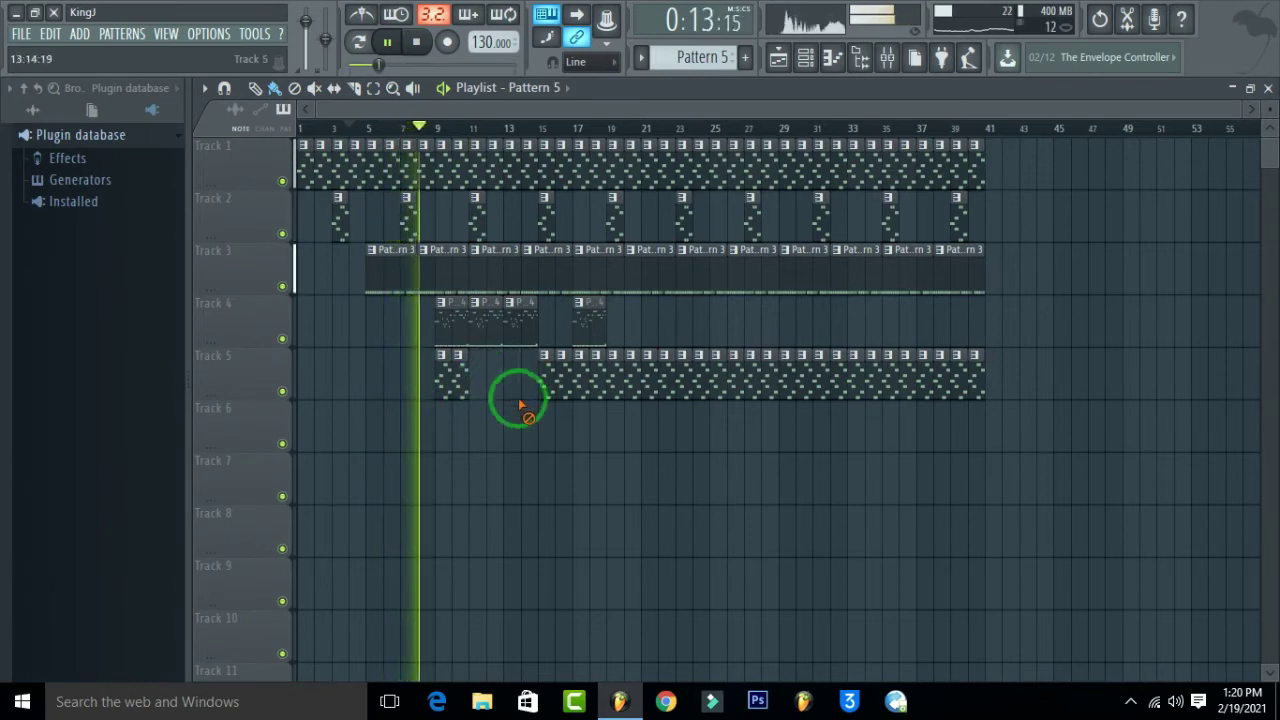
right_click(583, 390)
right_click(598, 385)
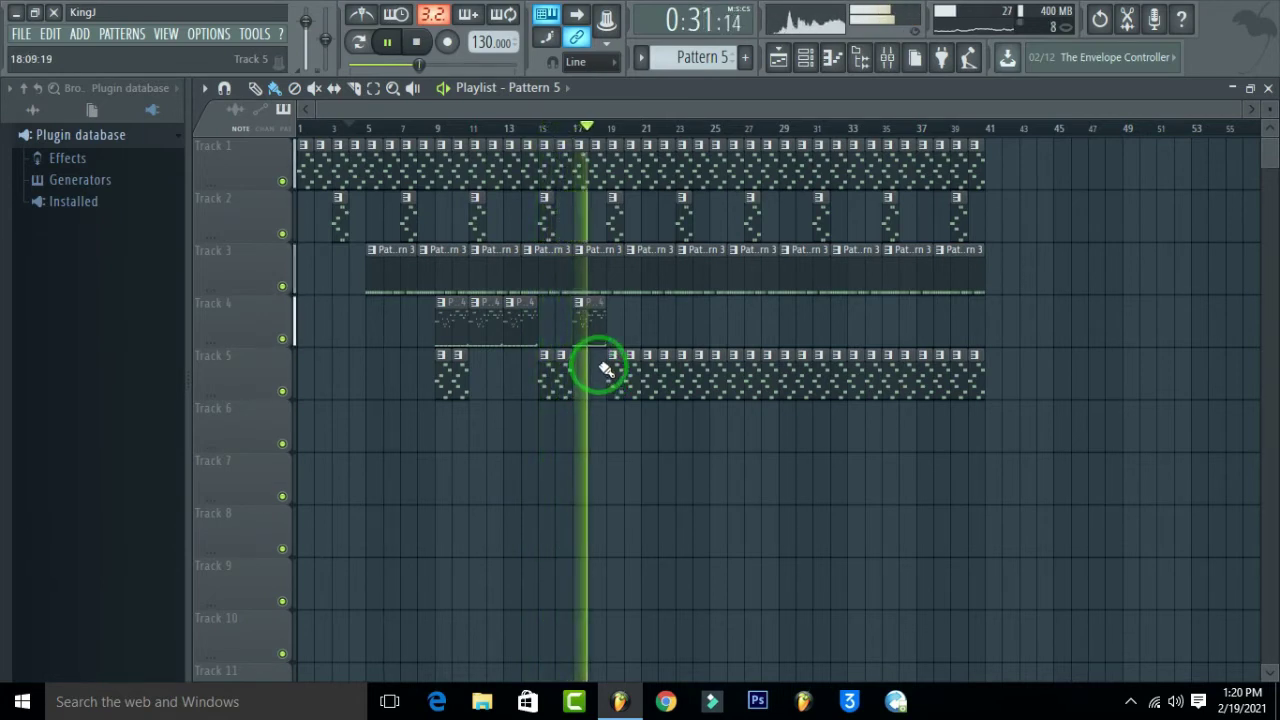
Step: Add Pattern 4 clips at bars 19 and 21 of Track 4 and delete Track 5's clips in bars 21 and 22
left_click(591, 307)
left_click_drag(615, 312, 646, 310)
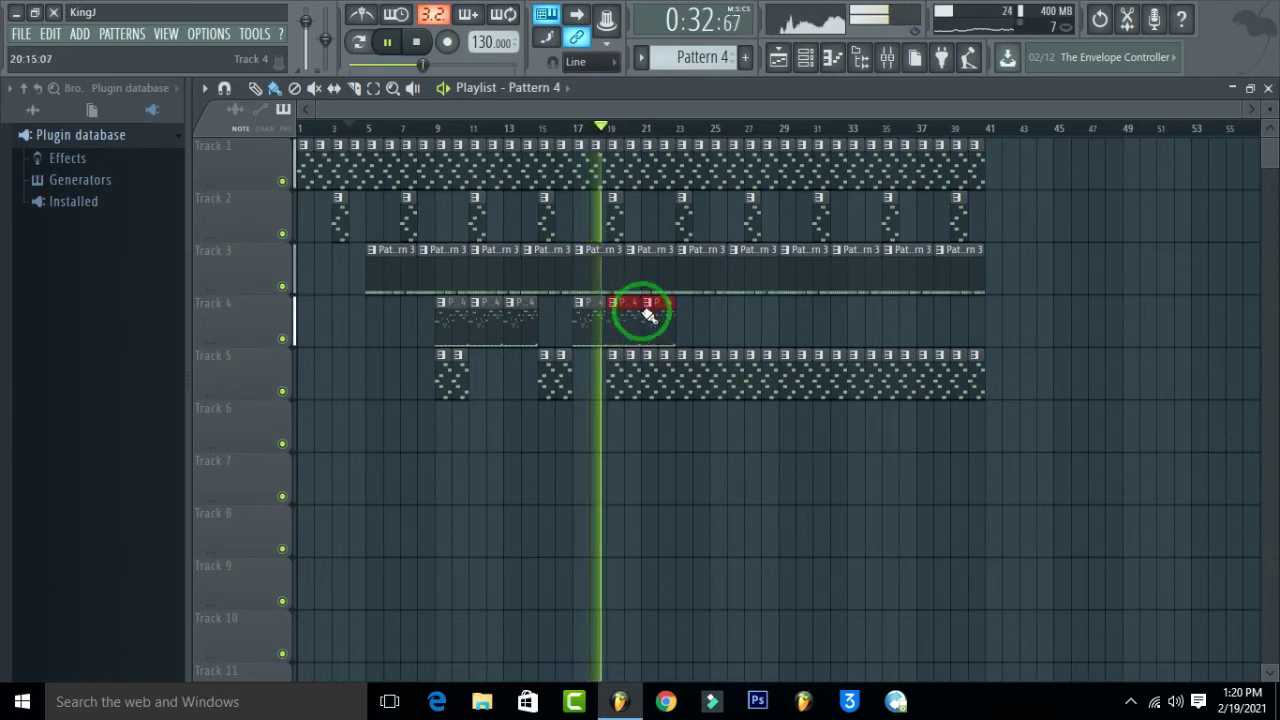
right_click(647, 362)
right_click(663, 378)
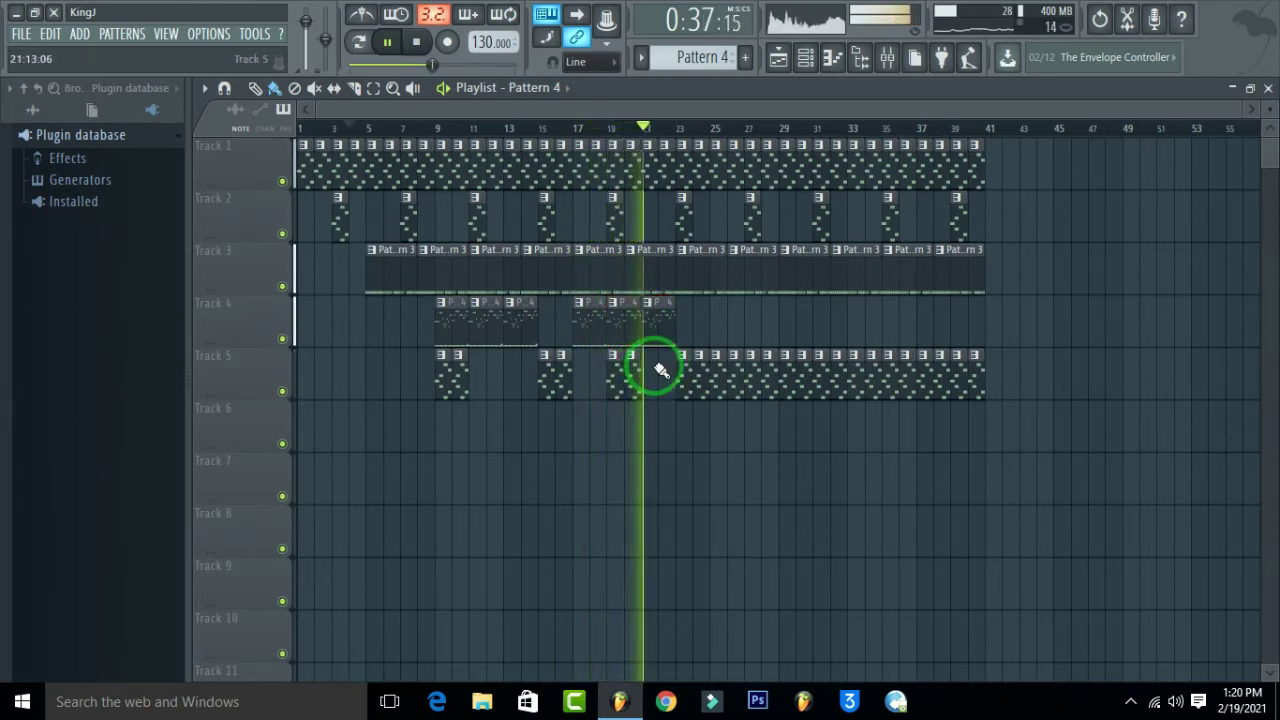
Step: Restart playback and listen to the arrangement from about bar 19
left_click(388, 42)
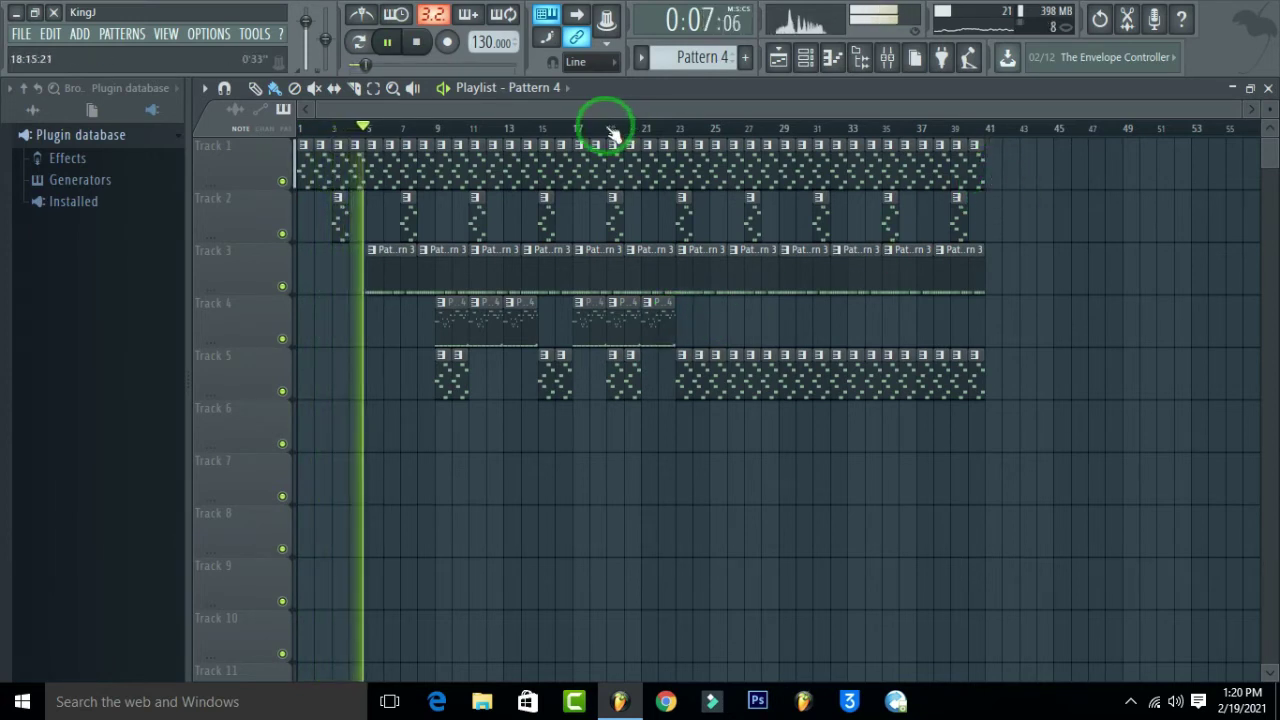
left_click(608, 128)
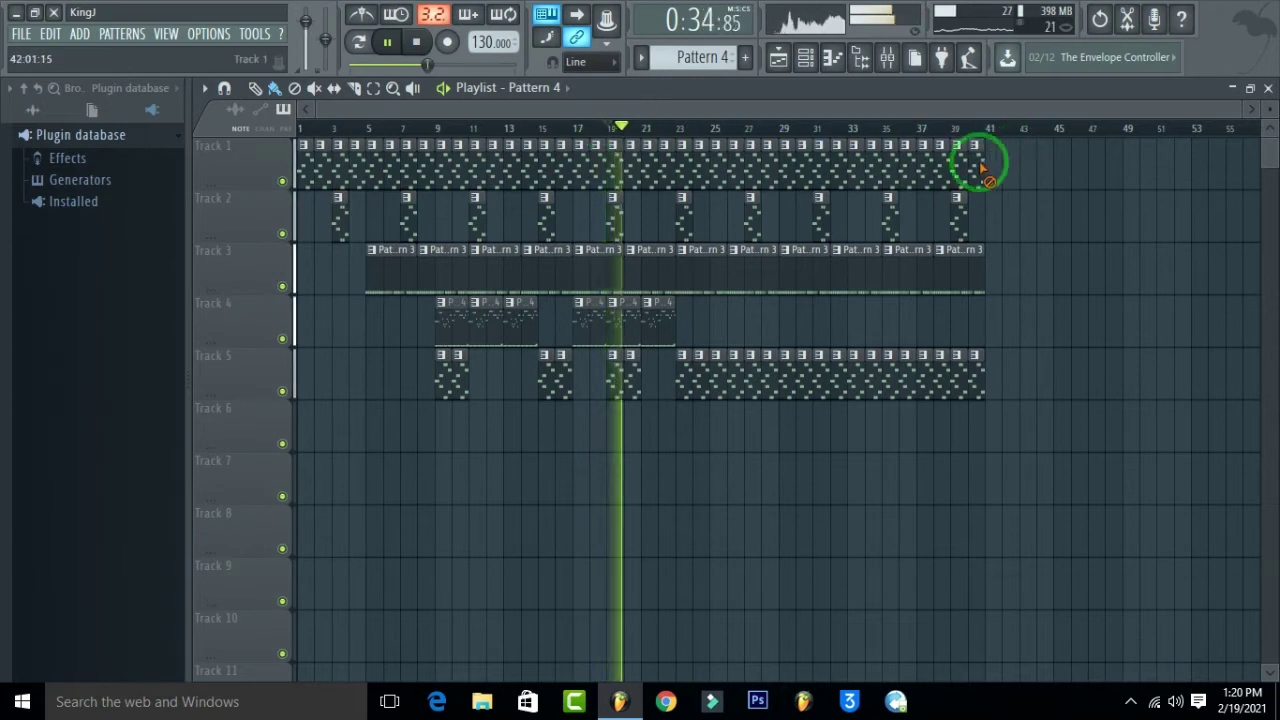
Step: Delete all clips from bar 23 onward, copy the clips of about bars 9 to 22 to start at bar 24, and play from bar 21
mouse_move(979, 165)
left_mouse_down()
mouse_move(729, 168)
mouse_move(686, 186)
mouse_move(743, 223)
mouse_move(1006, 251)
mouse_move(735, 262)
mouse_move(714, 371)
mouse_move(997, 371)
mouse_move(675, 388)
left_mouse_up()
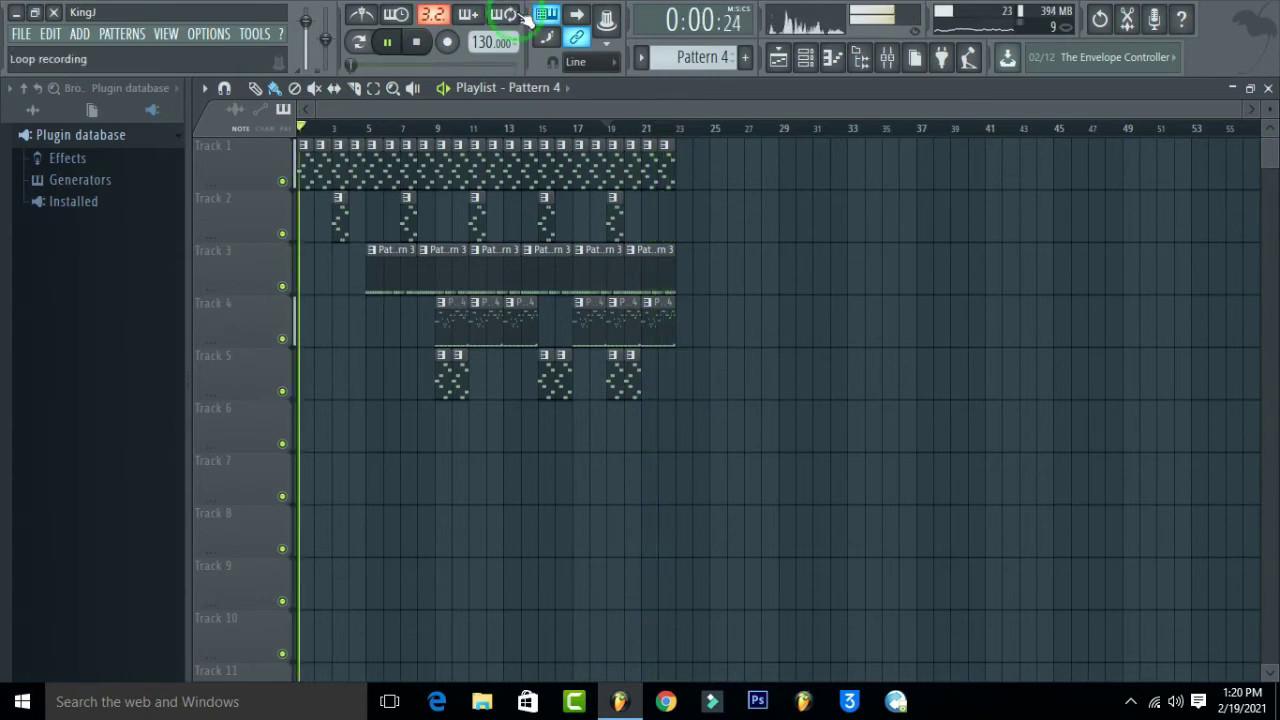
left_click_drag(727, 140, 697, 246)
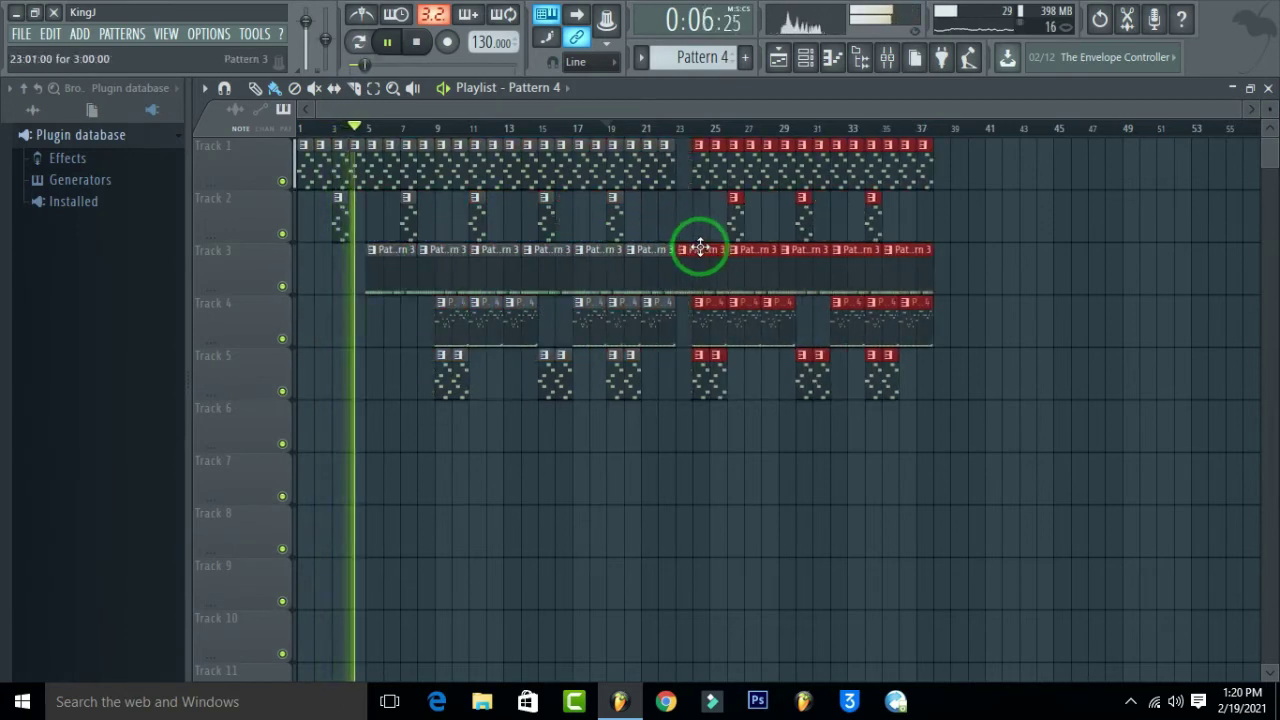
left_click(643, 128)
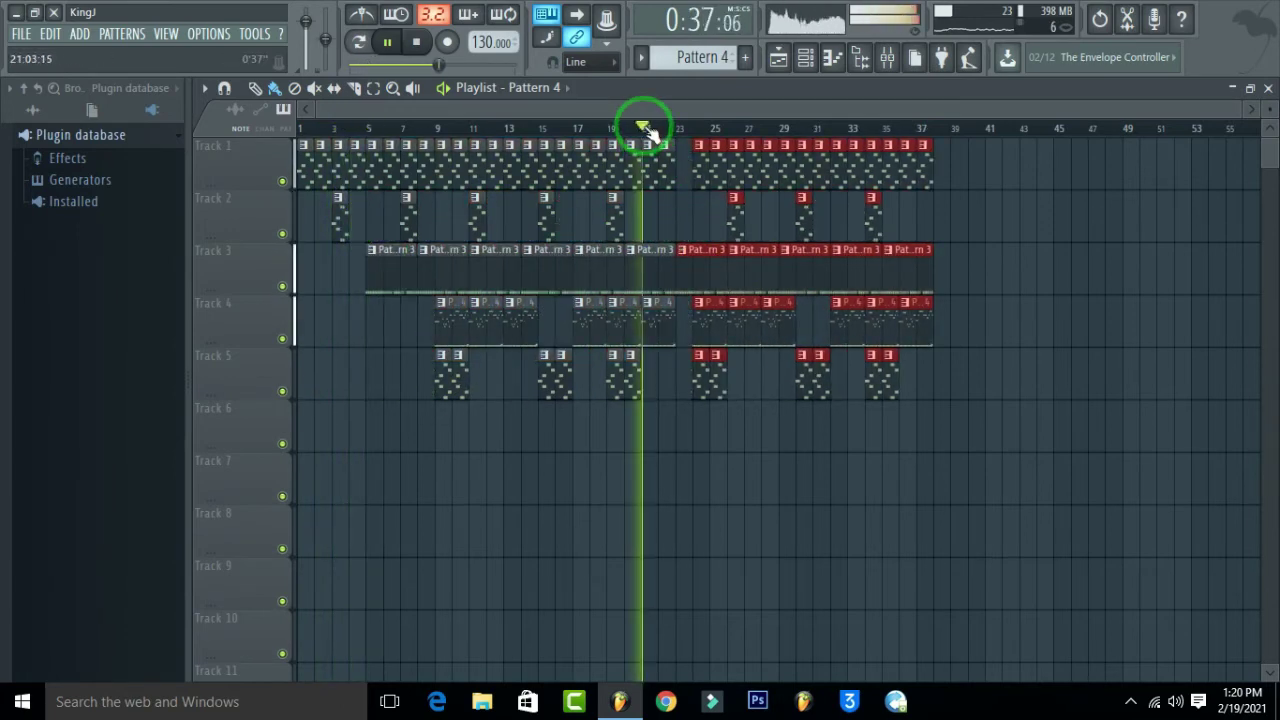
Step: Add a Pattern 1 clip on Track 1 and a Pattern 5 clip on Track 5 at bar 23, trimming Track 3's clip to start at bar 24
left_click(686, 202)
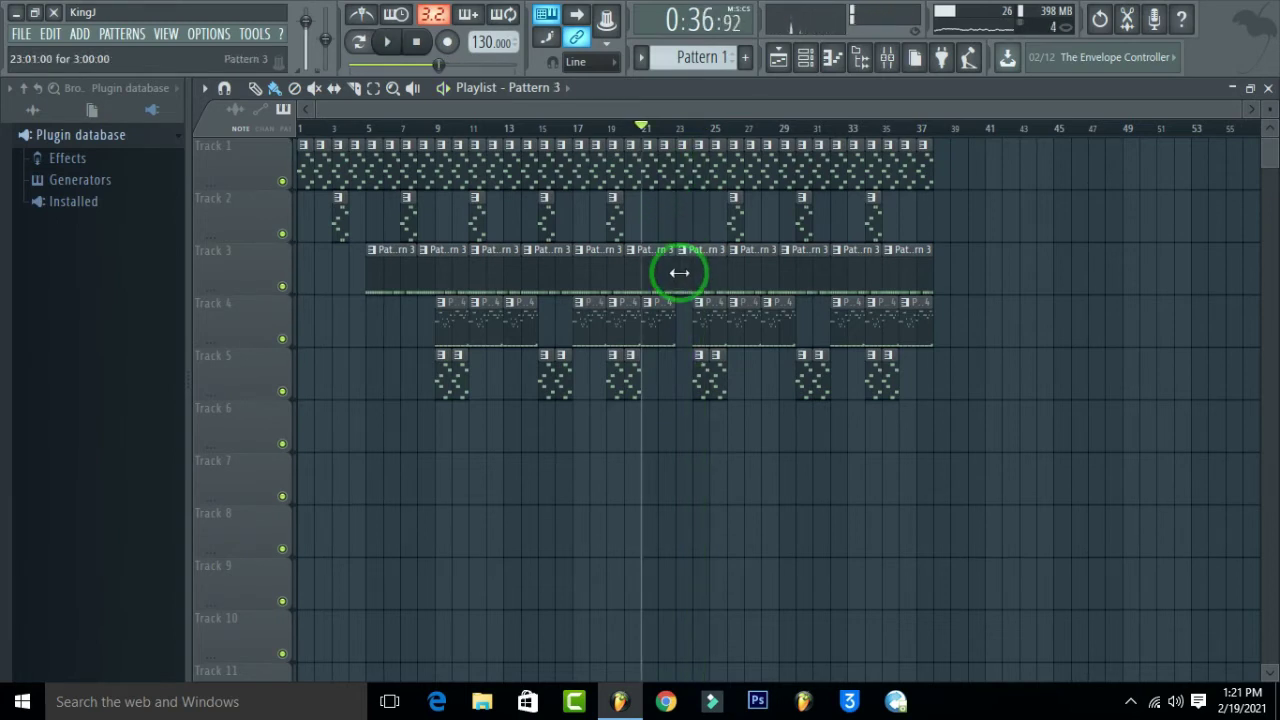
left_click(703, 362)
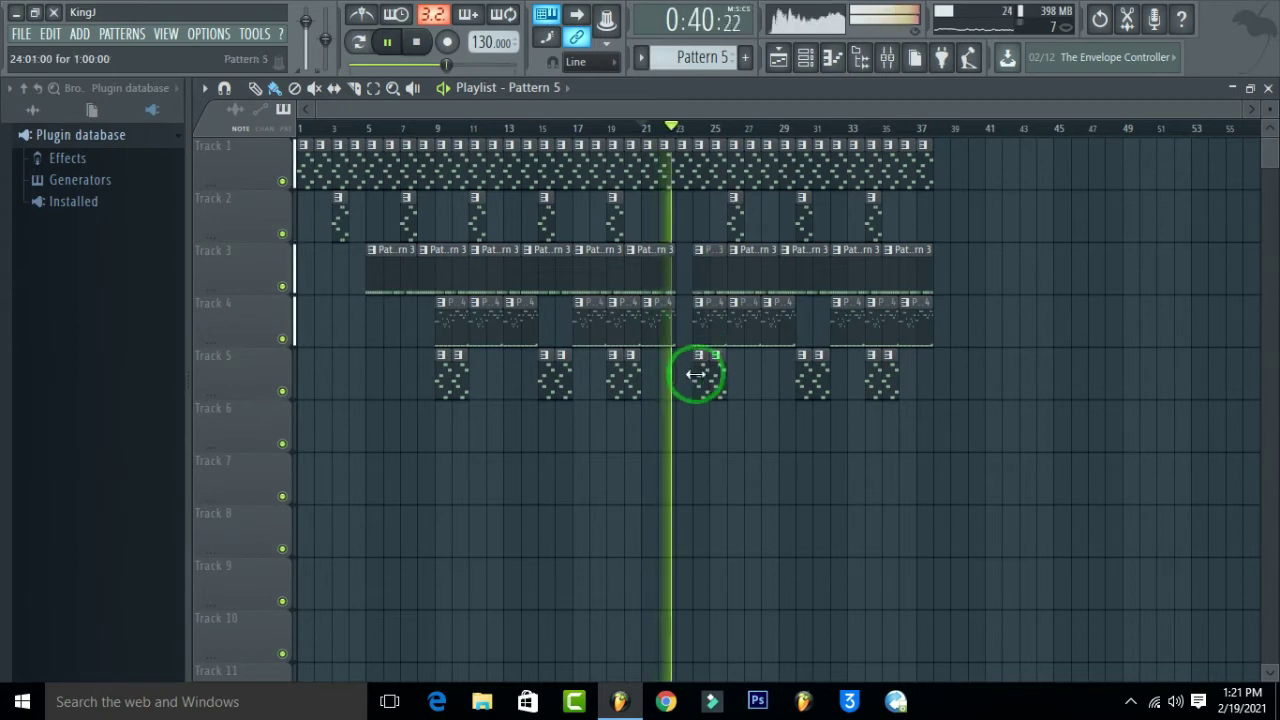
left_click(686, 376)
left_click(645, 132)
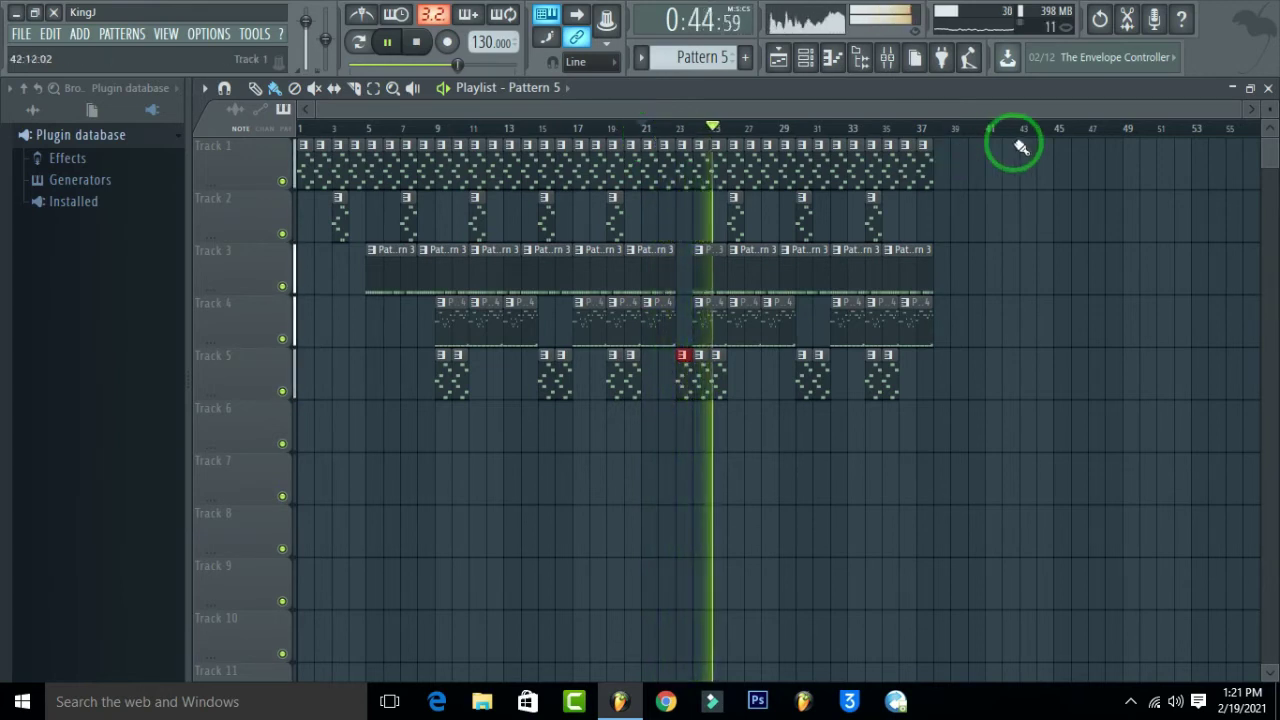
Step: Trim Track 5's Pattern 5 clip at bar 23 to start halfway through the bar and replay that section
scroll(986, 137, "up", 3)
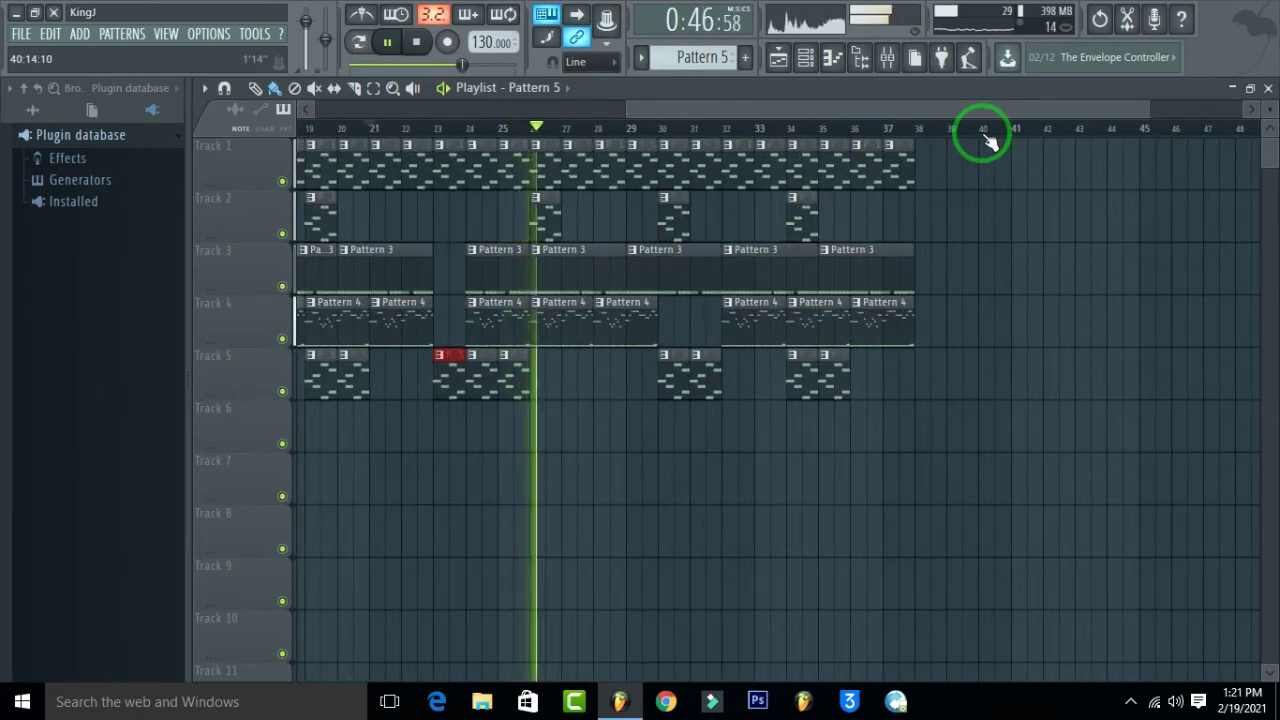
key("space")
key("space")
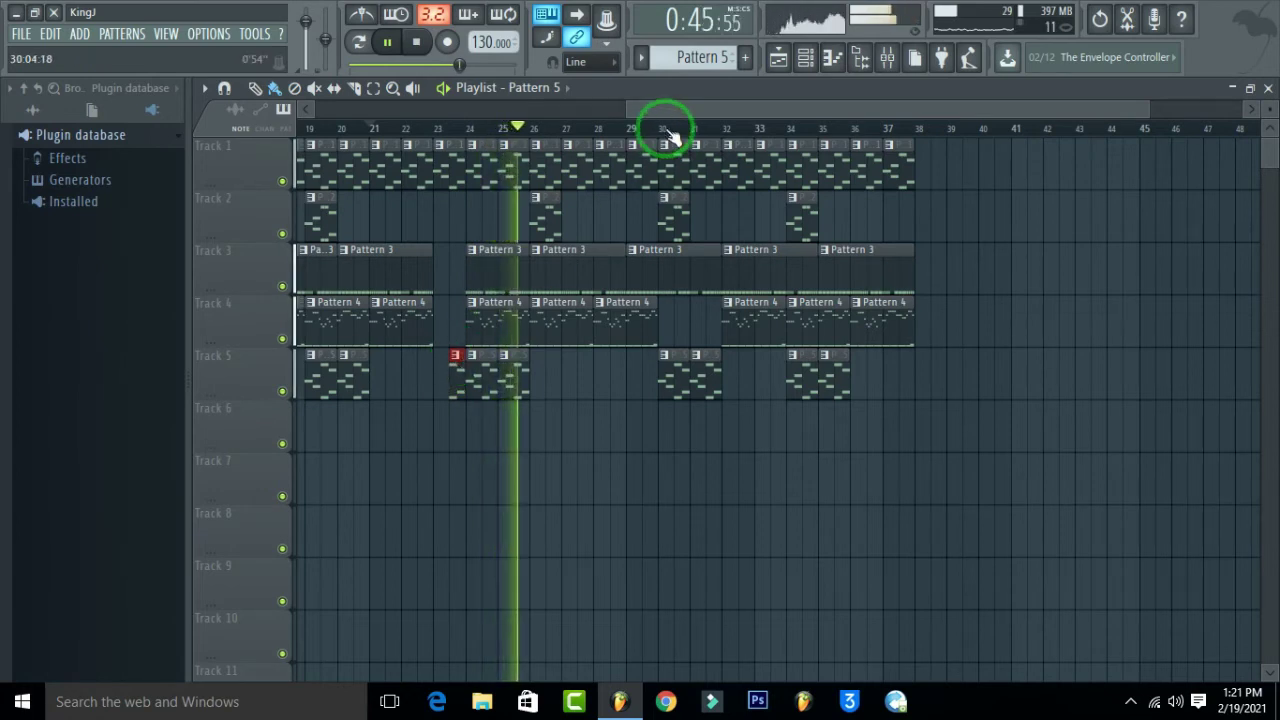
Step: Copy the whole arrangement on Tracks 1 to 5 so that the duplicate starts at bar 38
scroll(666, 137, "down", 3)
left_click(914, 128)
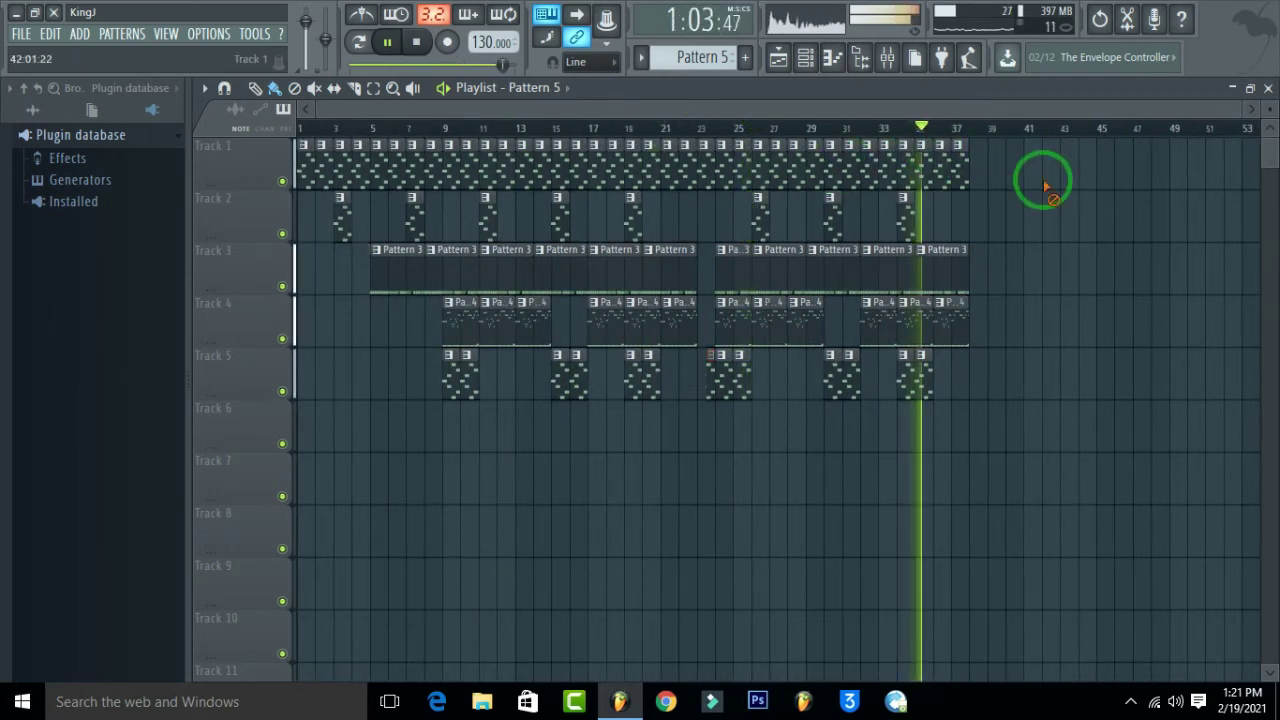
key("space")
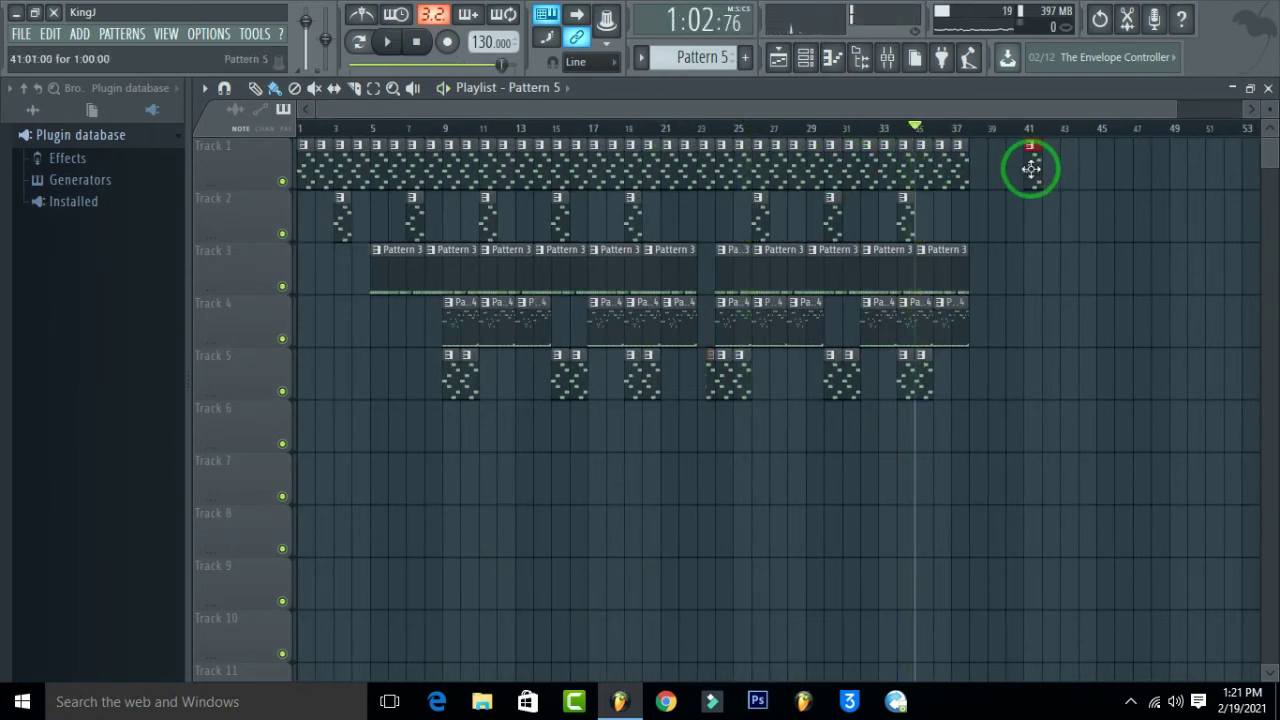
left_click_drag(1038, 168, 257, 476)
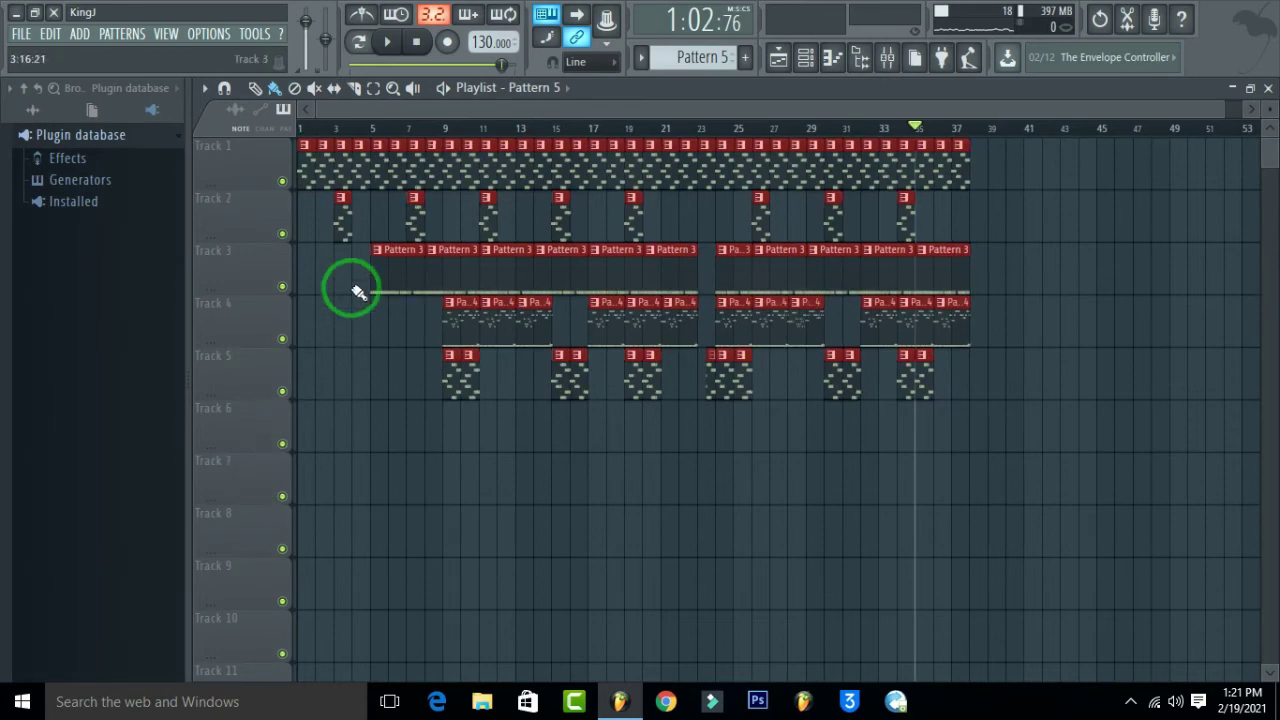
mouse_move(397, 275)
left_mouse_down()
mouse_move(787, 275)
mouse_move(1209, 306)
mouse_move(1060, 300)
left_mouse_up()
key("space")
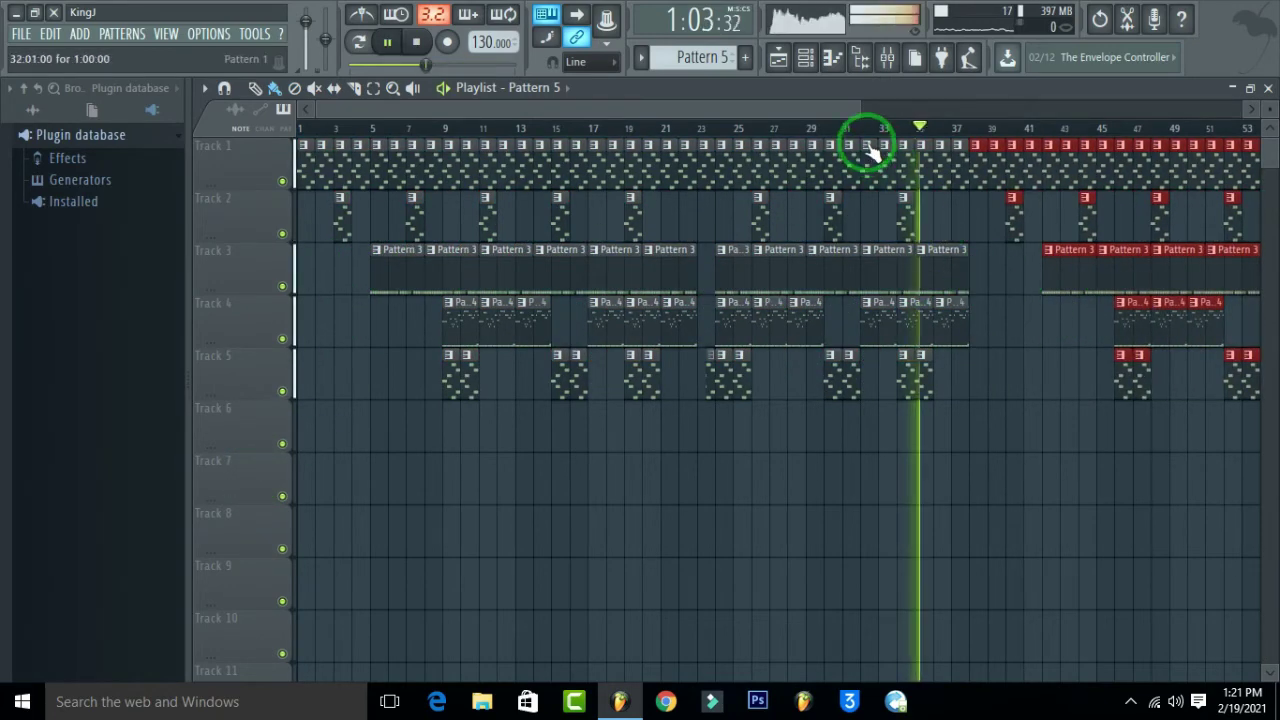
scroll(866, 134, "down", 2)
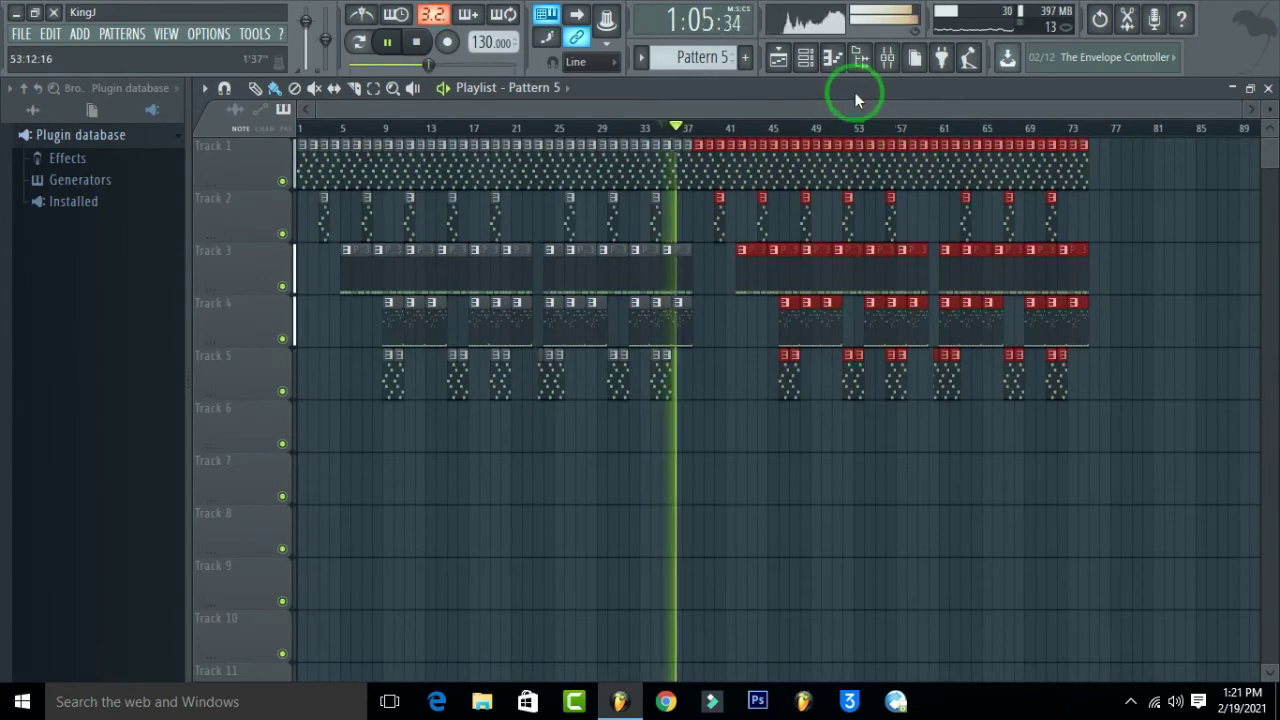
Step: Delete Track 2's Pattern 2 clips at bars 40 and 44 and Track 1's Pattern 1 clips in bars 40 to 43
left_click(1143, 189)
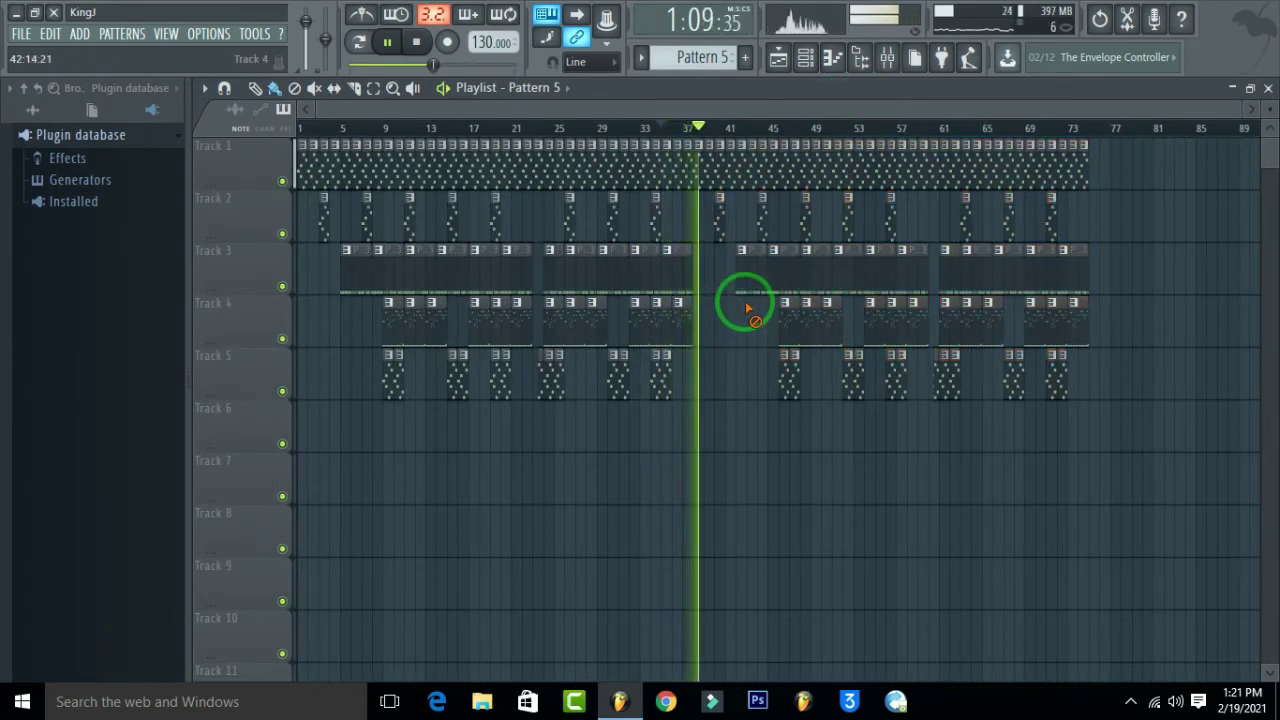
right_click(720, 211)
right_click(763, 211)
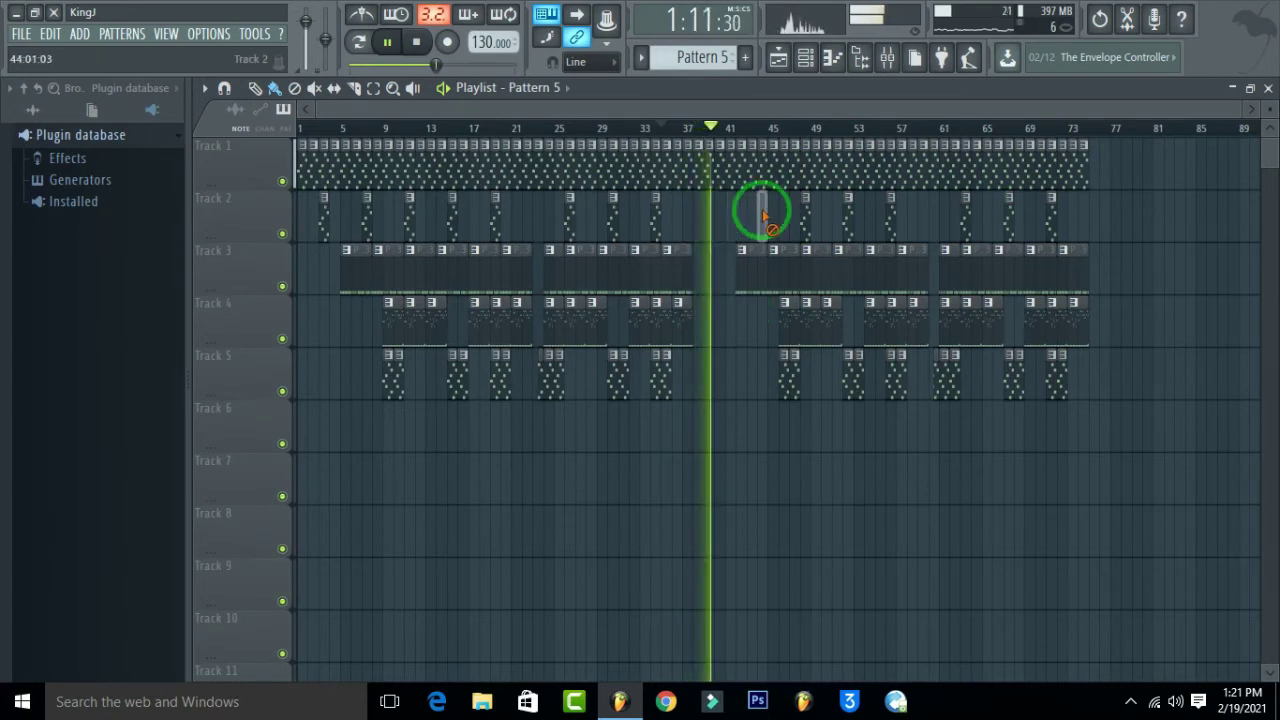
right_click(737, 187)
right_click(731, 185)
right_click(721, 183)
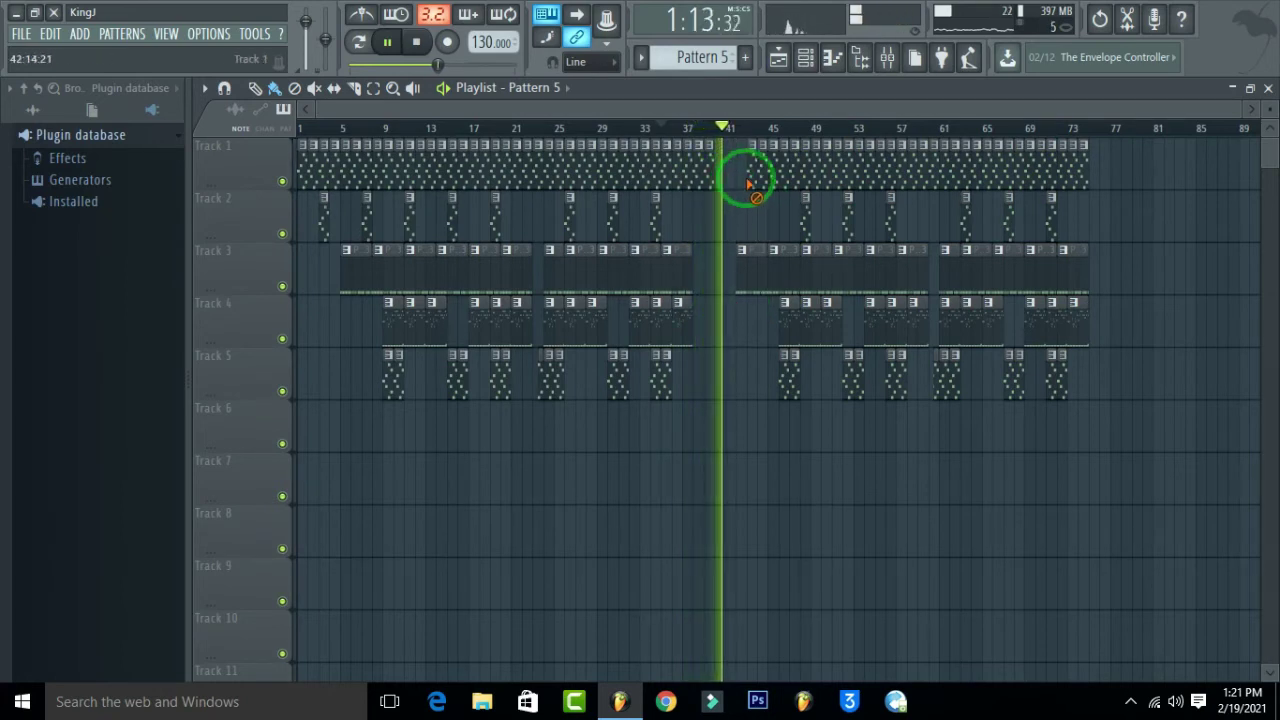
right_click(753, 182)
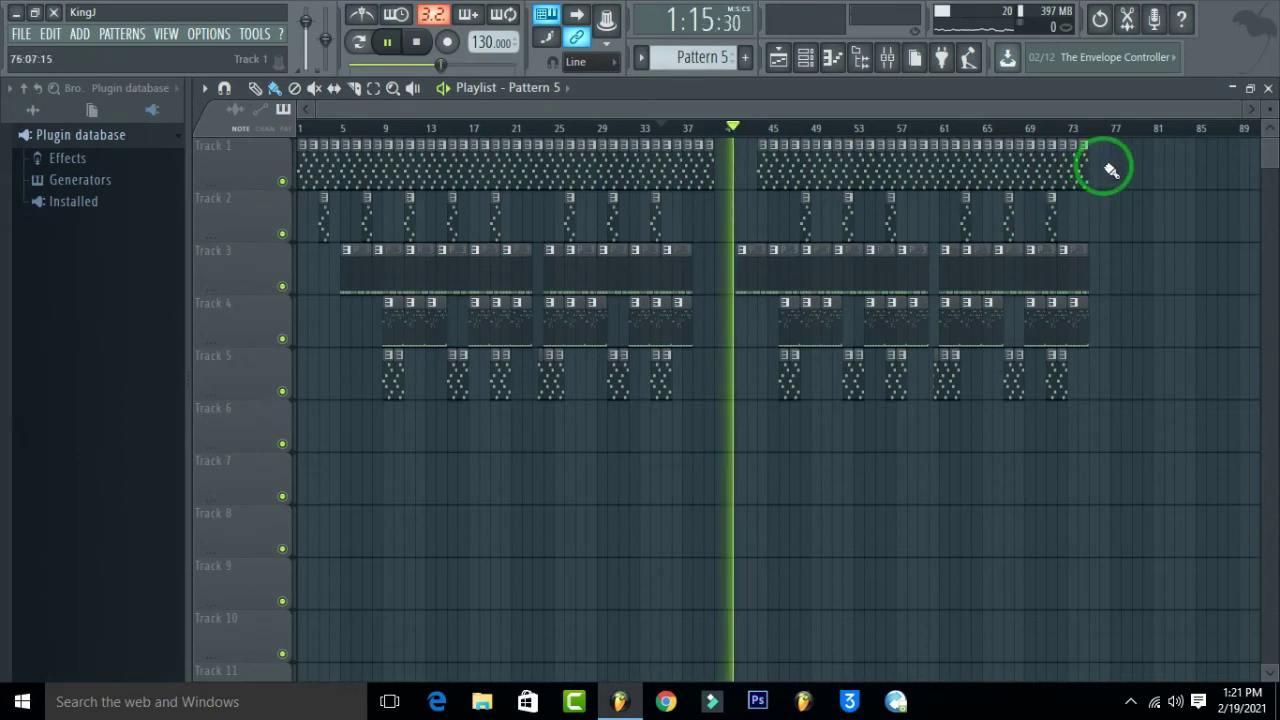
Step: Delete Track 3's clip at bar 42, move the remaining copied clips on all five tracks four bars earlier, and play from bar 37
left_click_drag(1079, 204, 740, 423)
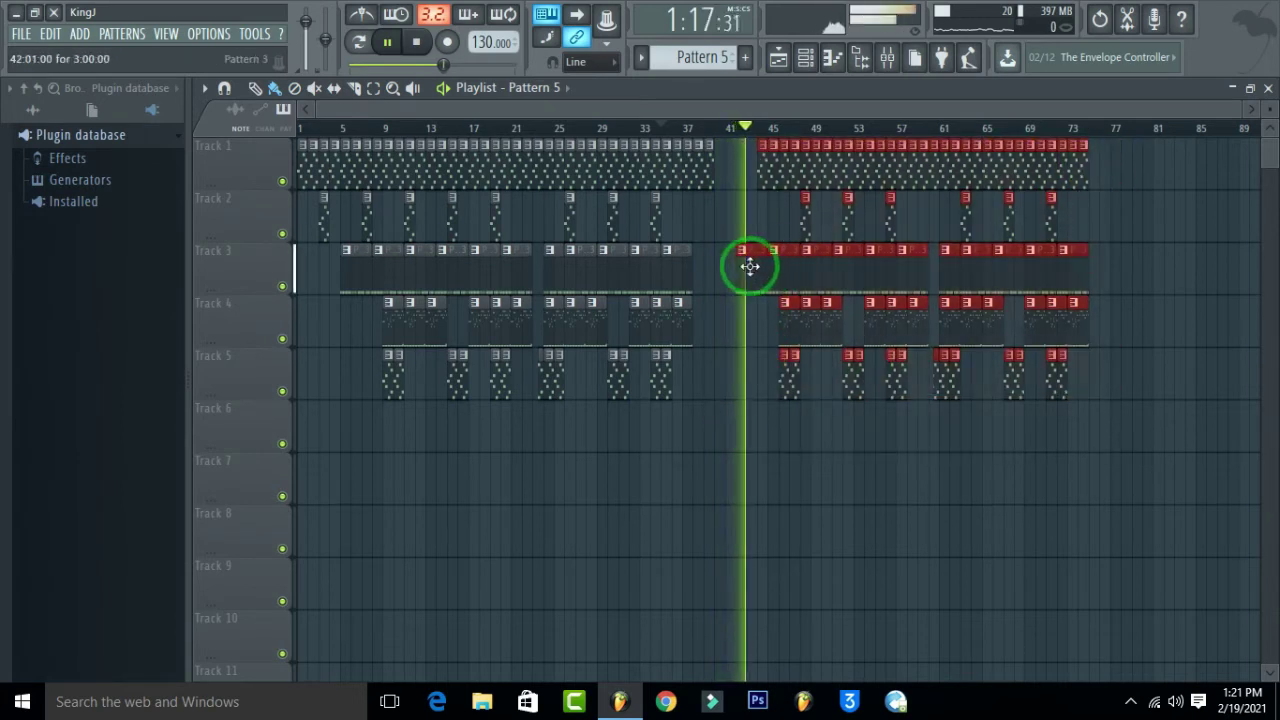
left_click(714, 230)
right_click(742, 256)
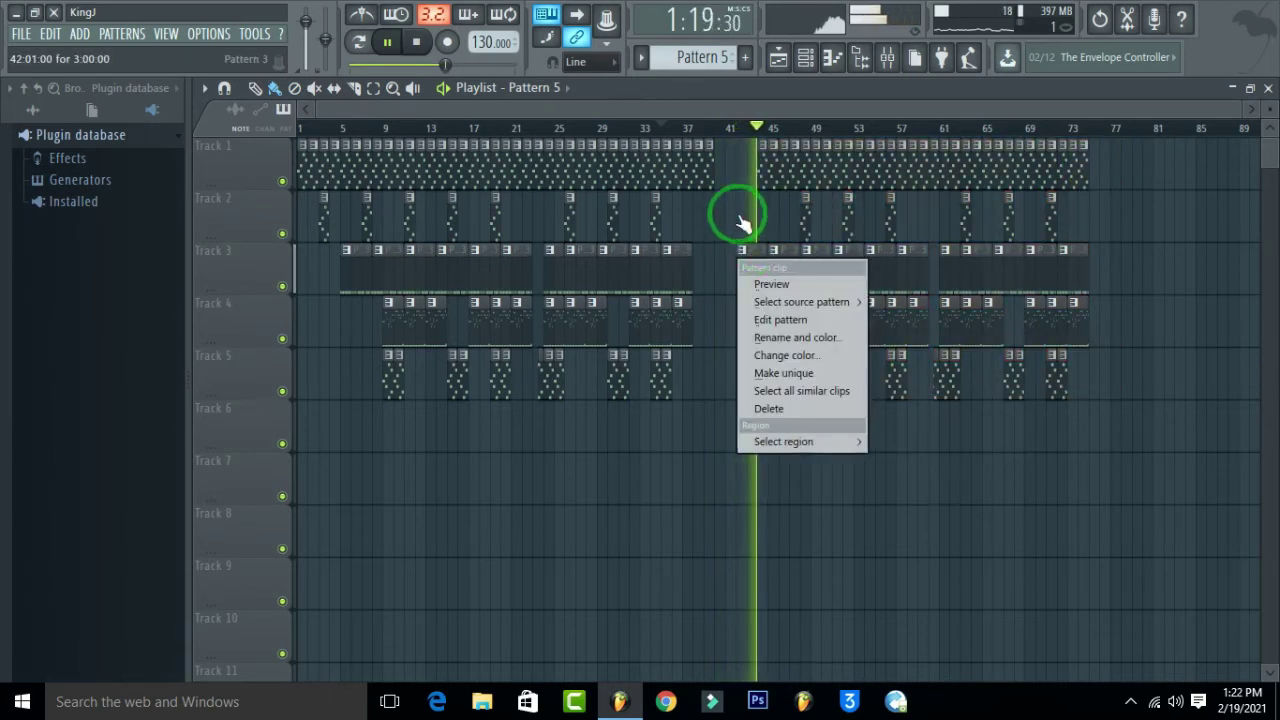
left_click(743, 232)
left_click_drag(1131, 140, 782, 366)
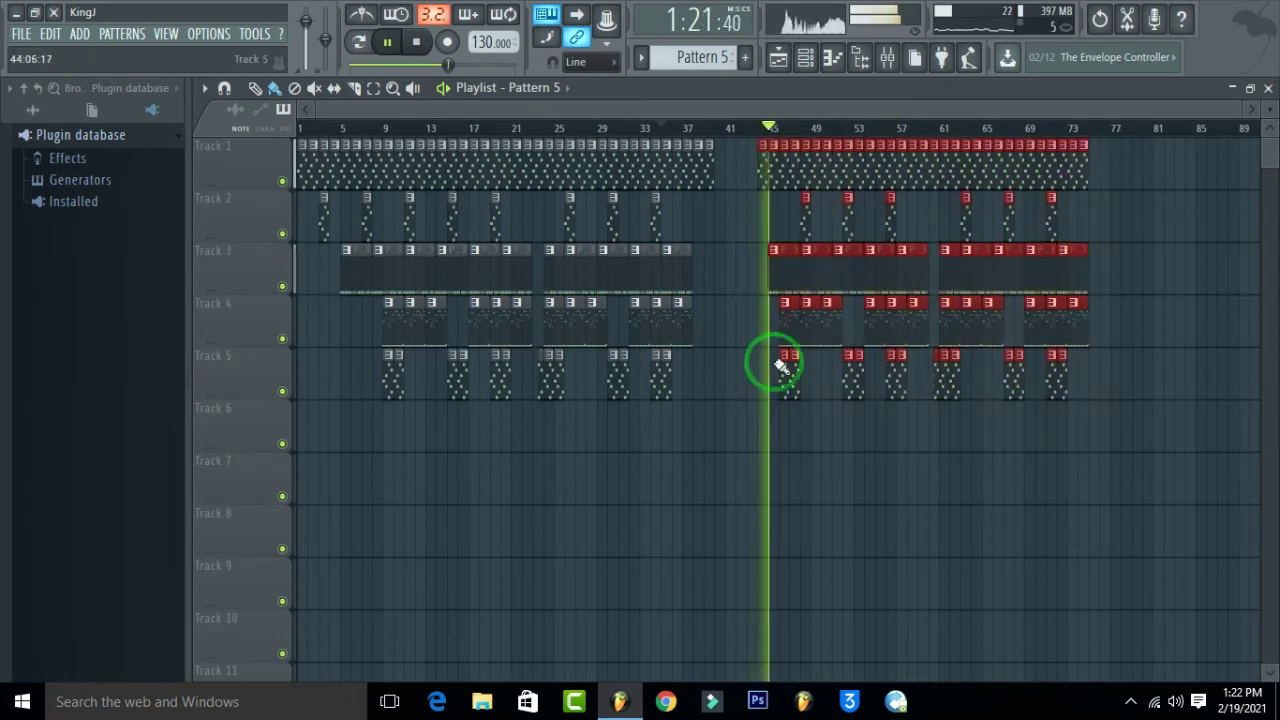
left_click_drag(791, 273, 740, 276)
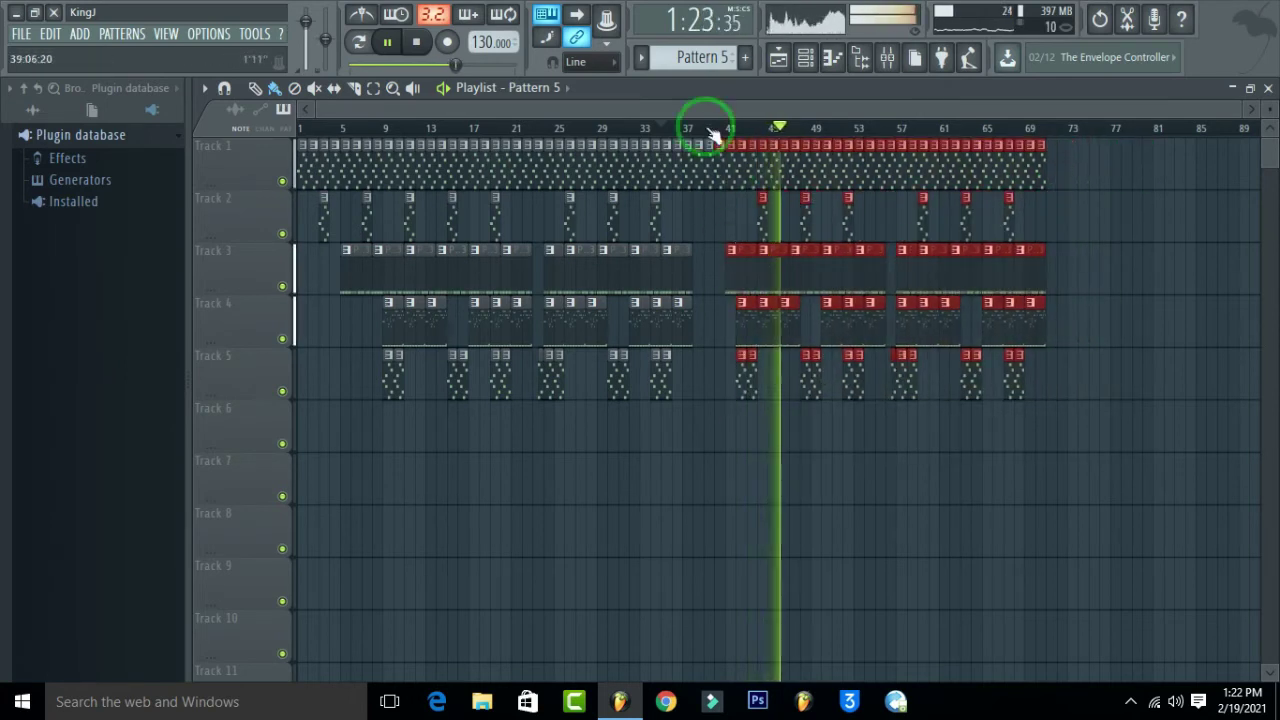
left_click(686, 130)
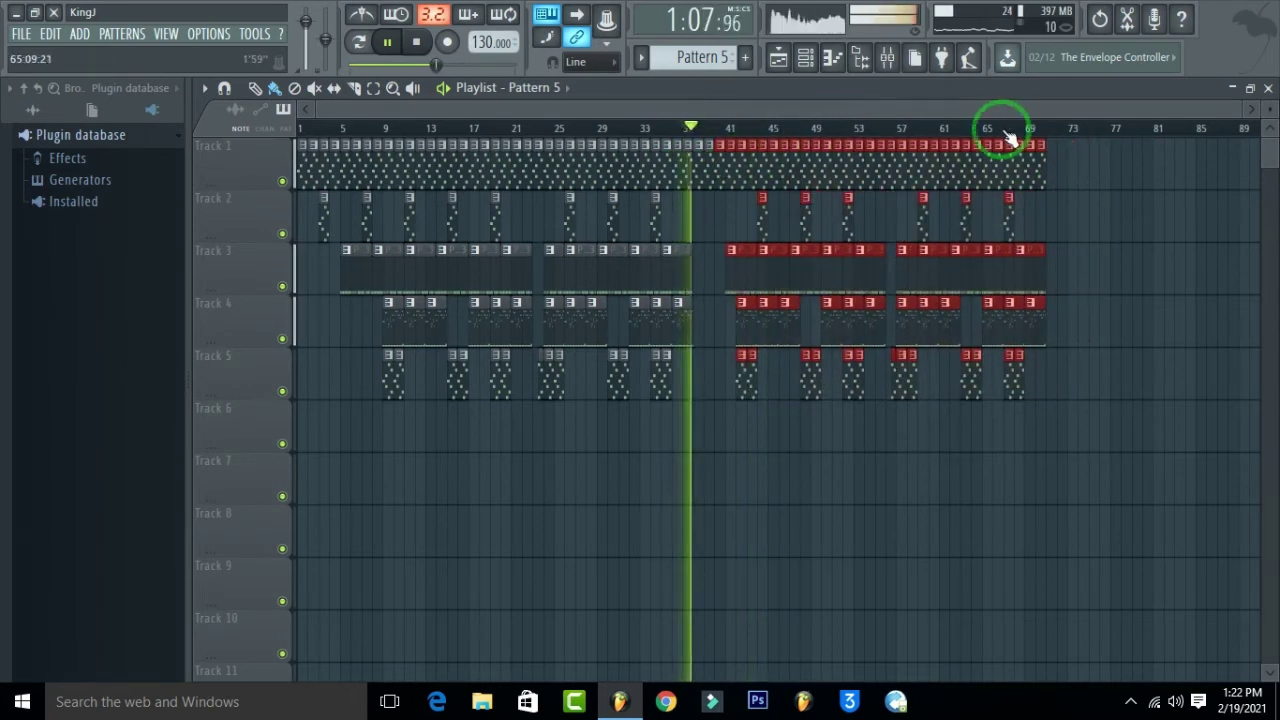
Step: Add Pattern 5 clips in bars 38 to 41 of Track 5 and trim those at bars 38 and 39 to start mid-bar
scroll(1004, 131, "up", 2)
left_click(1158, 198, "ctrl")
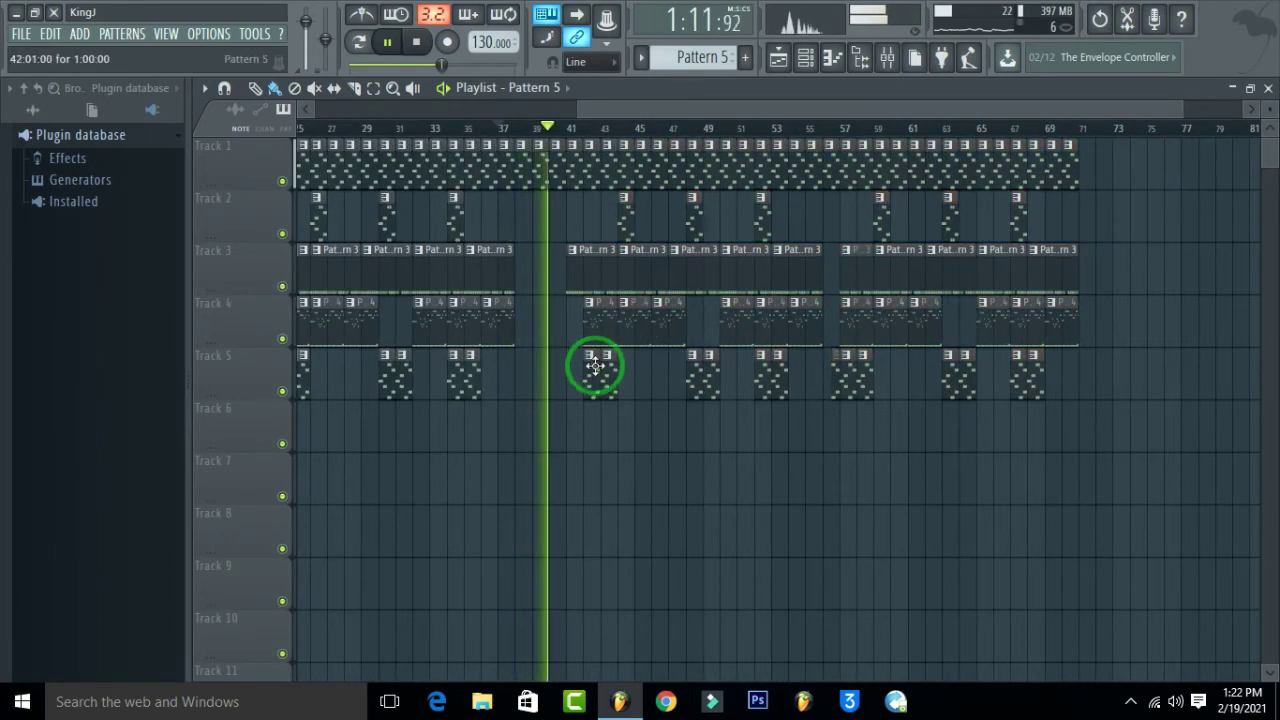
key("space")
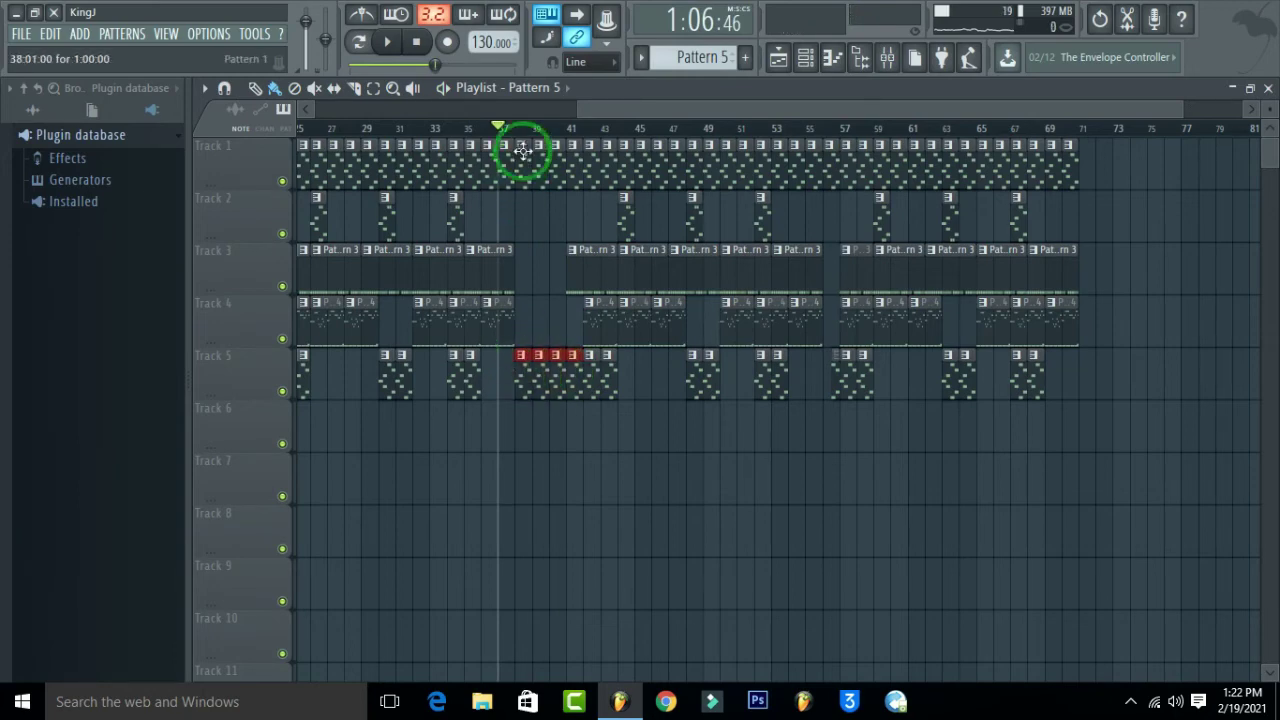
scroll(531, 129, "up", 3)
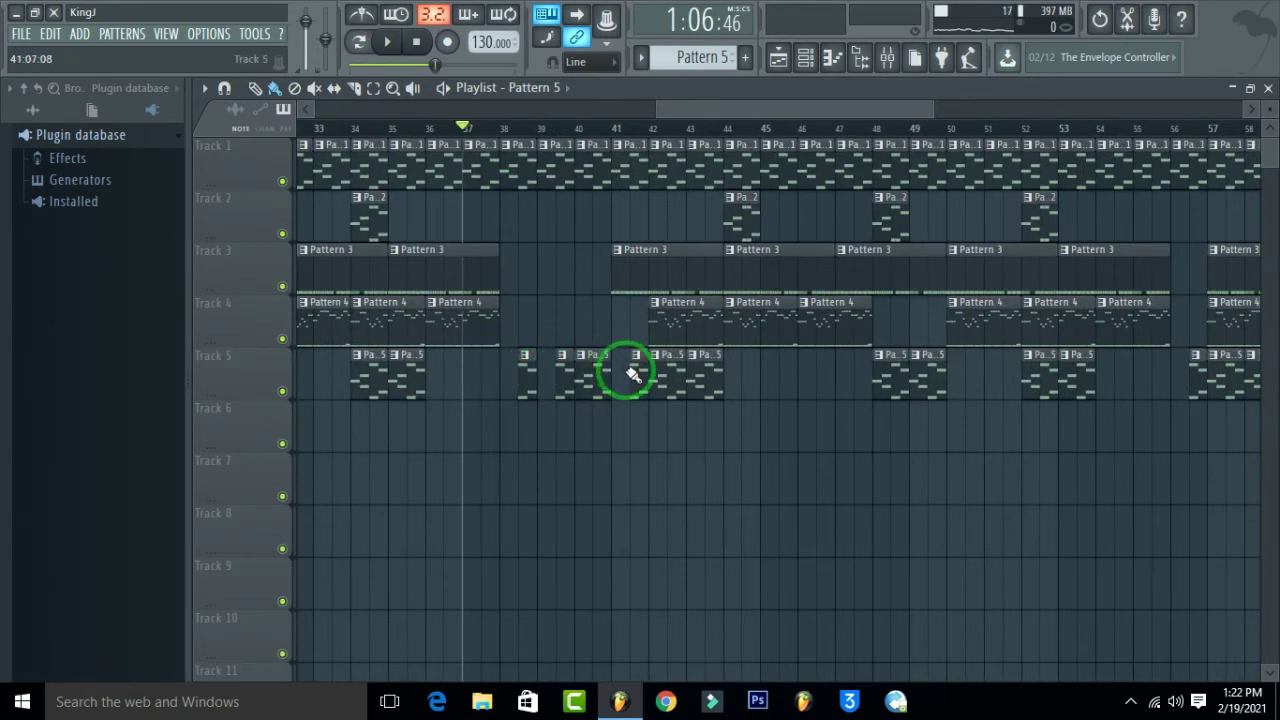
key("space")
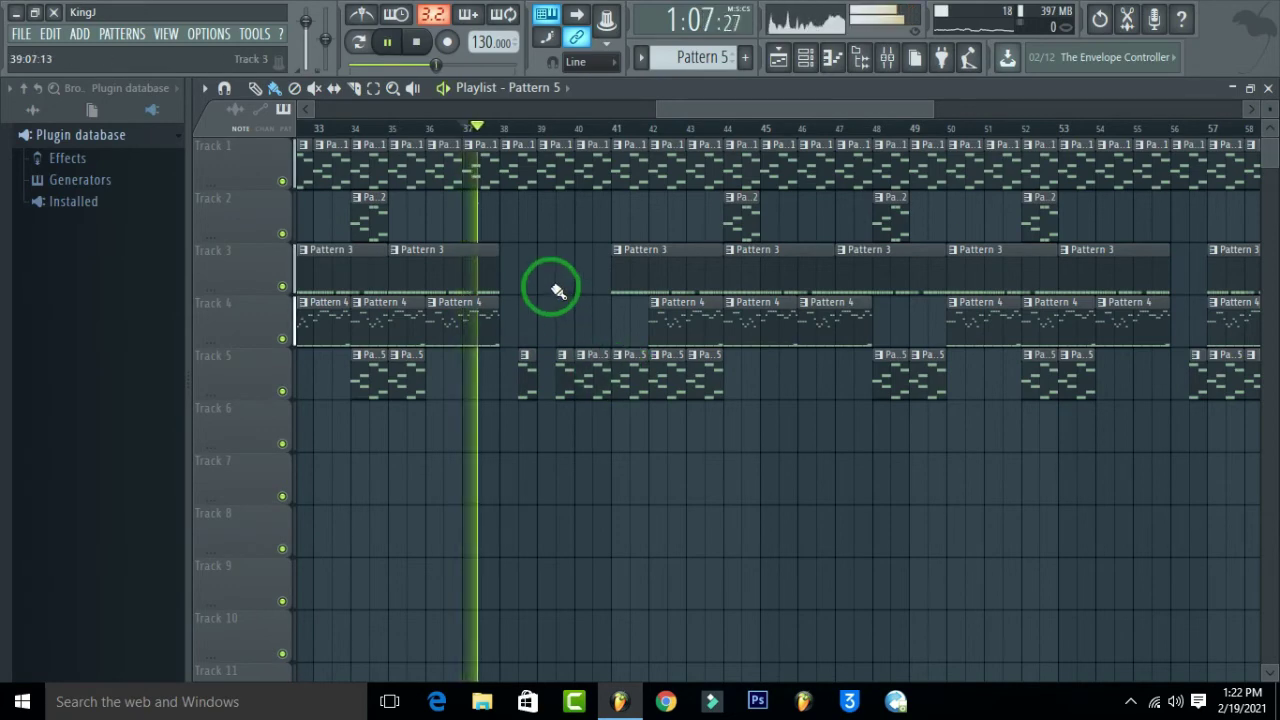
Step: Delete the Pattern 3 clip at bar 41 of Track 3 and replay the transition from about bar 38
scroll(535, 130, "down", 2)
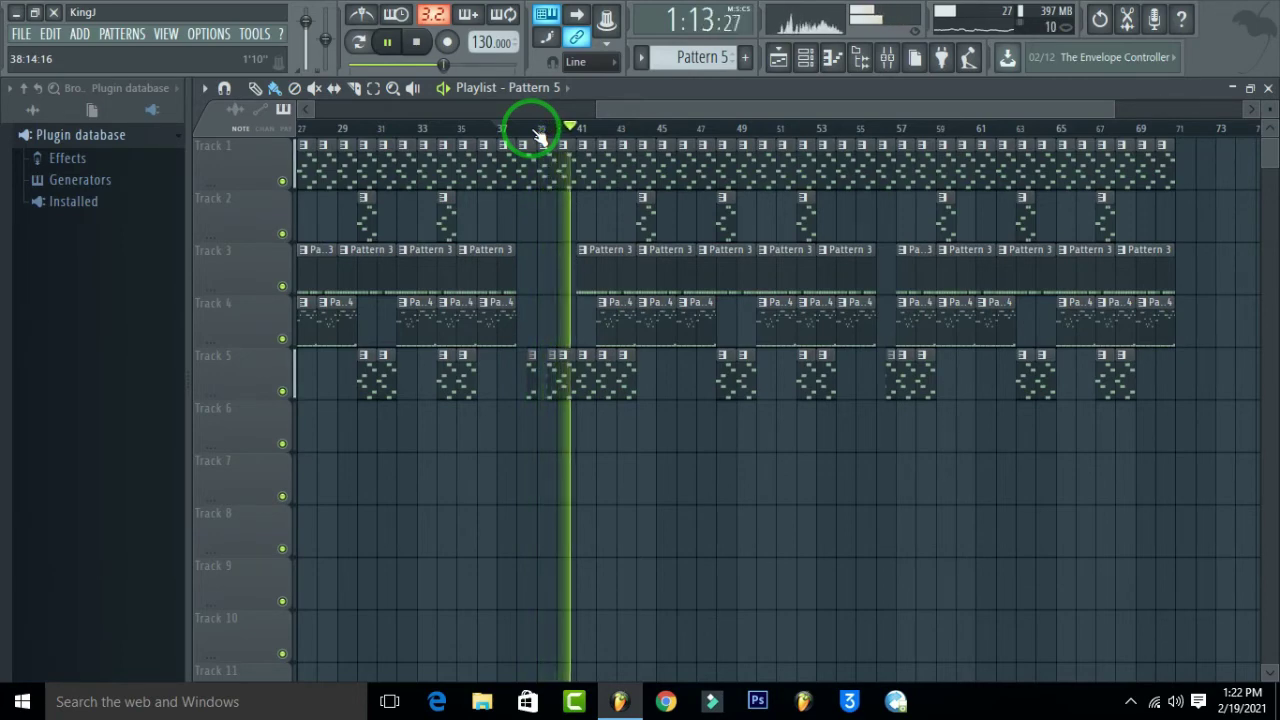
scroll(537, 134, "down", 3)
scroll(877, 130, "up", 2)
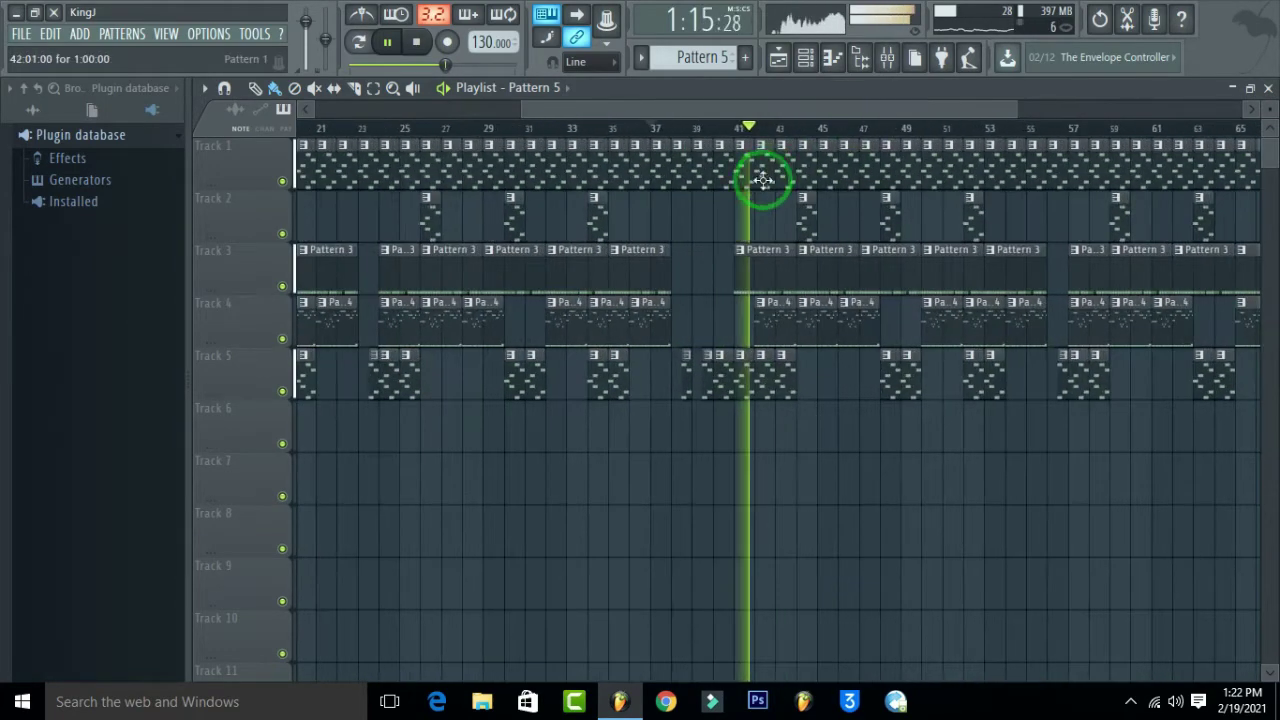
right_click(752, 272)
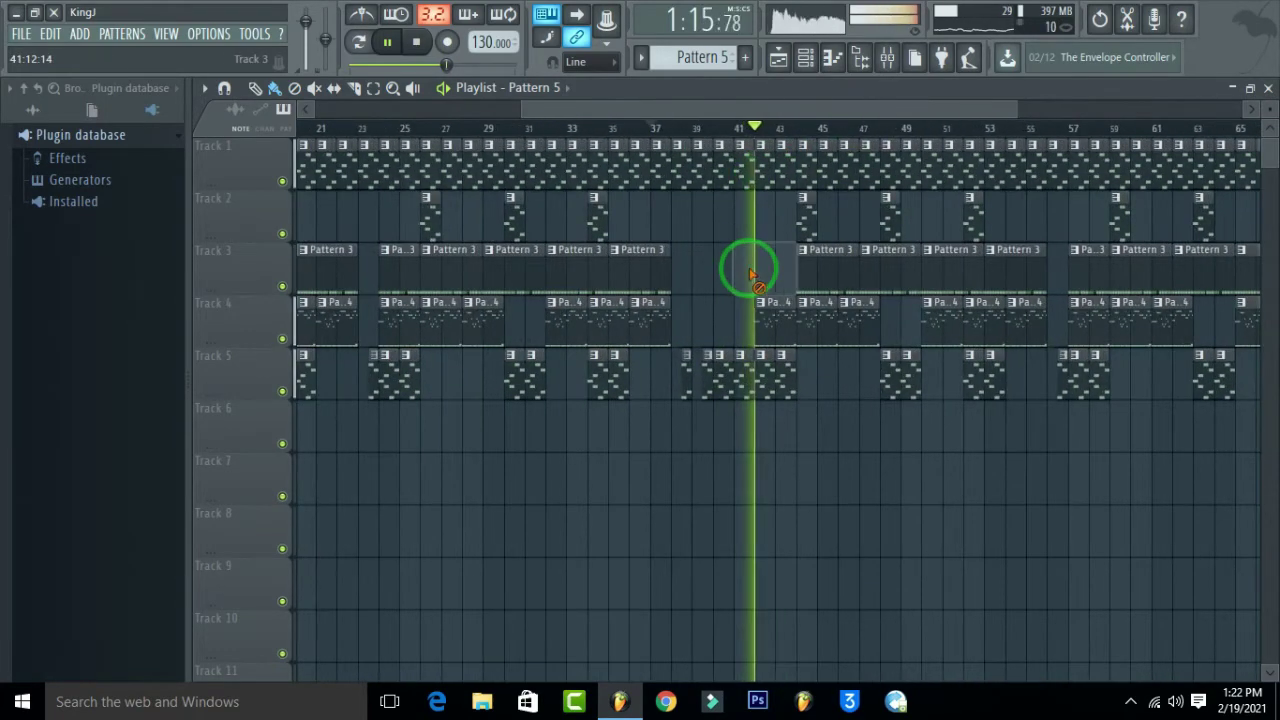
left_click(668, 129)
scroll(712, 135, "down", 2)
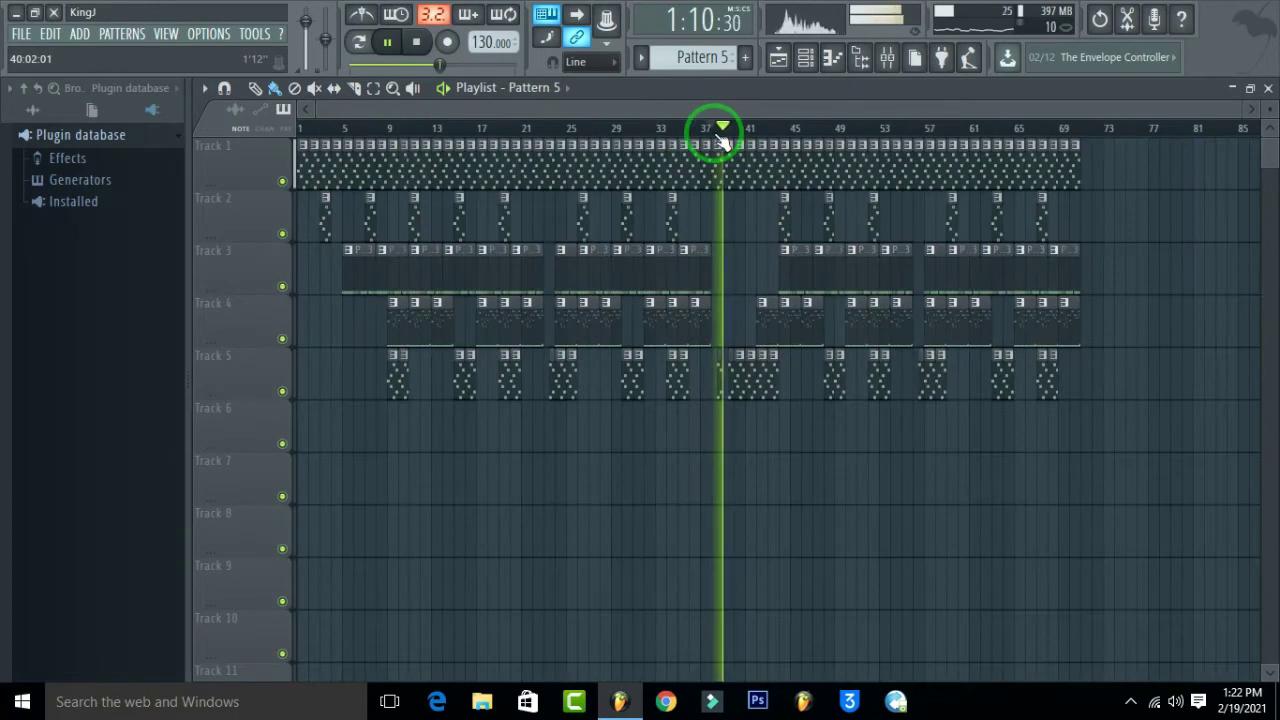
scroll(1108, 141, "up", 2)
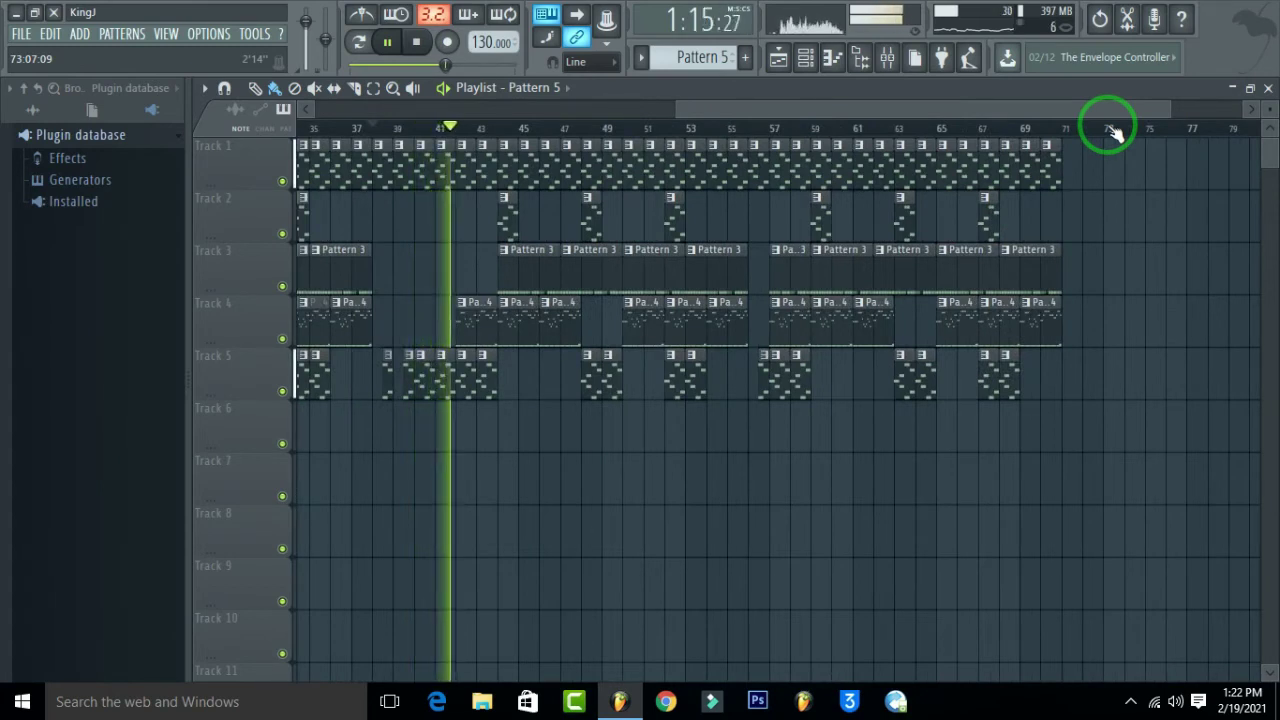
Step: Trim Track 5's Pattern 5 clips at bars 40 and 41 to start mid-bar and play from bar 38
left_click(416, 41)
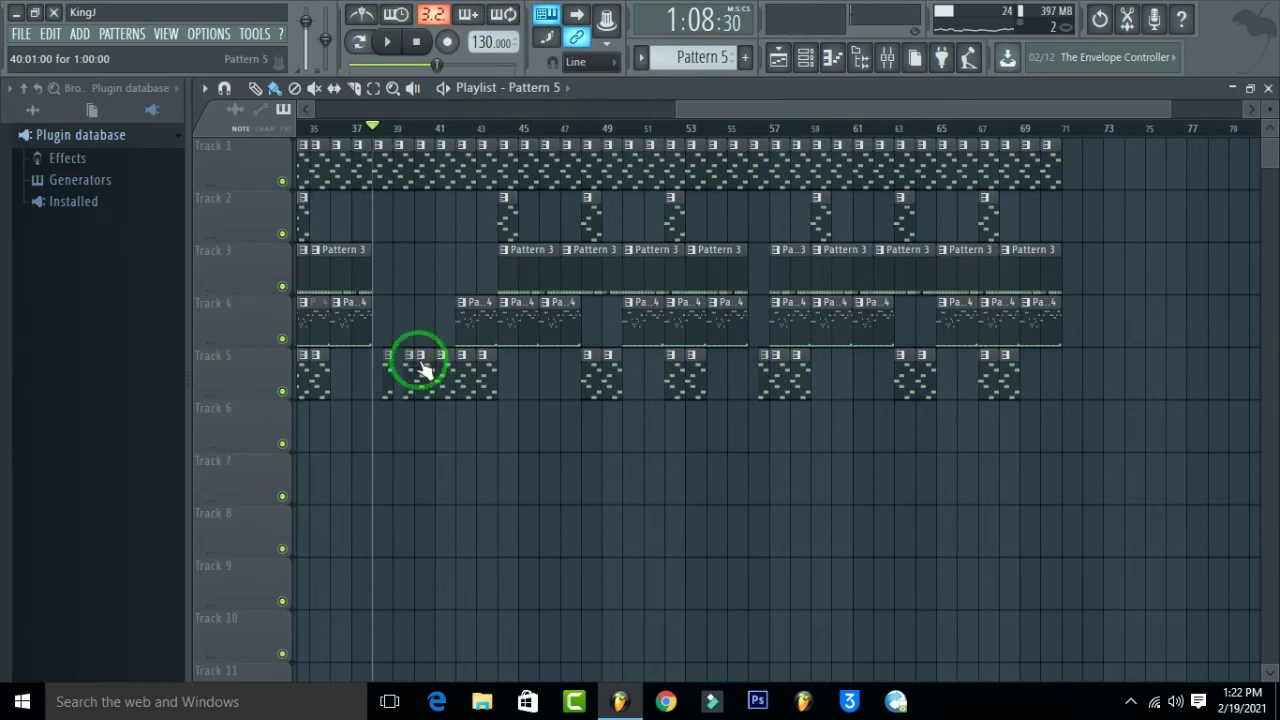
scroll(400, 128, "up", 2)
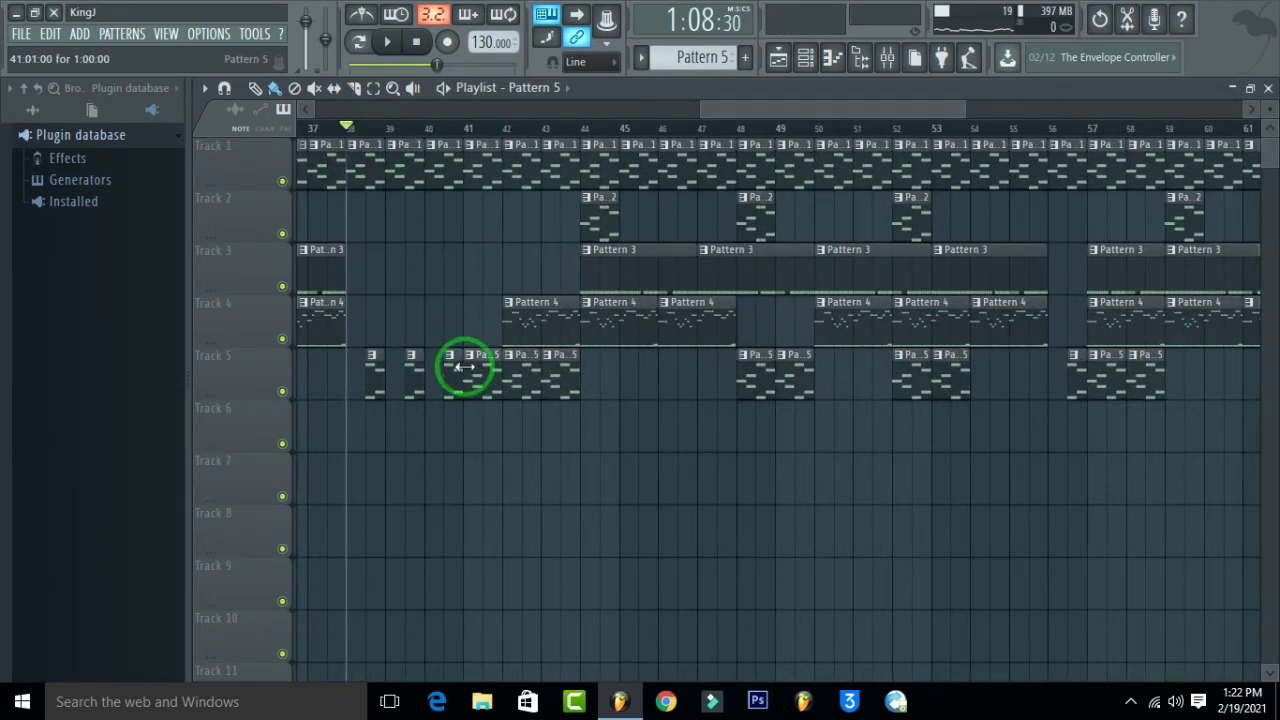
left_click(387, 42)
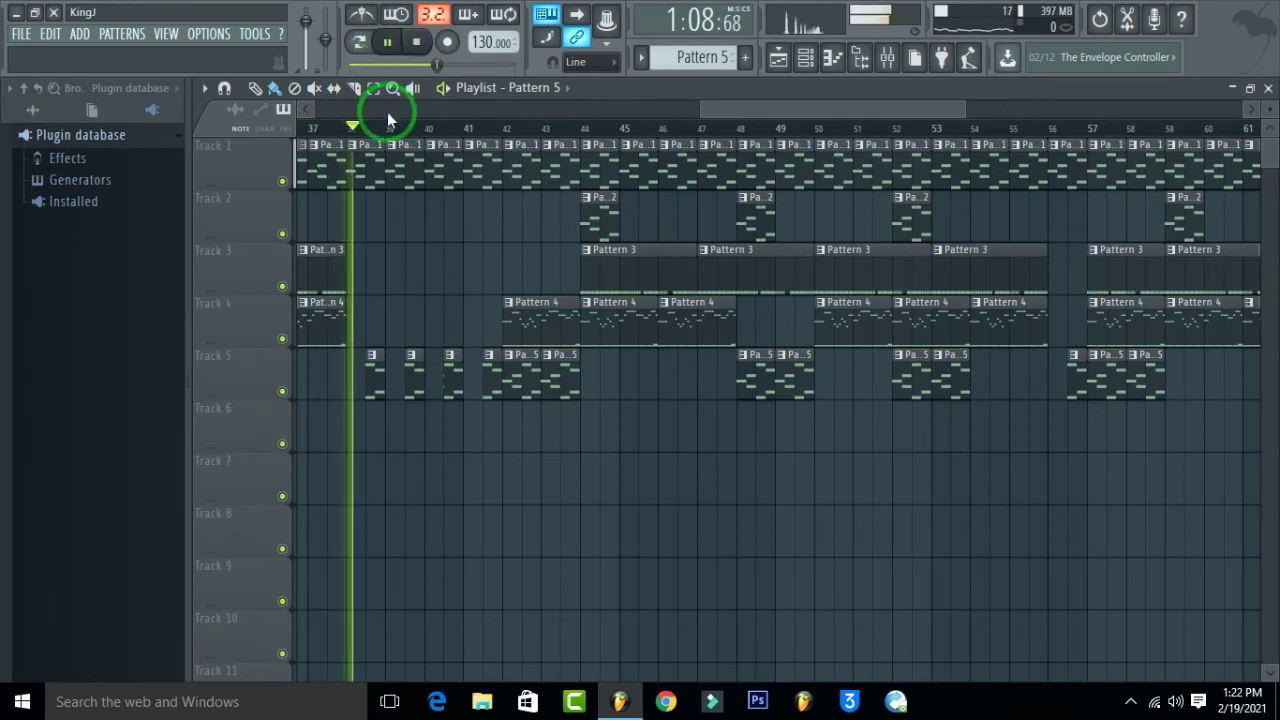
scroll(388, 124, "down", 2)
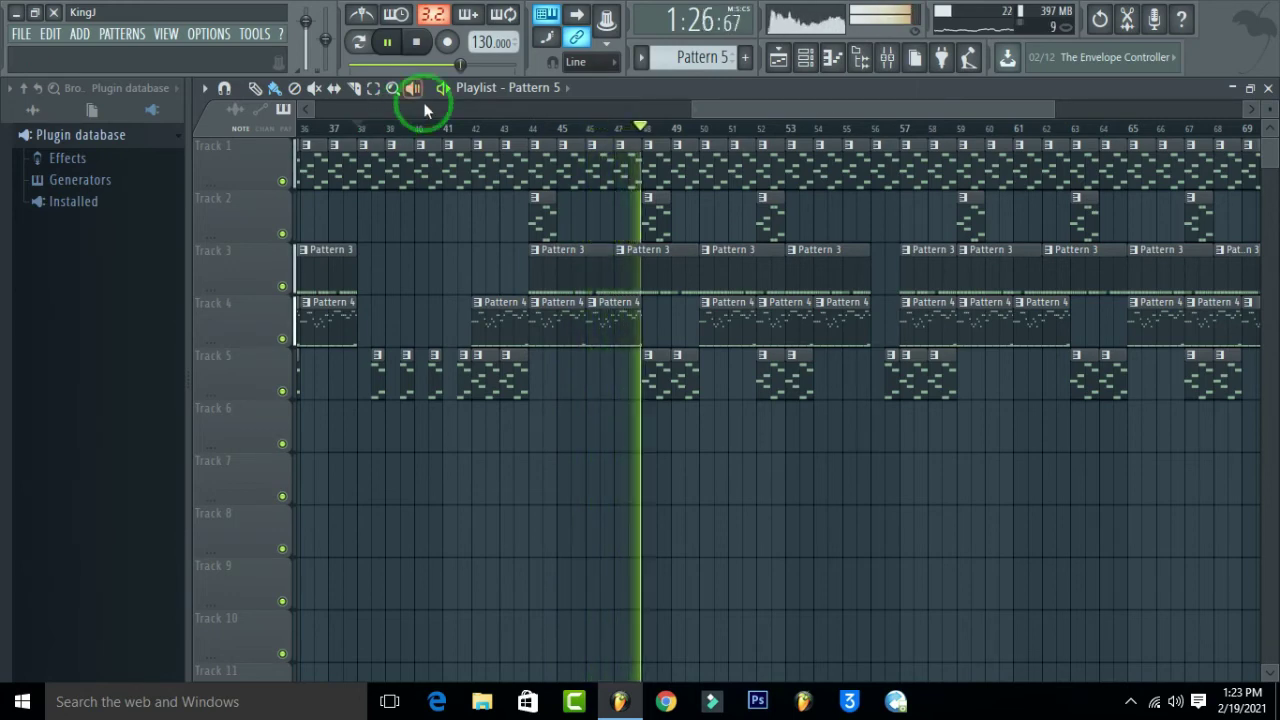
Step: Delete the Pattern 1 clip at bar 56 of Track 1
scroll(424, 125, "down", 3)
left_click_drag(424, 125, 426, 133)
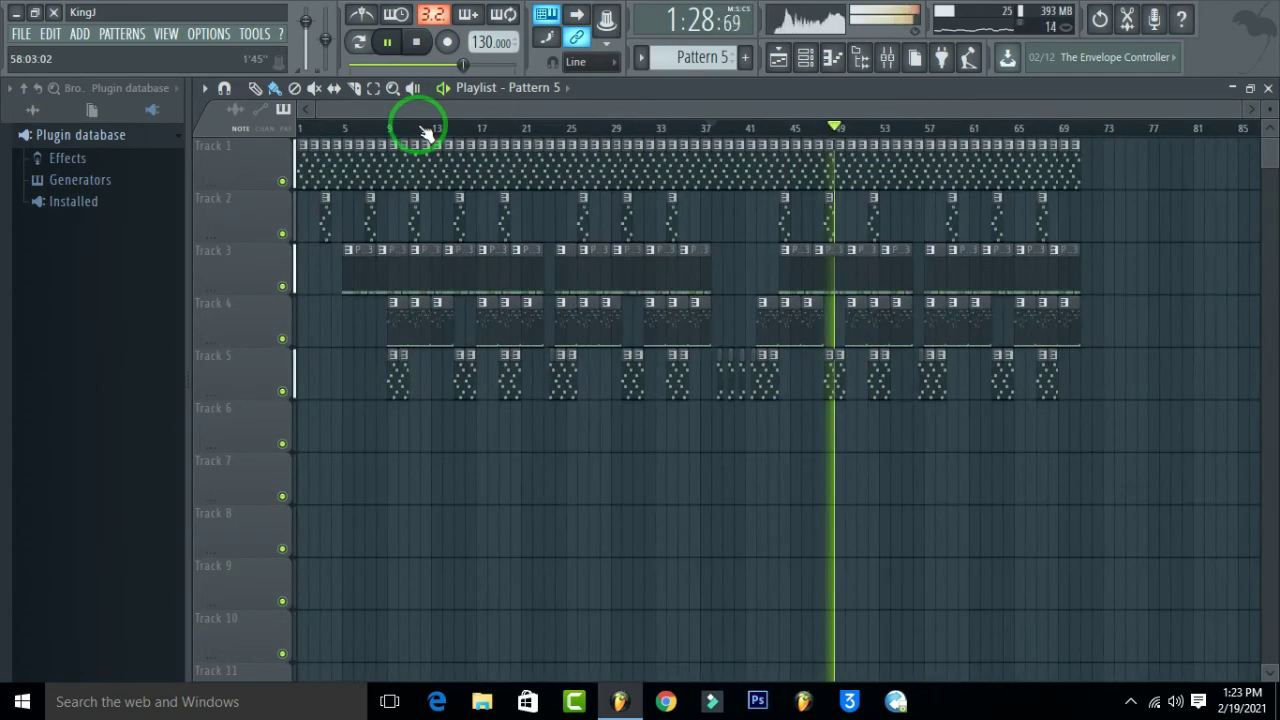
left_click_drag(1135, 133, 1135, 133)
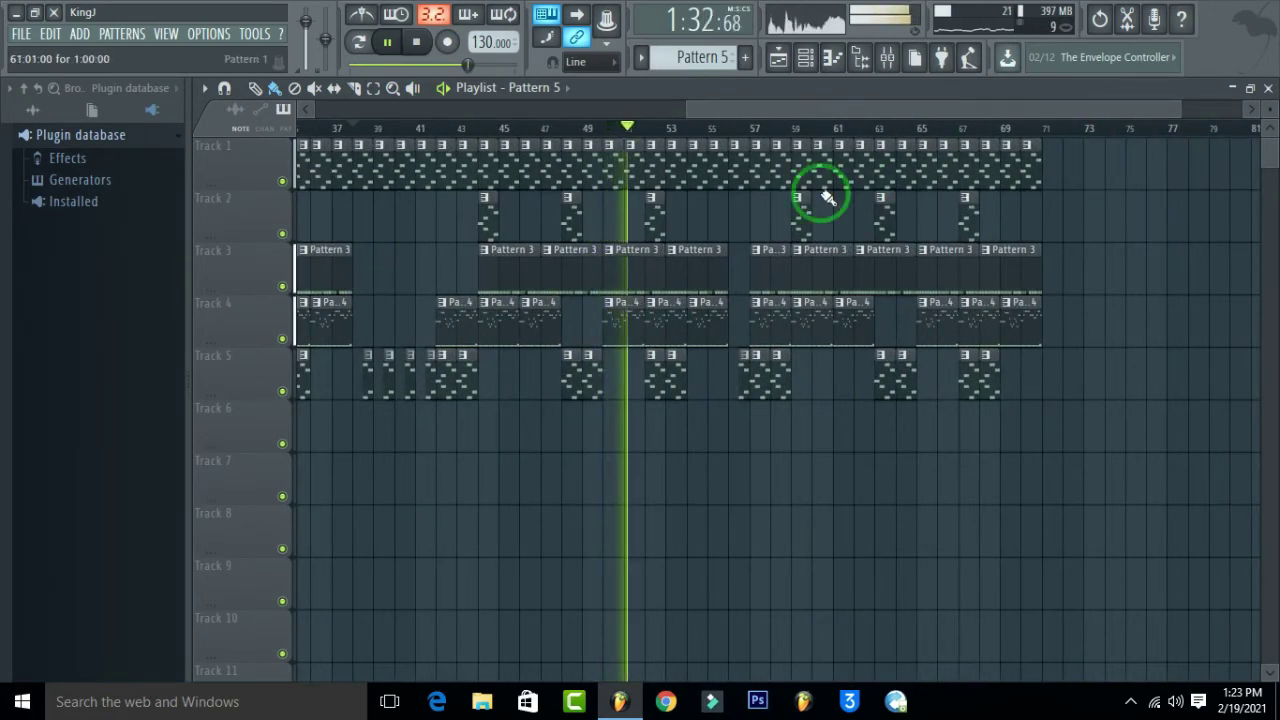
right_click(736, 185)
left_click_drag(756, 133, 774, 131)
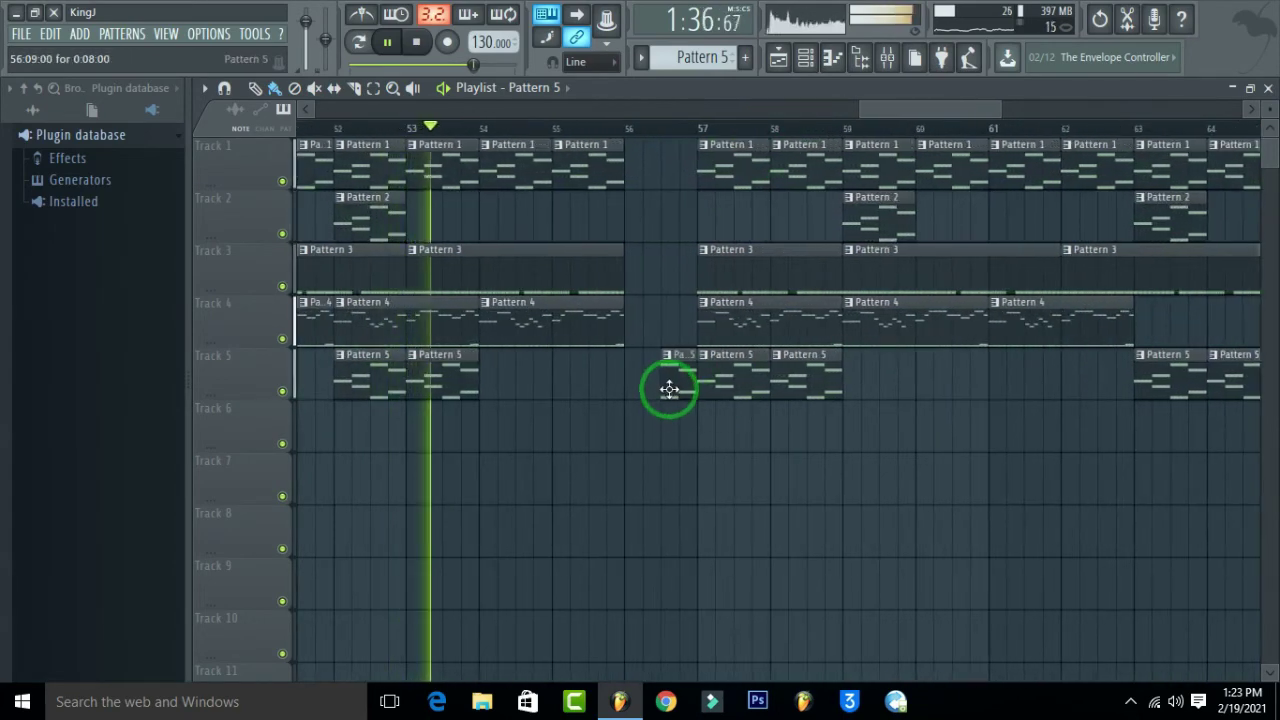
Step: Try starting Track 5's half-bar Pattern 5 clip at bar 56, play the break, and restore the clip's mid-bar start
left_click_drag(663, 381, 623, 388)
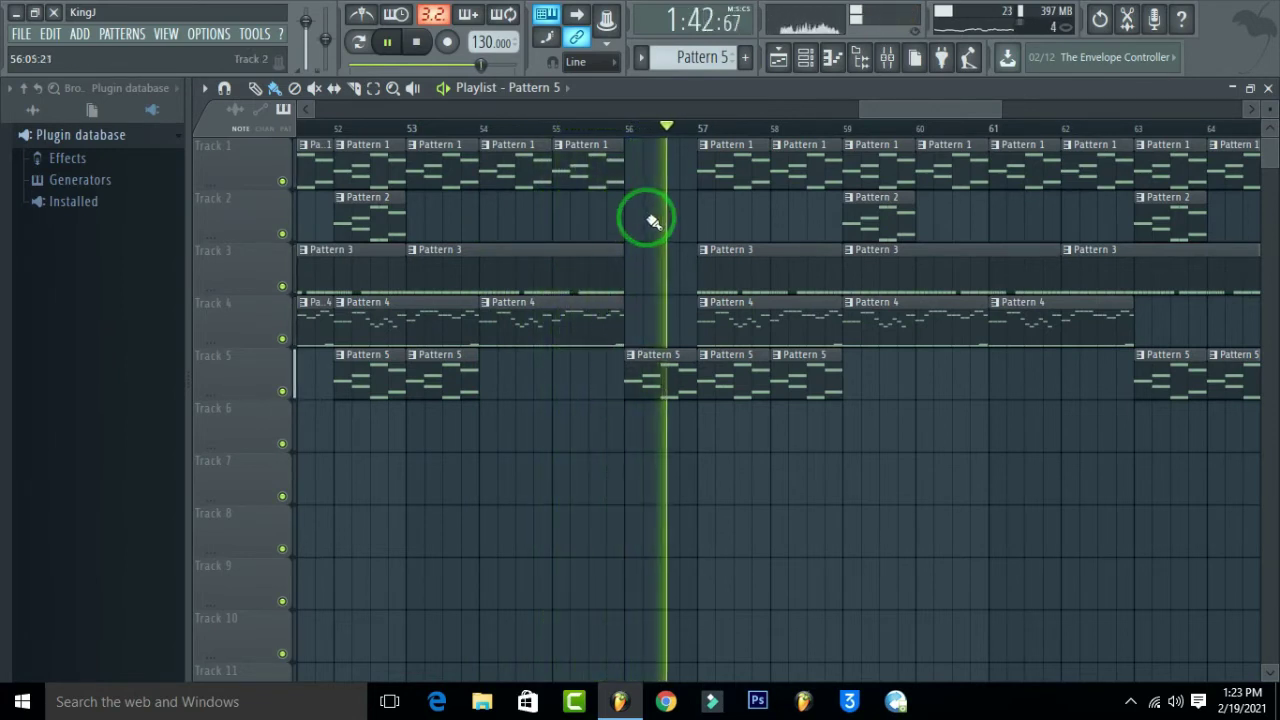
left_click(586, 131)
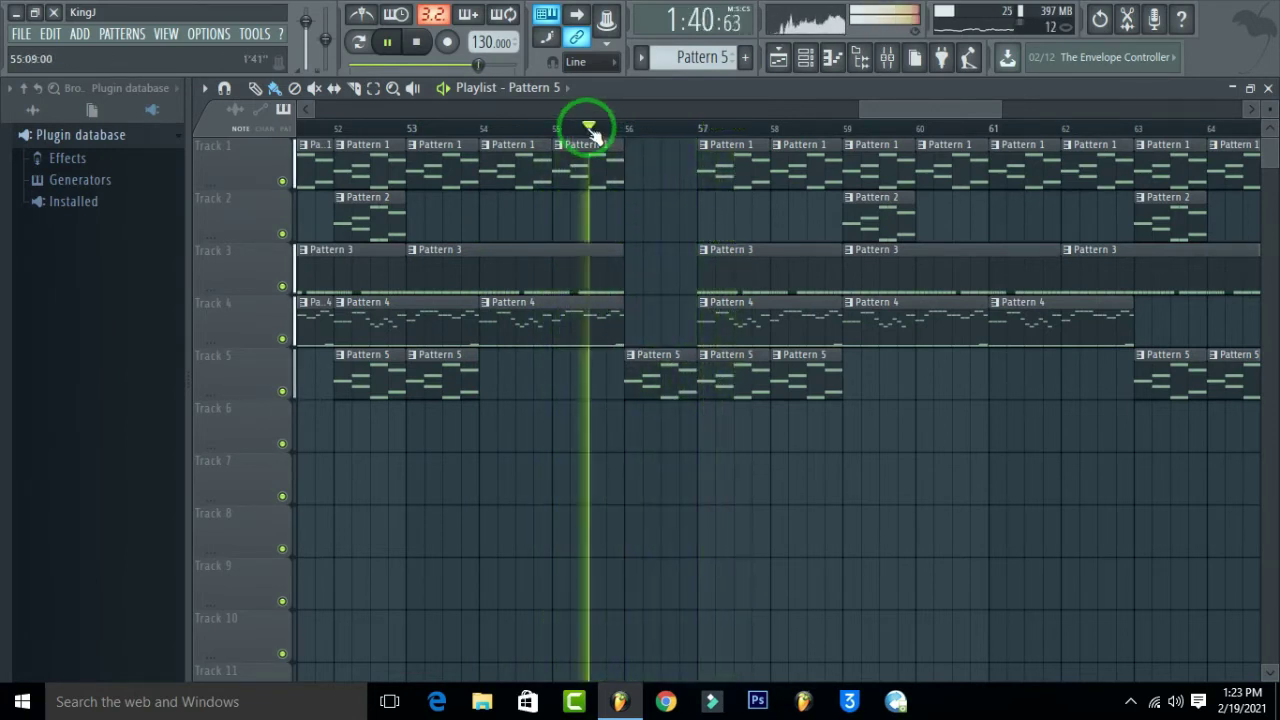
left_click_drag(627, 370, 658, 373)
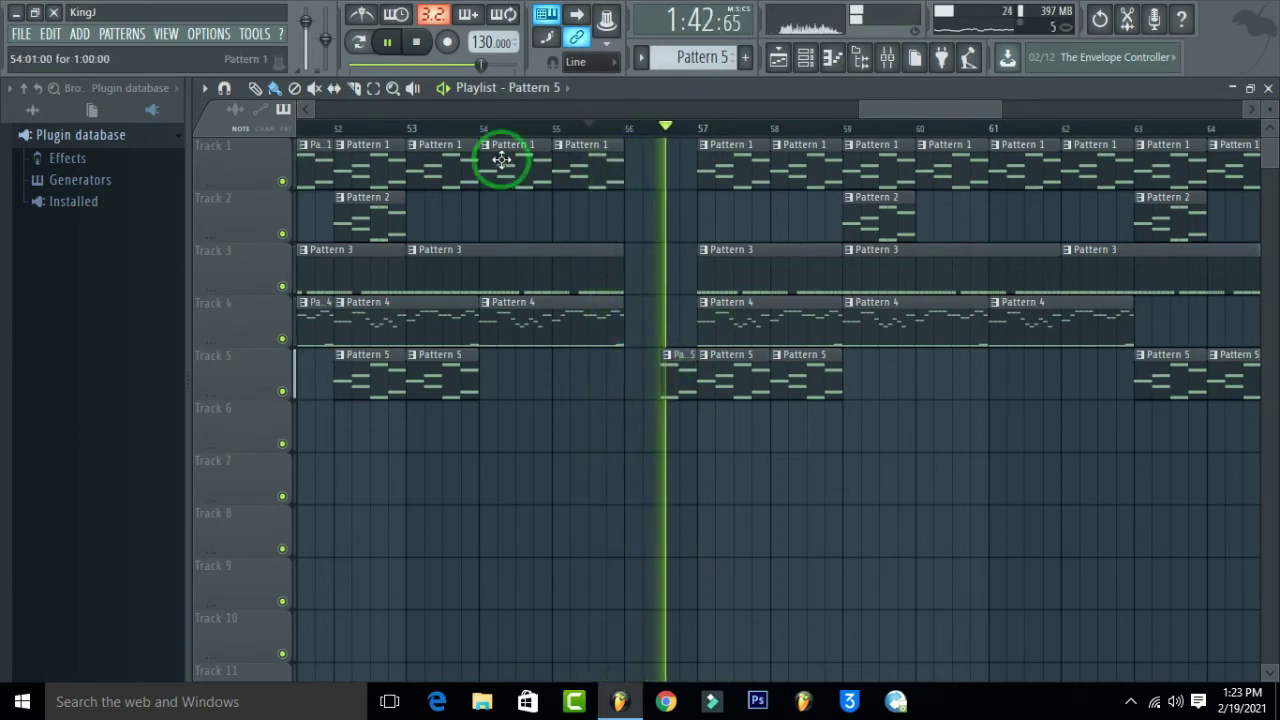
left_click(498, 130)
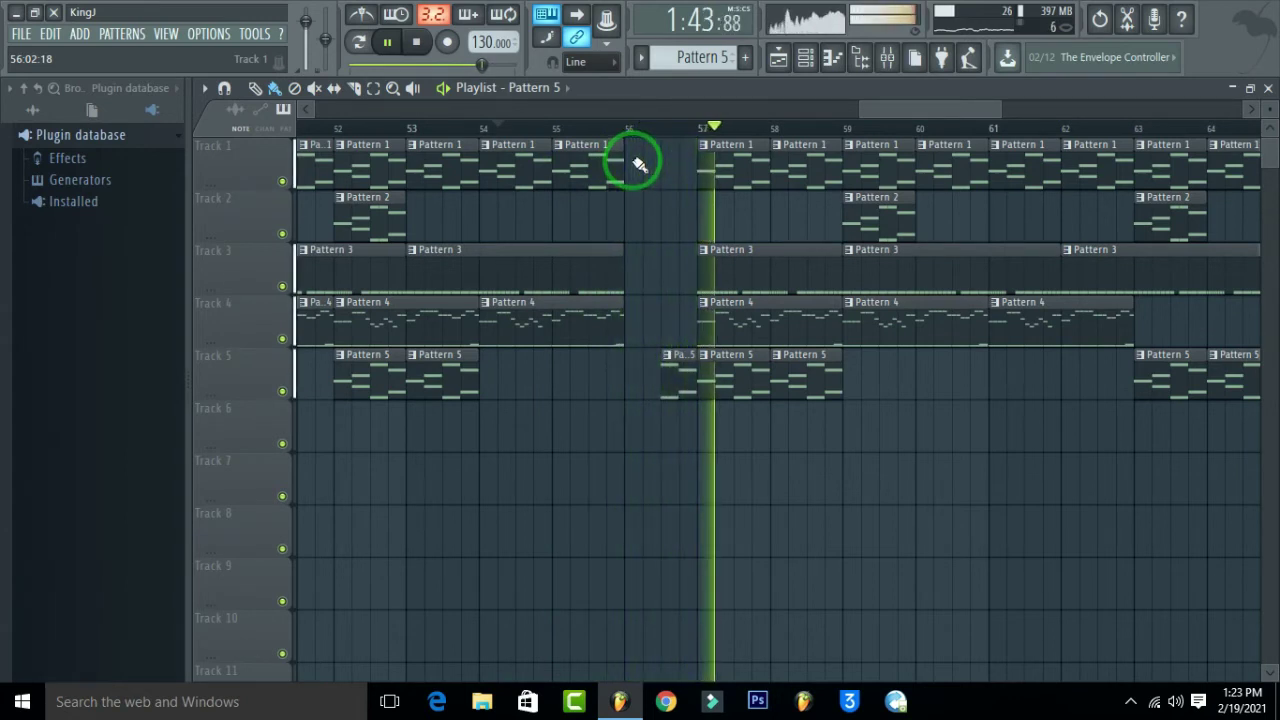
Step: Delete Track 4's Pattern 4 clip at bar 57 and Track 5's half-bar Pattern 5 clip in bar 56, replaying the break
right_click(722, 305)
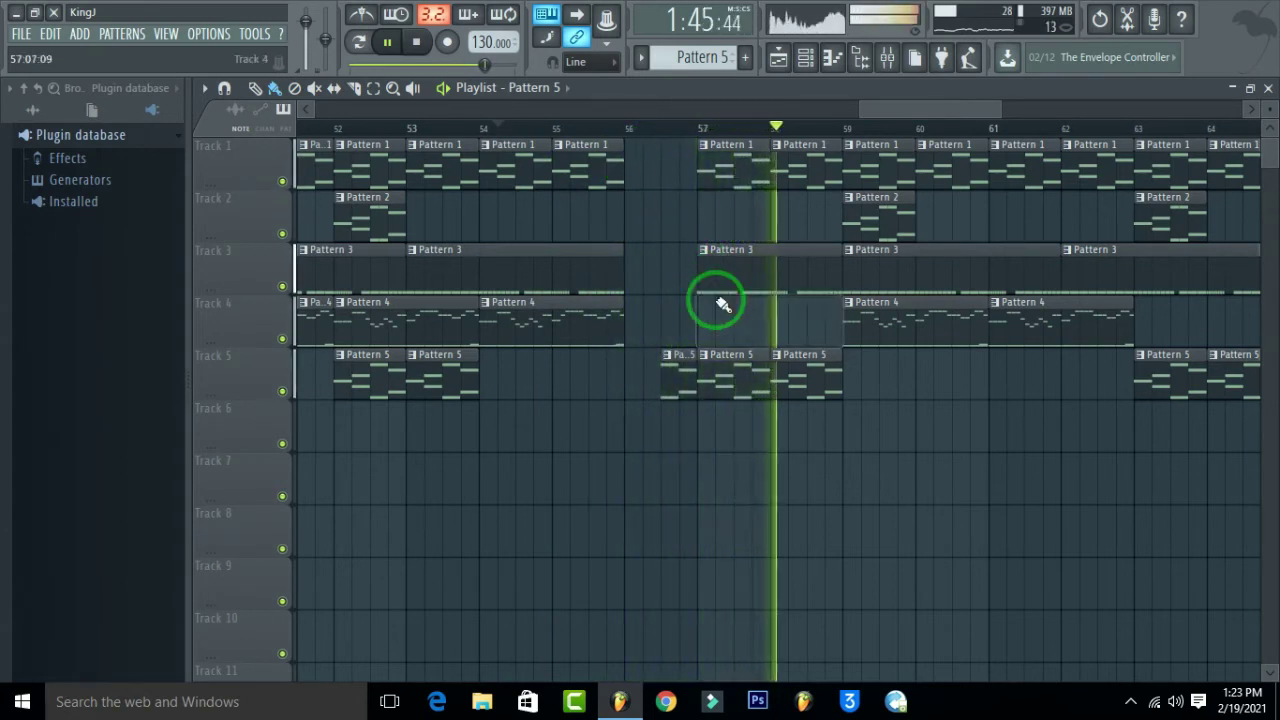
left_click(608, 131)
scroll(612, 133, "down", 1)
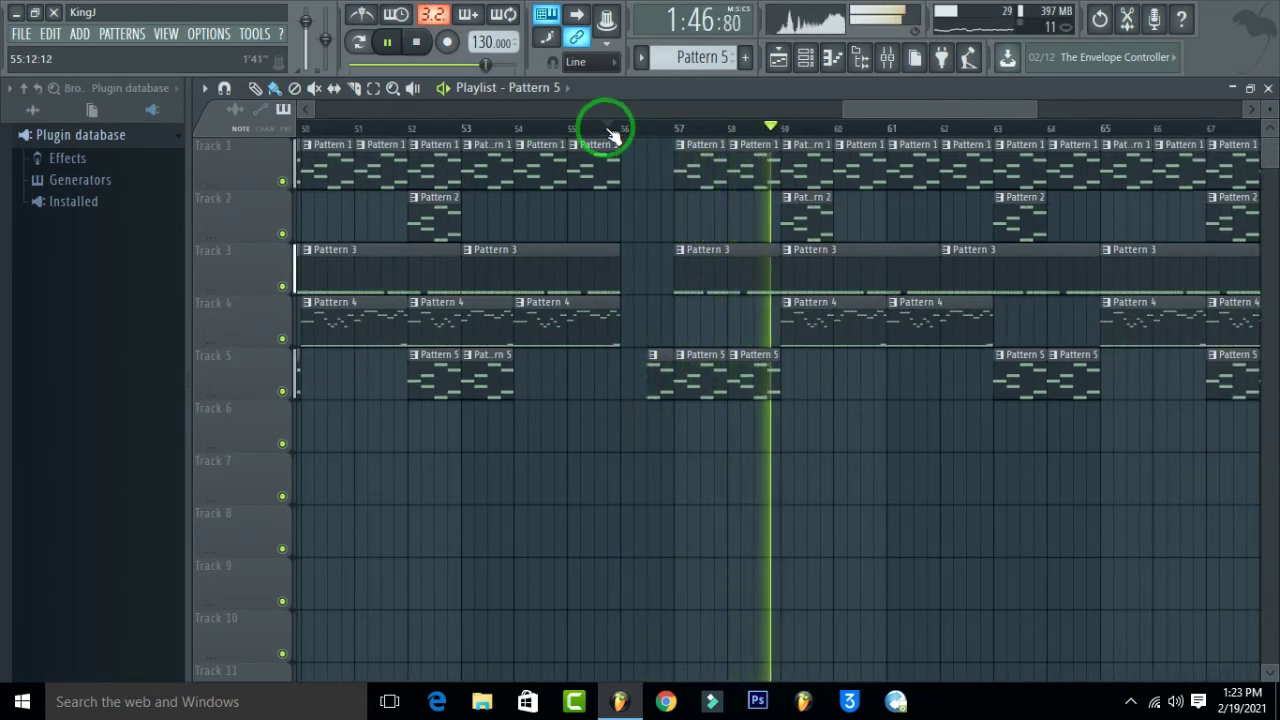
left_click(645, 349)
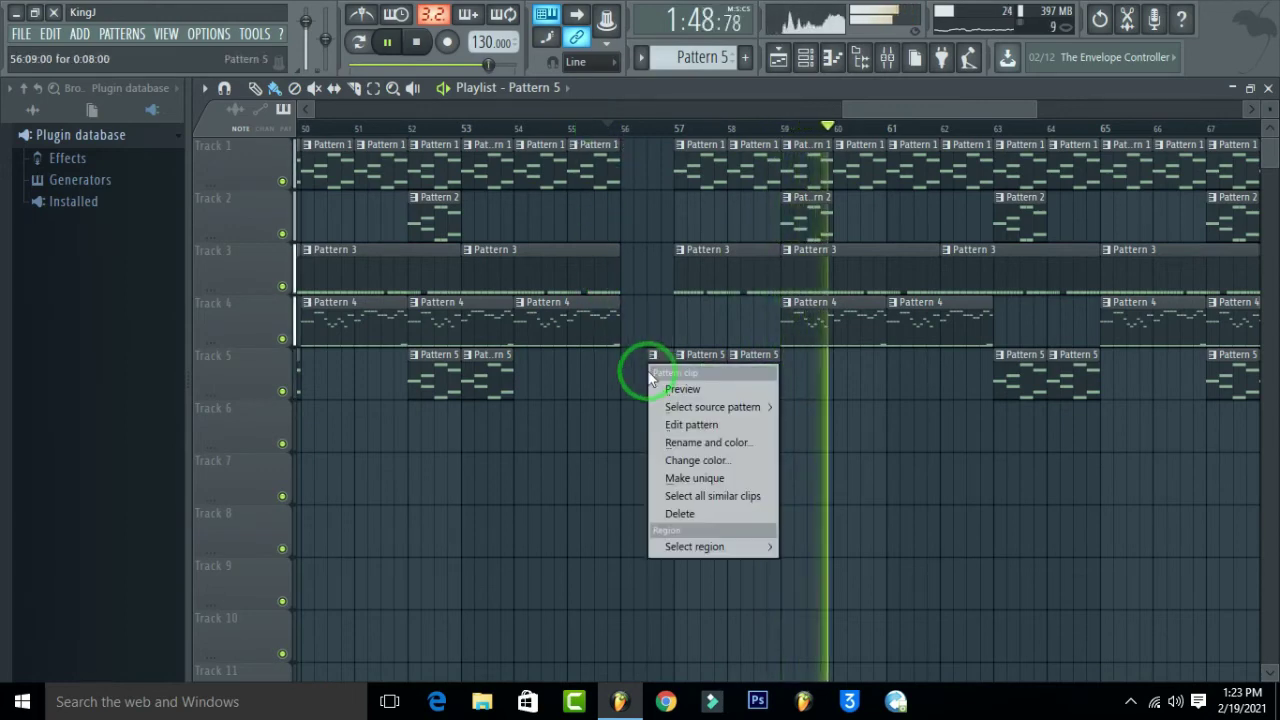
right_click(657, 363)
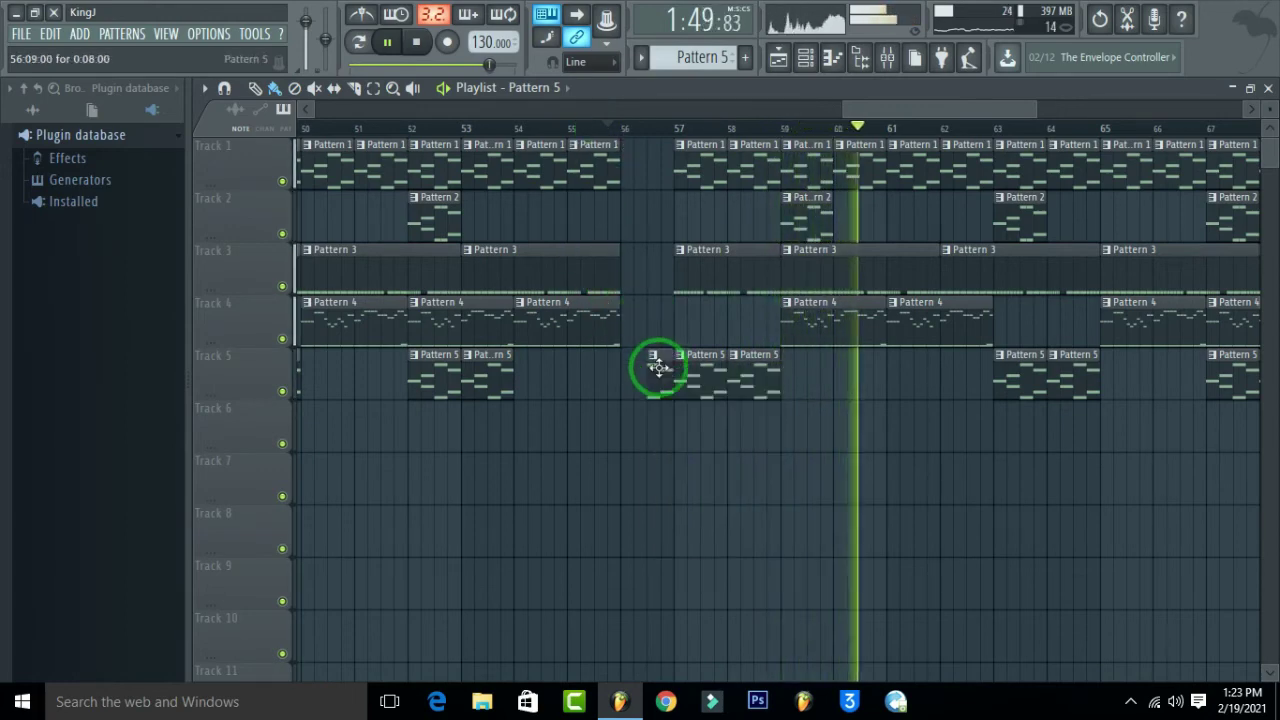
left_click(555, 131)
scroll(583, 134, "down", 3)
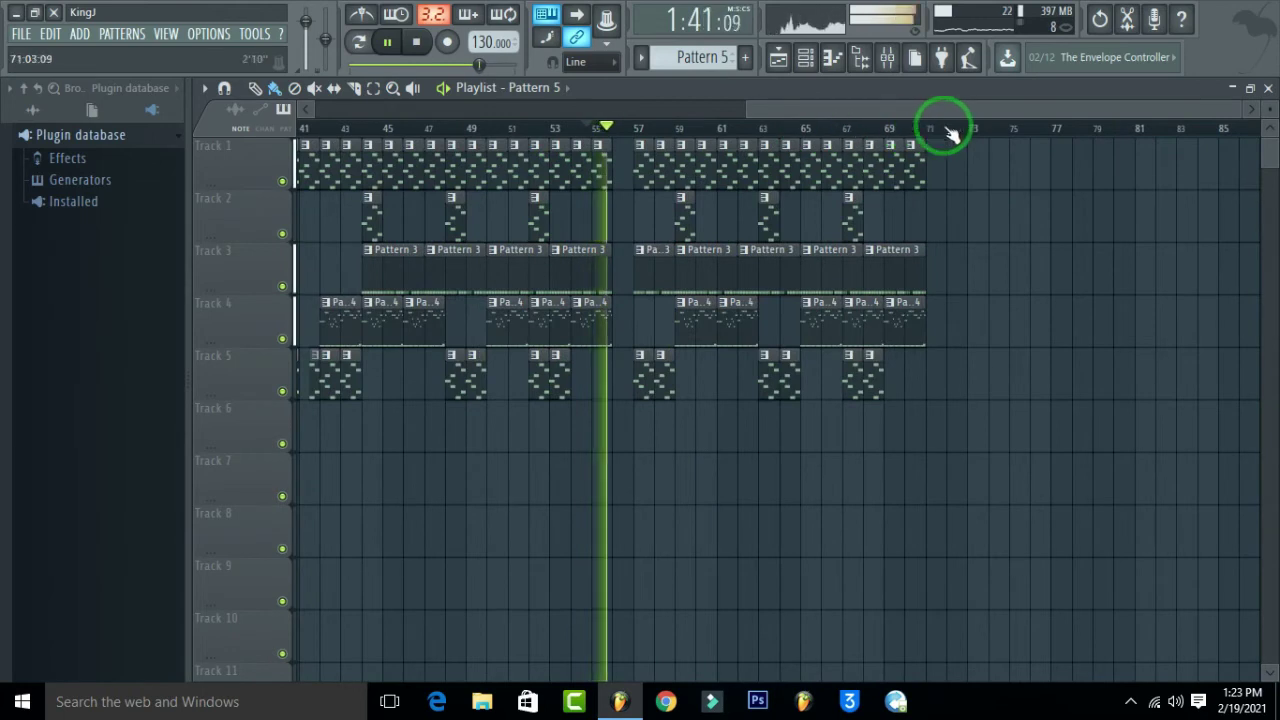
Step: Play the end of the arrangement from bar 67 and extend Track 1 with Pattern 1 clips from bar 71 to bar 84
scroll(966, 134, "up", 2)
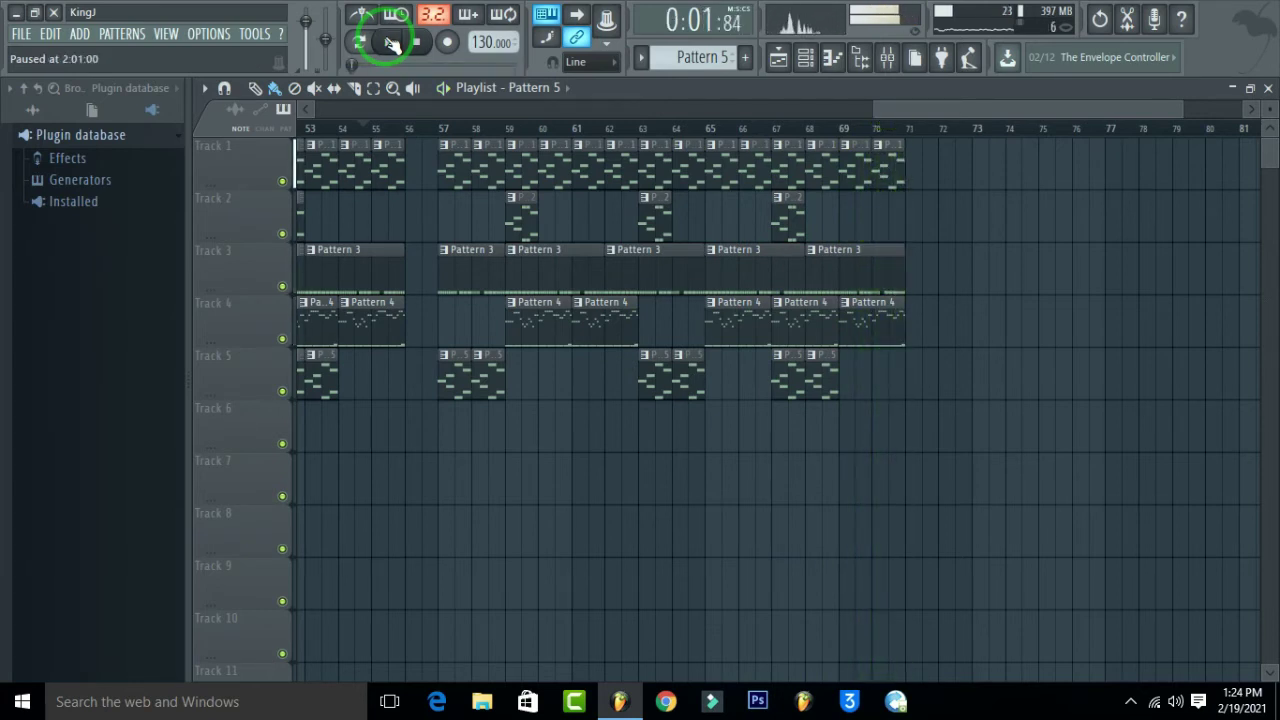
scroll(447, 133, "down", 5)
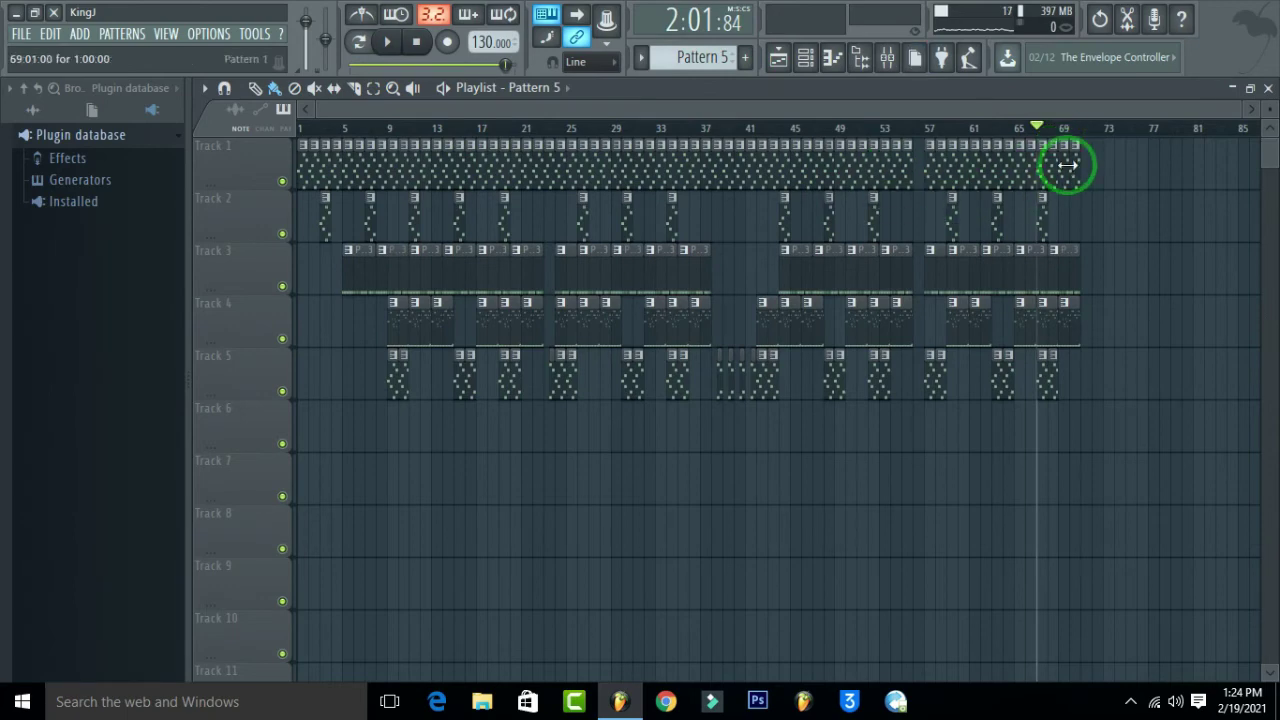
key("space")
scroll(1234, 120, "up", 4)
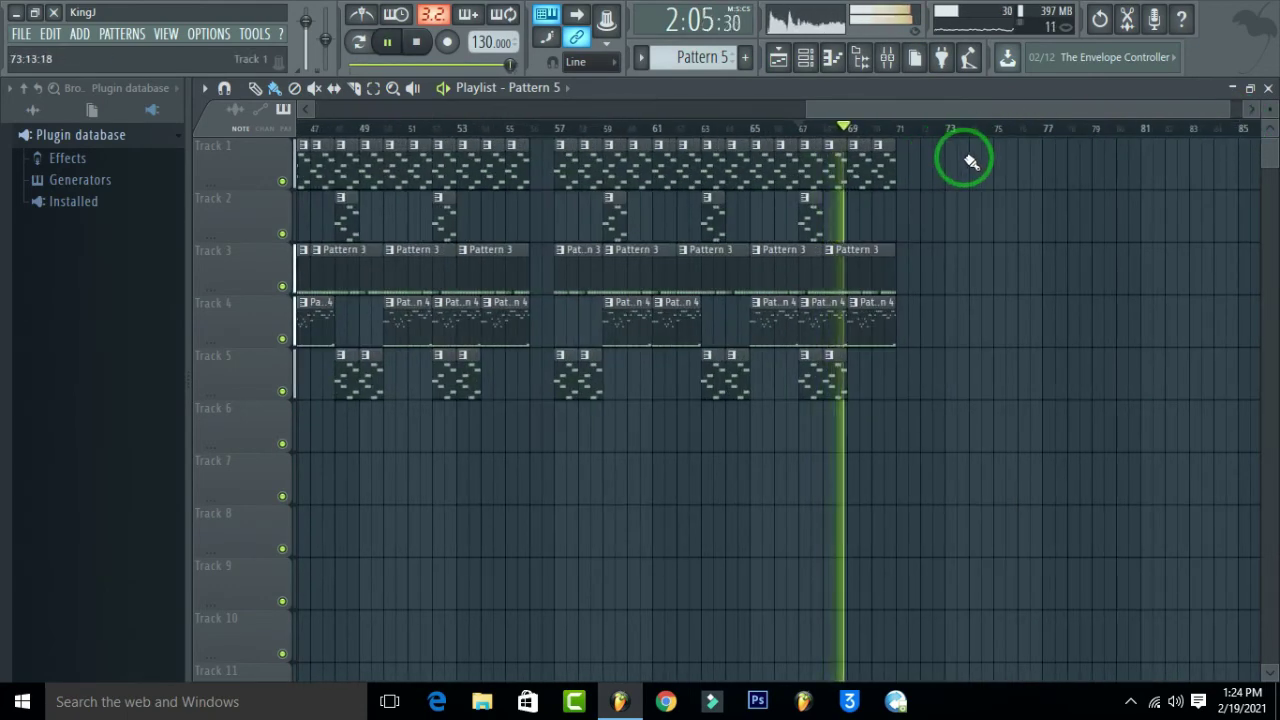
key("space")
left_click_drag(962, 160, 680, 165)
left_click_drag(575, 172, 547, 155)
left_click_drag(624, 168, 1126, 148)
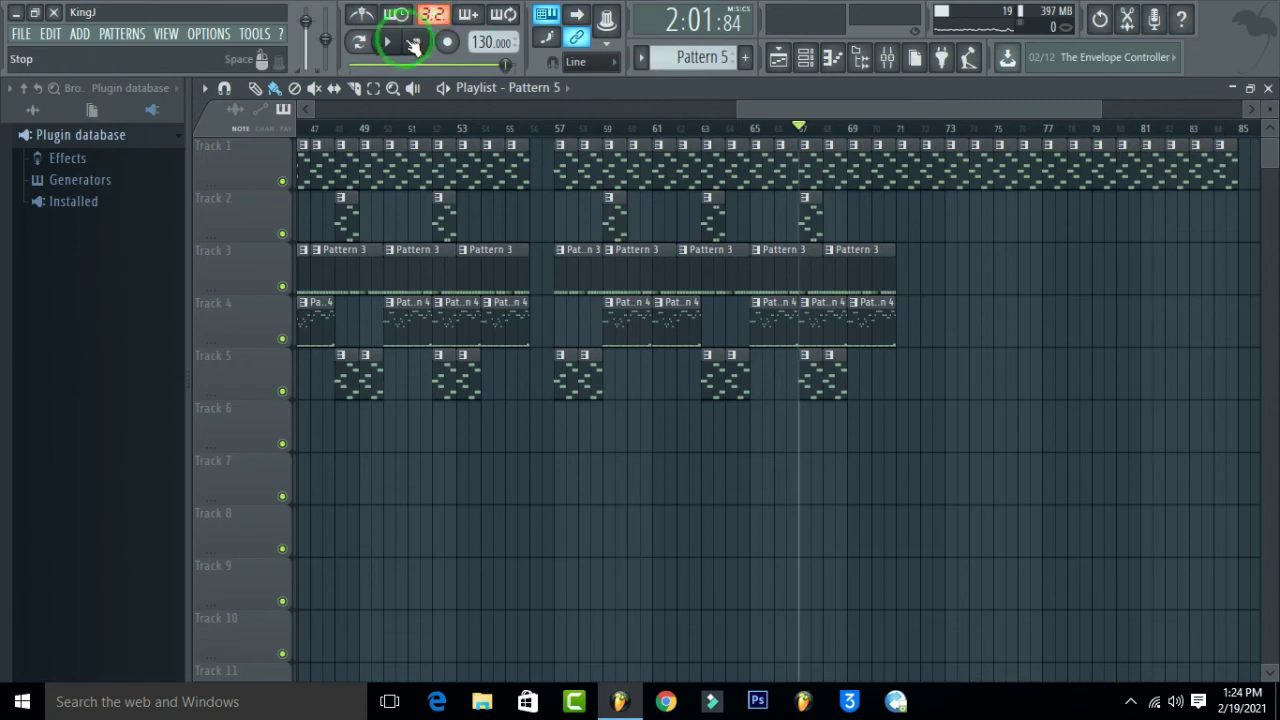
Step: Add Pattern 2 clips in bars 71 to 74 of Track 2 and trim each to start mid-bar during playback
key("space")
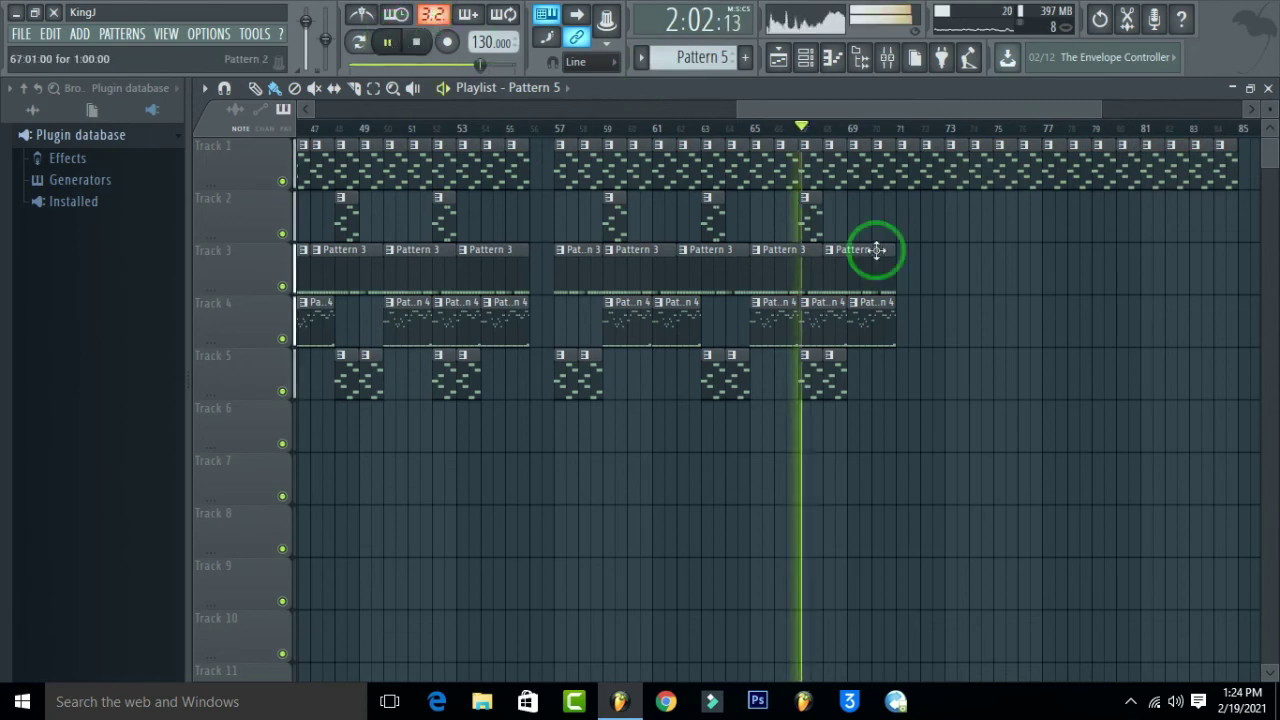
left_click(809, 214)
left_click(900, 224)
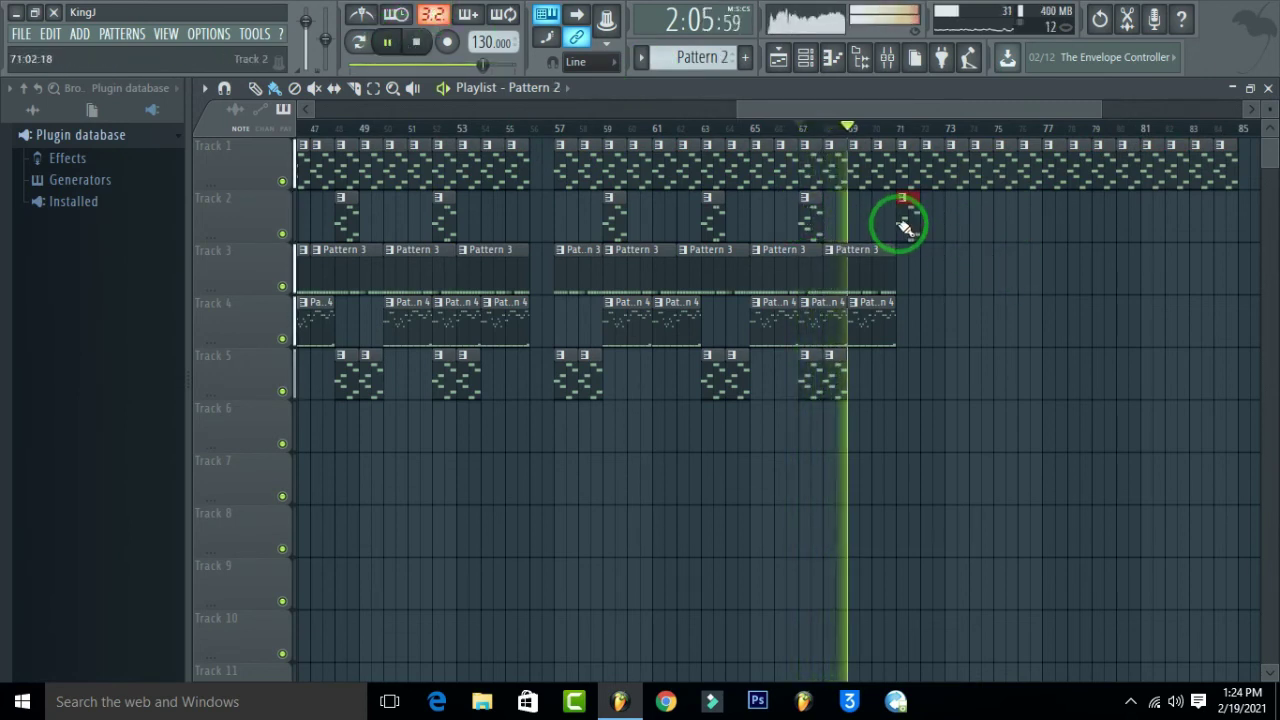
mouse_move(903, 226)
left_mouse_down()
mouse_move(957, 229)
mouse_move(972, 252)
mouse_move(960, 271)
left_mouse_up()
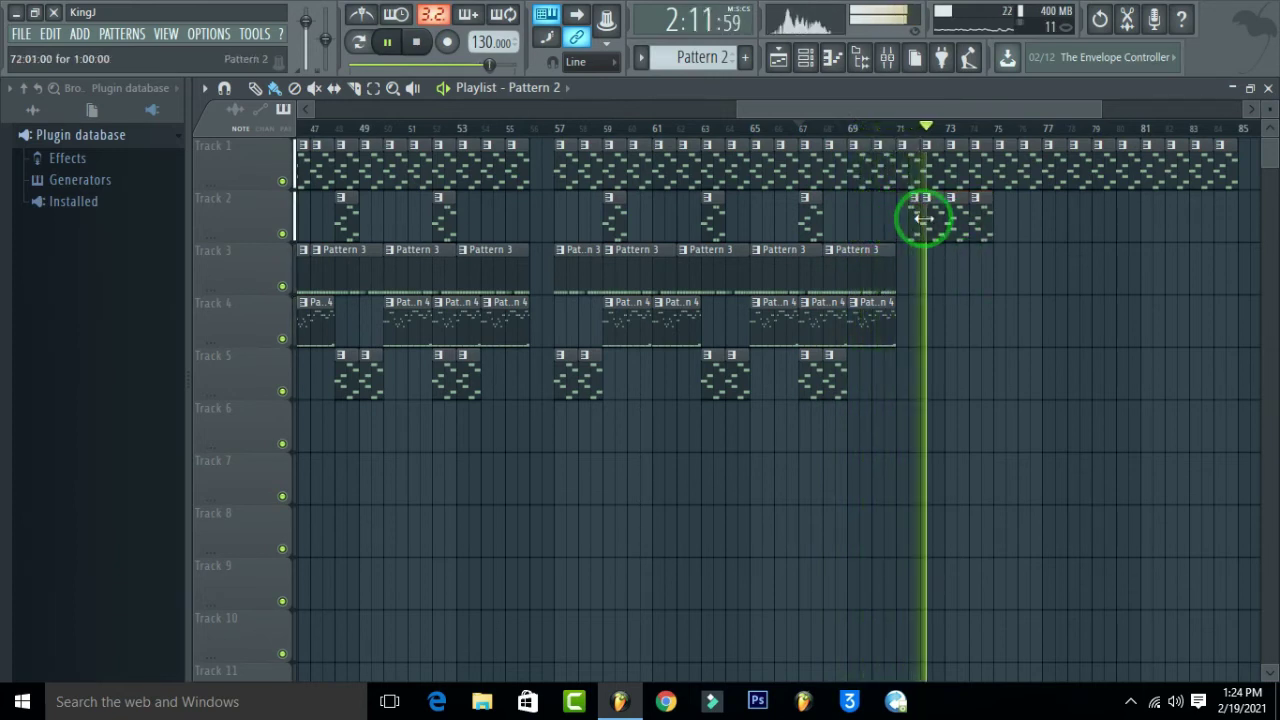
left_click_drag(923, 218, 983, 225)
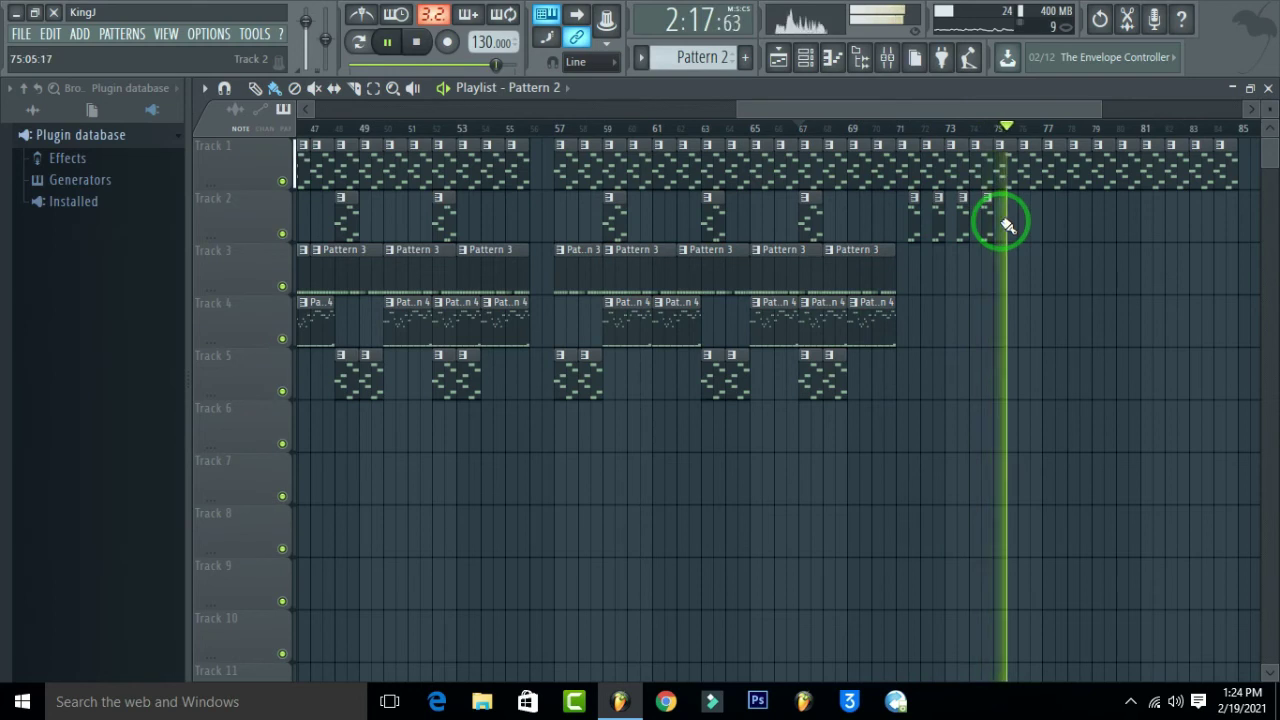
Step: Add a half-bar Pattern 2 clip in bar 77 of Track 2 and a Pattern 3 clip at bar 78 of Track 3
left_click_drag(929, 109, 1020, 109)
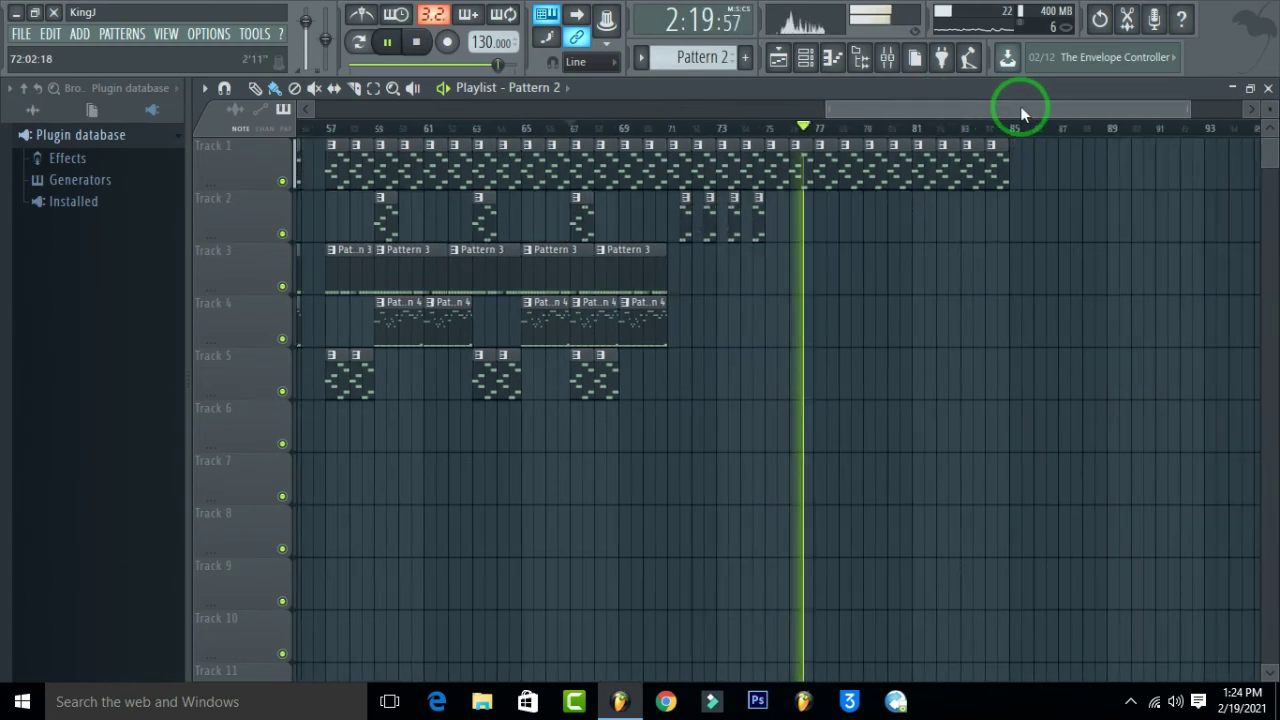
left_click(822, 208)
left_click(623, 130)
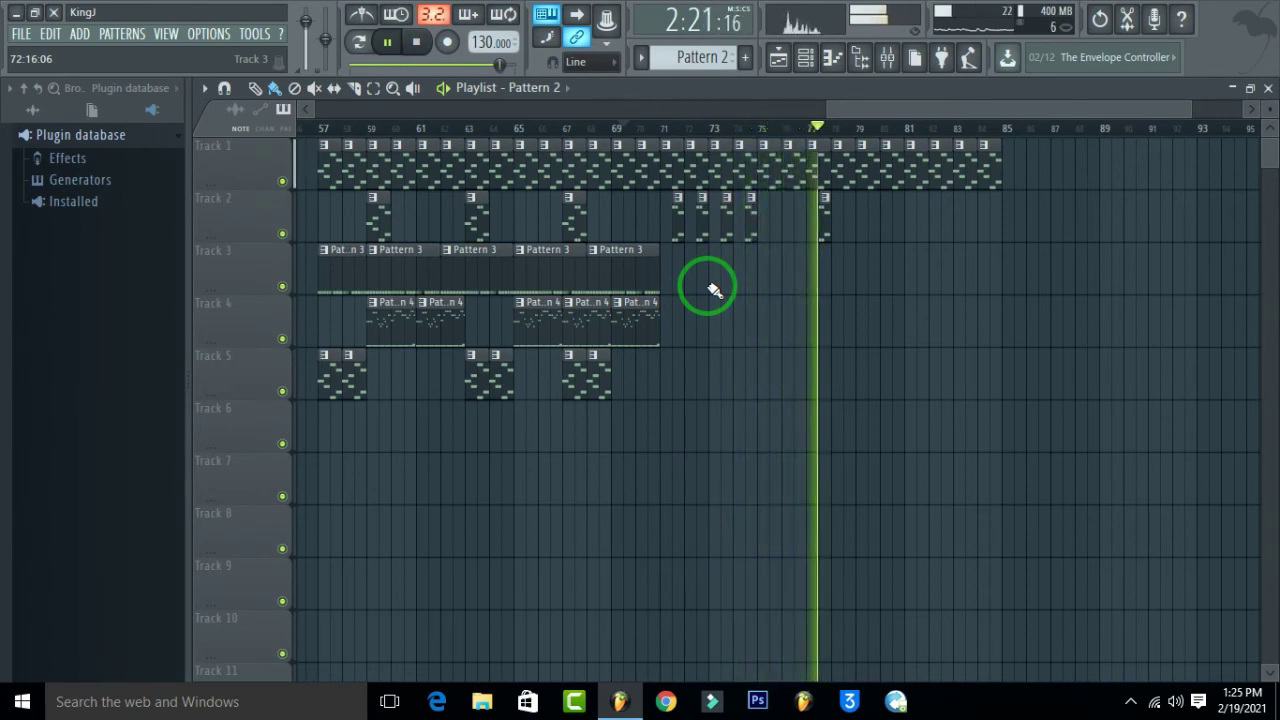
left_click(387, 41)
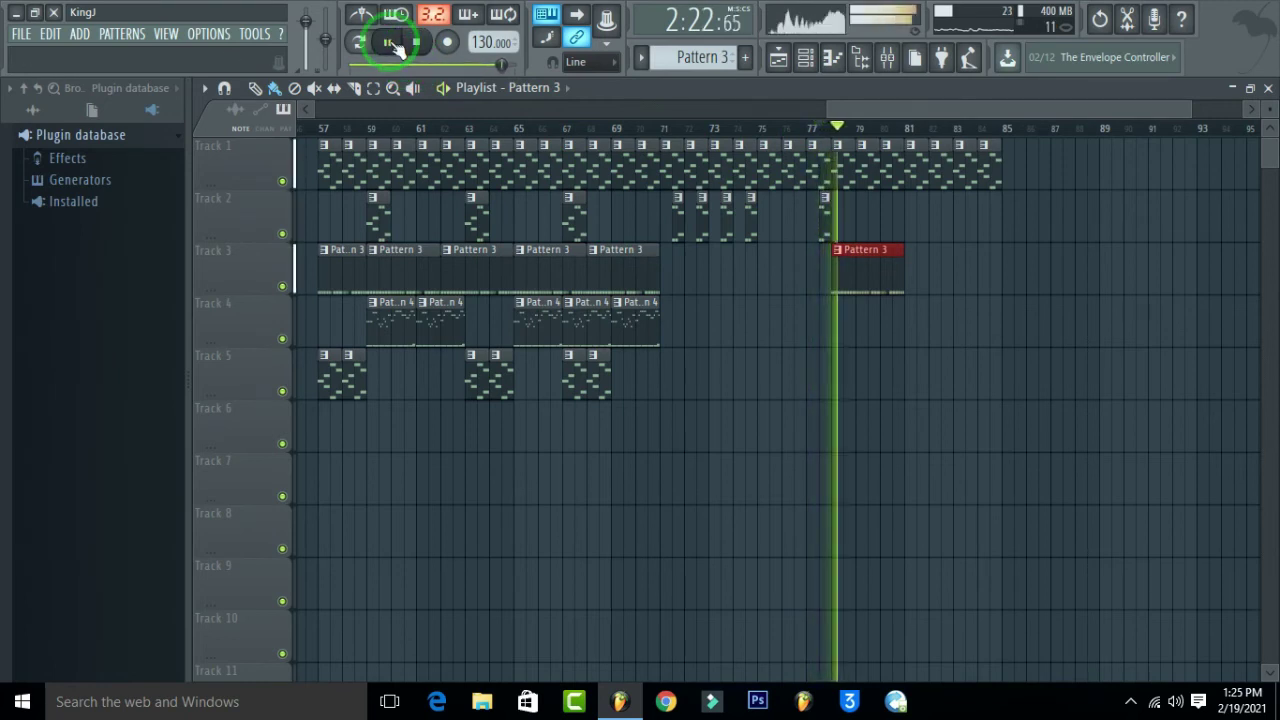
Step: Remove the misplaced Pattern 3 clip from Track 2 and add half-bar Pattern 2 clips mid-bar in bars 79 to 82
left_click(895, 210)
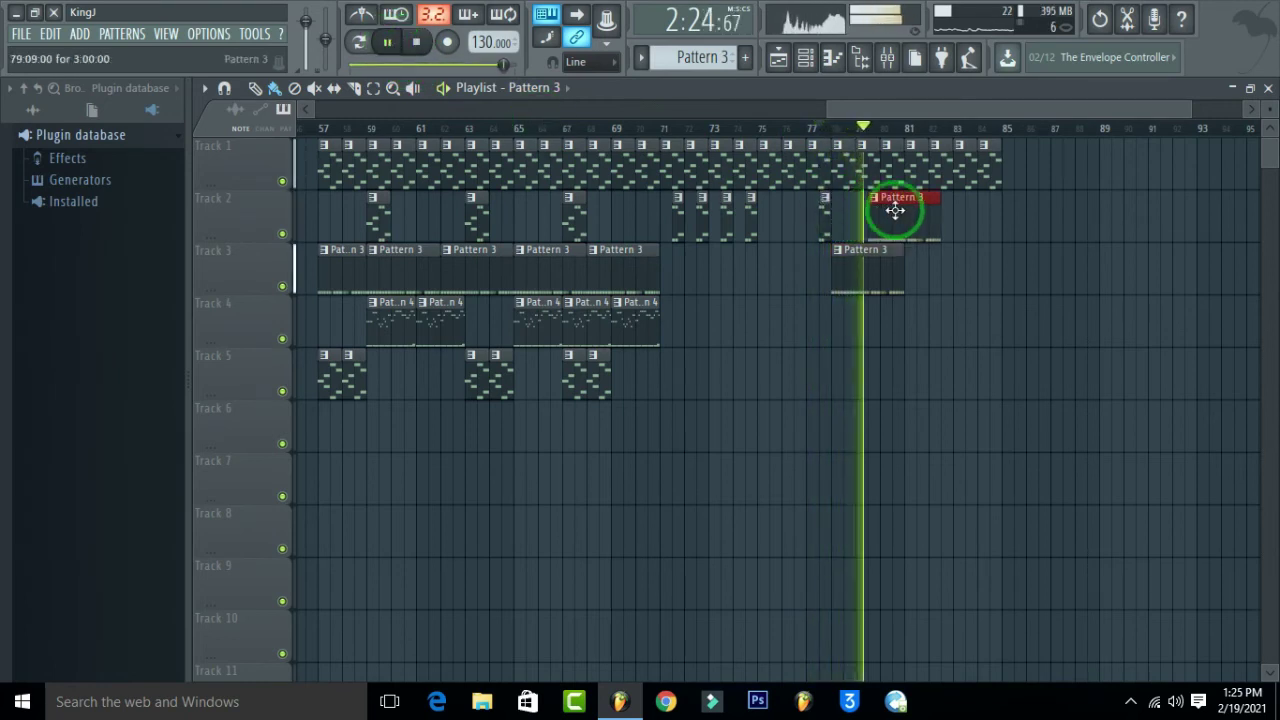
right_click(890, 210)
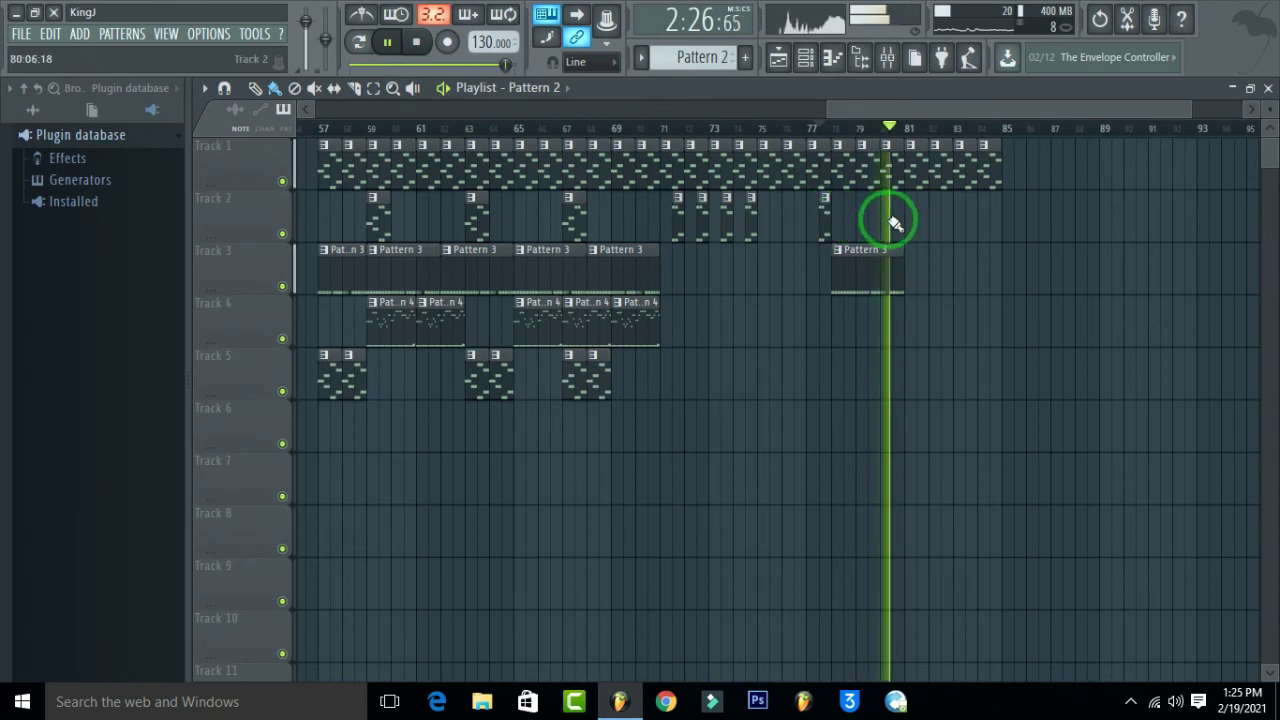
left_click(872, 208)
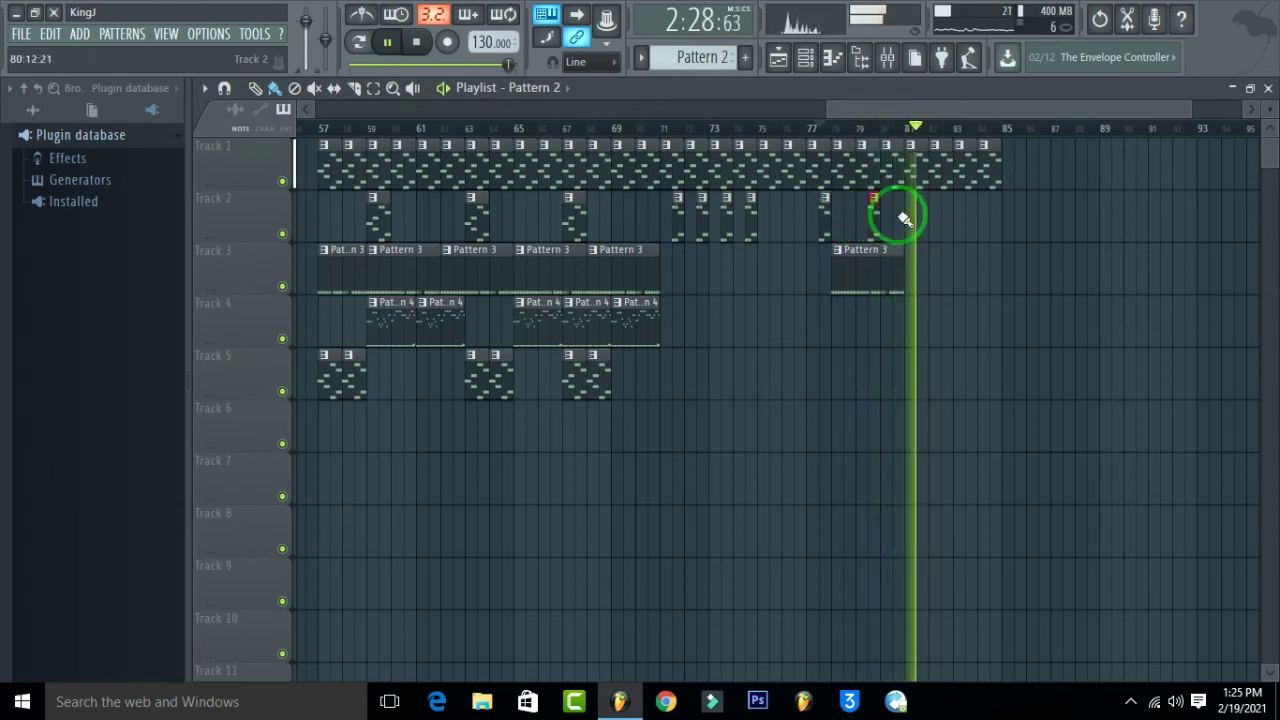
left_click(898, 215)
left_click(923, 215)
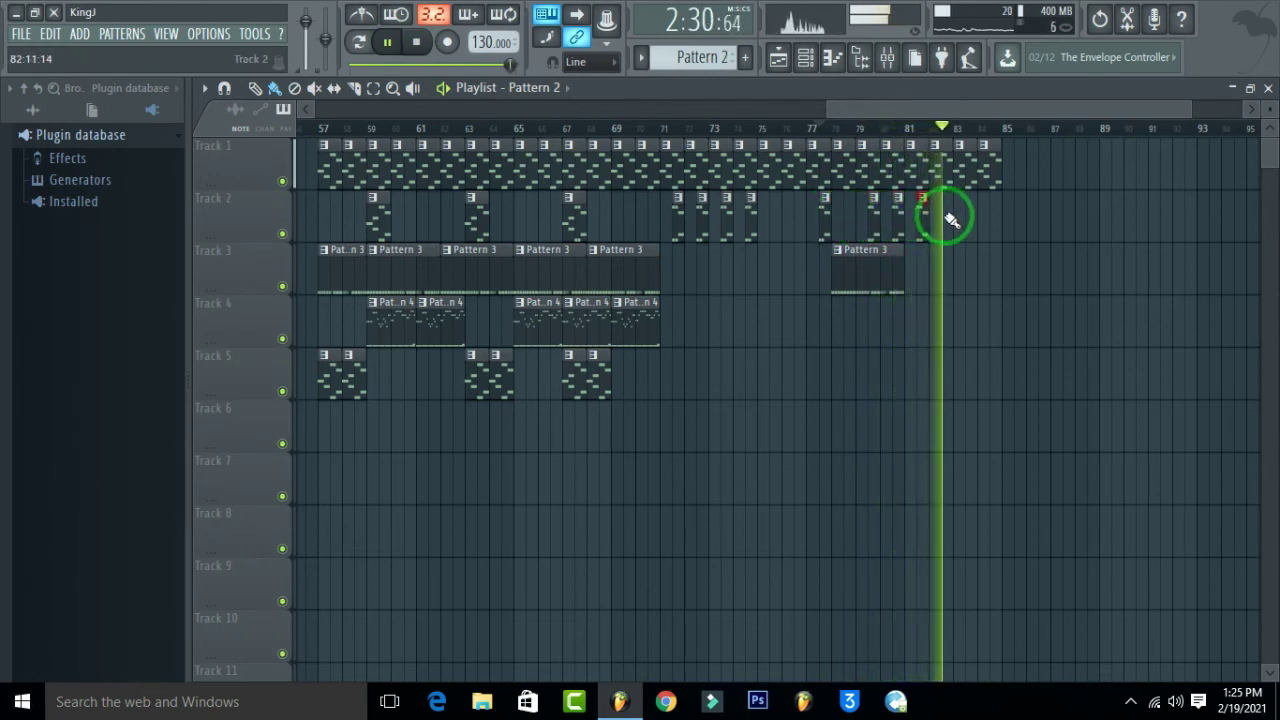
left_click(950, 217)
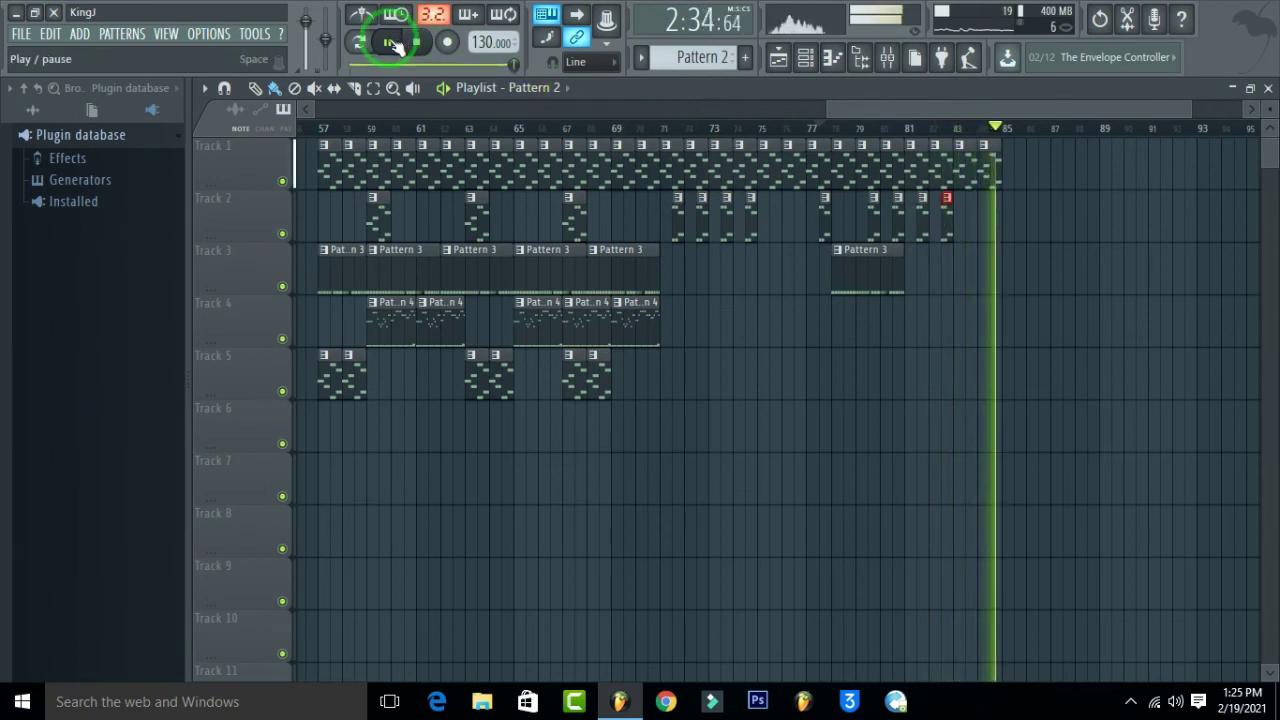
Step: Fill Track 4 with Pattern 5 clips from bar 74 to bar 84 and play from bar 69
left_click(390, 43)
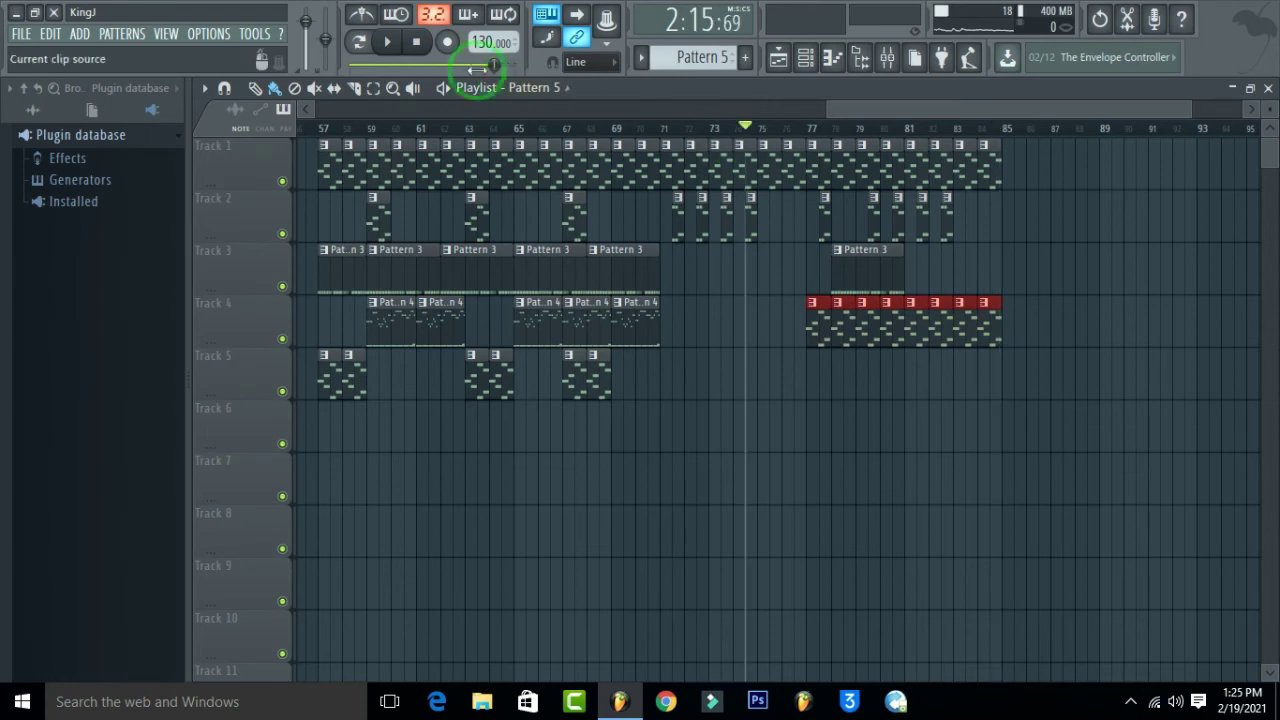
left_click(392, 45)
left_click(714, 329)
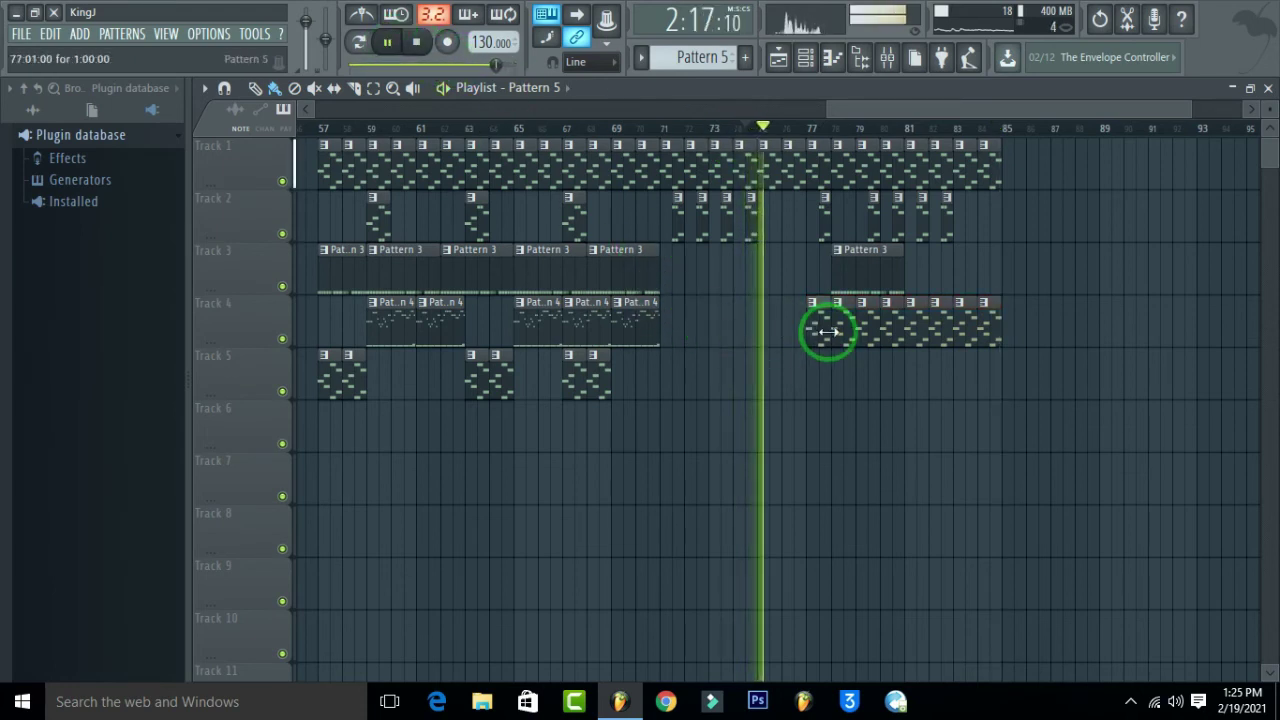
left_click_drag(740, 323, 775, 328)
left_click(615, 129)
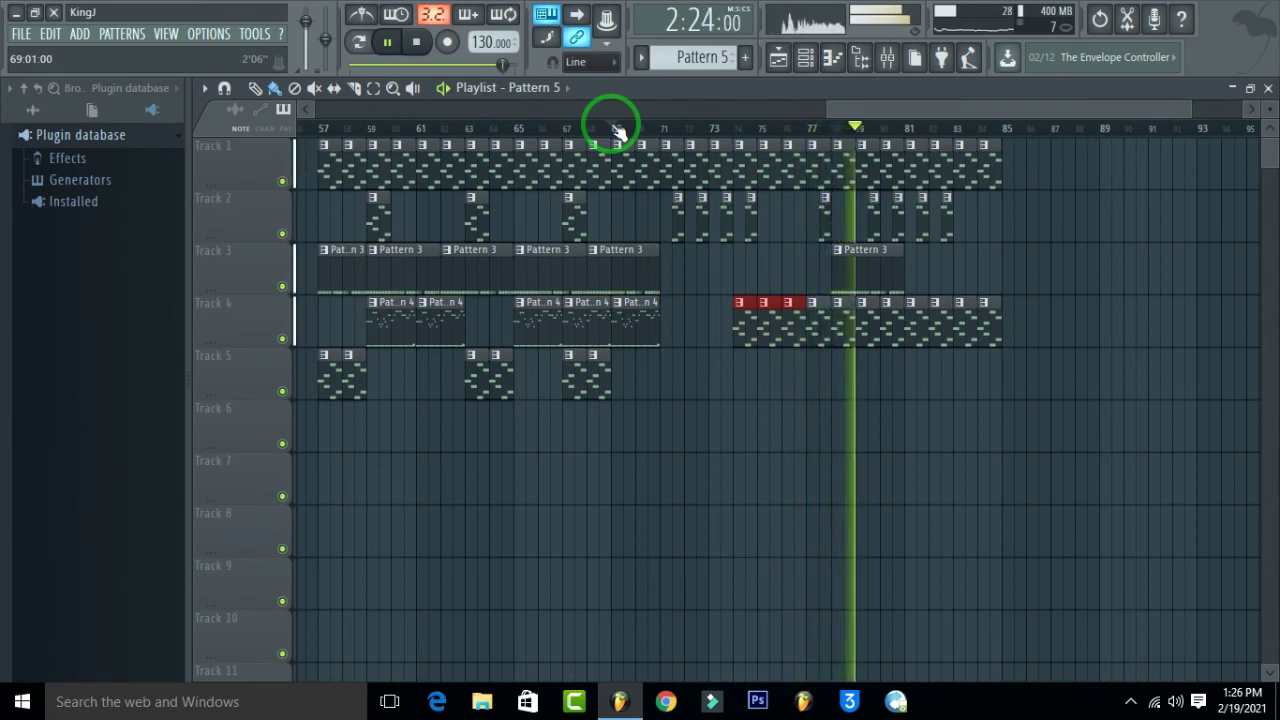
Step: Add Pattern 4 clips at bars 79 and 81 of Track 5 and play from bar 76
left_click(631, 317)
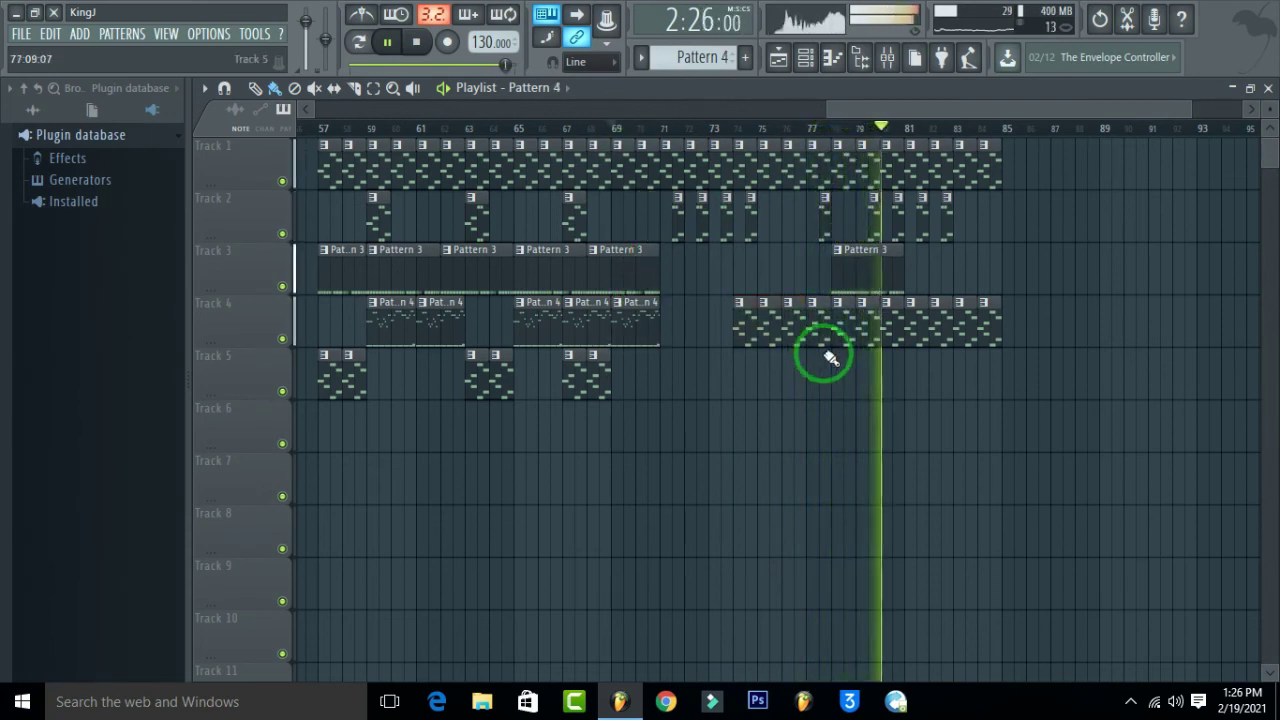
left_click(857, 370)
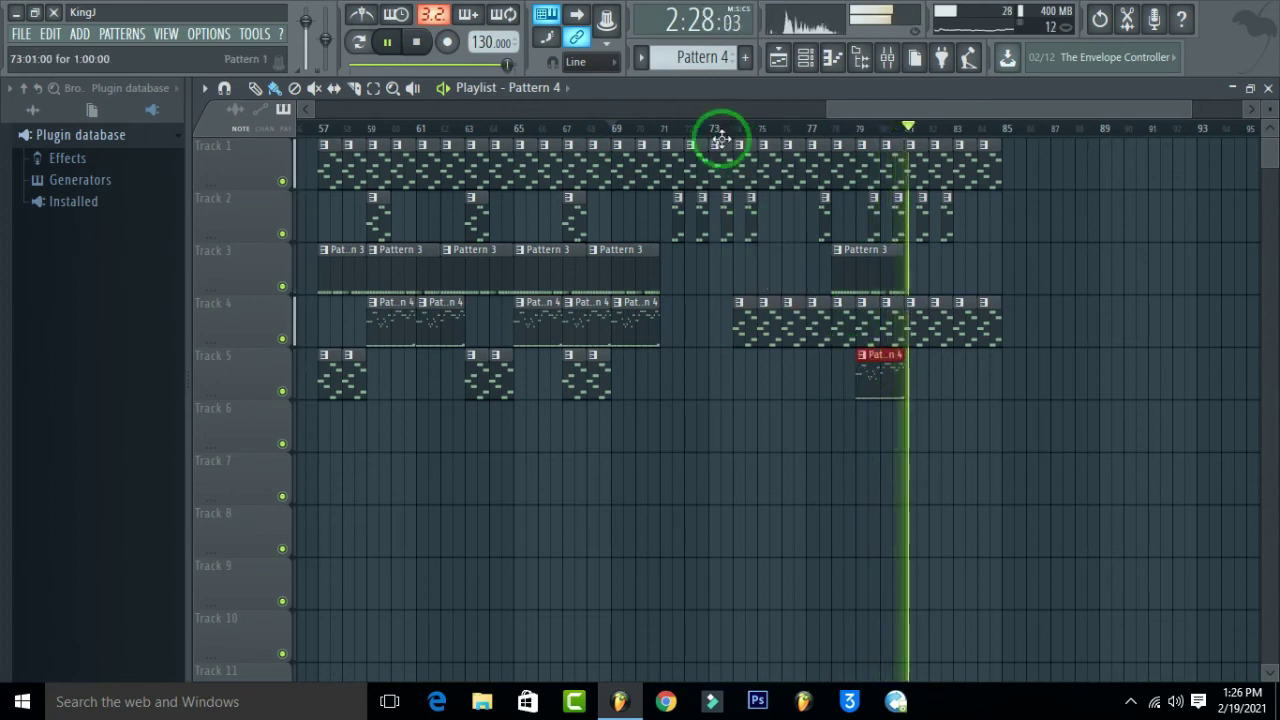
left_click(794, 129)
scroll(1110, 130, "up", 3)
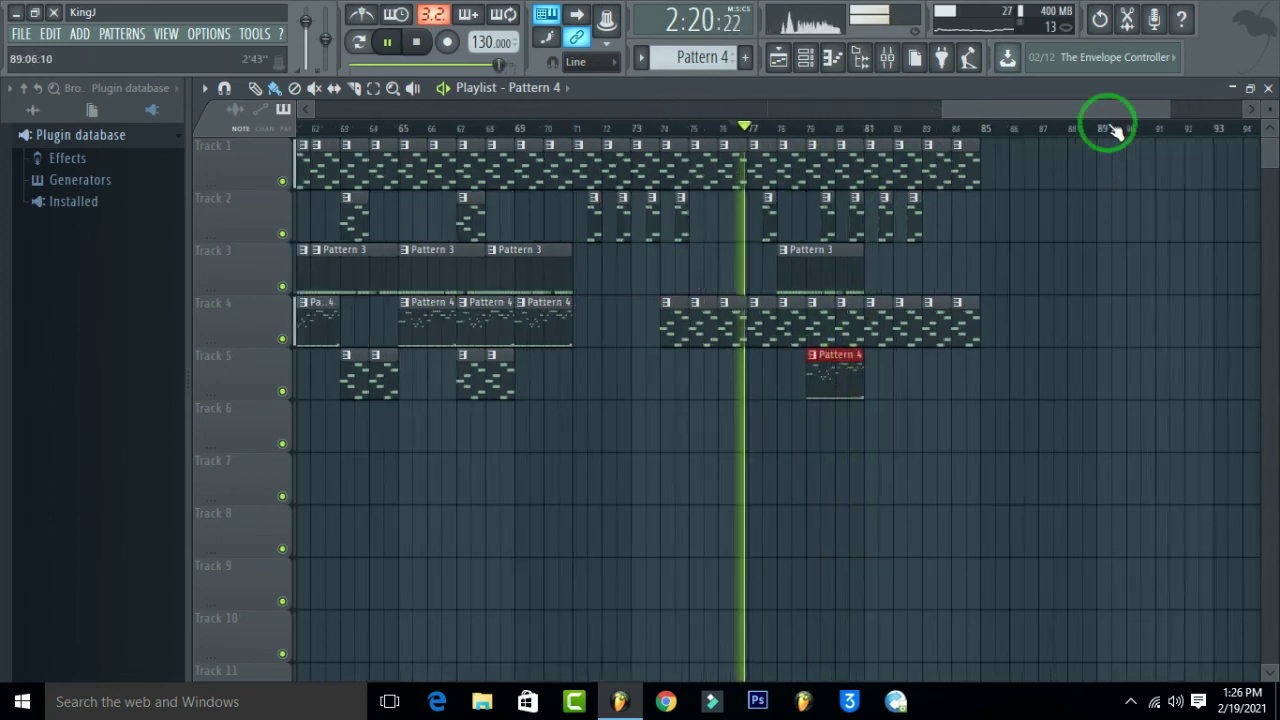
left_click(669, 378)
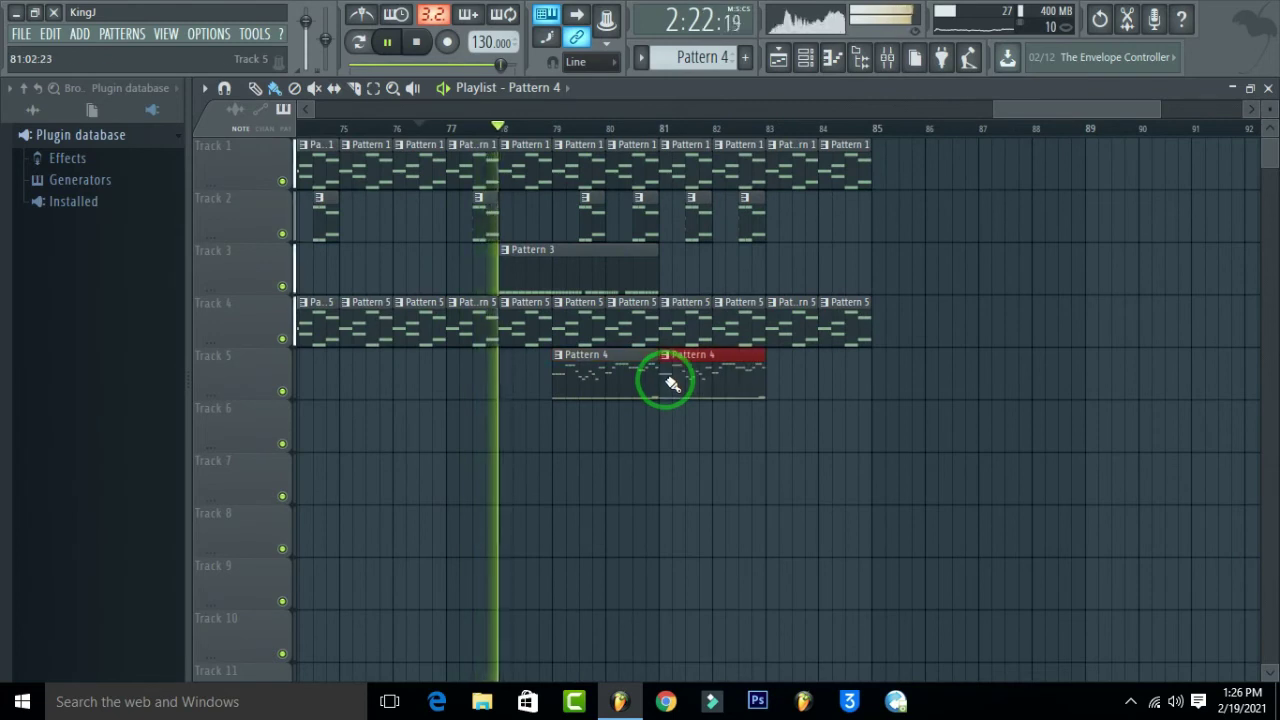
Step: Add a Pattern 4 clip at bar 83 of Track 5, listen to the end of the outro and halt playback
left_click(783, 377)
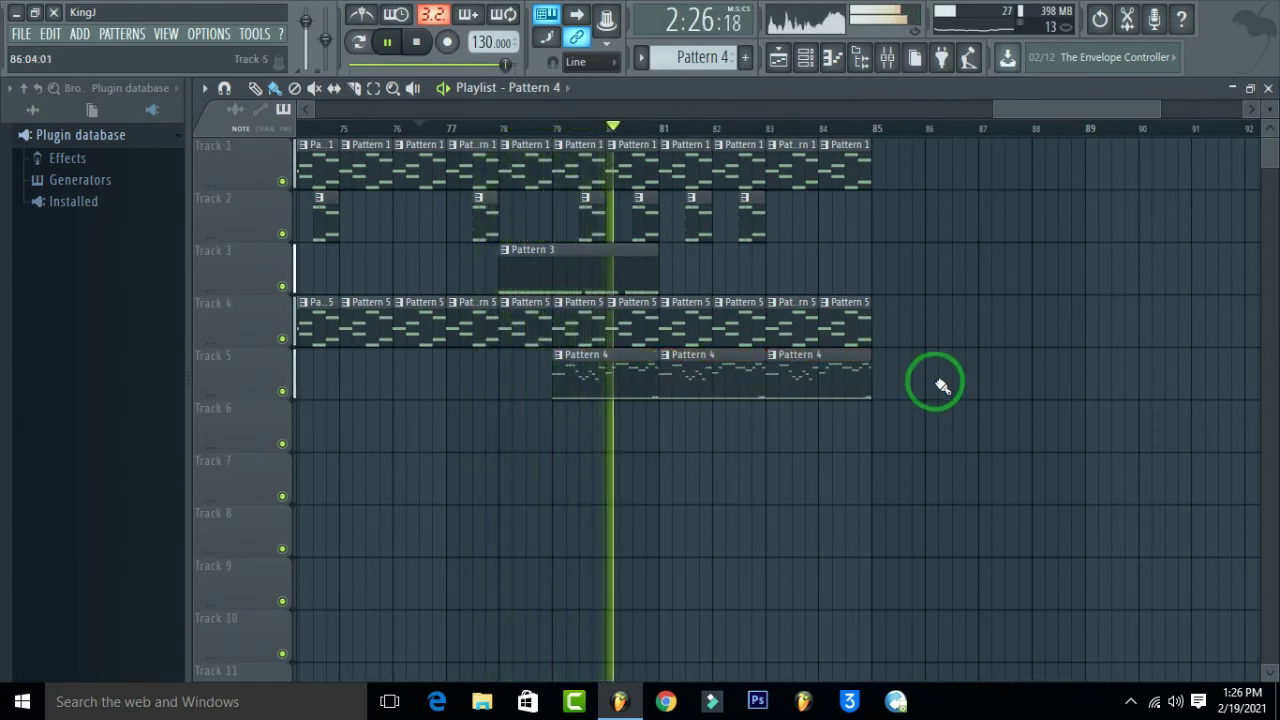
scroll(797, 134, "down", 5)
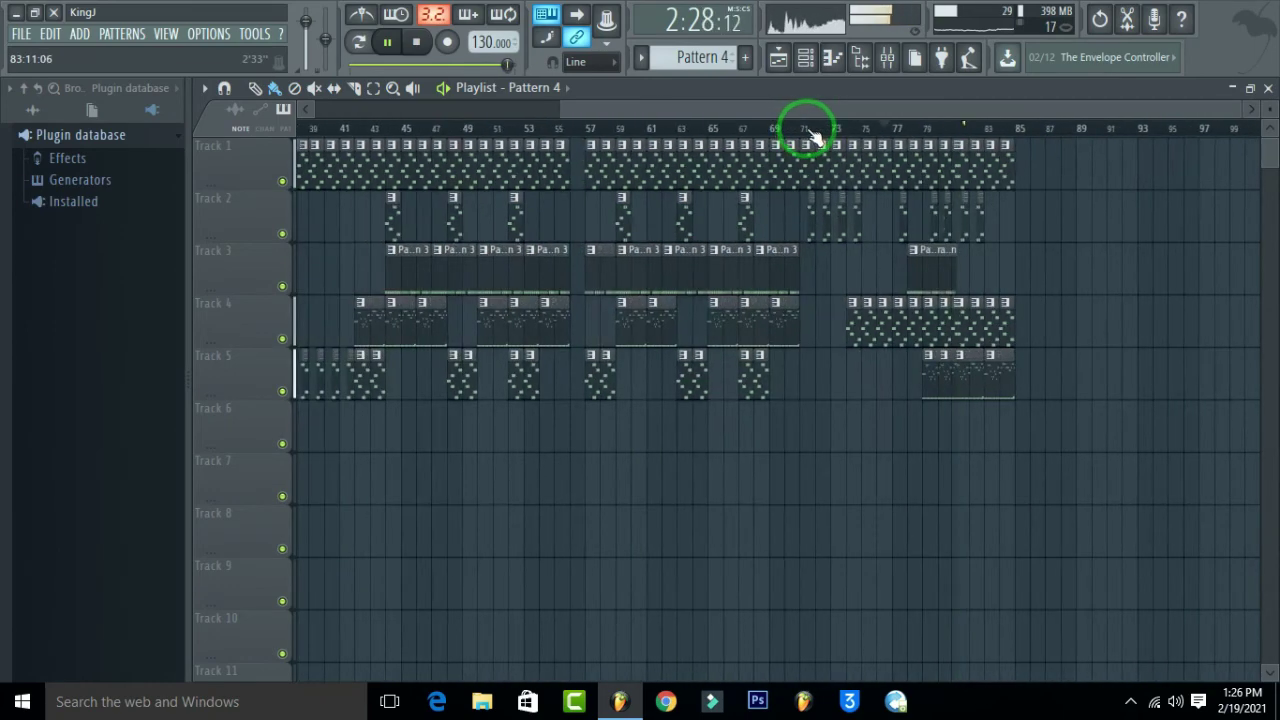
scroll(1068, 131, "down", 3)
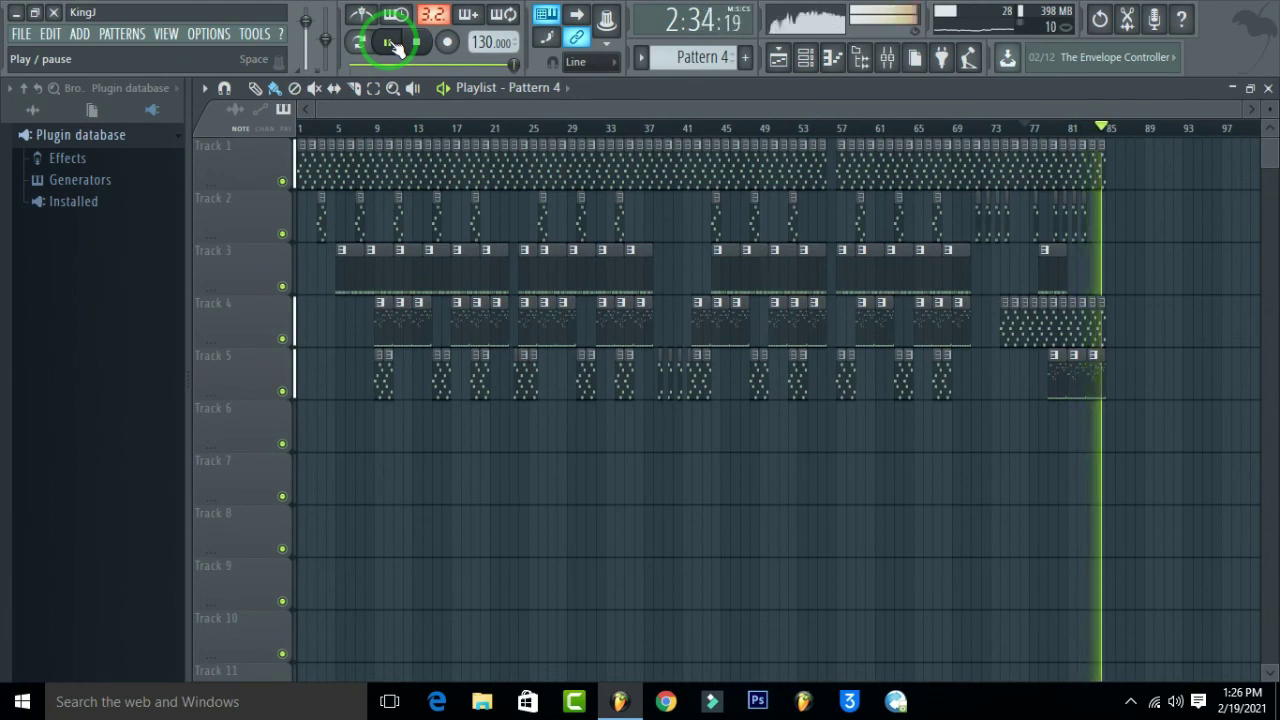
left_click(392, 43)
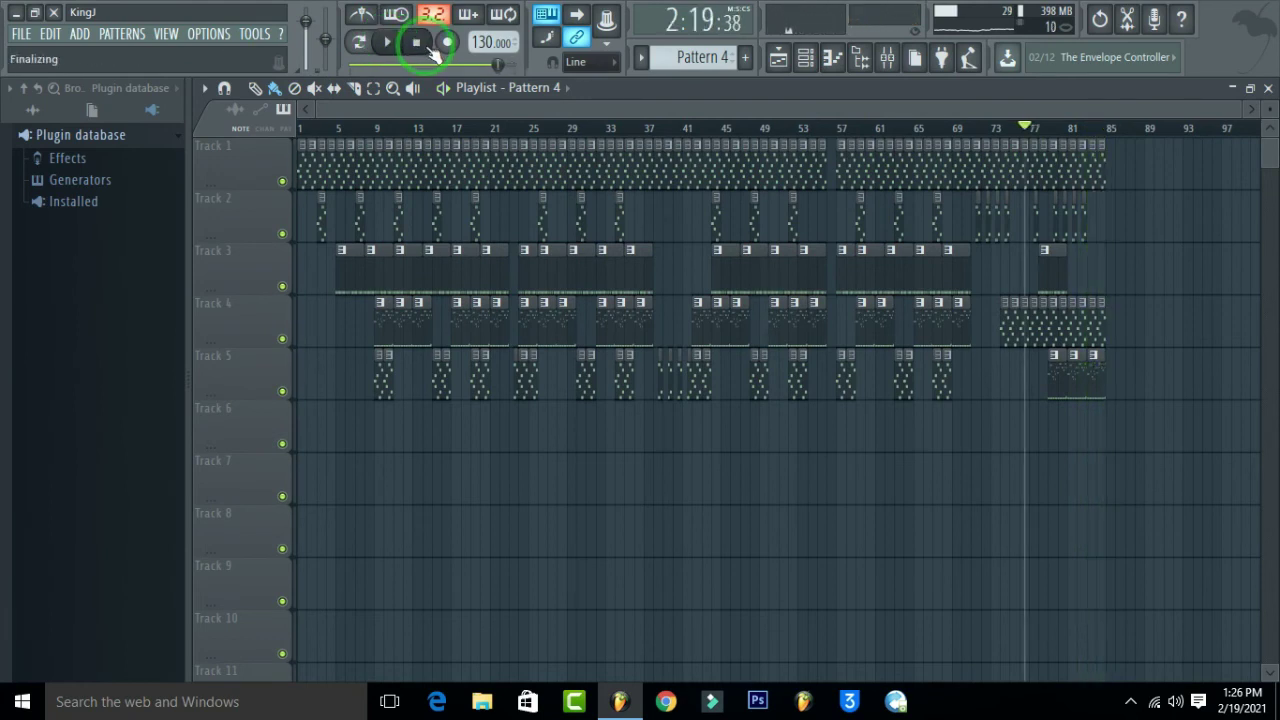
Step: Select all playlist clips and shift them down by one track to leave Track 1 empty
left_click_drag(1174, 142, 110, 420)
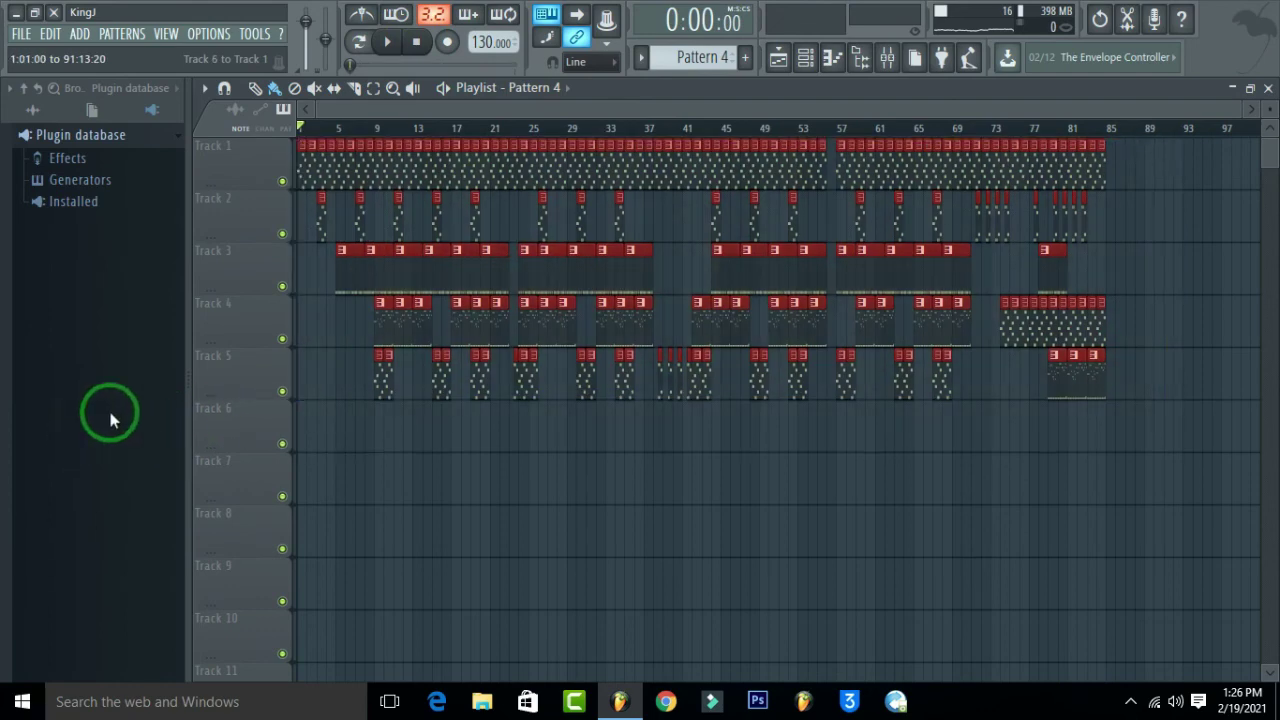
left_click_drag(414, 324, 428, 343)
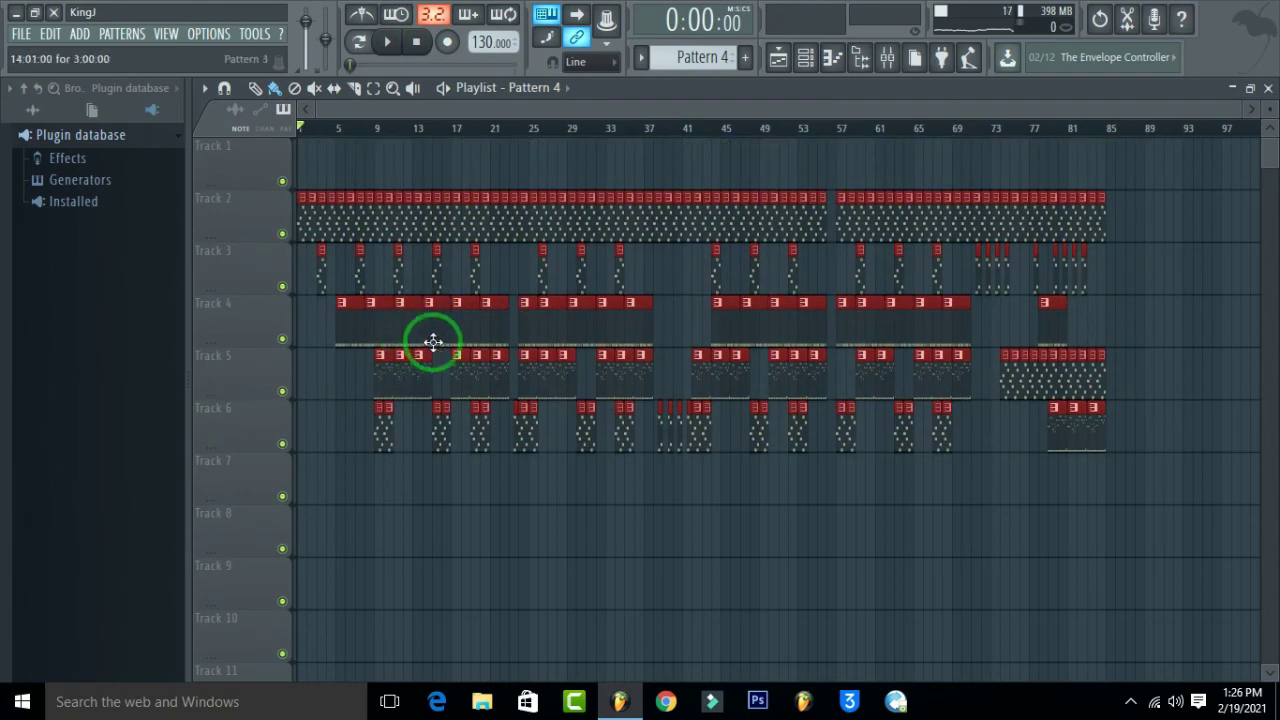
left_click(1097, 183)
Step: Create an automation clip for the Master channel's volume from the mixer and return to the playlist
left_click(888, 60)
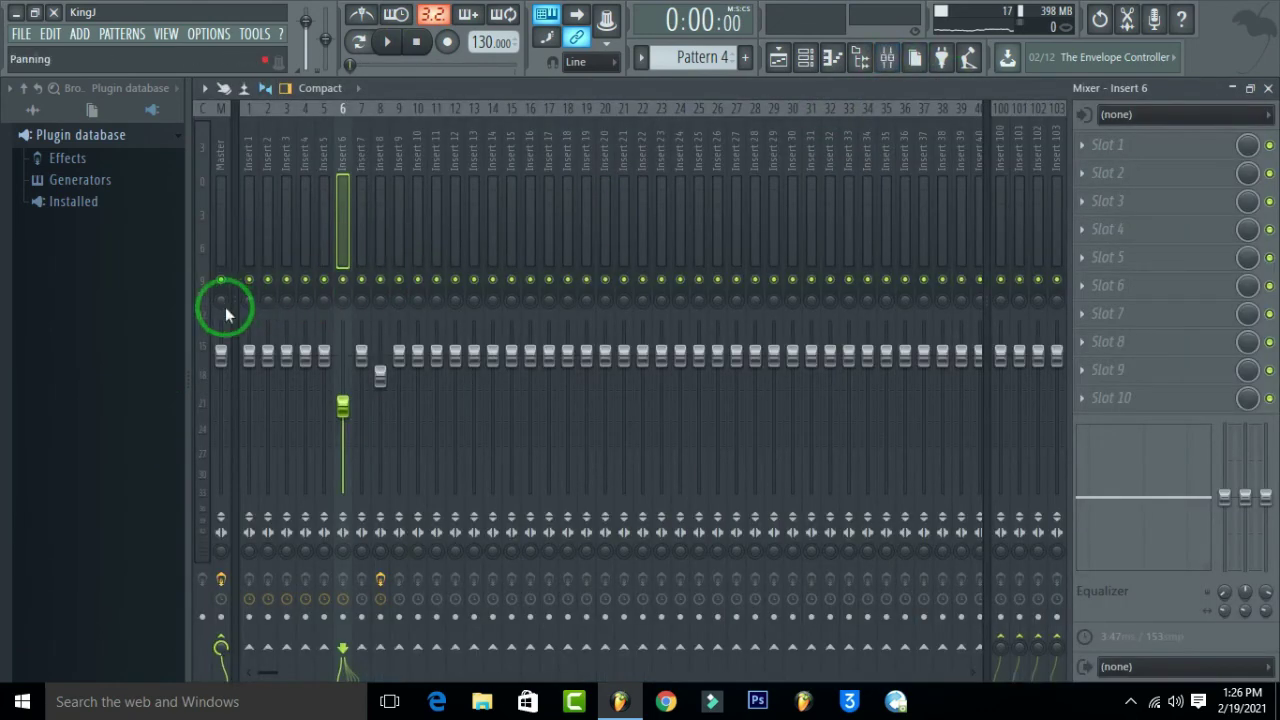
right_click(226, 364)
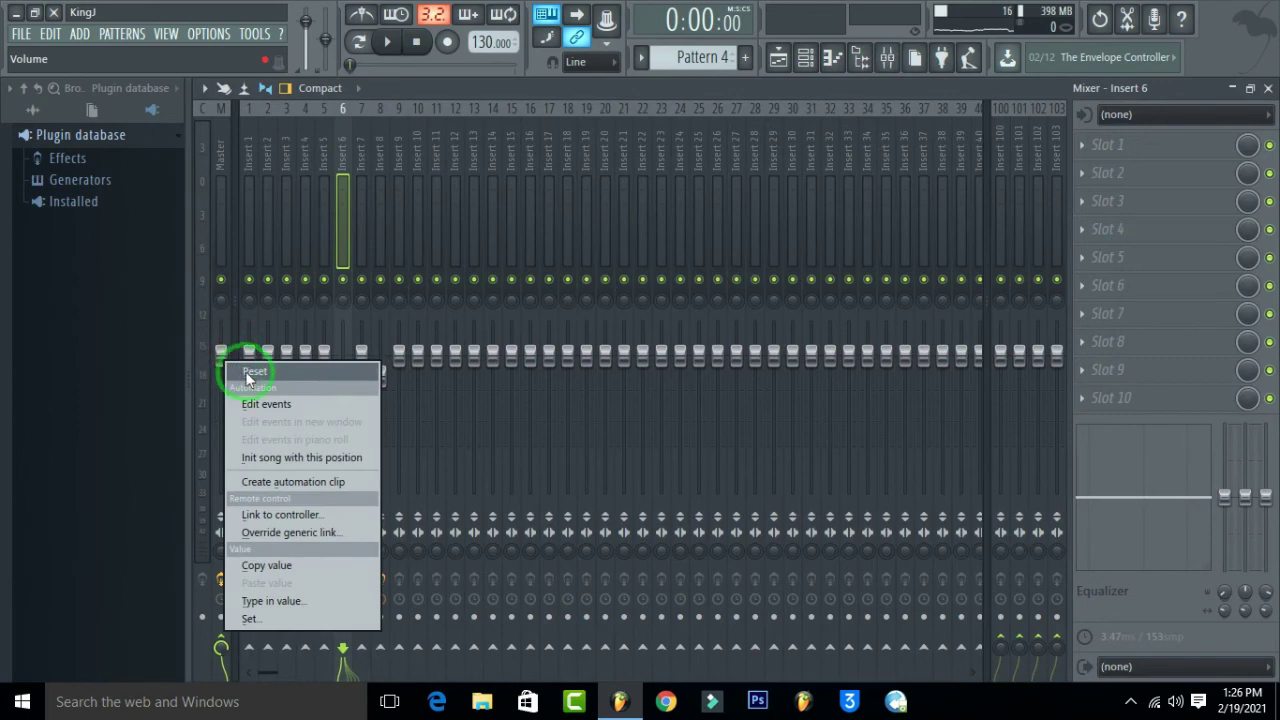
left_click(305, 490)
left_click(1268, 88)
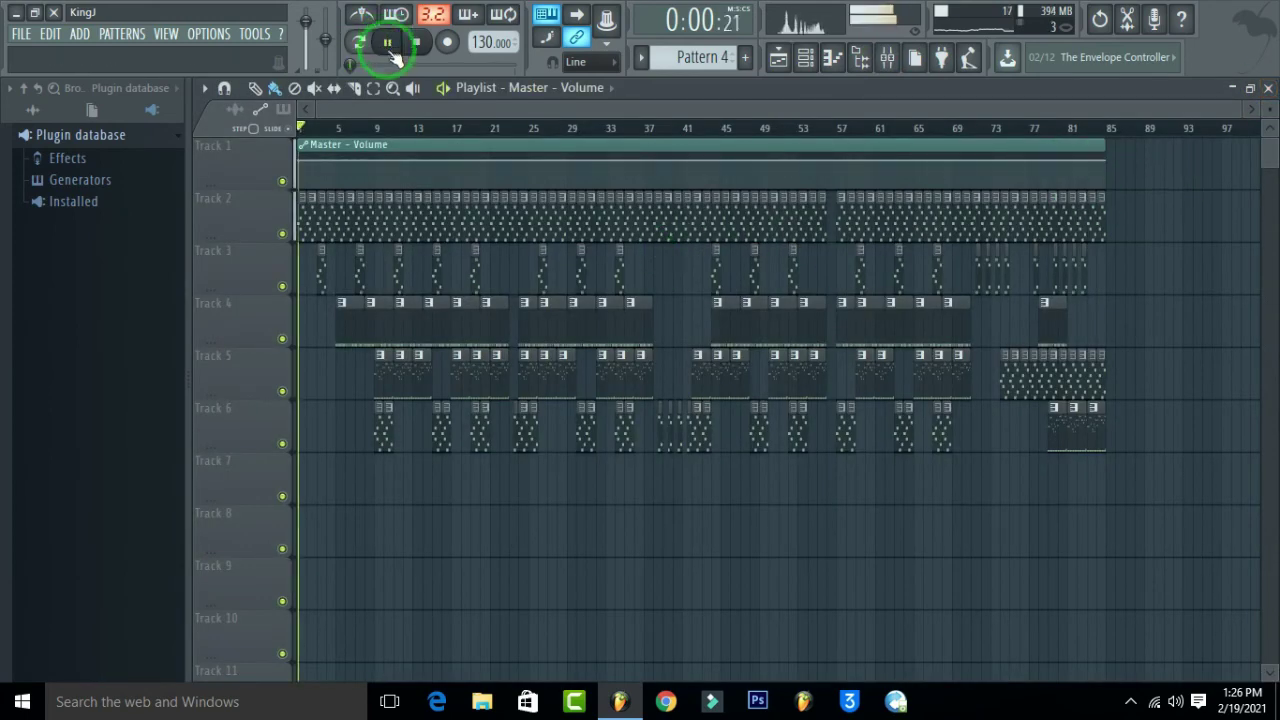
Step: Raise the start and end points of the Master volume automation to 100% and play the outro
left_click_drag(309, 166, 308, 141)
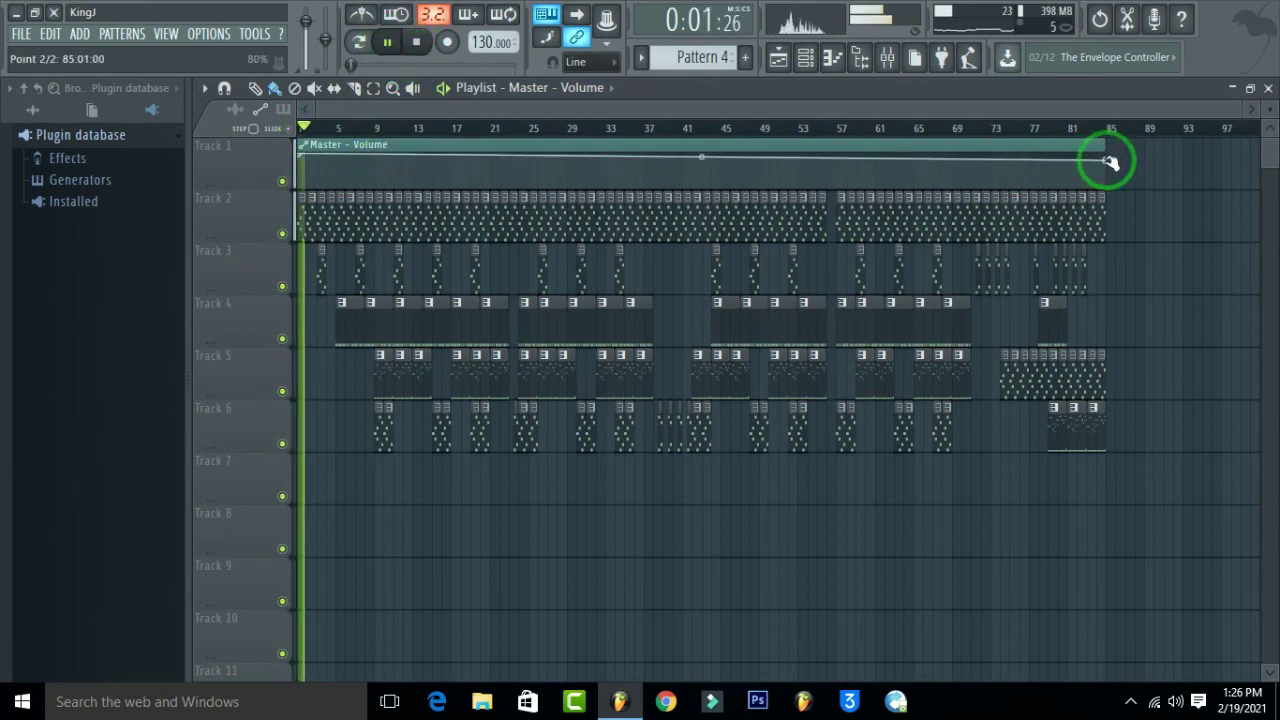
left_click_drag(1110, 162, 1110, 150)
left_click(997, 137)
Step: Add a 100% point at bar 78 of the Master volume automation and lower the end point at bar 85 to 0%
scroll(1129, 127, "up", 5)
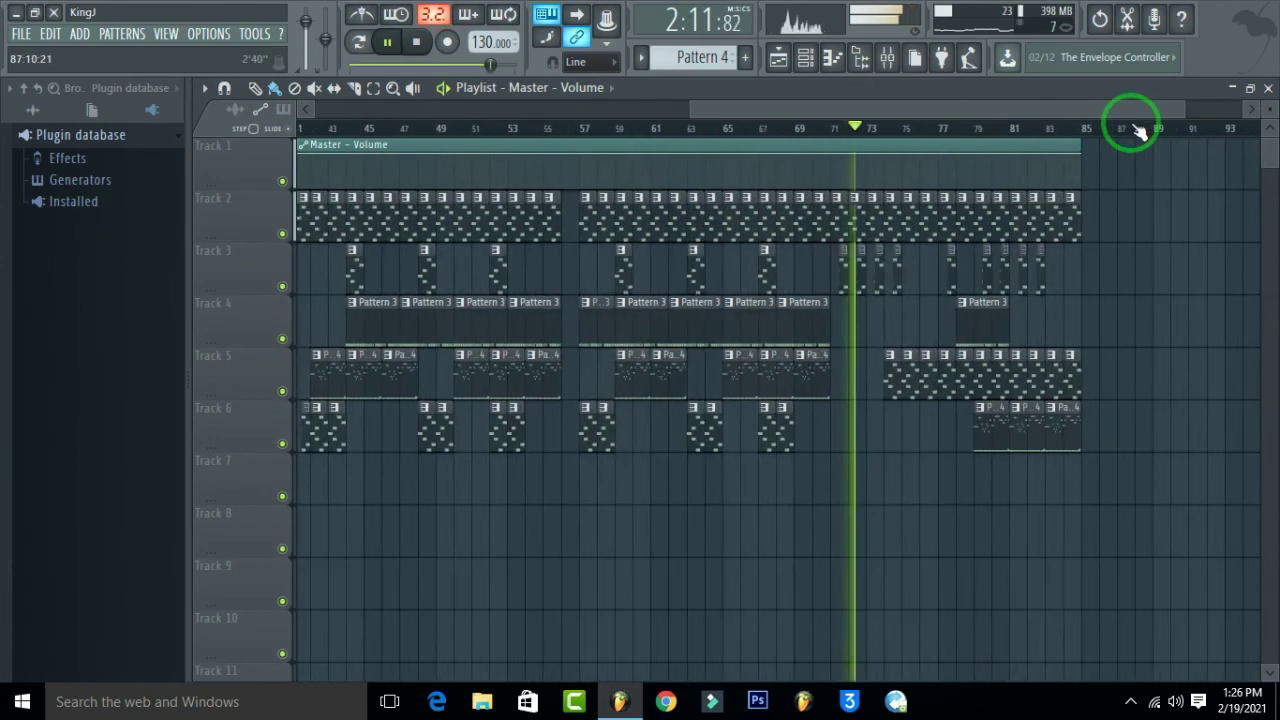
scroll(1140, 130, "up", 2)
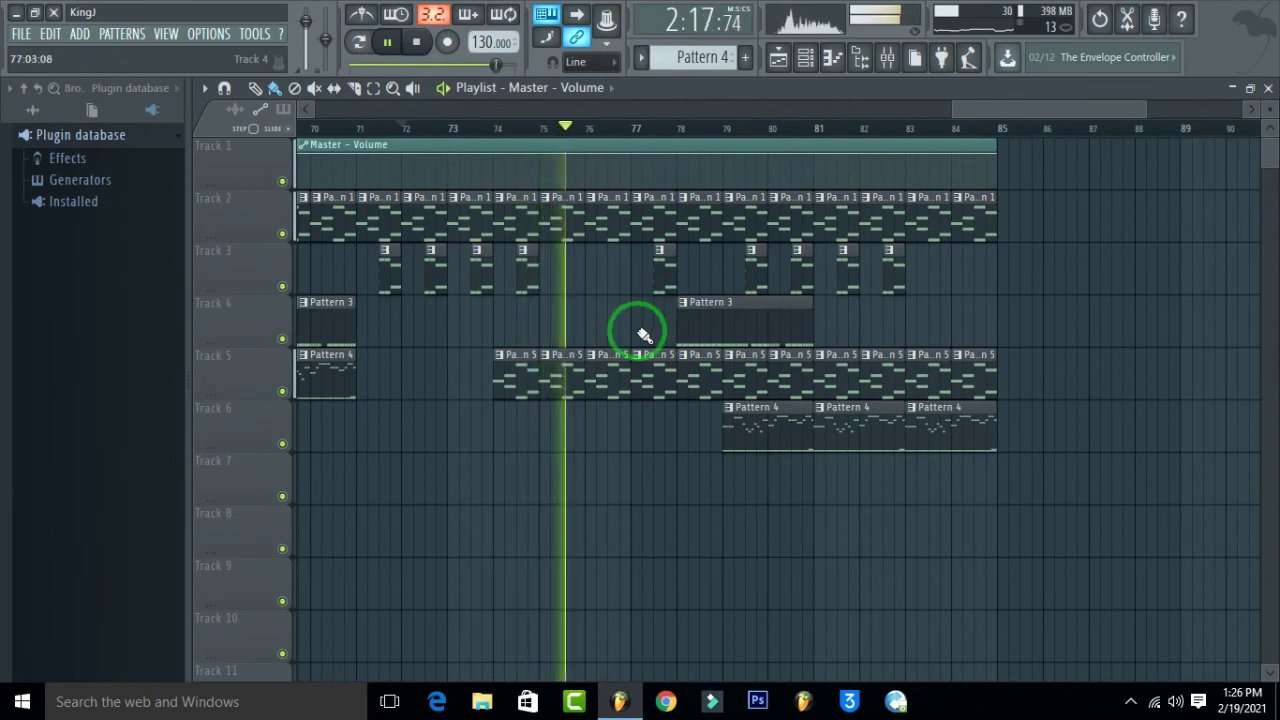
scroll(1003, 135, "up", 2)
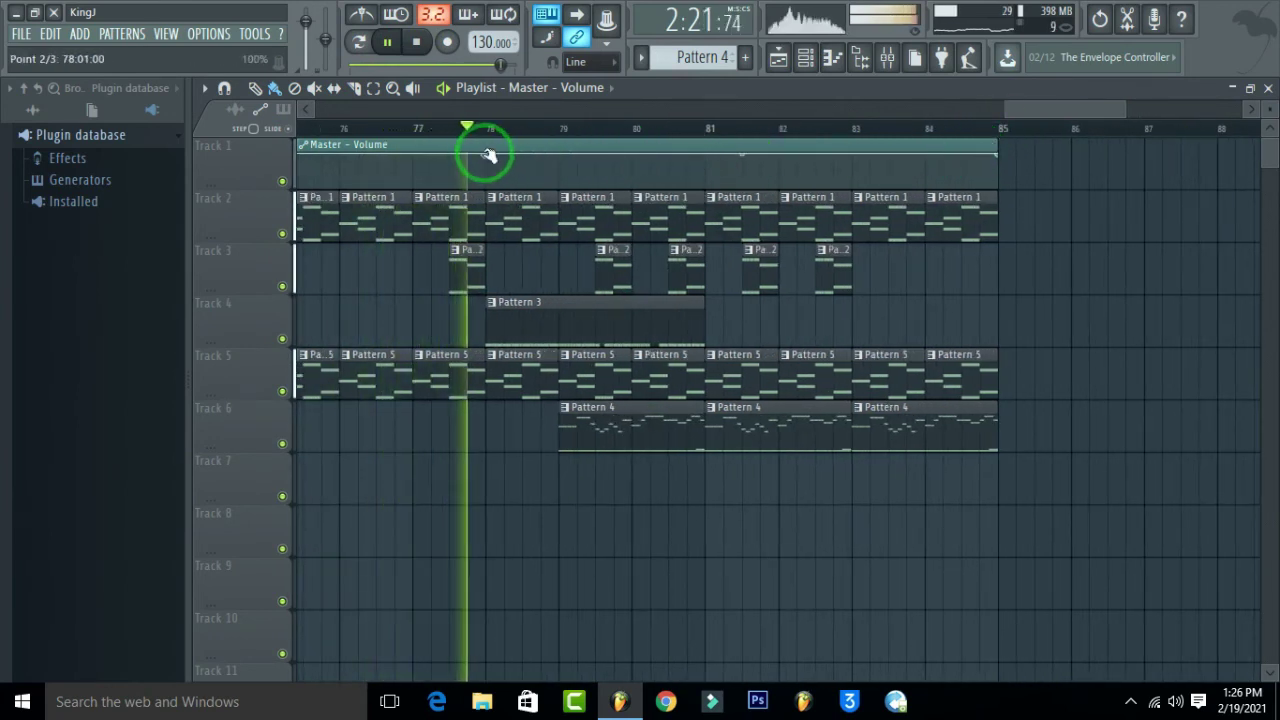
left_click_drag(997, 157, 996, 192)
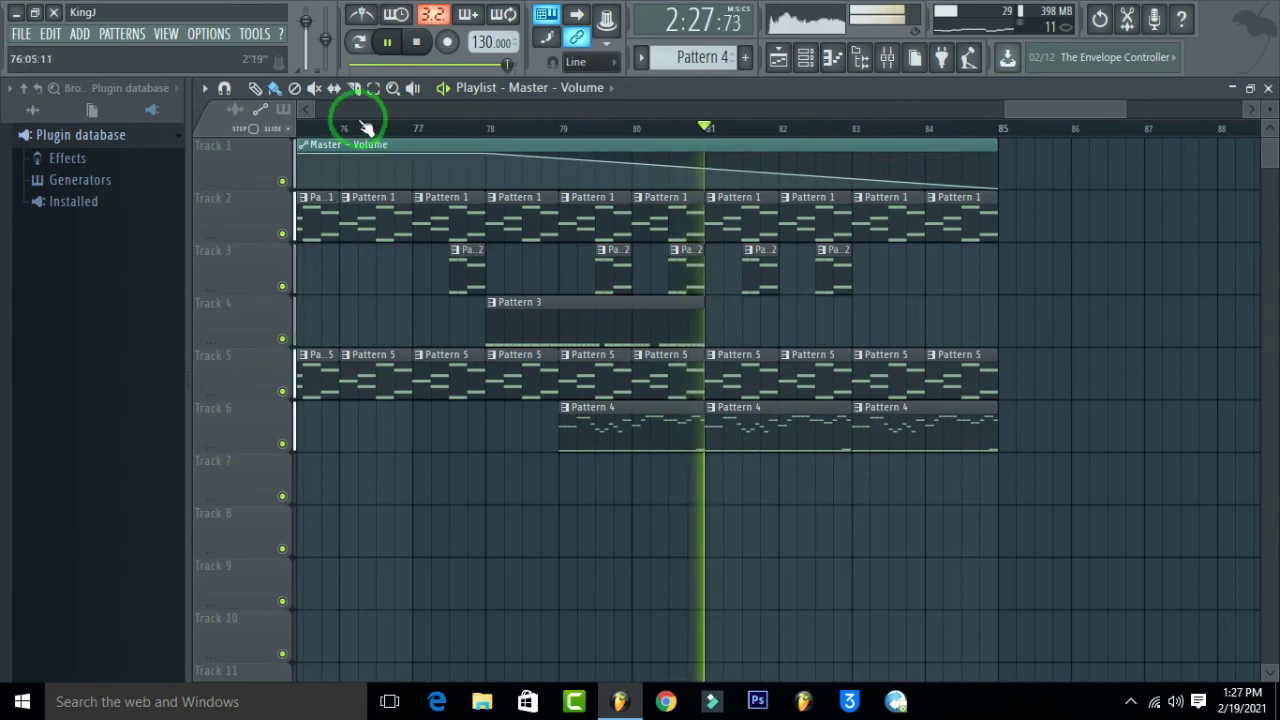
Step: Replay the outro and examine the curve options of the first and bar 78 points of the Master volume automation
left_click(390, 44)
scroll(533, 136, "down", 6)
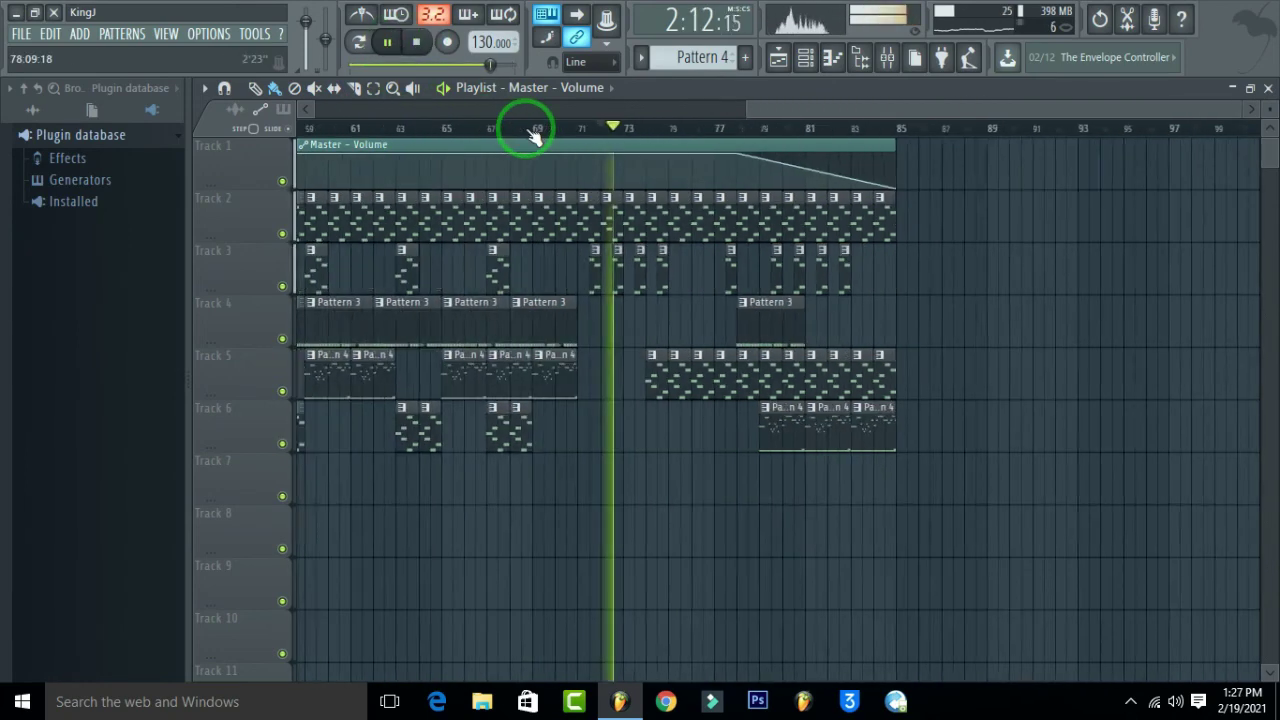
scroll(1022, 130, "up", 2)
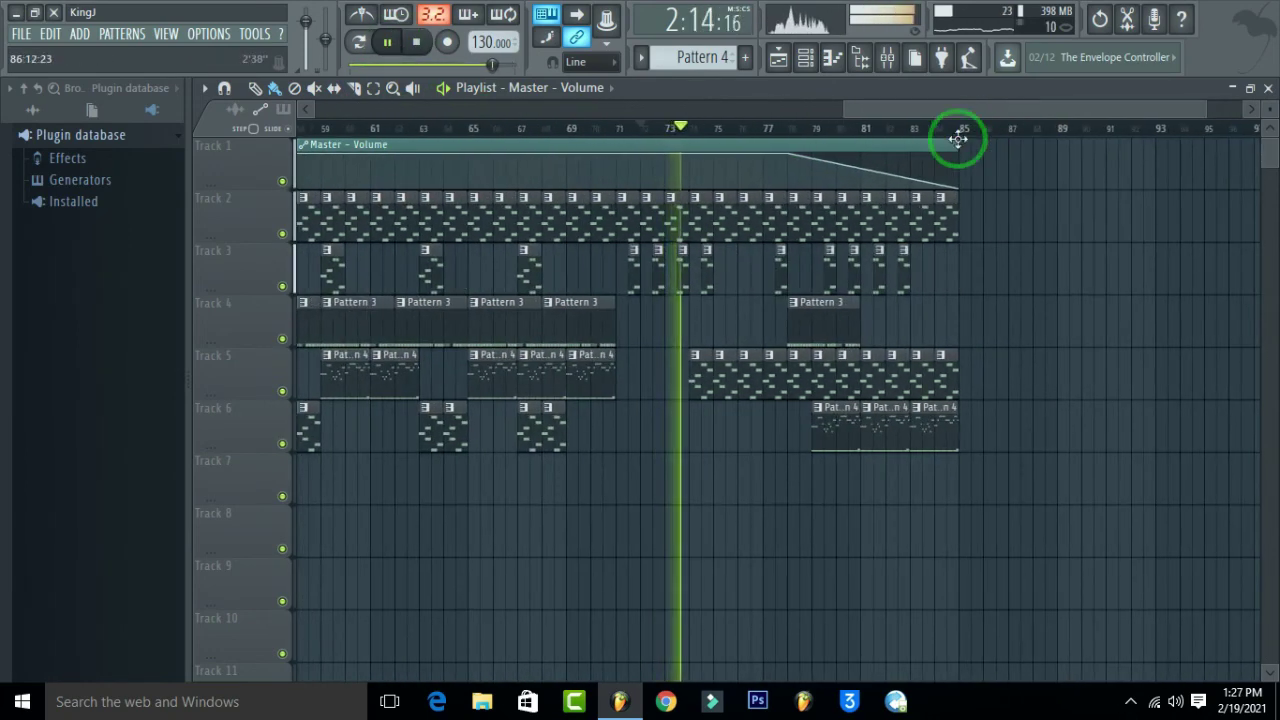
right_click(787, 155)
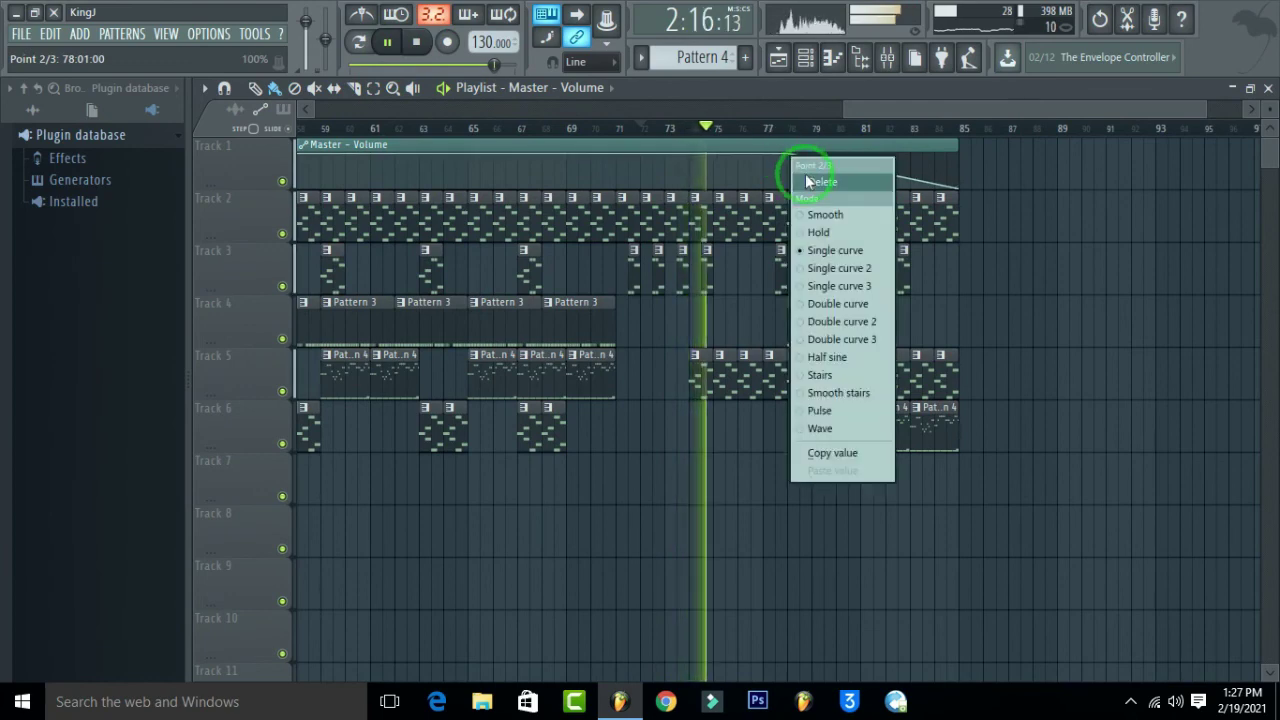
left_click(1060, 171)
scroll(905, 128, "down", 3)
scroll(905, 128, "down", 2)
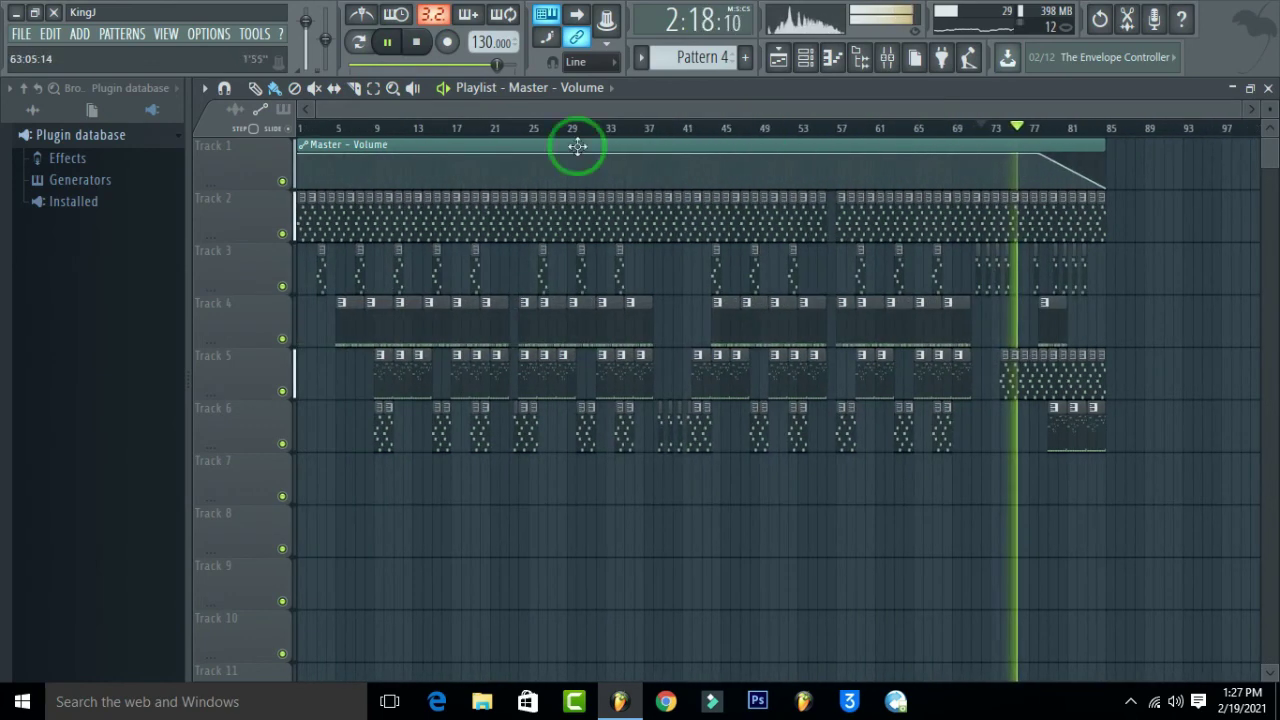
right_click(302, 157)
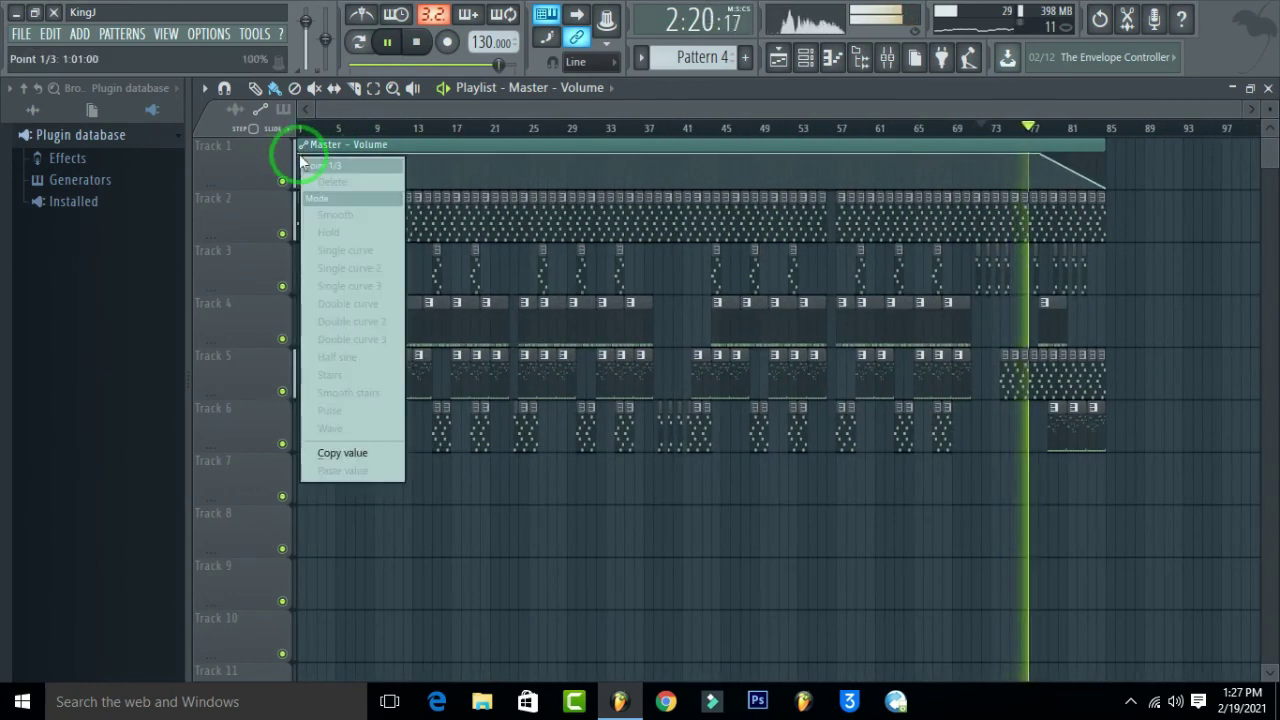
left_click(488, 540)
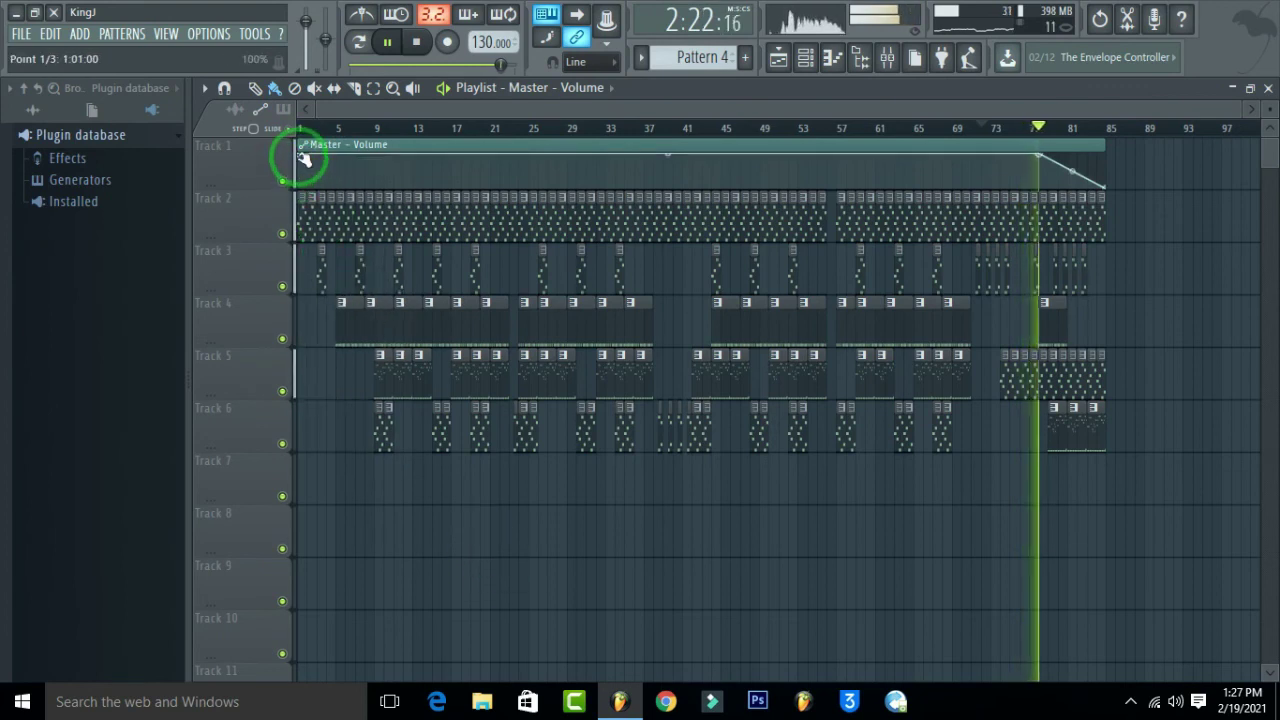
Step: Lower the first point and the bar 78 point of the Master volume automation slightly, keeping the line nearly level
left_click_drag(304, 160, 303, 160)
left_click(1082, 193)
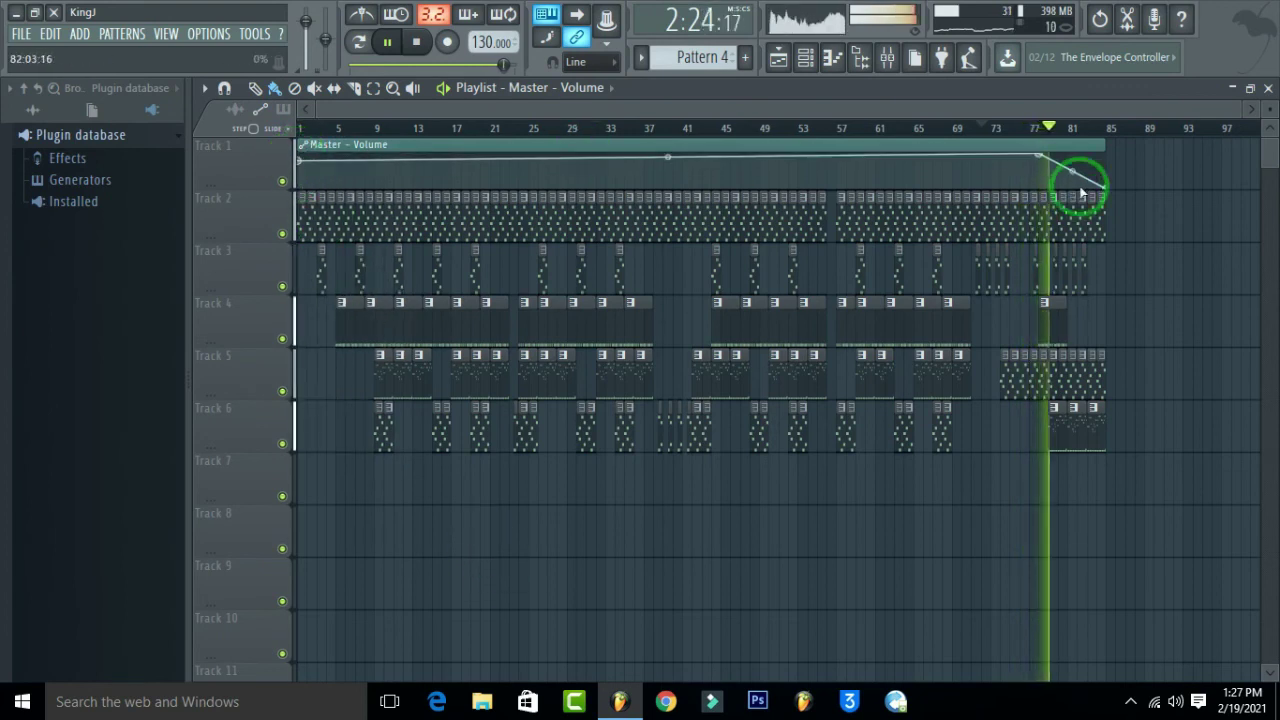
left_click_drag(1046, 160, 1040, 158)
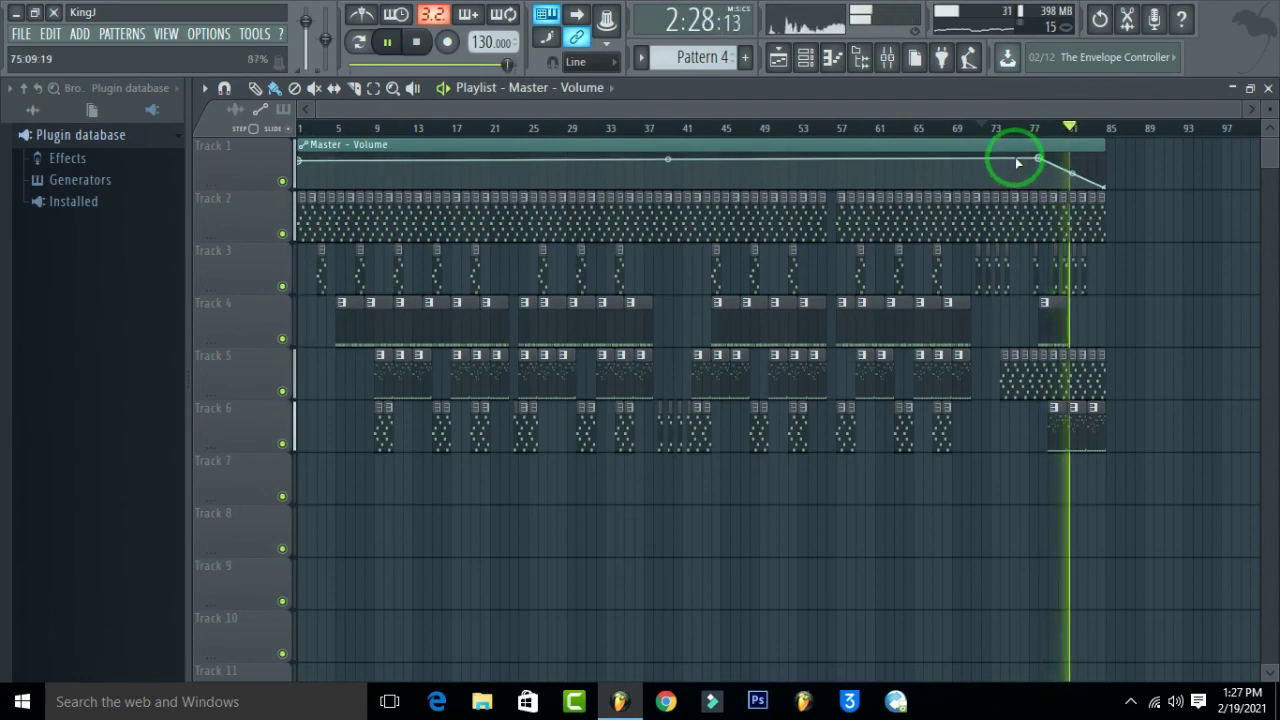
Step: Play the outro and bend the fade-out curve of the Master volume automation between bars 78 and 85 downward
left_click(1022, 133)
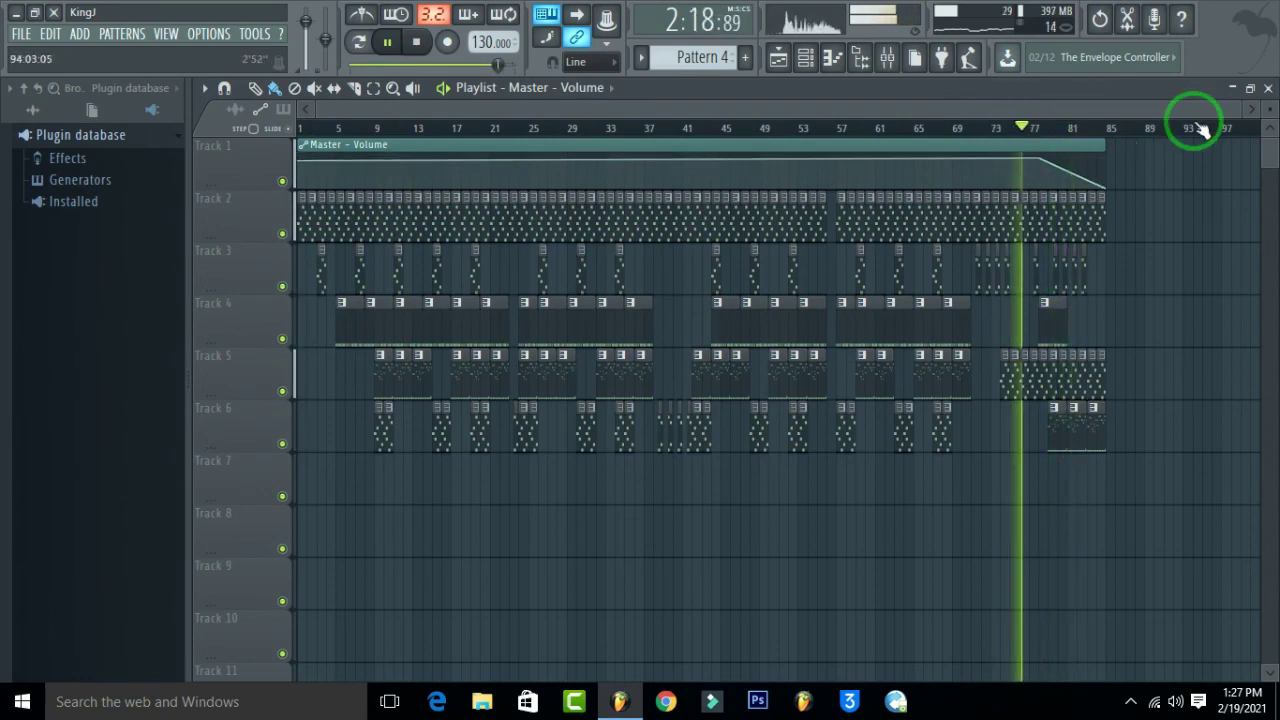
scroll(1194, 129, "up", 5)
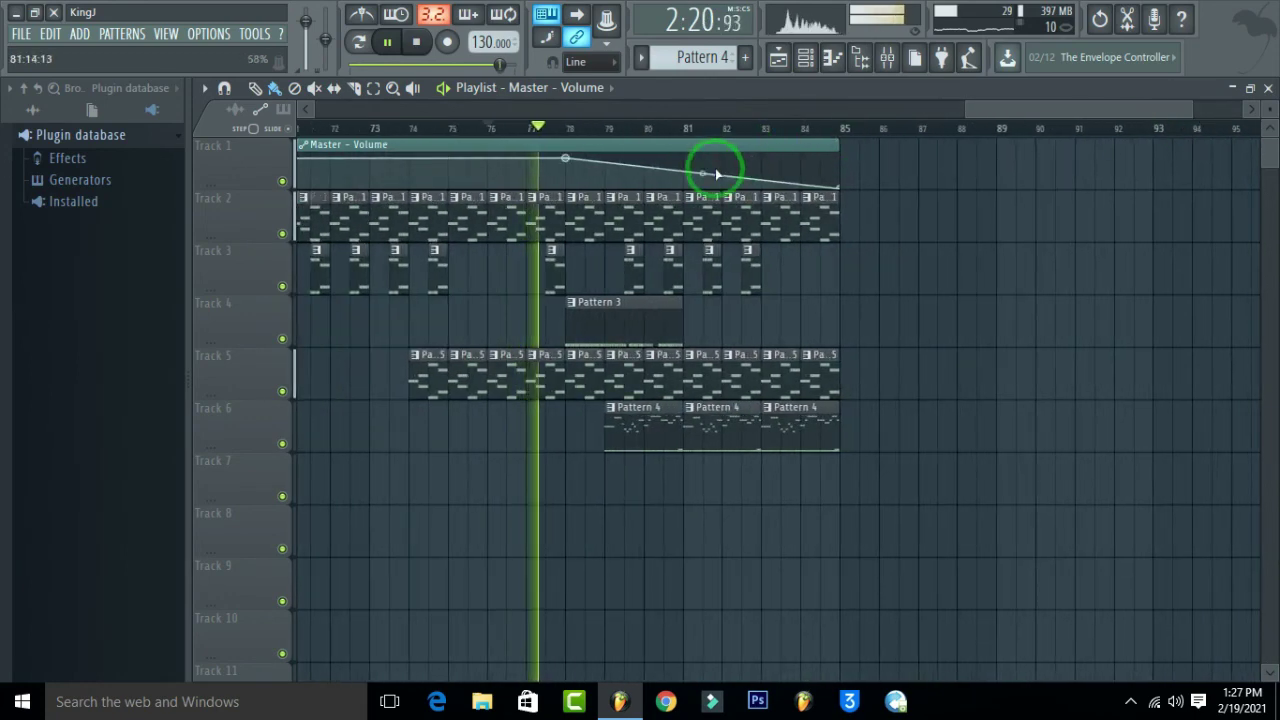
left_click_drag(700, 176, 674, 217)
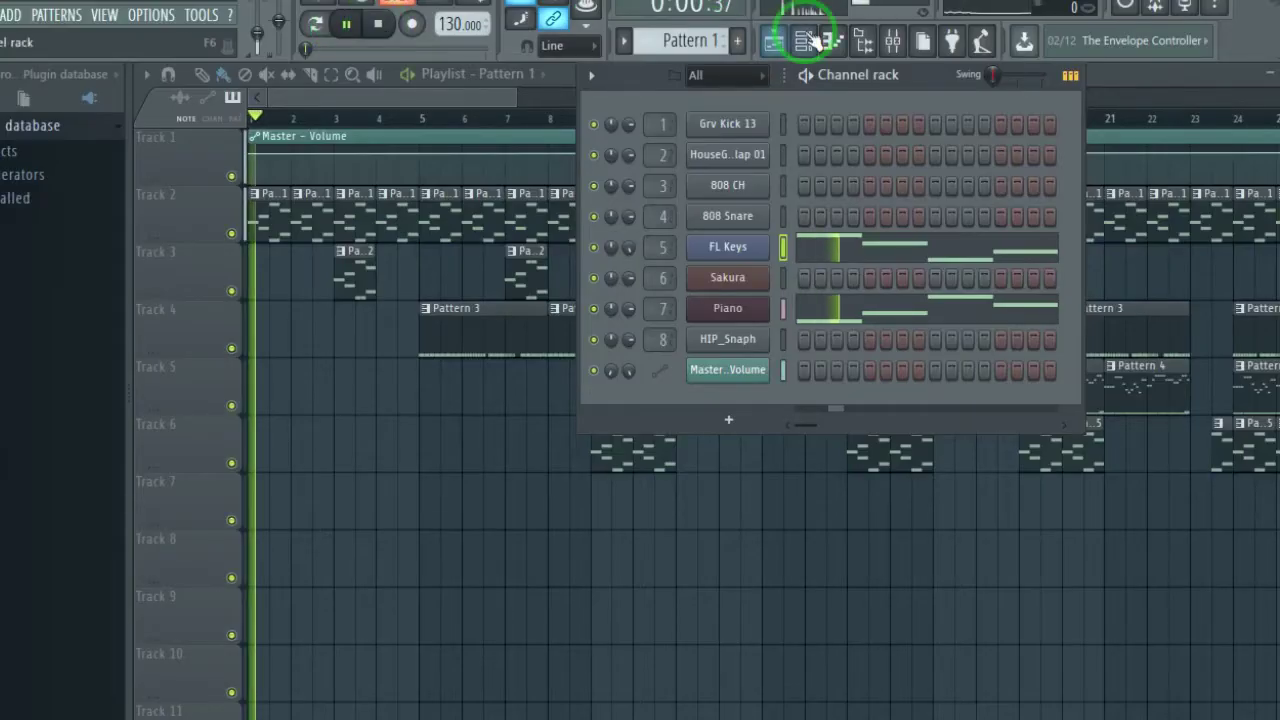
Step: Open the Master channel's ZGameEditor Visualizer from the mixer, hide the channel rack and view the visualizer preview full screen
left_click(897, 40)
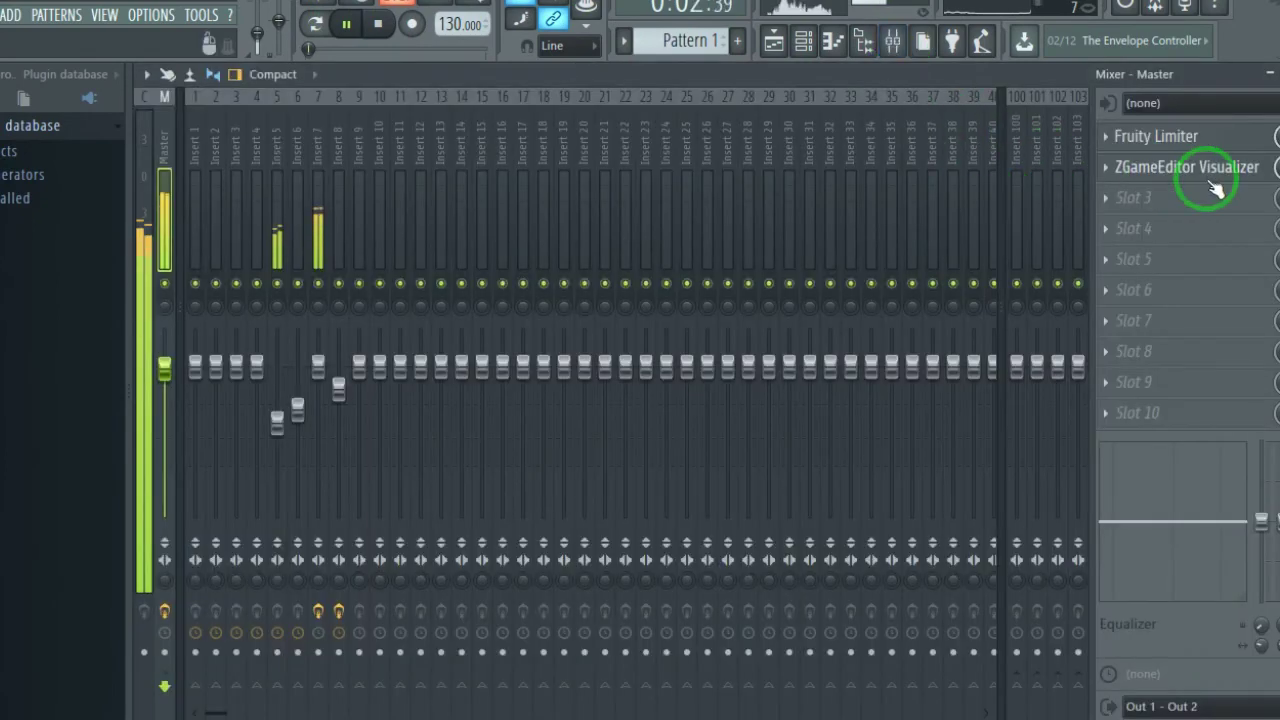
left_click(1216, 175)
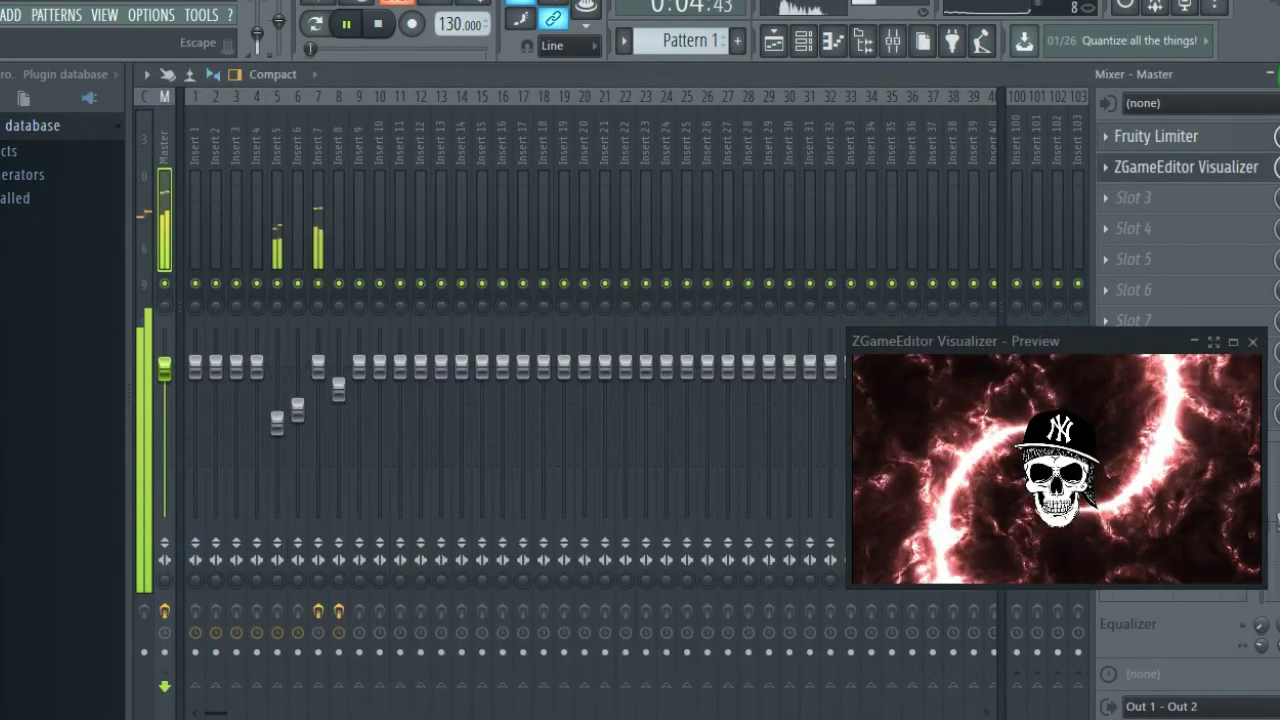
left_click(1103, 223)
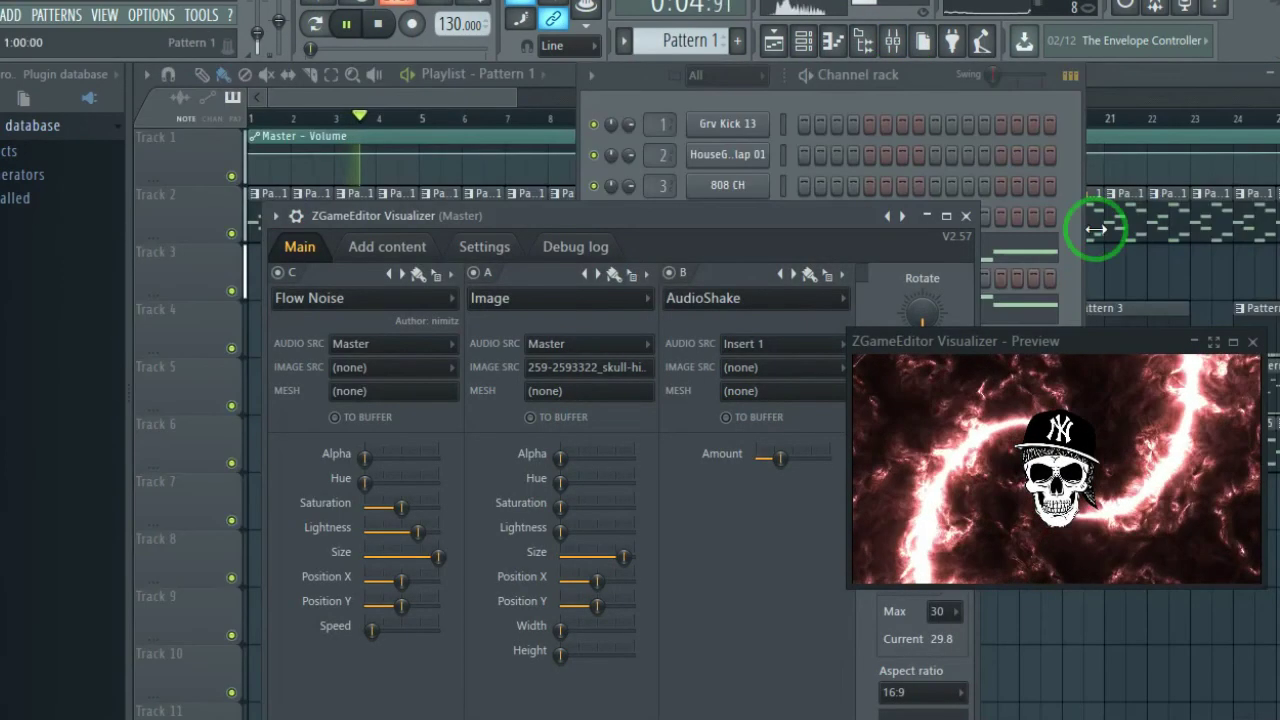
left_click(807, 40)
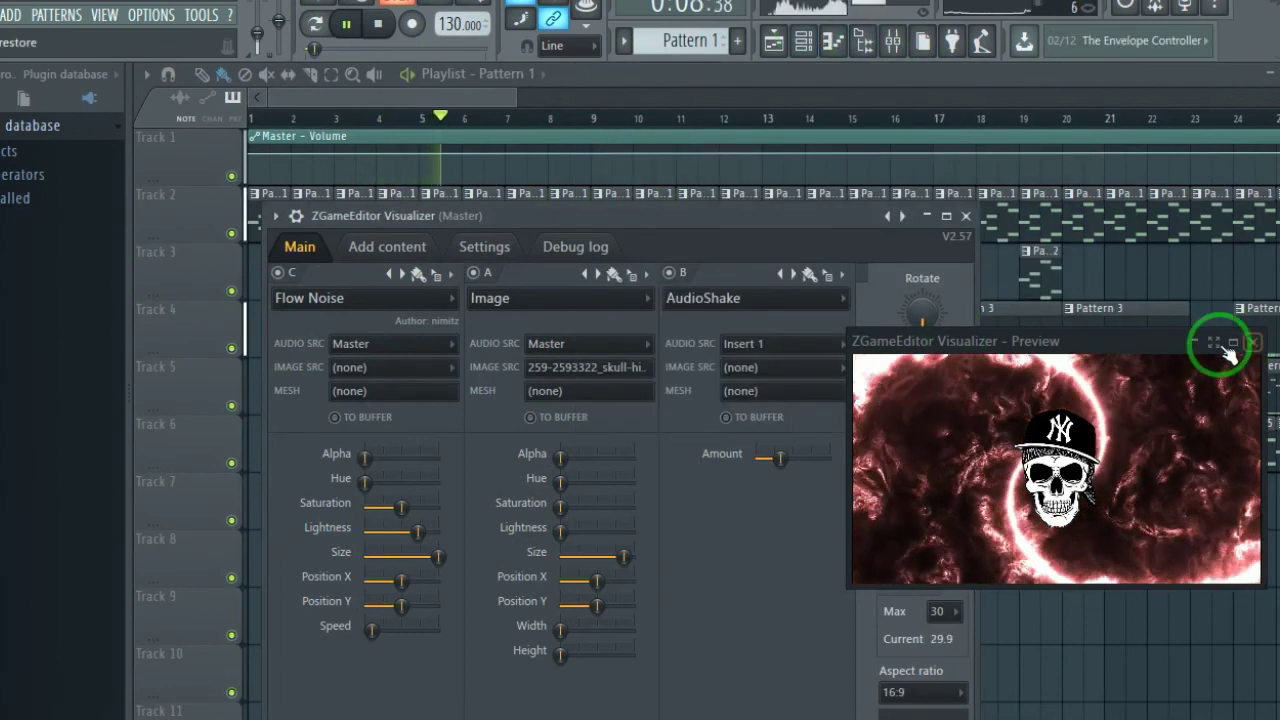
left_click(1222, 344)
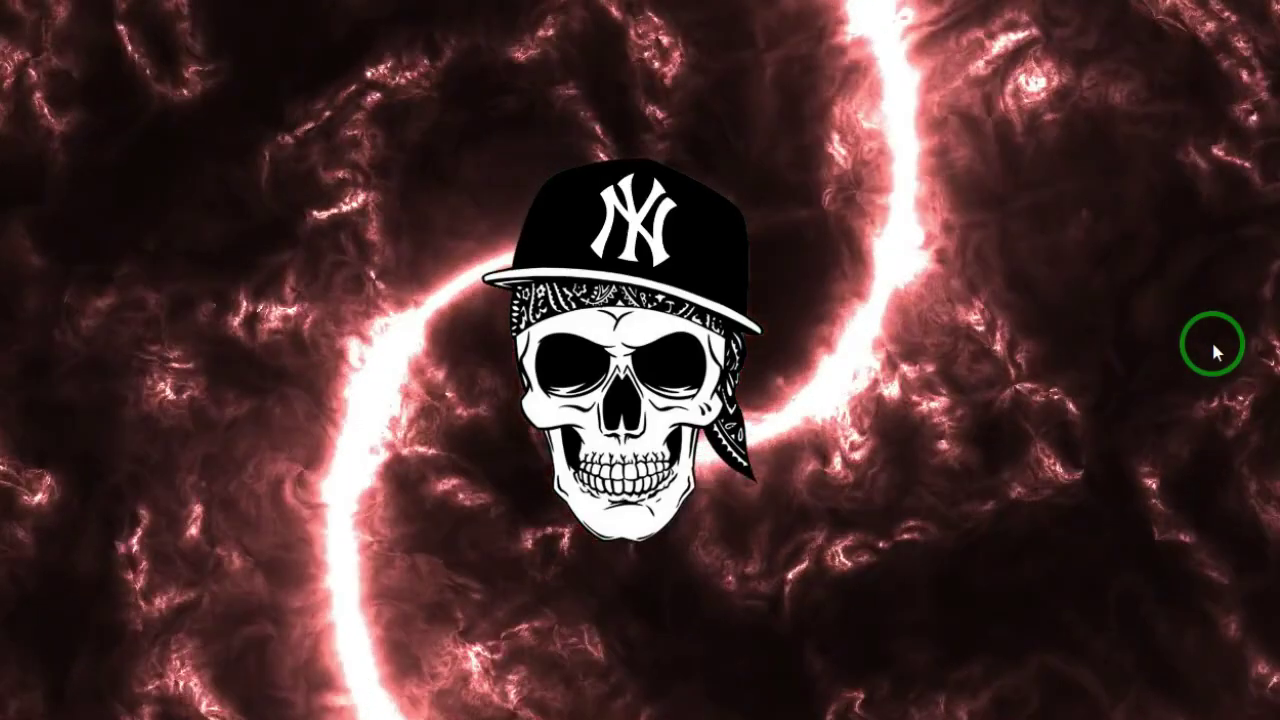